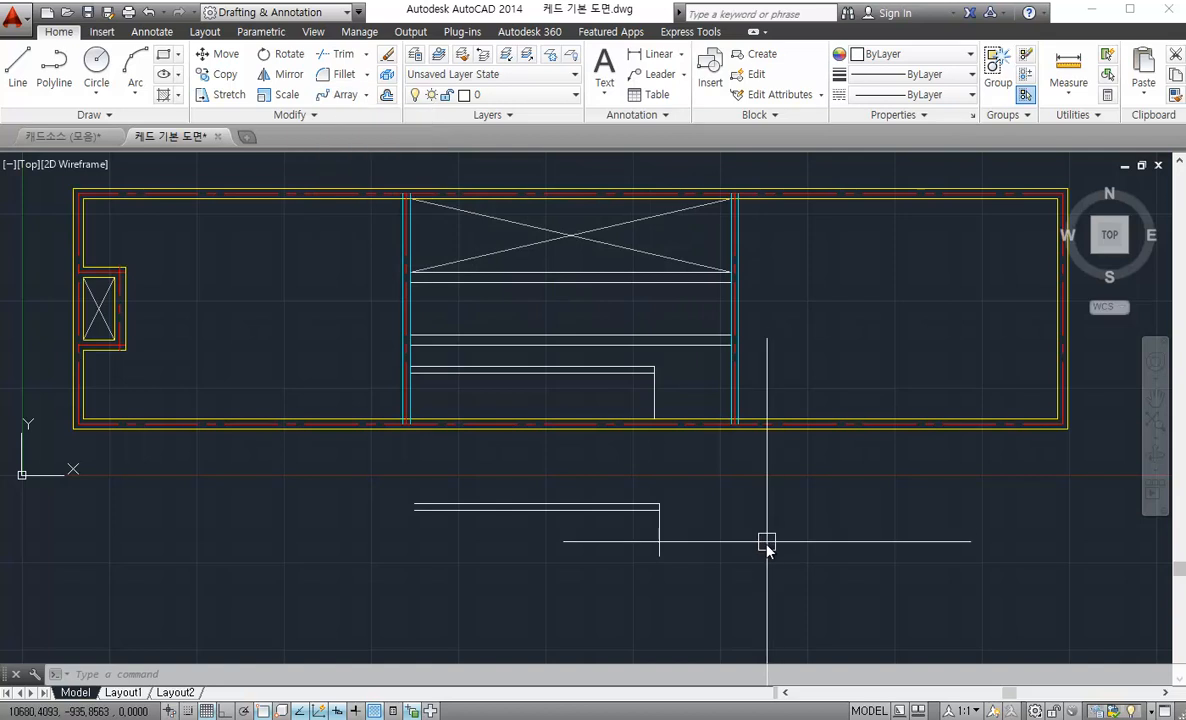
Examine the copied double line and its short vertical end line below the floor plan
scroll(635, 424, up, 5)
middle_drag(646, 411, 628, 481)
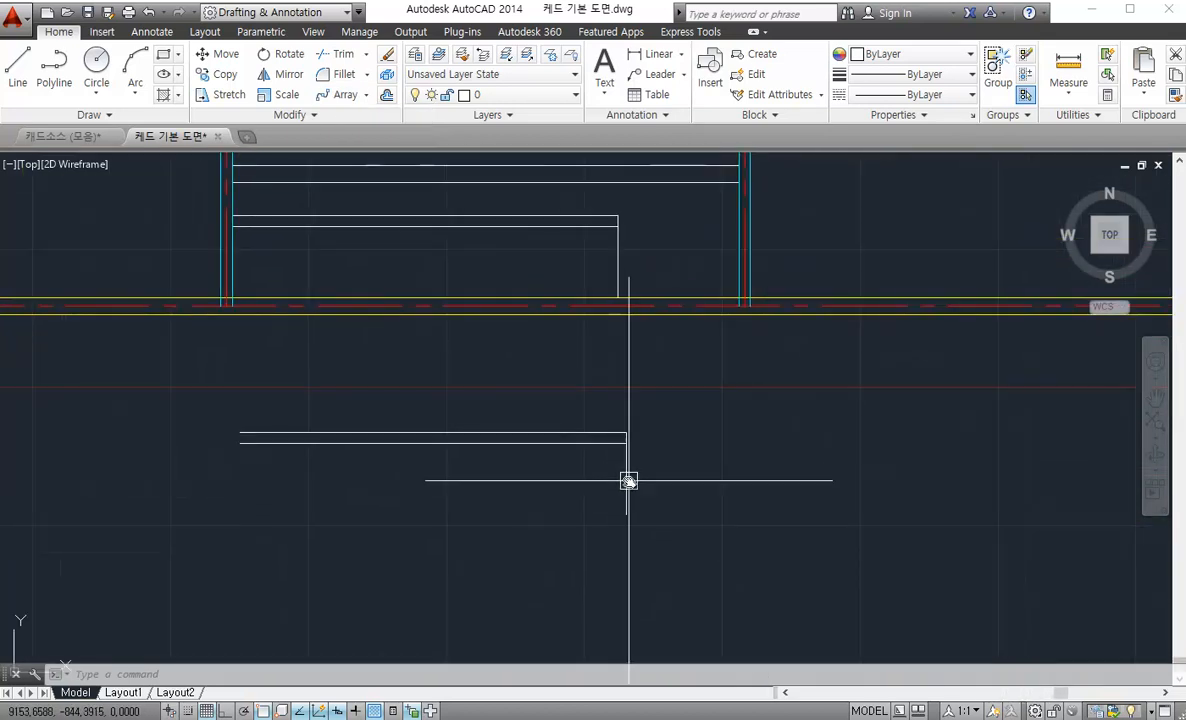
click(672, 487)
key(Escape)
click(595, 440)
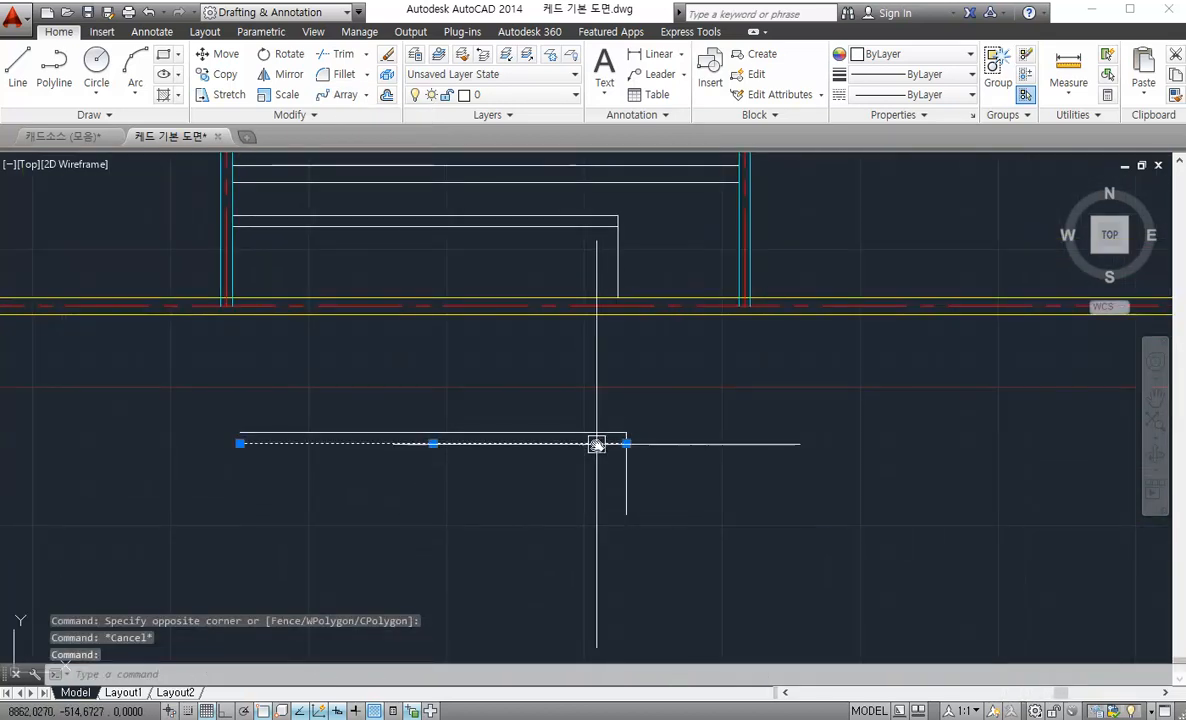
key(Escape)
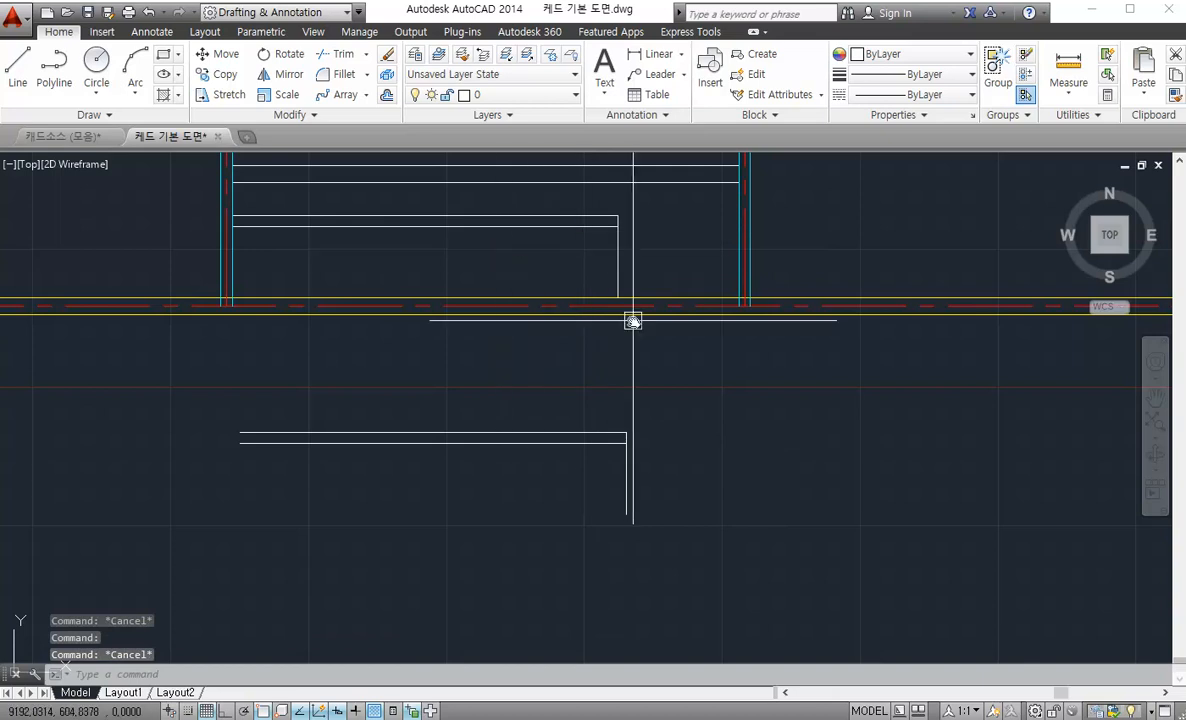
scroll(565, 362, down, 2)
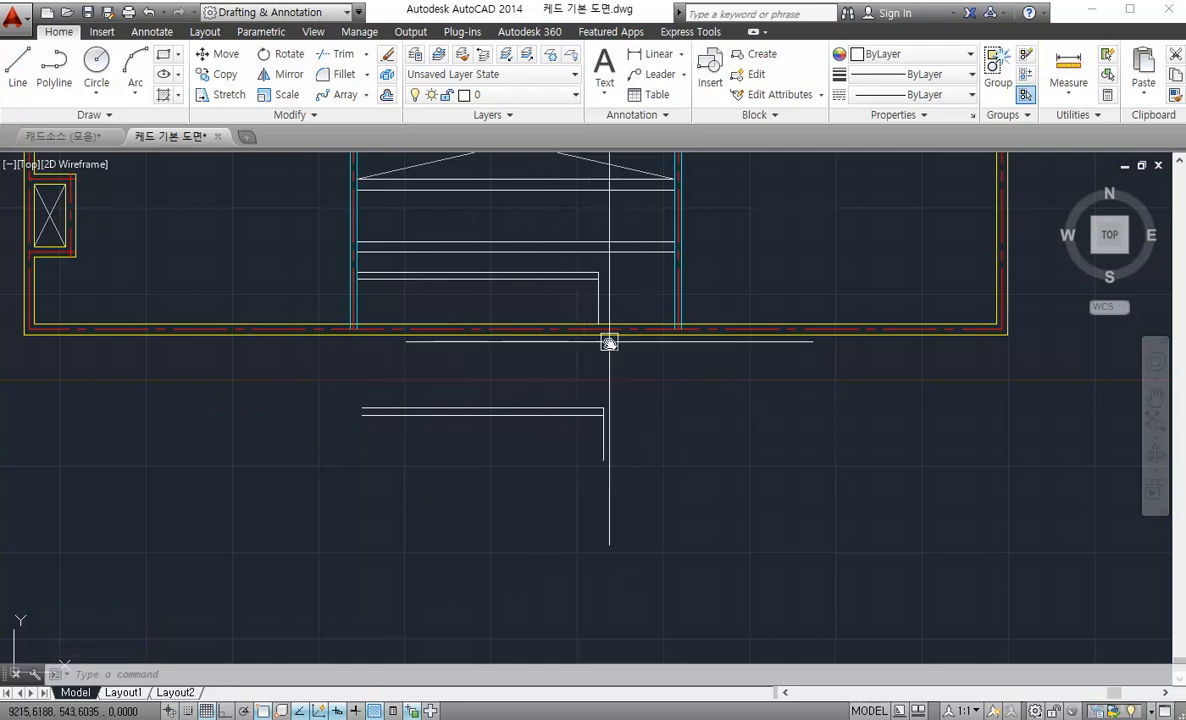
scroll(615, 353, up, 2)
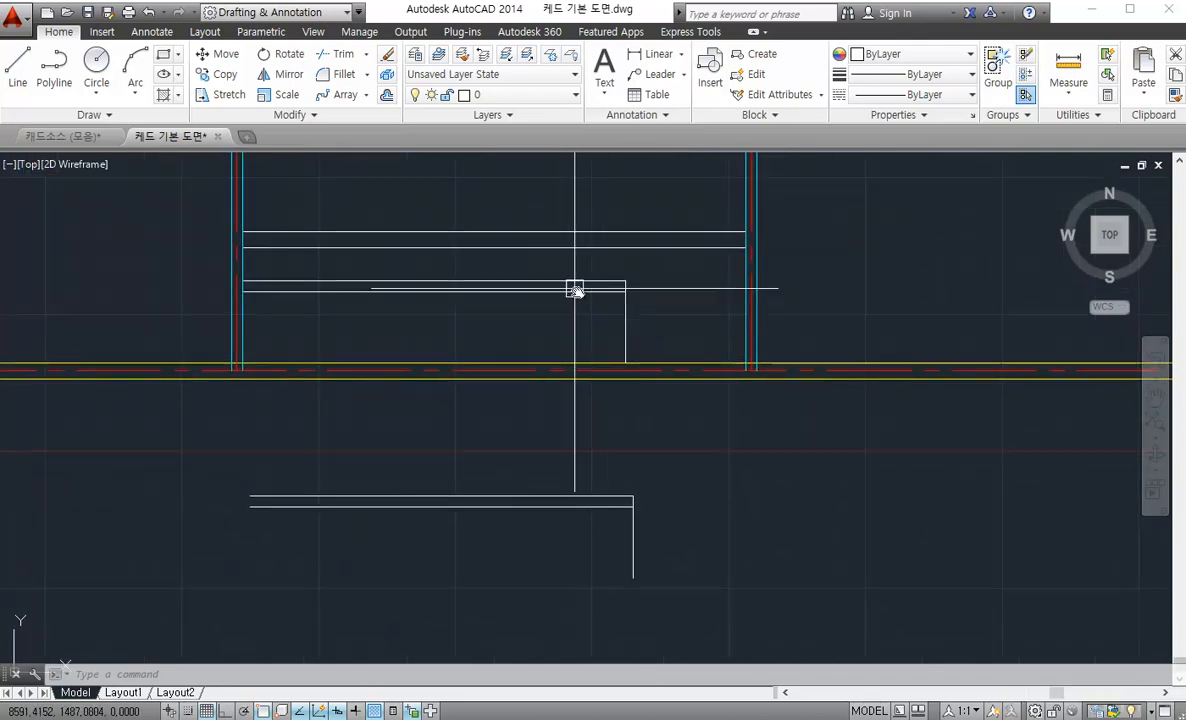
scroll(683, 437, up, 3)
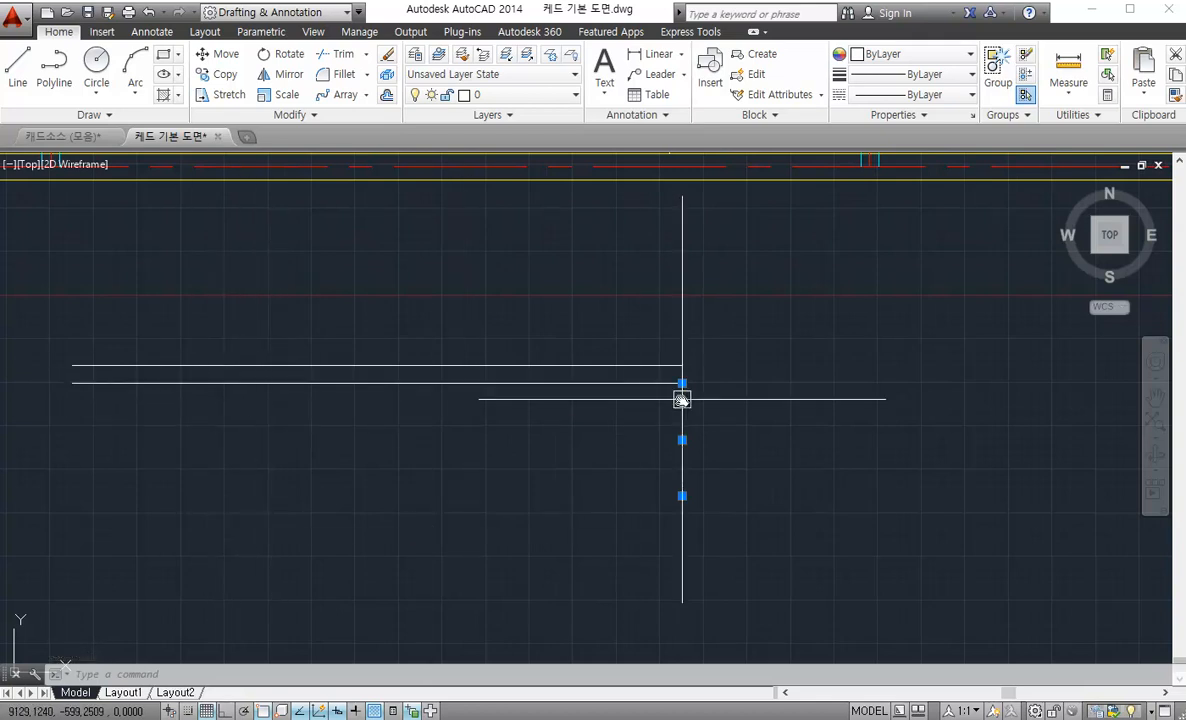
key(Escape)
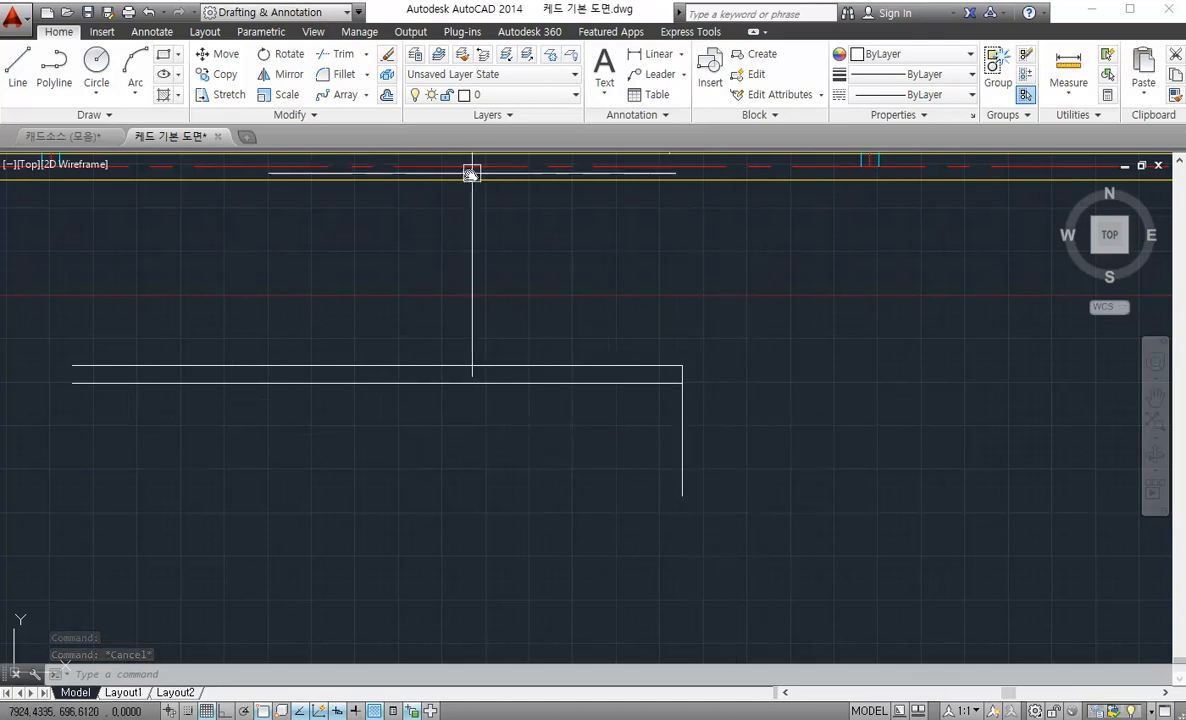
click(746, 418)
click(634, 525)
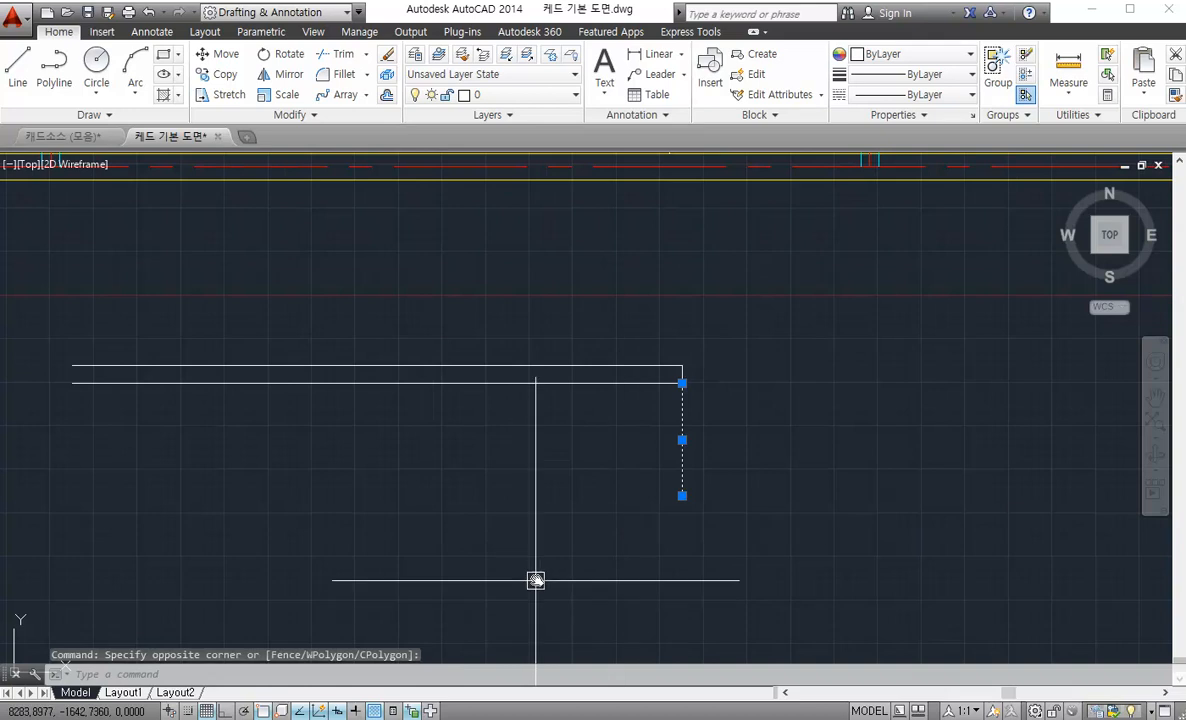
key(Escape)
key(ctrl+z)
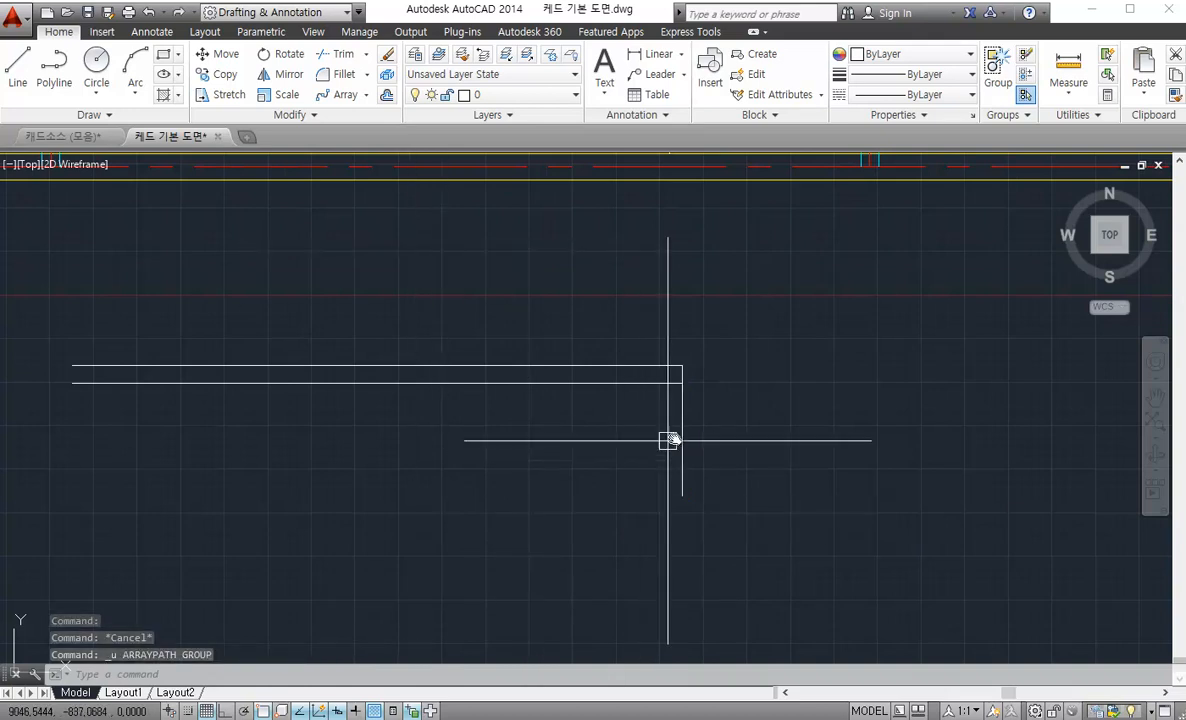
Create a path array of the short vertical line along the lower horizontal line of the copied outline
click(367, 95)
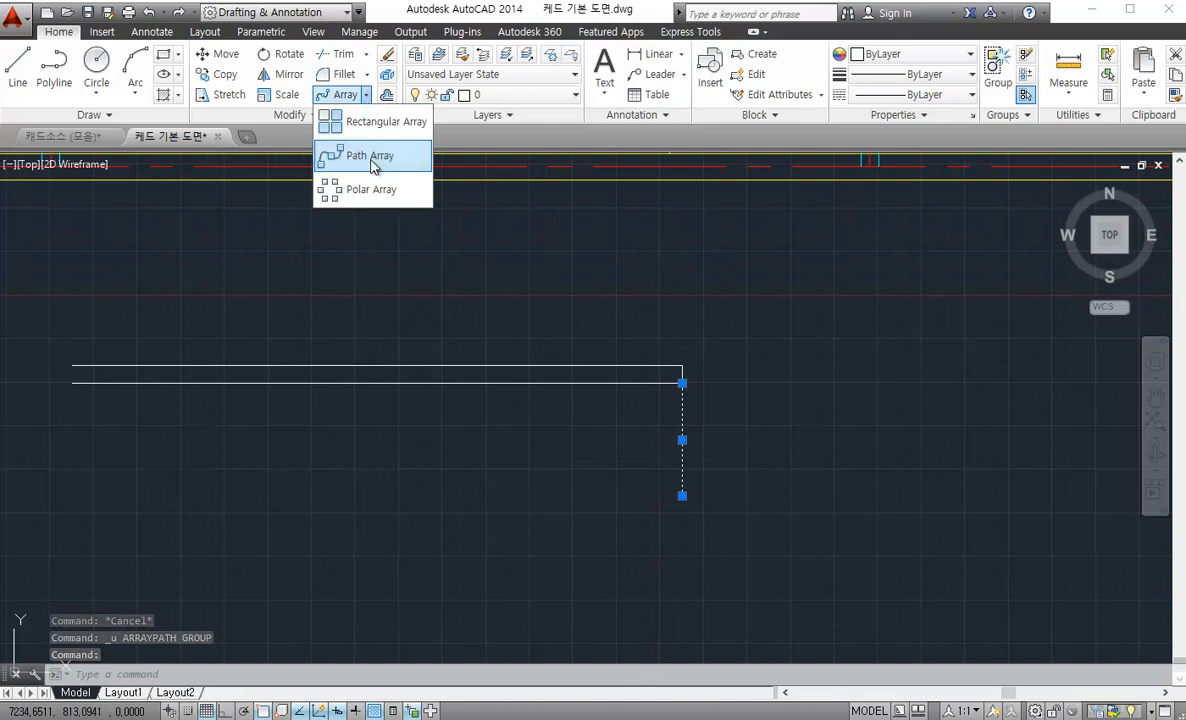
click(350, 154)
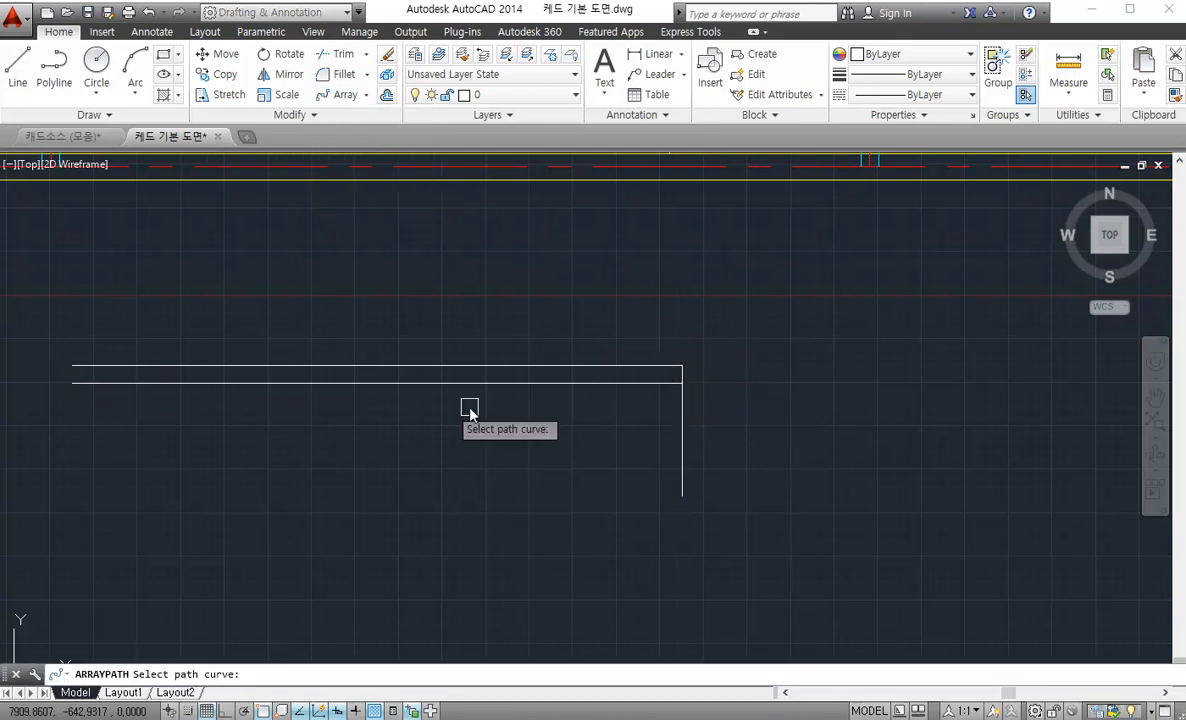
click(500, 390)
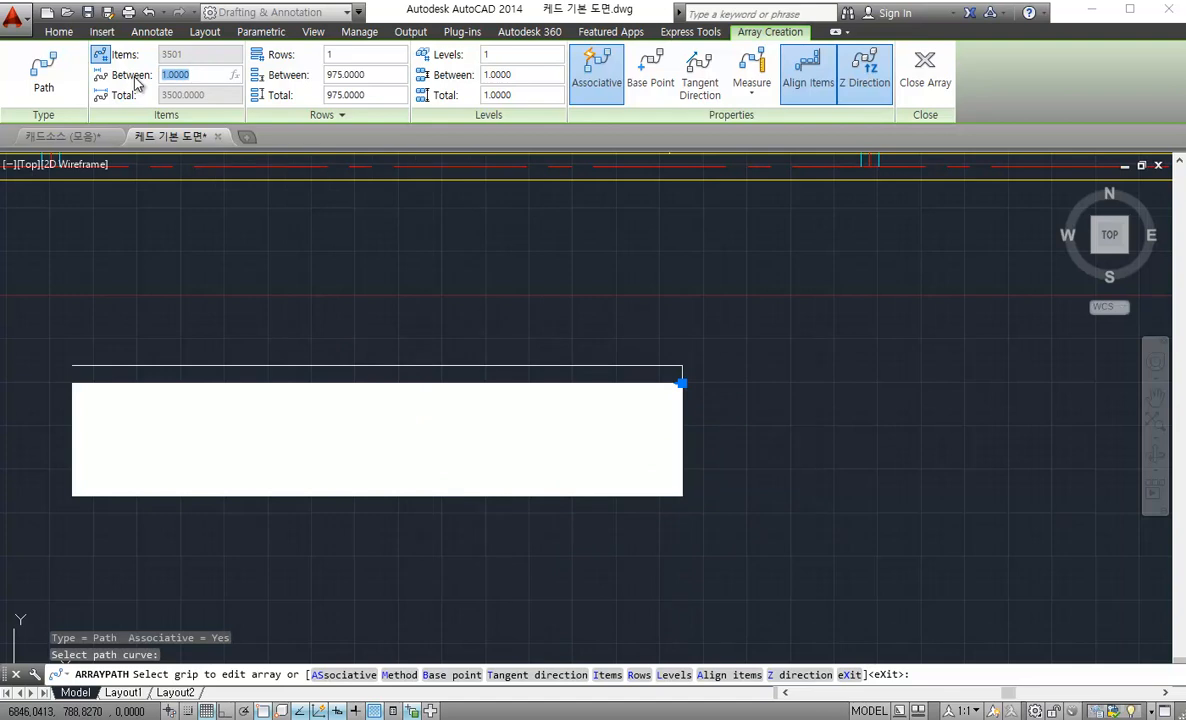
Set the spacing between the path array's items to 230
scroll(630, 469, up, 15)
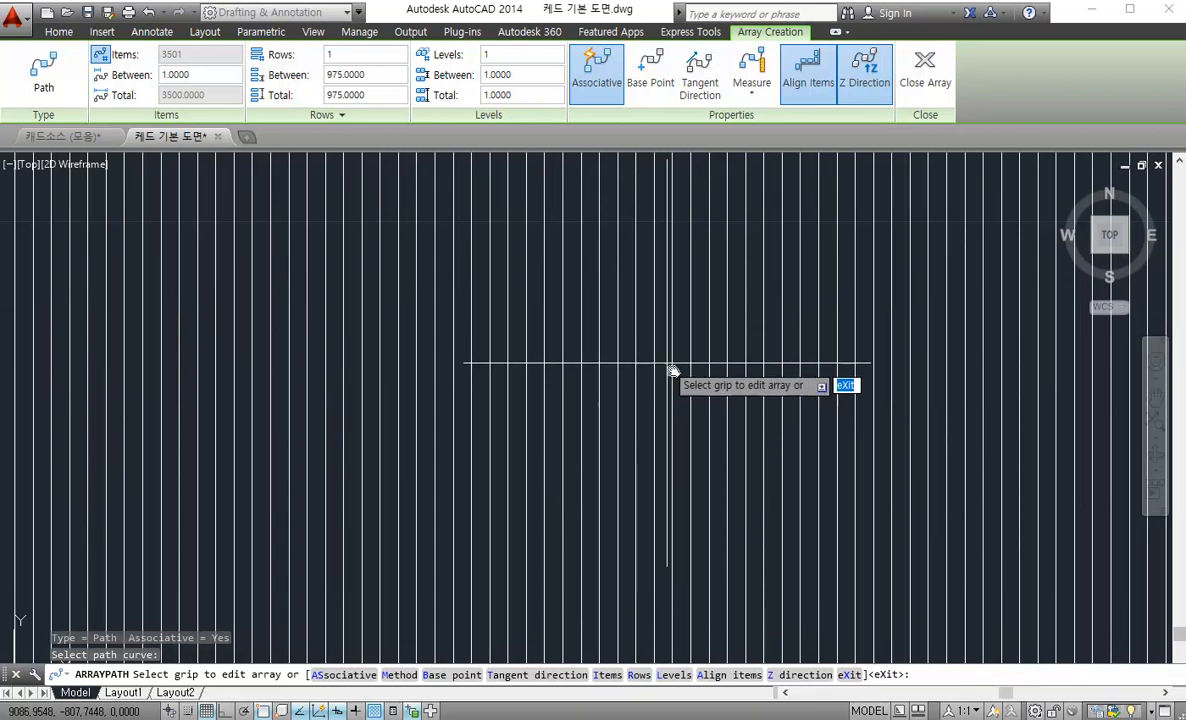
scroll(685, 390, down, 8)
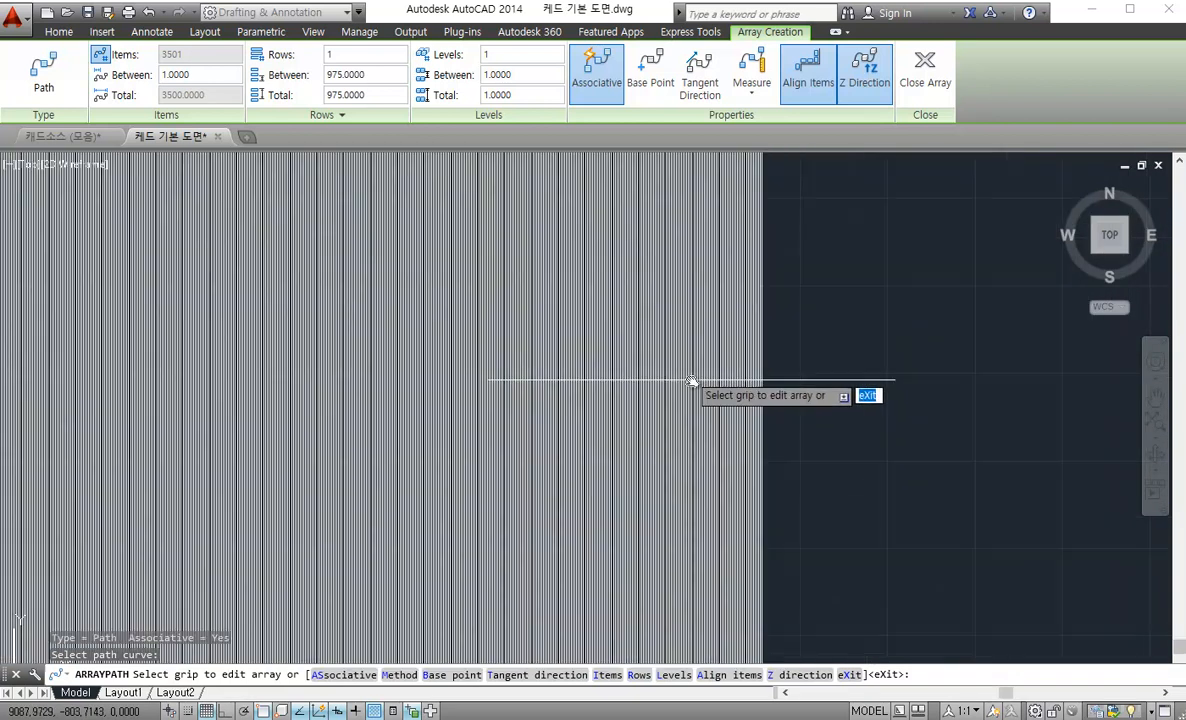
middle_drag(591, 387, 740, 424)
scroll(738, 410, down, 2)
middle_drag(471, 405, 612, 395)
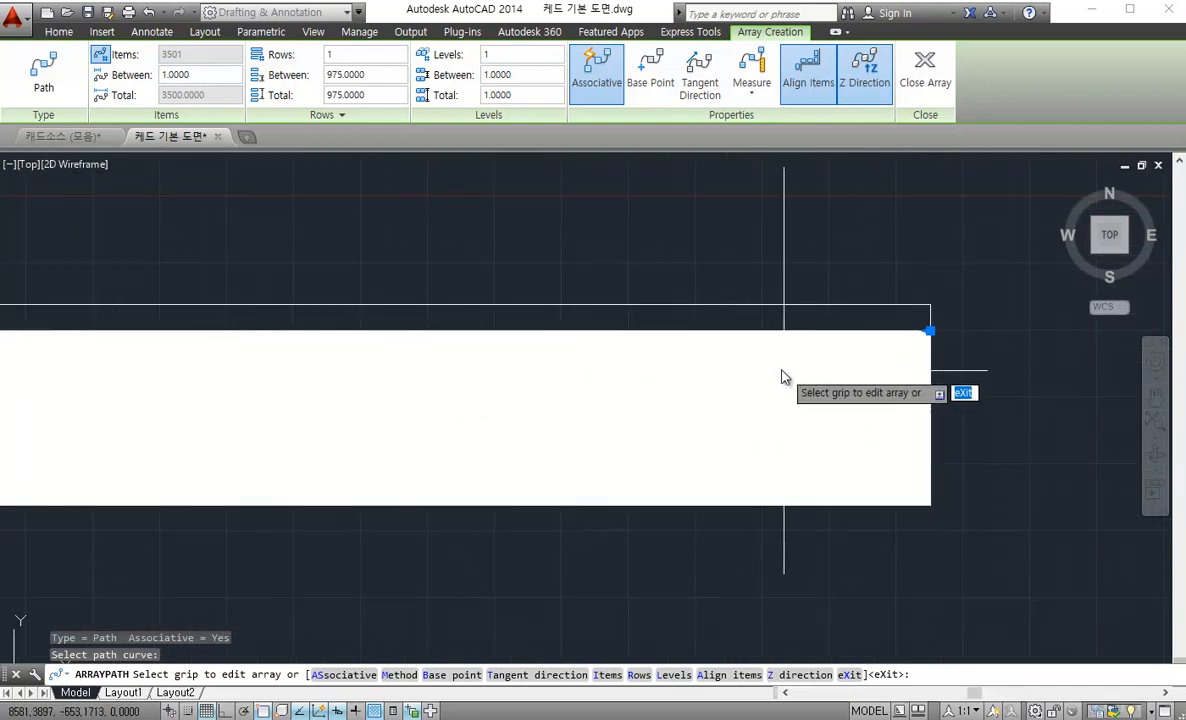
middle_drag(806, 422, 720, 396)
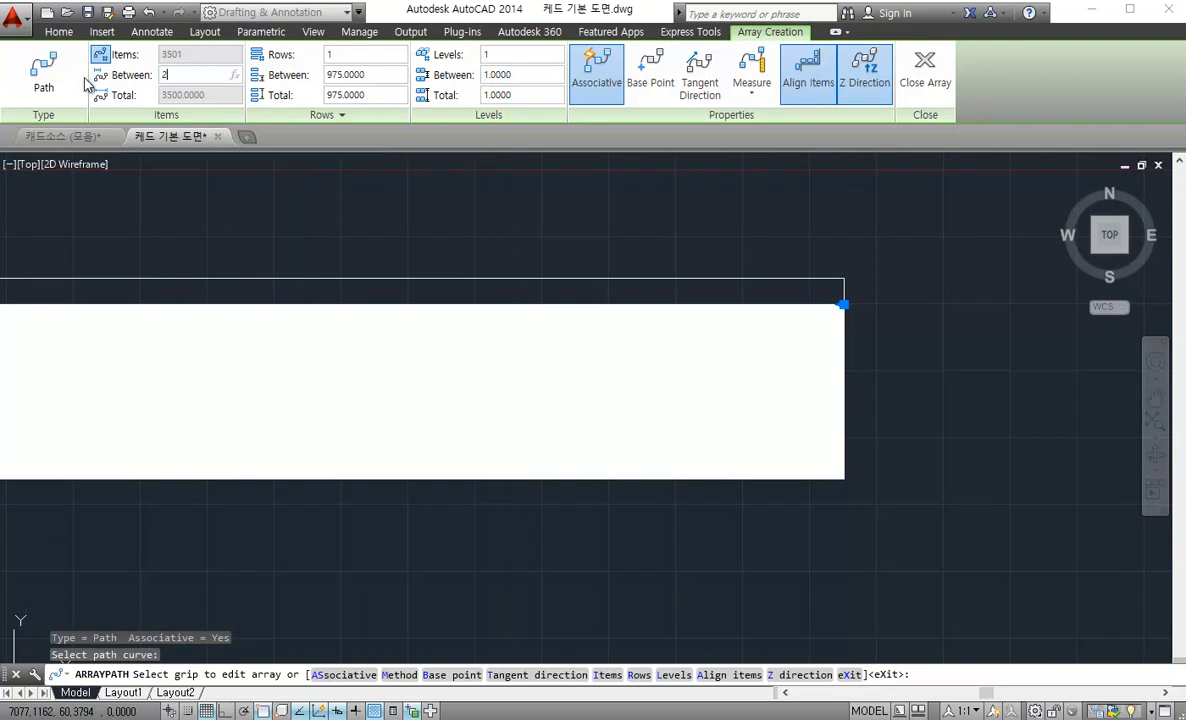
key(Return)
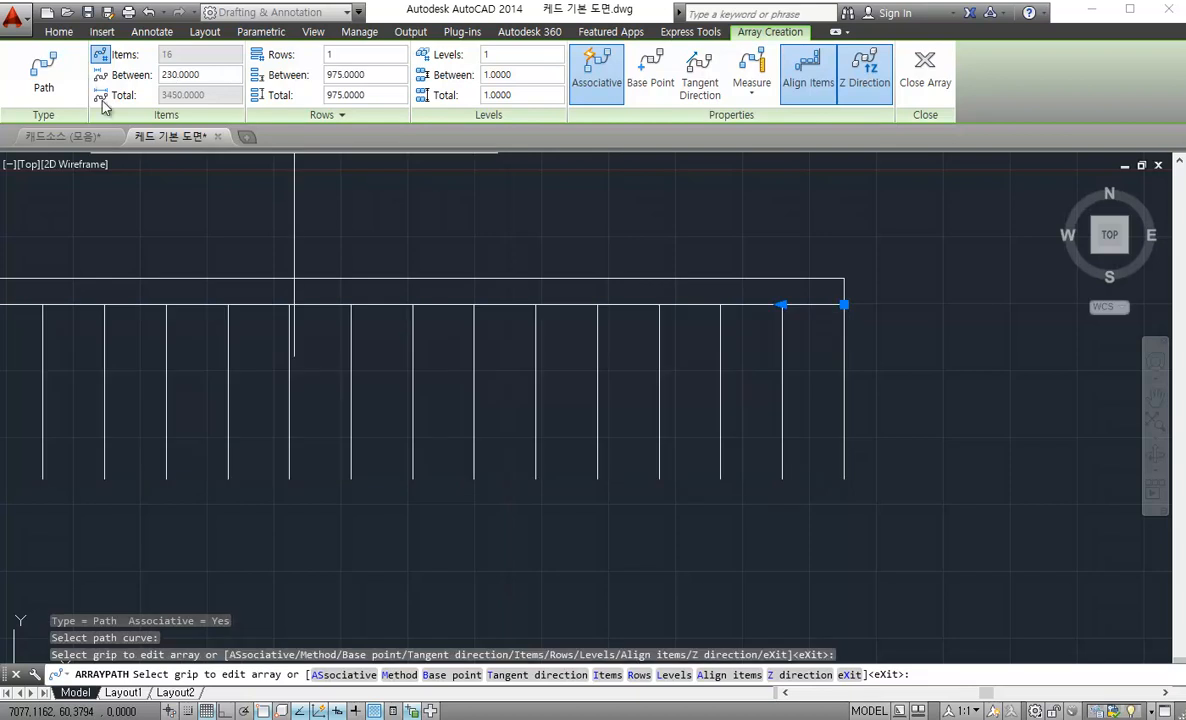
scroll(596, 344, down, 4)
scroll(640, 370, up, 2)
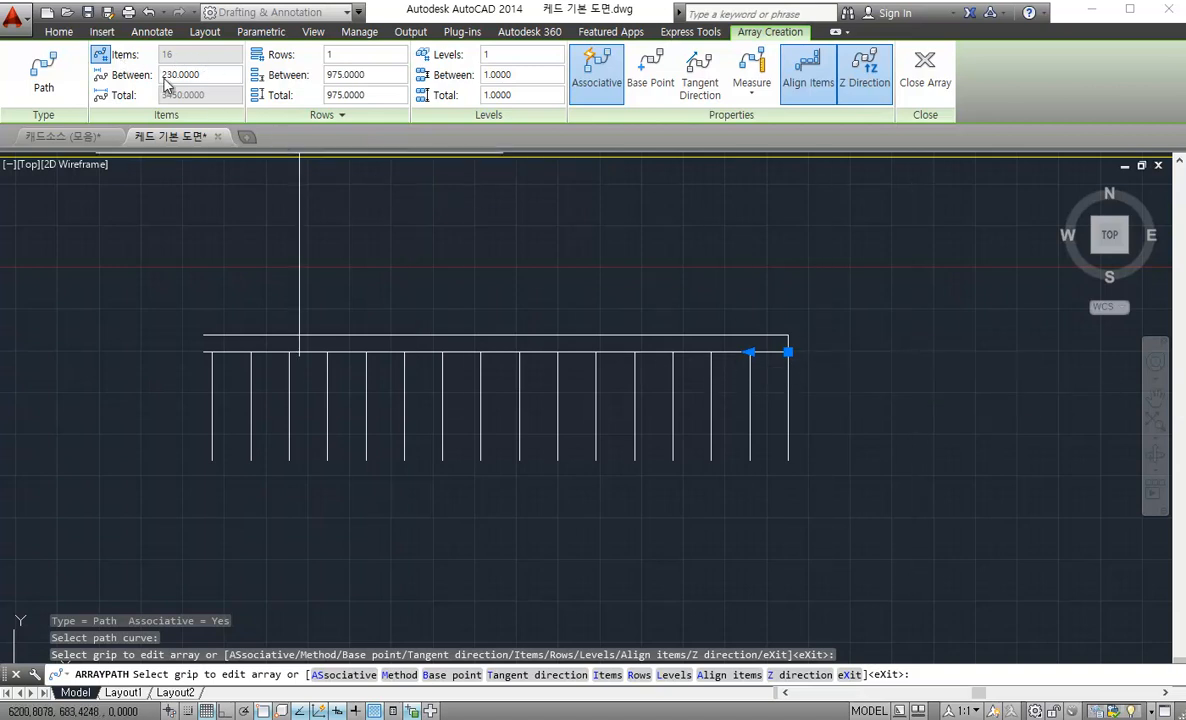
Unlock the path array's item count, set it to 12 items and finish the array
click(104, 56)
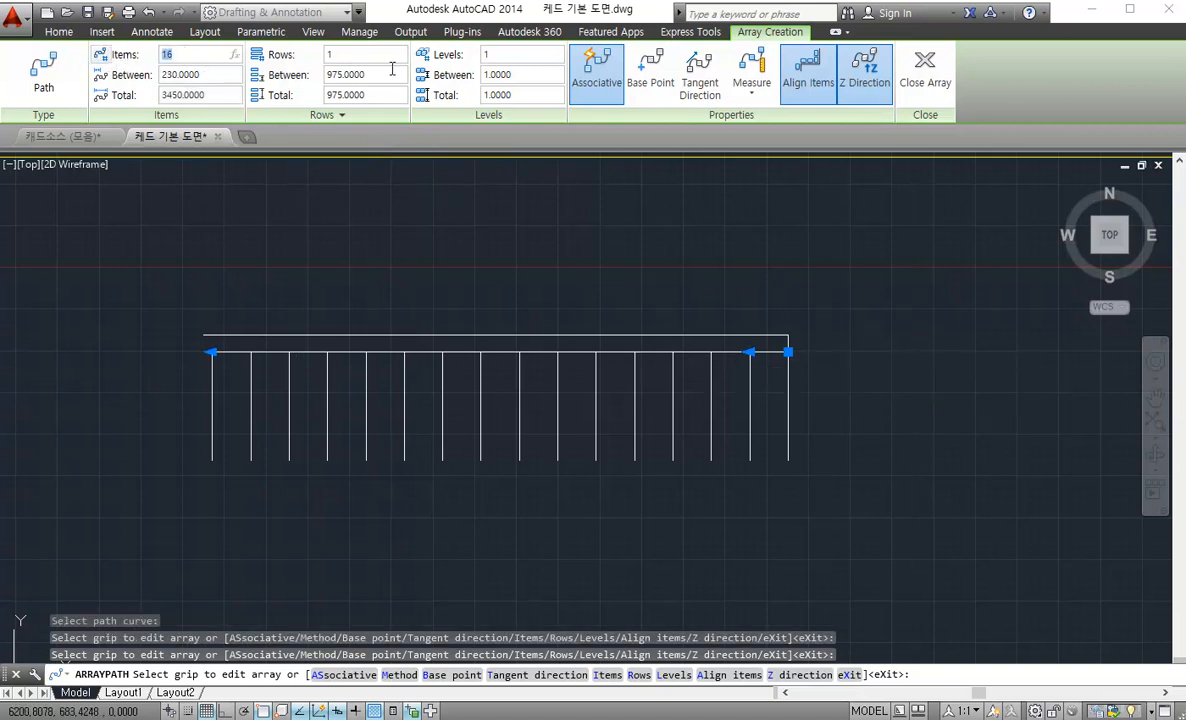
text(12)
key(Return)
middle_drag(944, 526, 969, 480)
scroll(887, 463, up, 2)
mouse_move(792, 455)
middle_down()
mouse_move(900, 511)
mouse_move(922, 509)
middle_up()
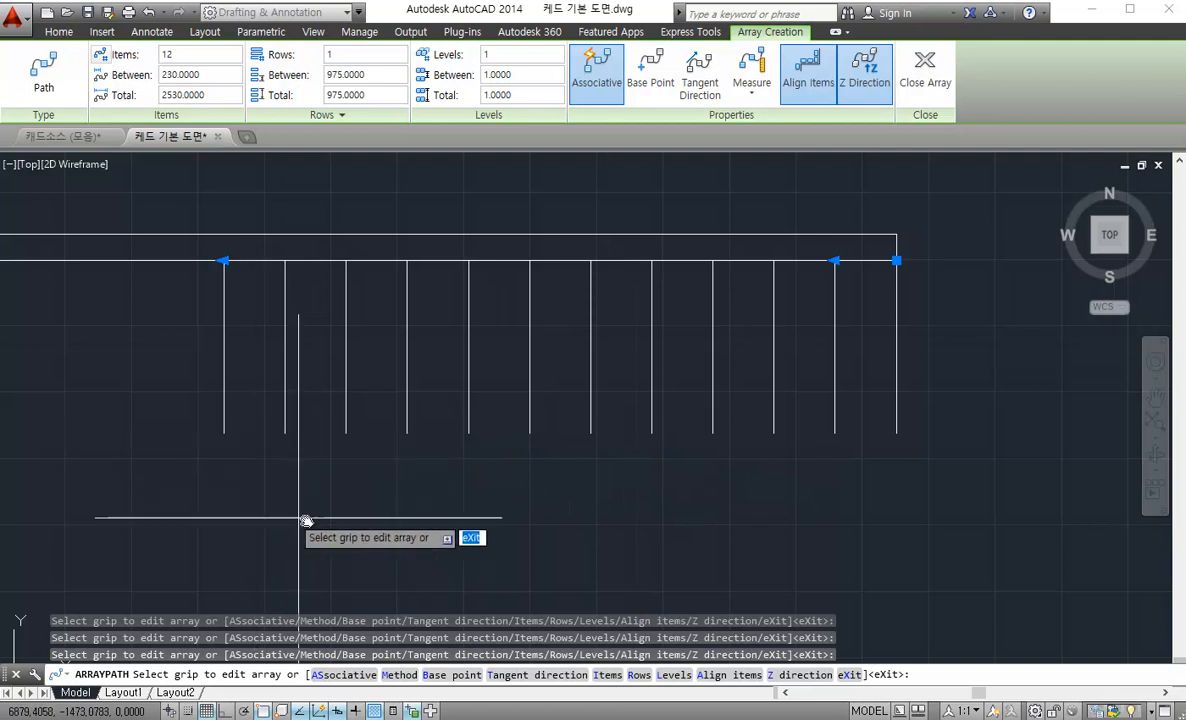
scroll(888, 262, down, 1)
middle_drag(888, 262, 580, 388)
scroll(707, 283, down, 1)
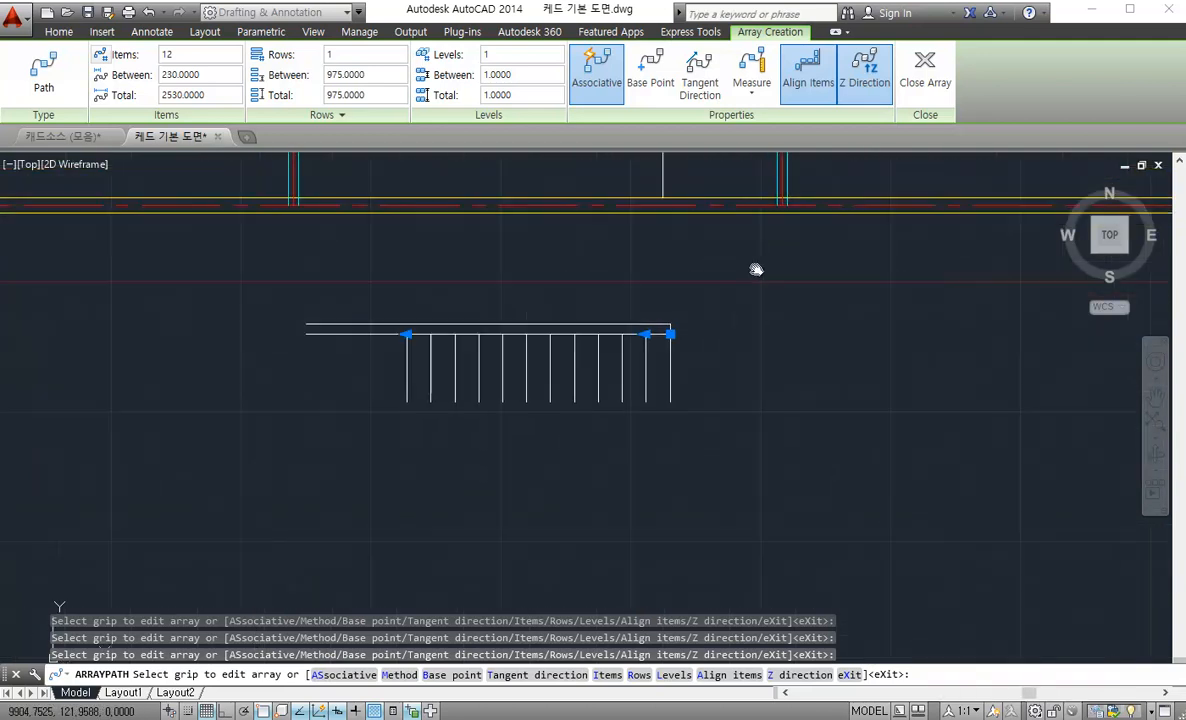
middle_drag(715, 283, 787, 246)
click(921, 76)
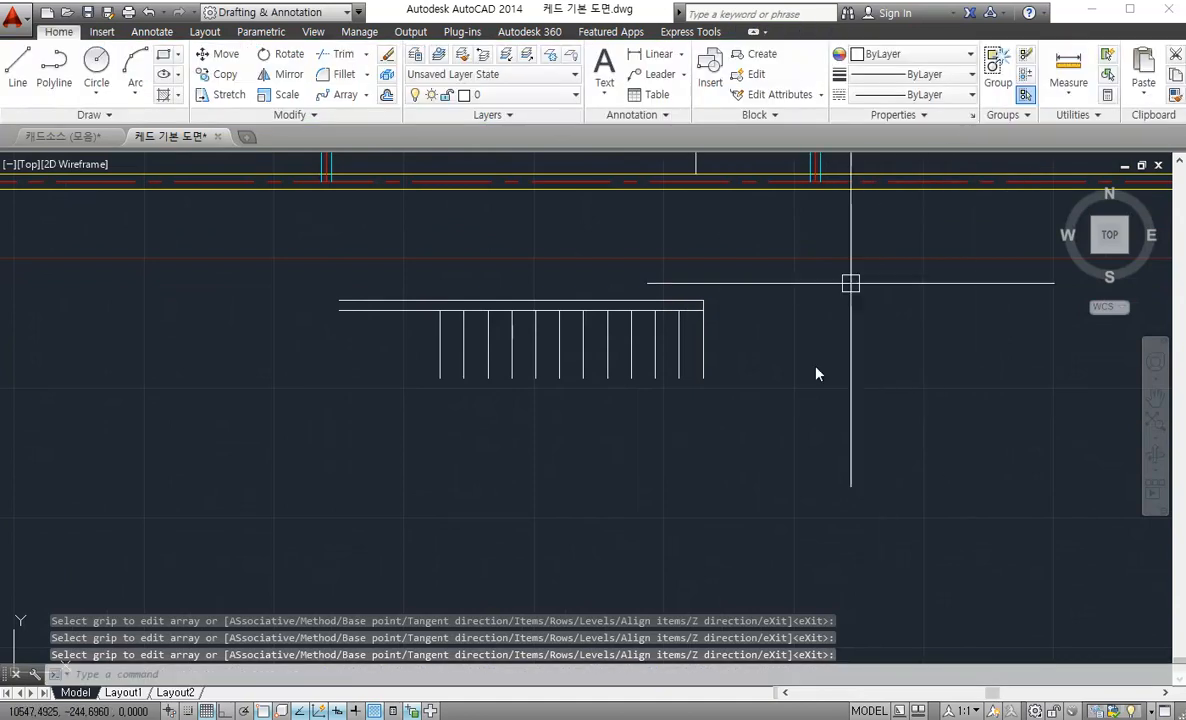
Reopen the finished path array's settings to review its item parameters, and close it without changes
click(705, 374)
scroll(607, 372, up, 2)
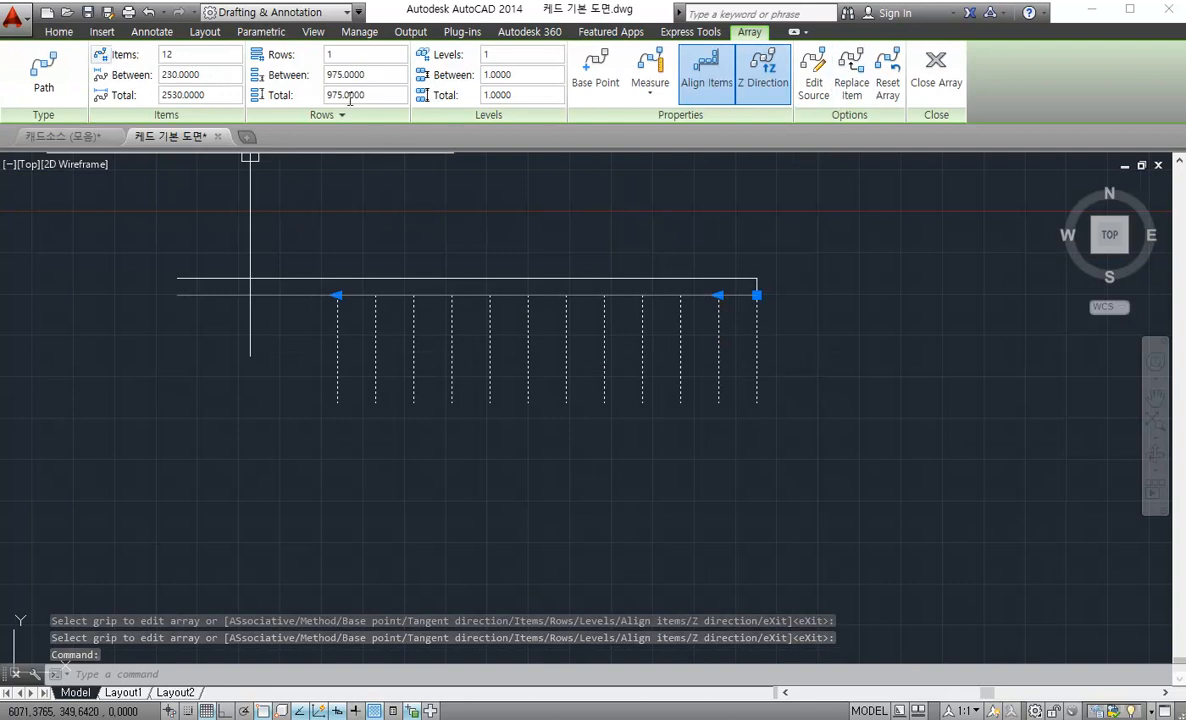
click(230, 59)
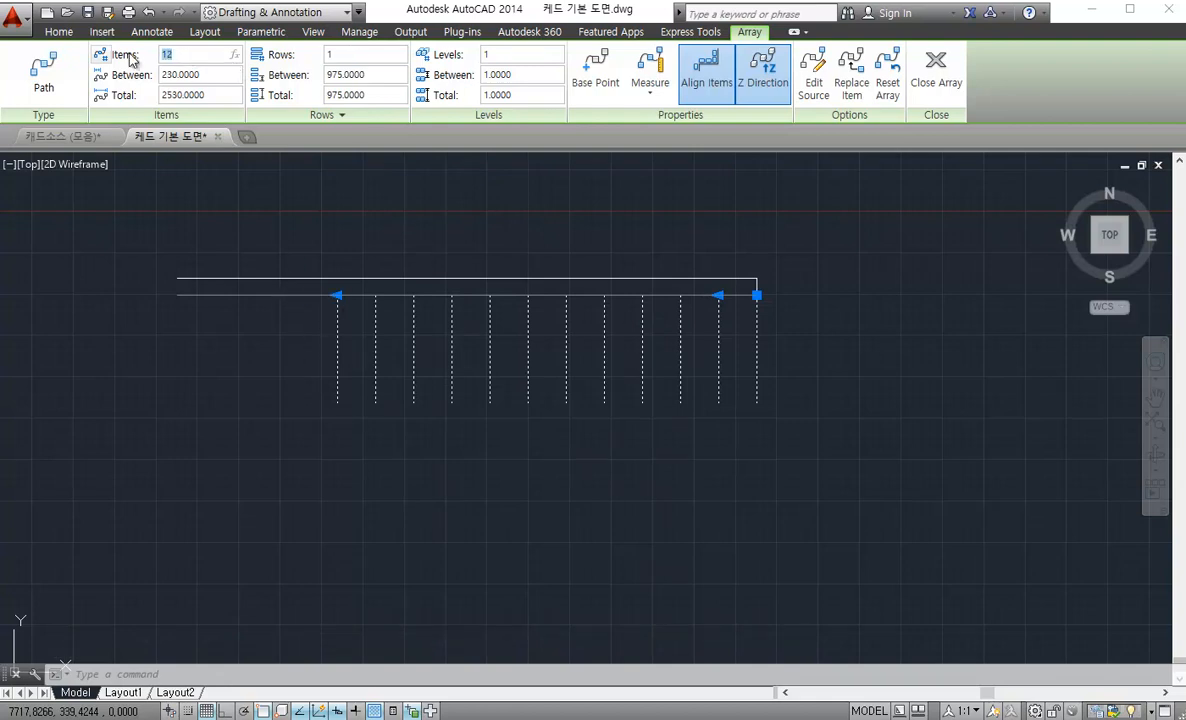
click(795, 460)
click(916, 257)
click(937, 72)
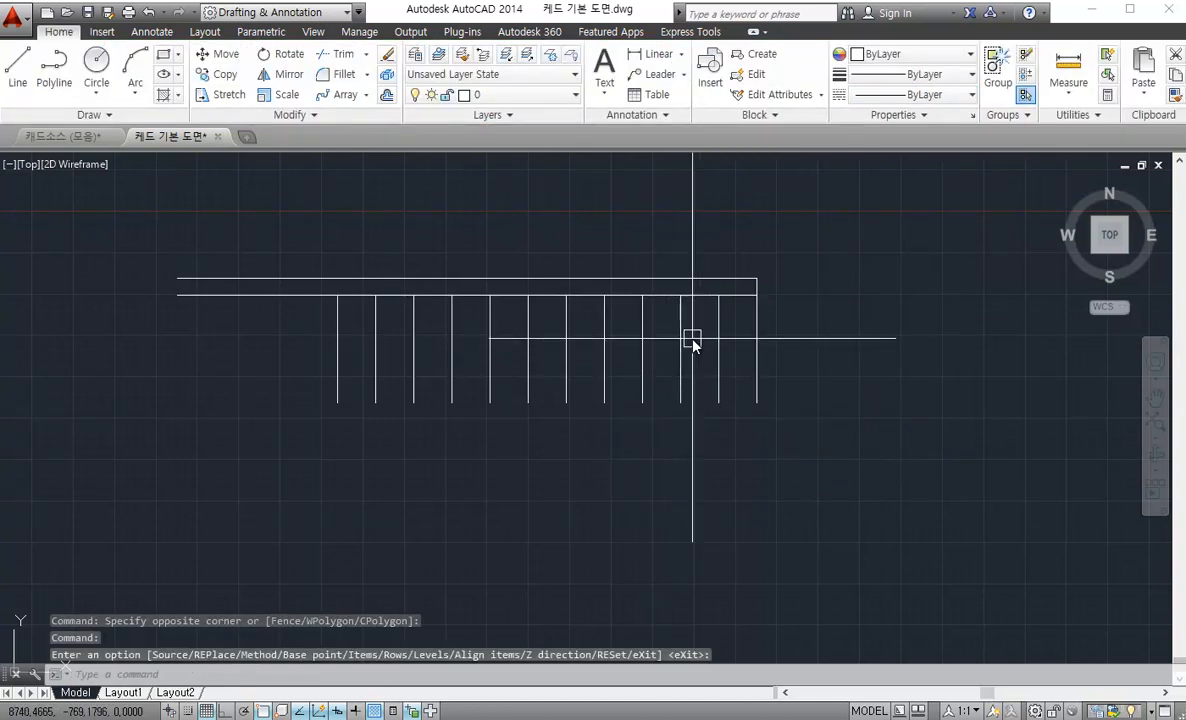
key(Escape)
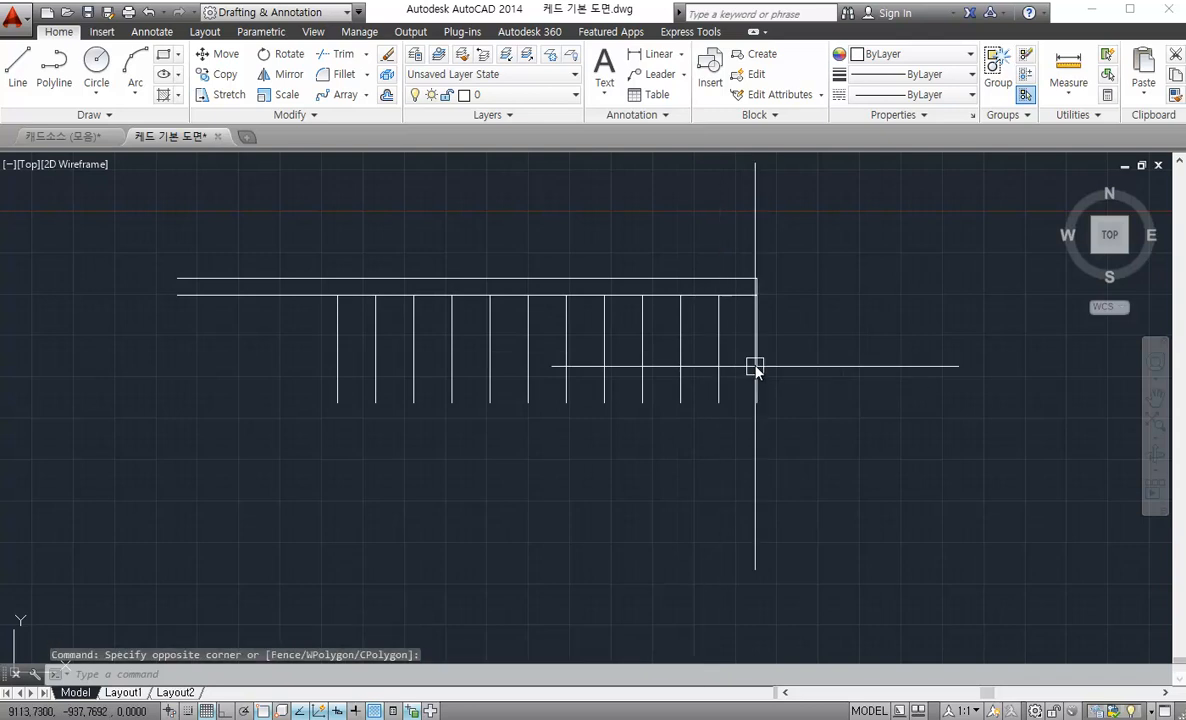
Explode the path array into separate lines and check that they can be selected individually
click(756, 325)
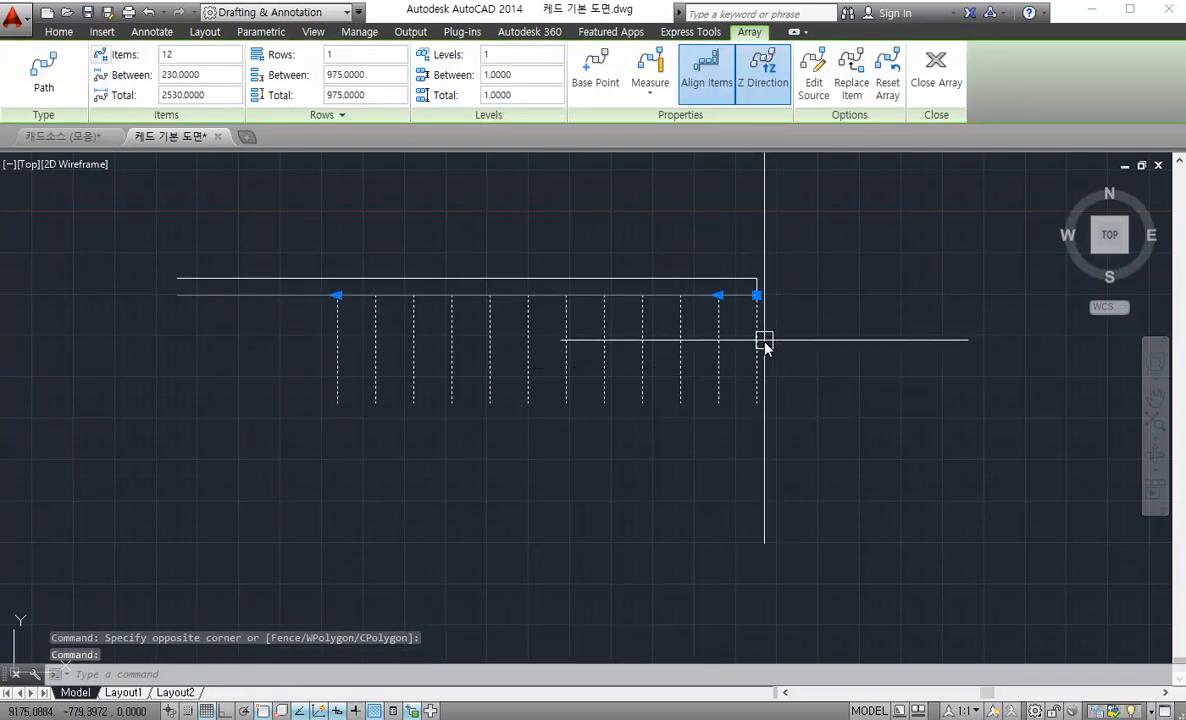
text(x)
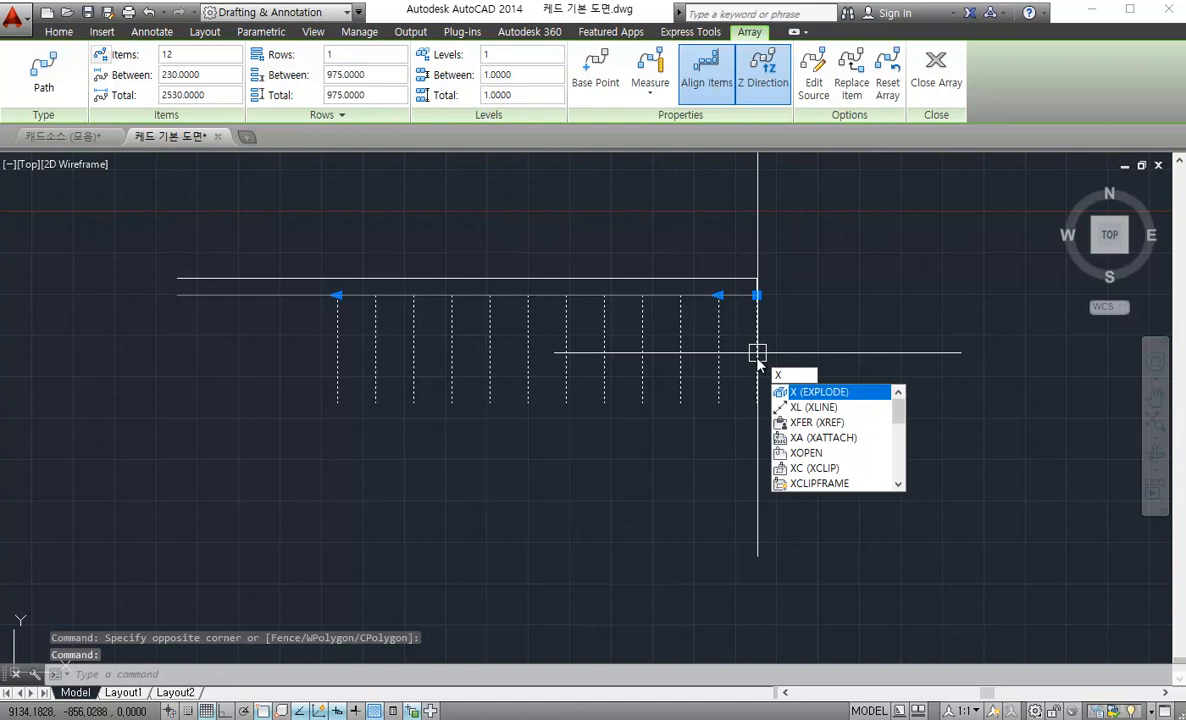
key(Return)
click(757, 355)
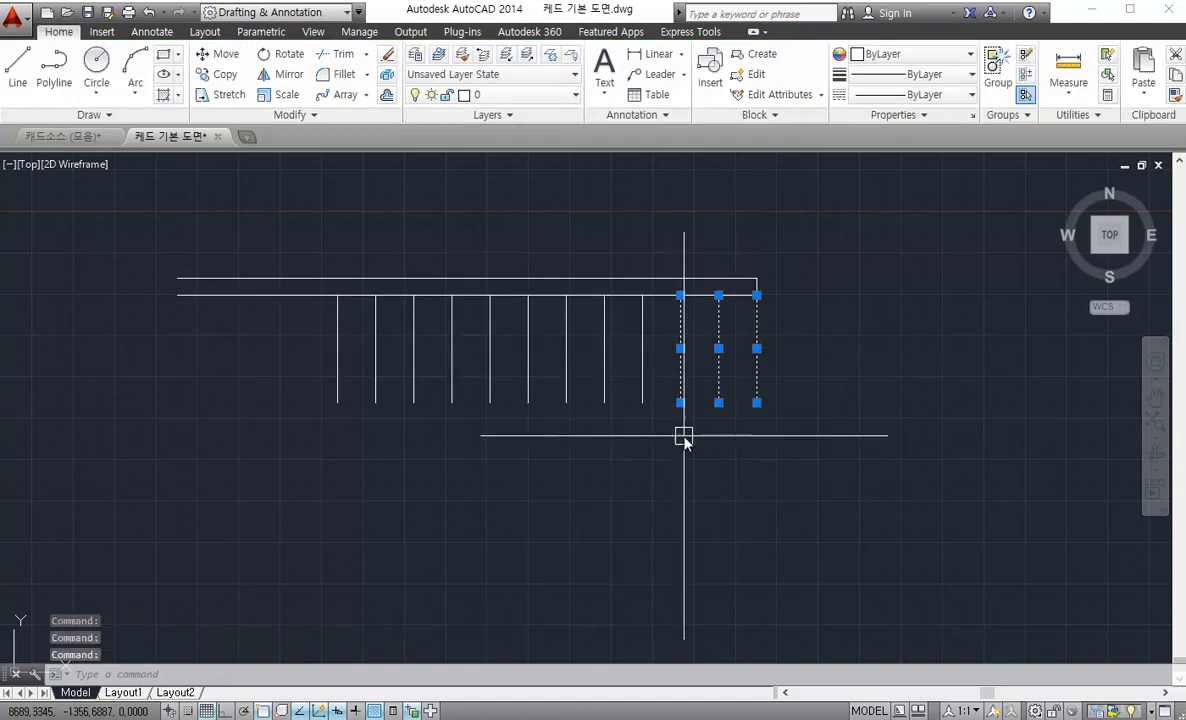
key(Escape)
Erase all the arrayed vertical lines together with the copied outline below the floor plan
scroll(686, 432, down, 2)
scroll(807, 309, down, 2)
click(786, 344)
click(442, 455)
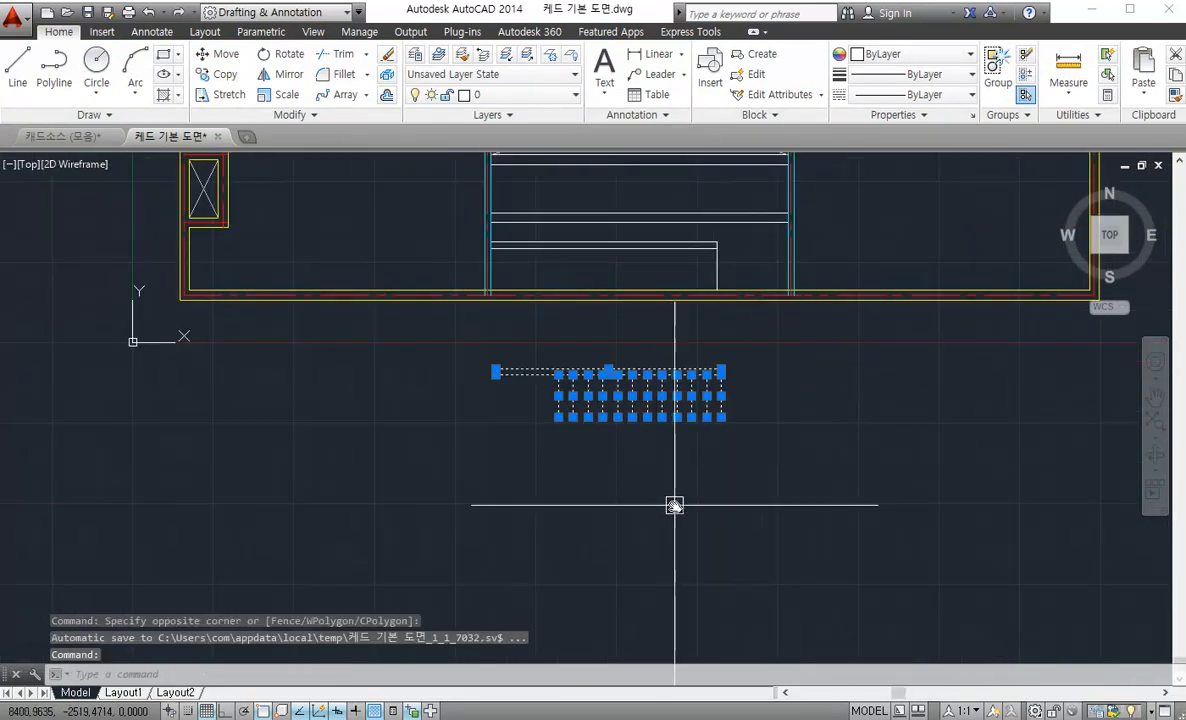
text(e)
key(Return)
middle_drag(701, 463, 533, 377)
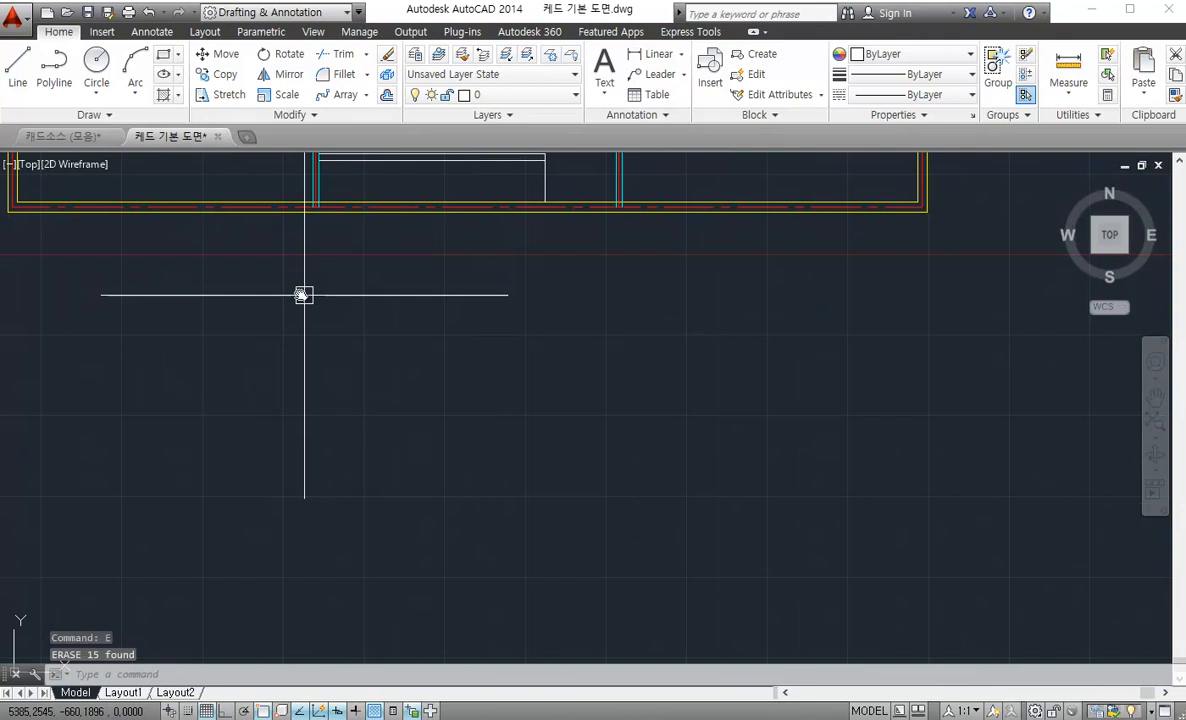
Draw a large three-point arc in the empty area below the floor plan, curving down to the right
scroll(290, 312, down, 2)
click(135, 78)
middle_drag(207, 482, 291, 410)
click(251, 445)
click(650, 585)
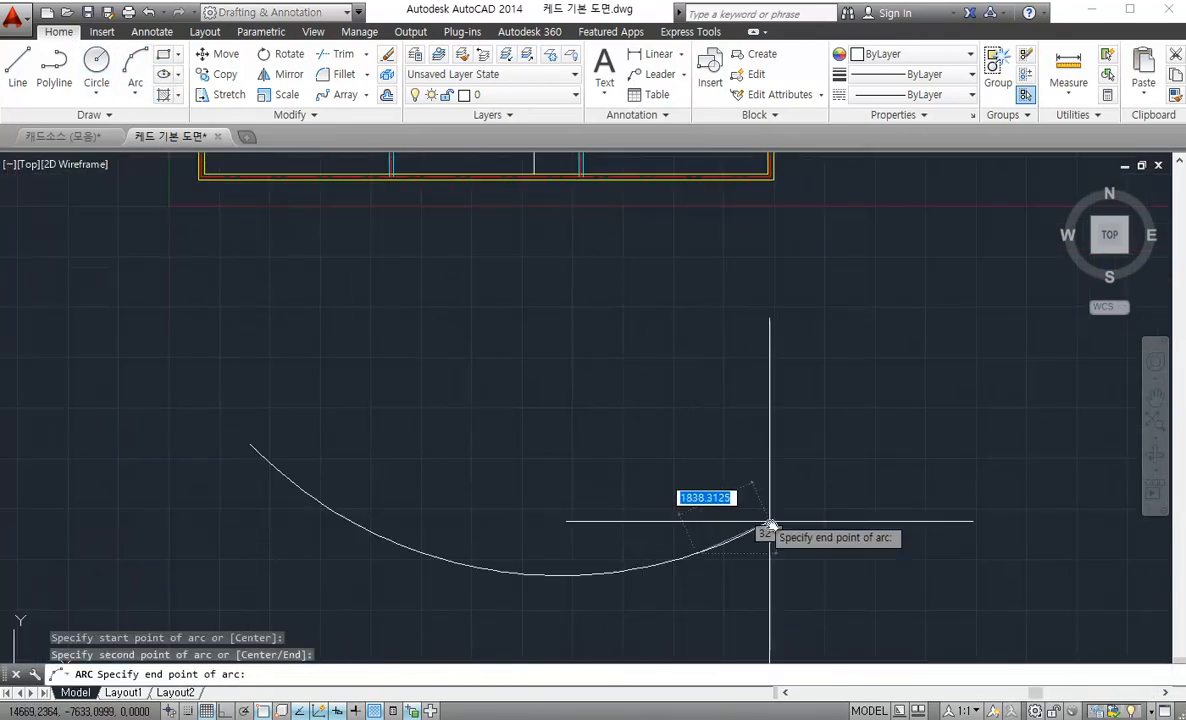
middle_drag(783, 580, 638, 402)
click(652, 551)
key(Escape)
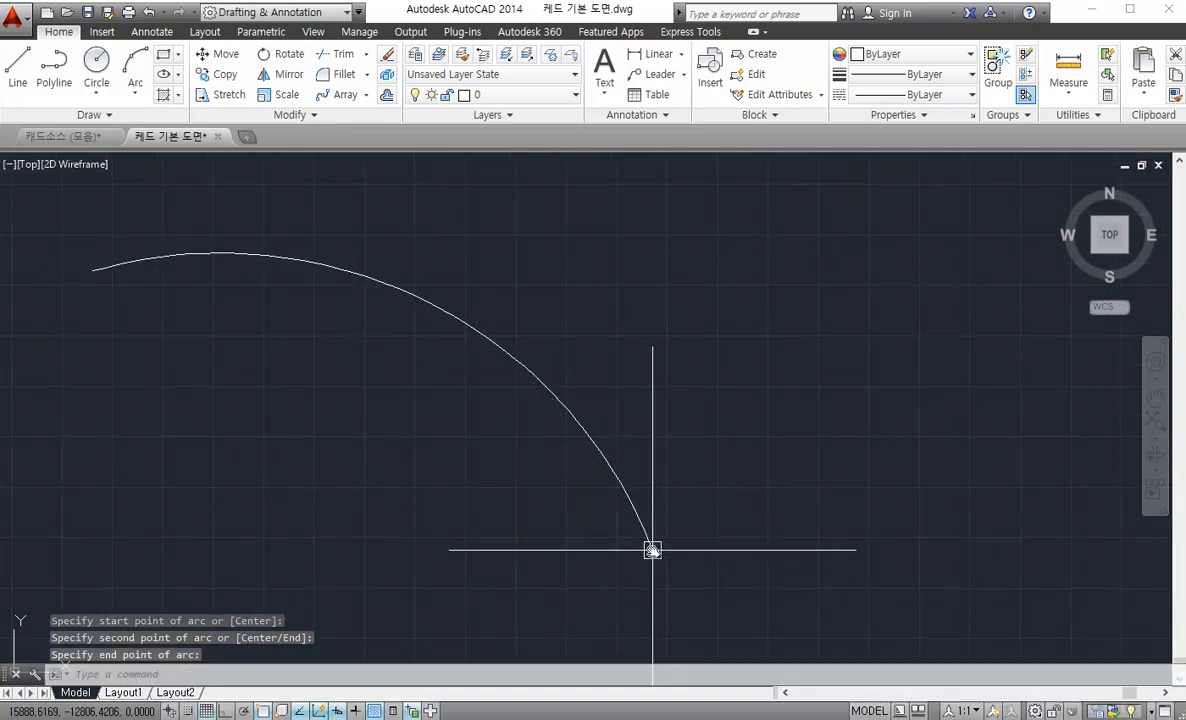
Draw a short, nearly vertical line downward from the arc's left endpoint
middle_drag(622, 551, 683, 564)
text(l)
key(Return)
key(Escape)
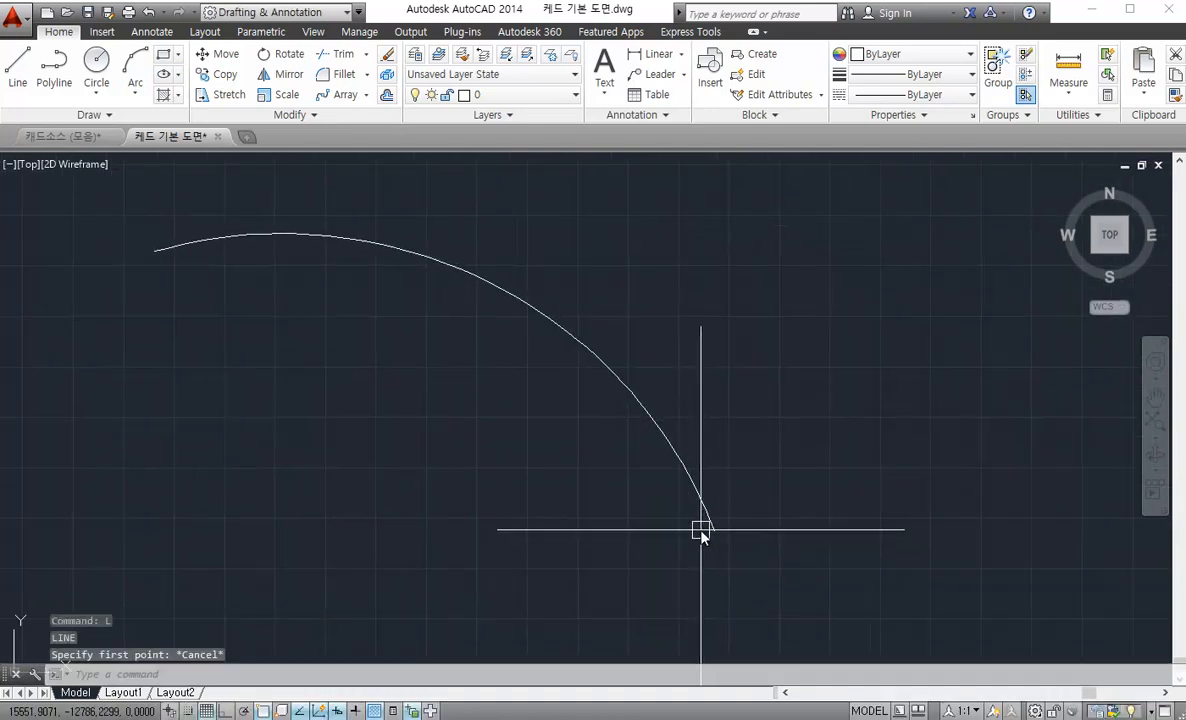
key(Return)
click(156, 250)
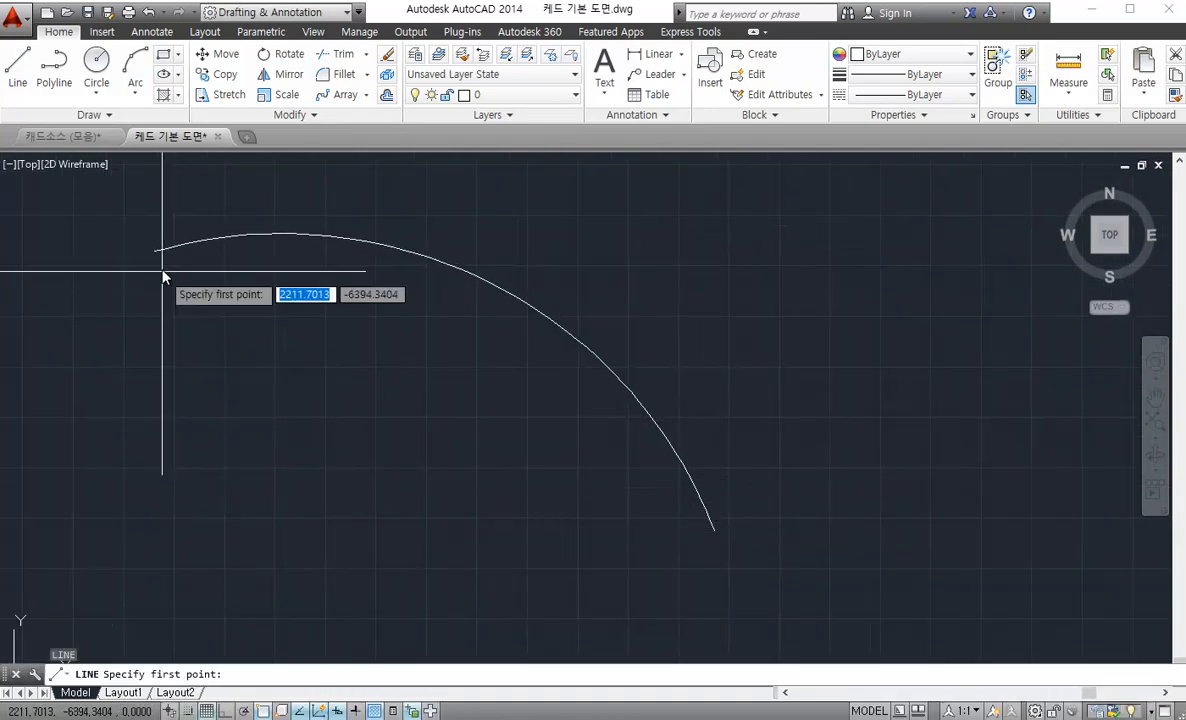
click(164, 379)
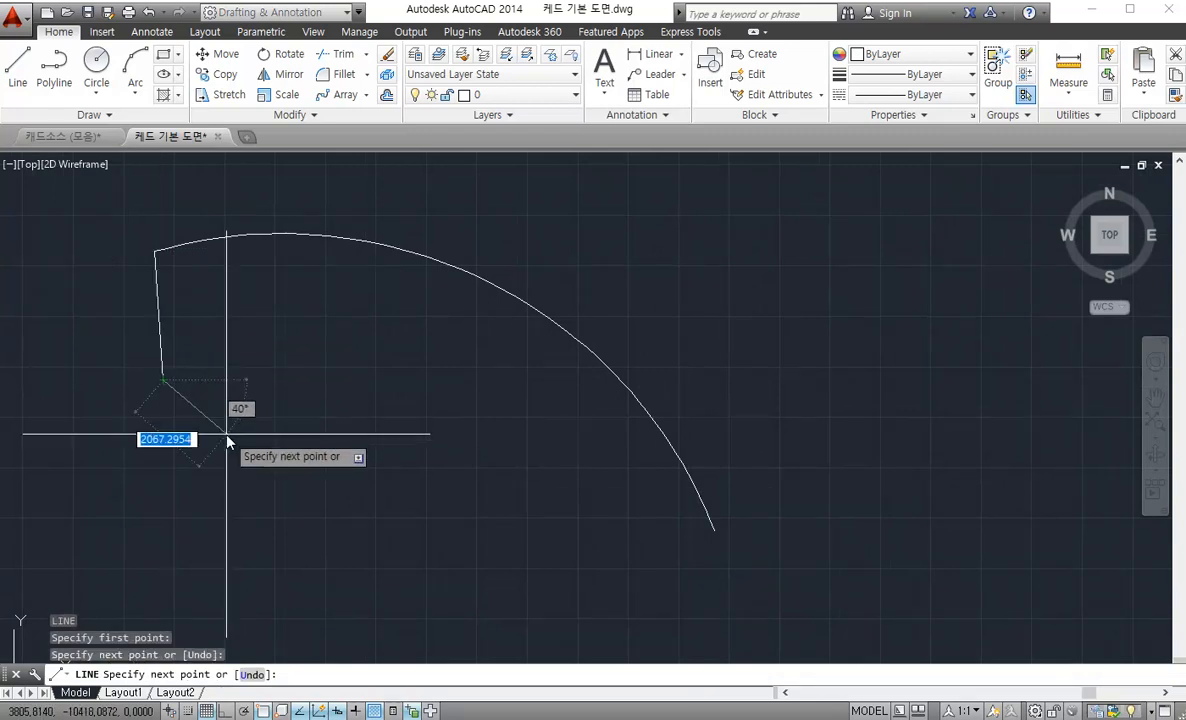
key(Escape)
middle_drag(606, 555, 638, 551)
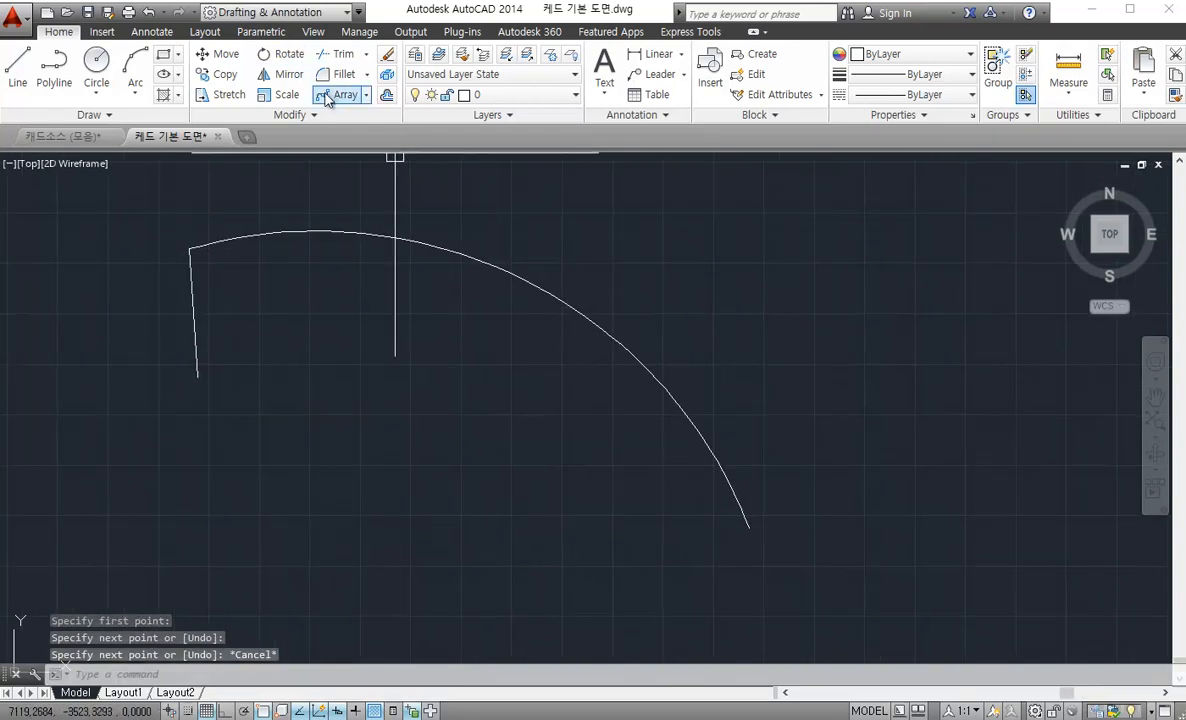
Draw a second three-point arc from the short line's lower end, curving down to the right beneath the first arc
click(135, 62)
click(198, 377)
click(617, 594)
middle_drag(709, 607, 691, 607)
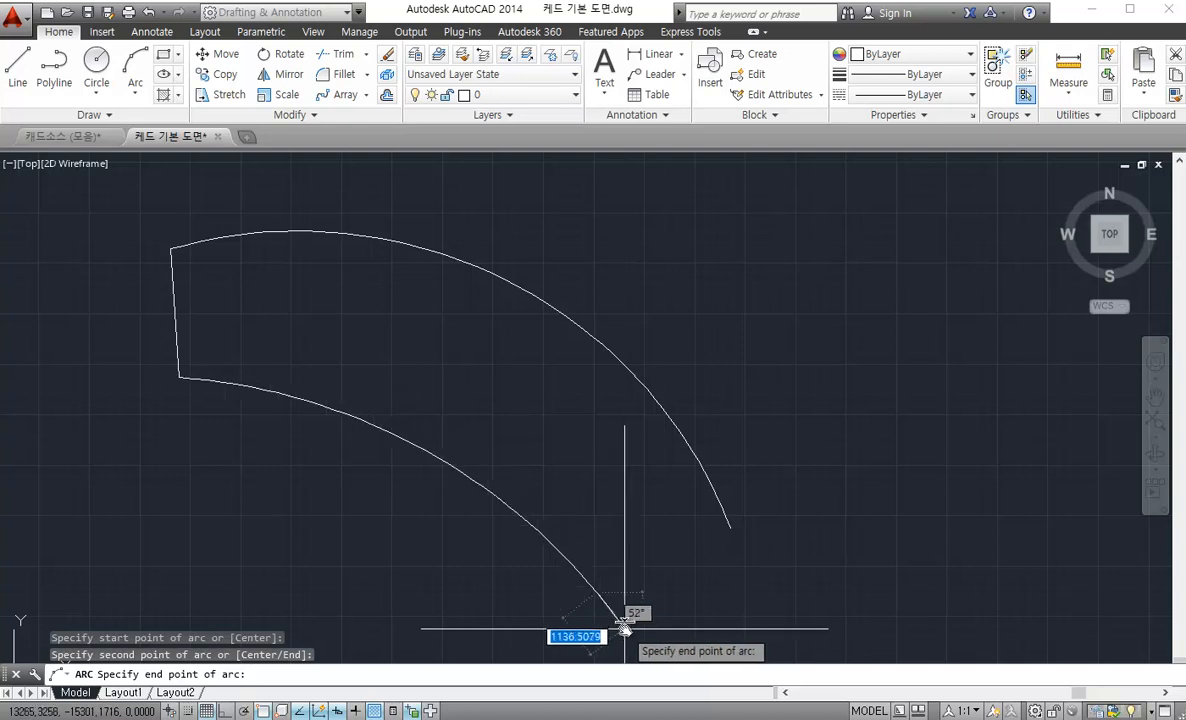
middle_drag(621, 542, 633, 542)
click(624, 618)
Close the outline with a line joining the right-hand ends of the lower and upper arcs
scroll(677, 604, up, 2)
middle_drag(677, 604, 667, 553)
key(l)
key(Return)
click(581, 577)
click(768, 434)
key(Escape)
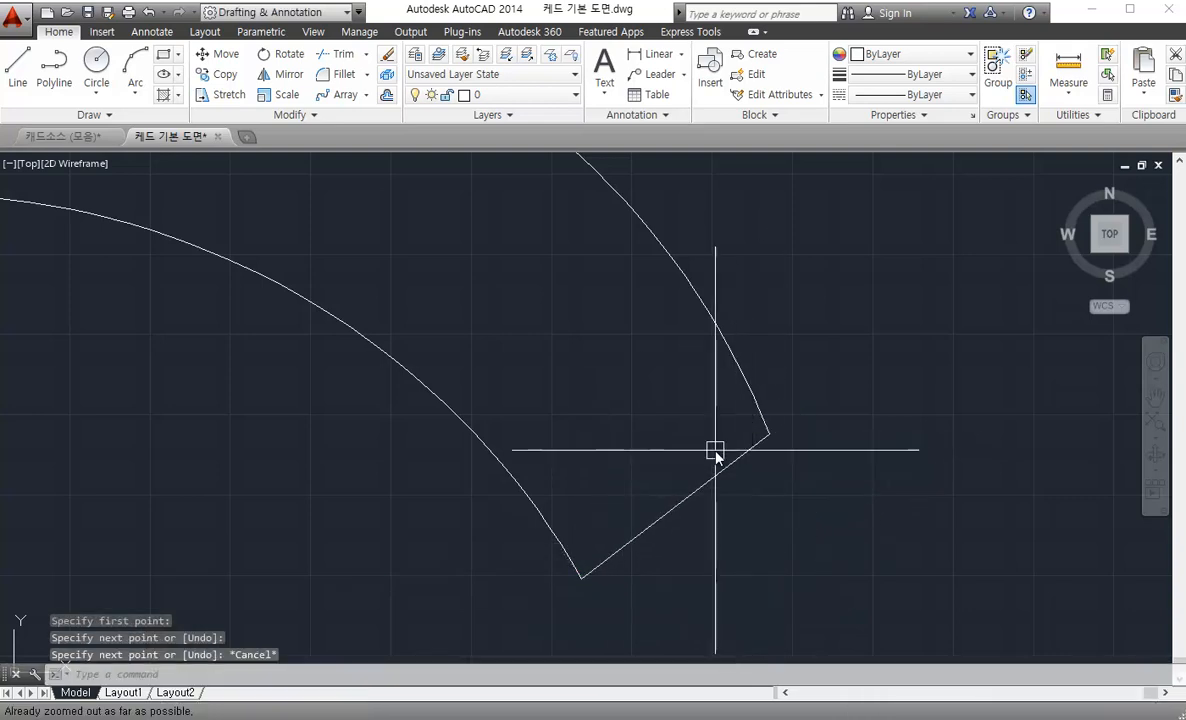
Zoom to the whole drawing and examine the closed curved outline below the floor plan
text(z)
key(Return)
text(a)
key(Return)
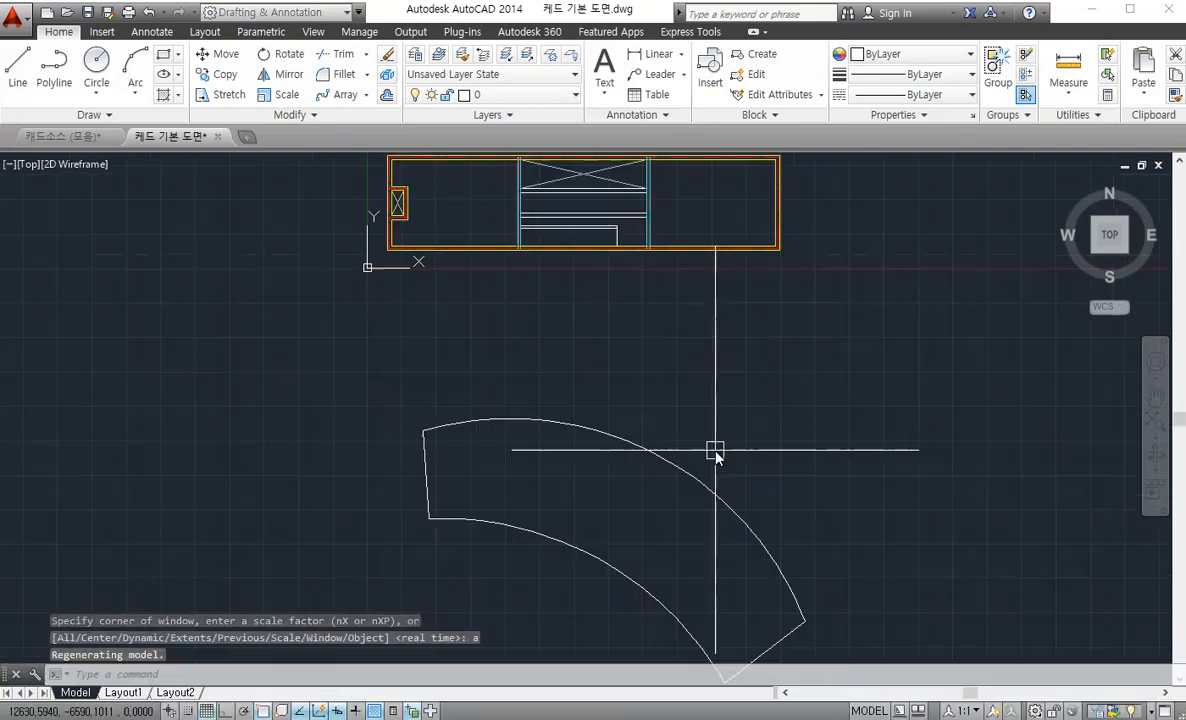
scroll(678, 463, up, 5)
scroll(643, 427, down, 2)
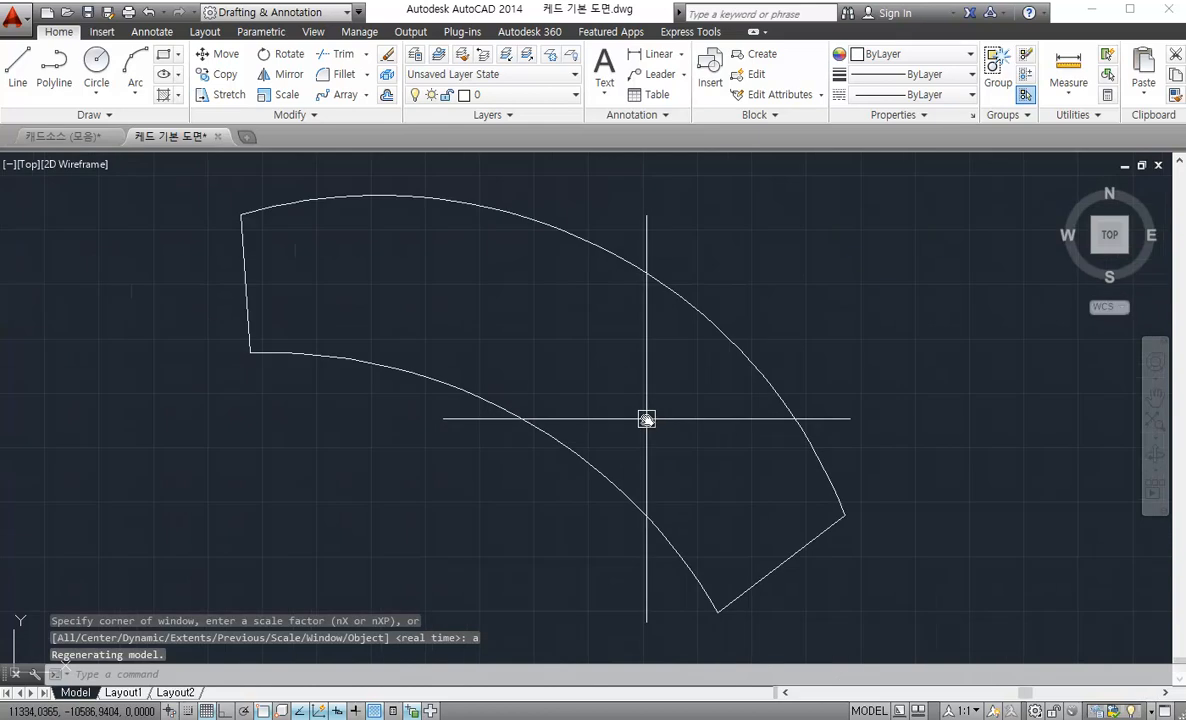
middle_drag(511, 340, 548, 395)
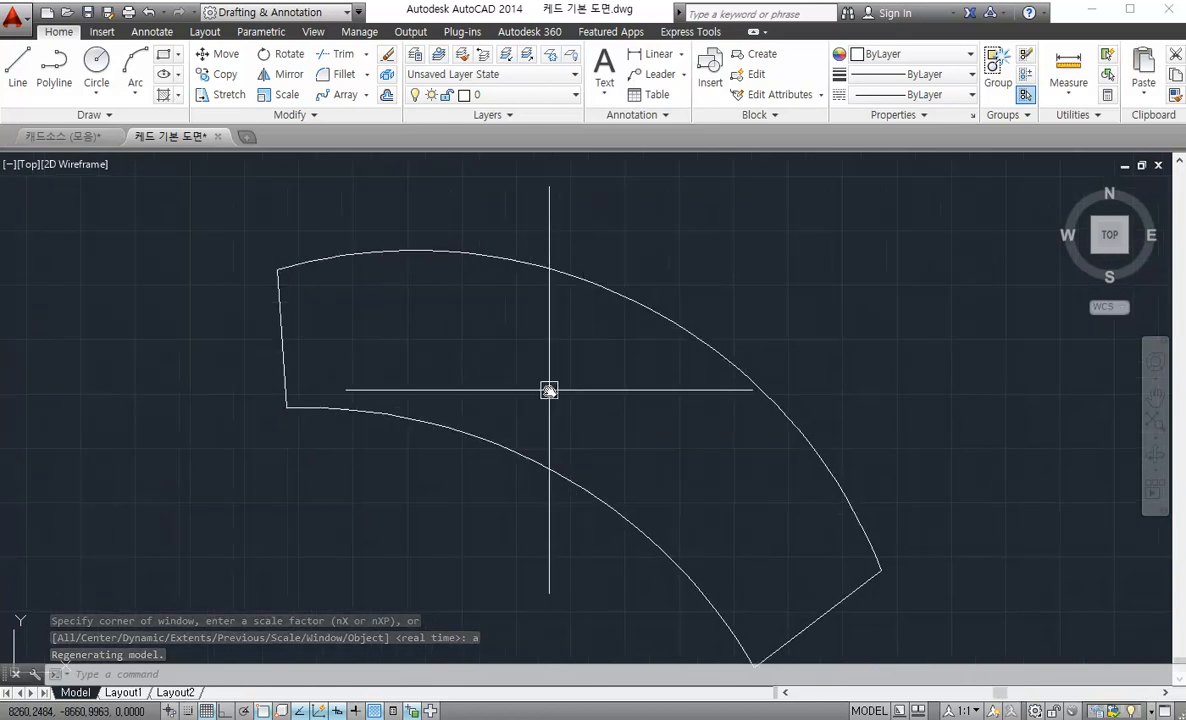
scroll(341, 323, up, 2)
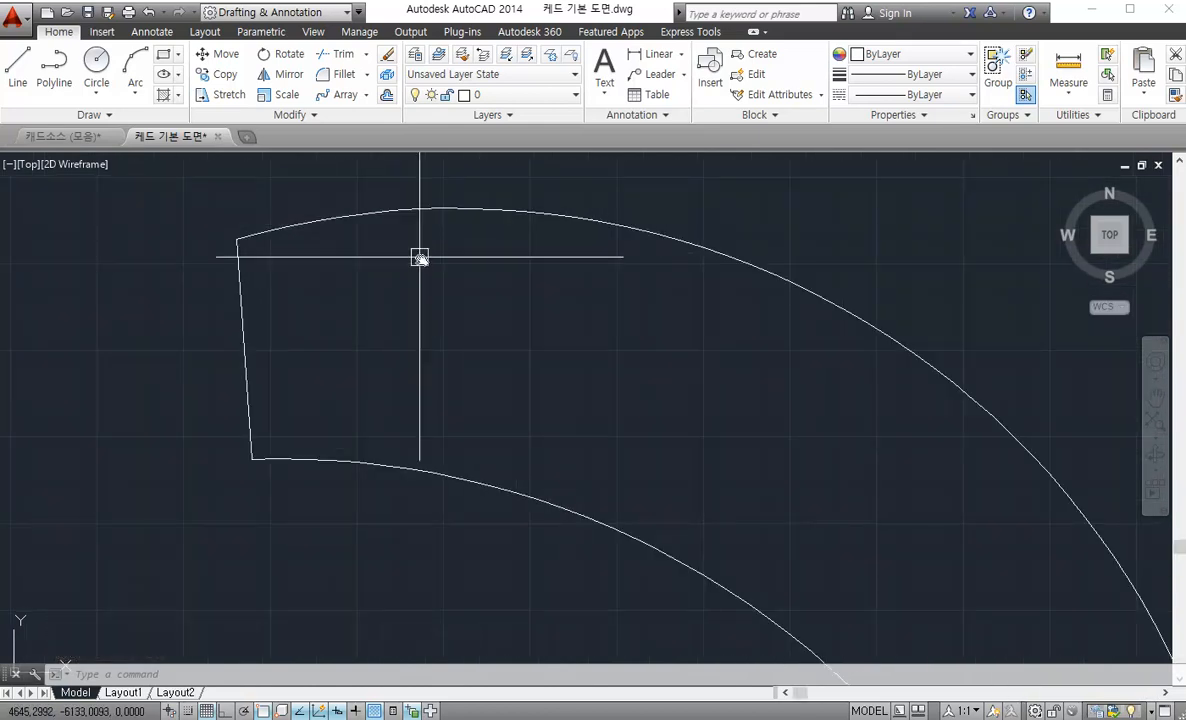
scroll(588, 405, down, 2)
scroll(541, 327, up, 2)
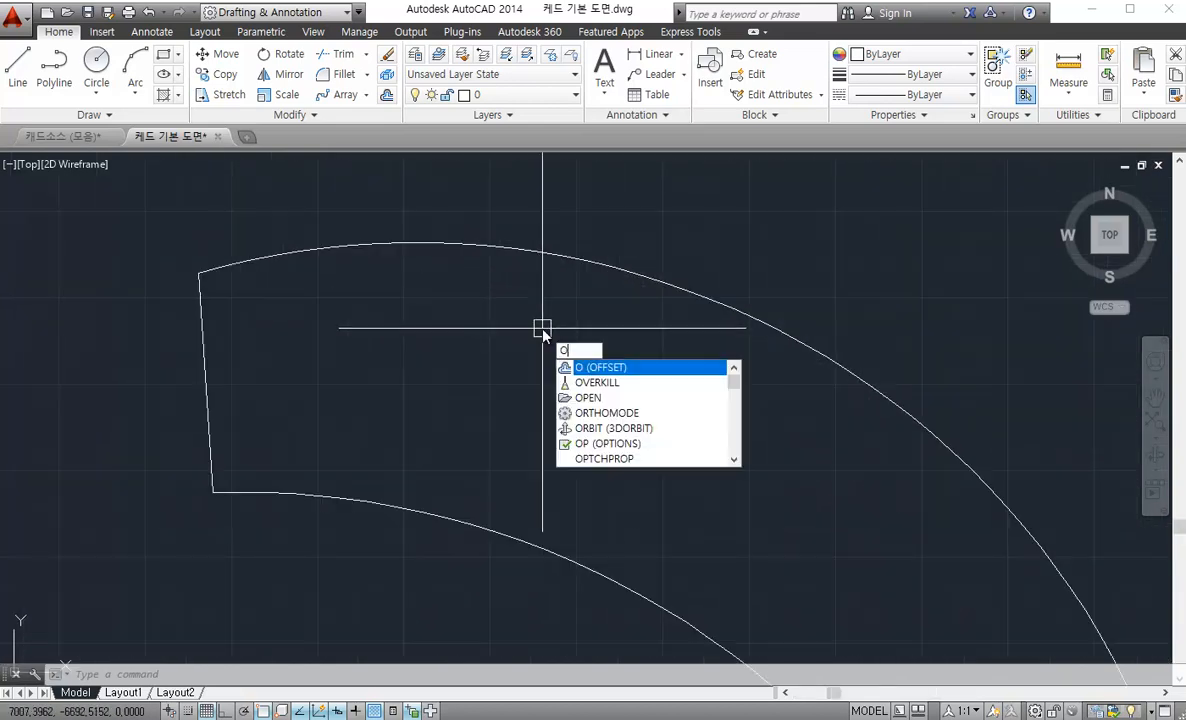
Offset the upper and lower arcs 300 toward their lower sides
key(Return)
text(300)
key(Return)
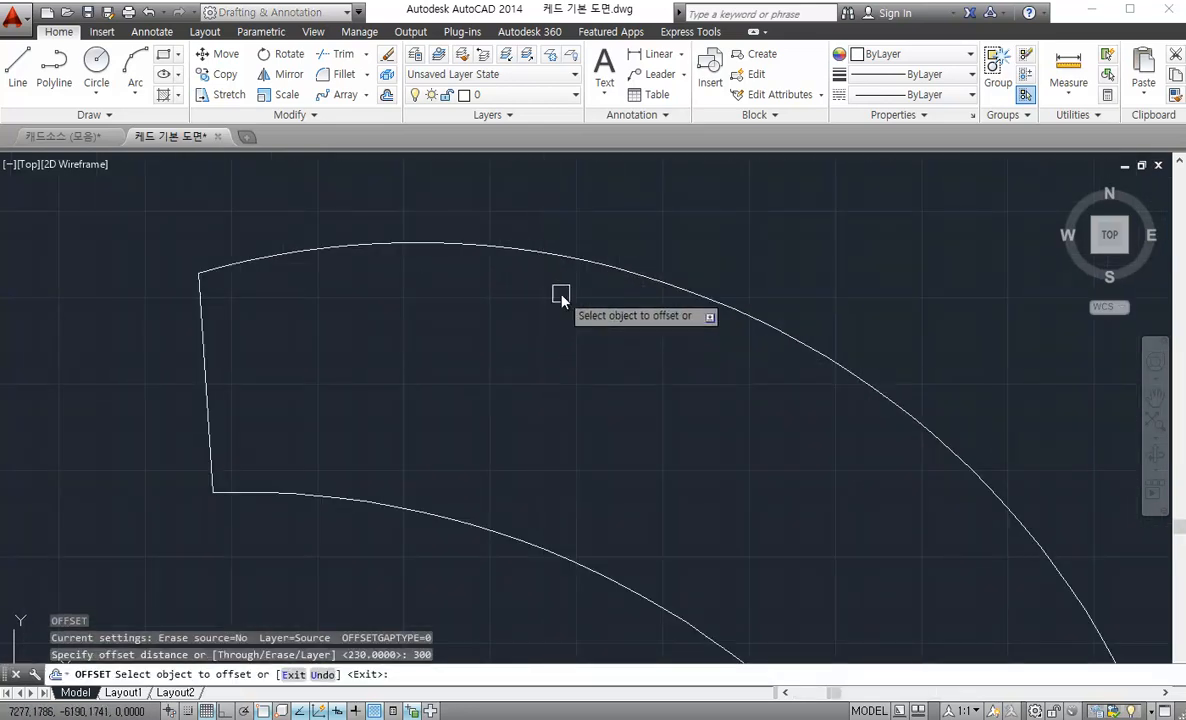
click(580, 258)
click(530, 335)
click(440, 517)
click(339, 543)
key(Escape)
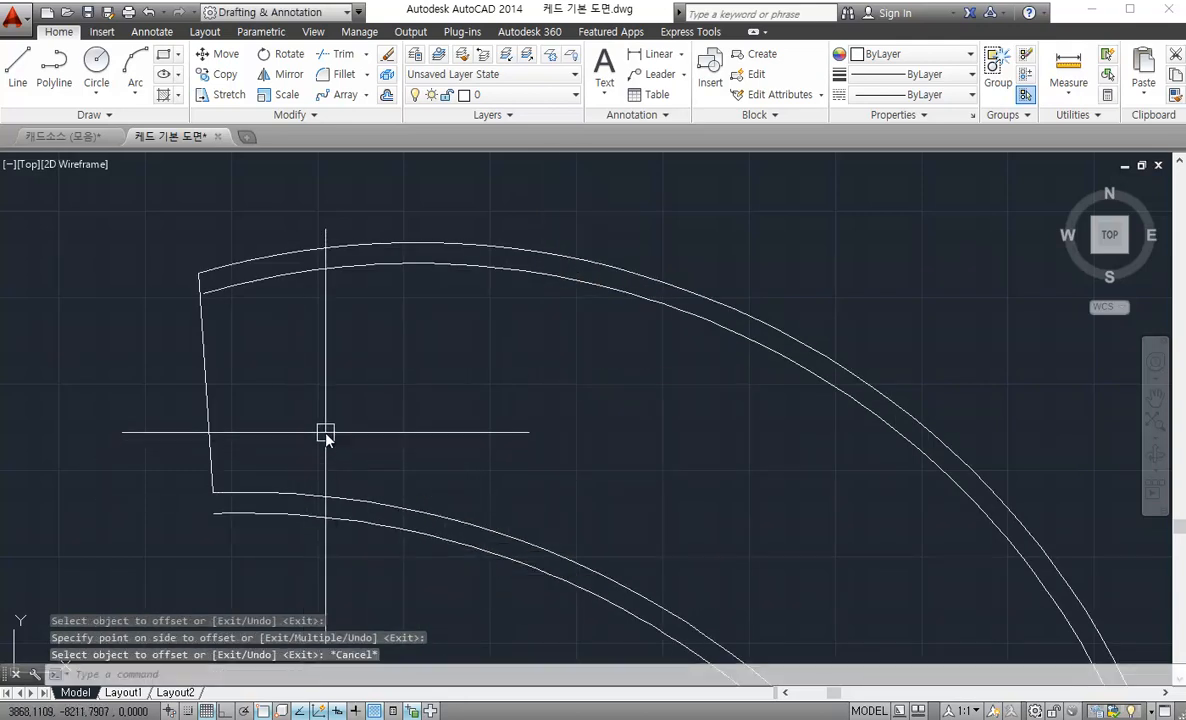
Erase the two arcs that were offset by 300
click(384, 260)
text(e)
key(Return)
click(354, 521)
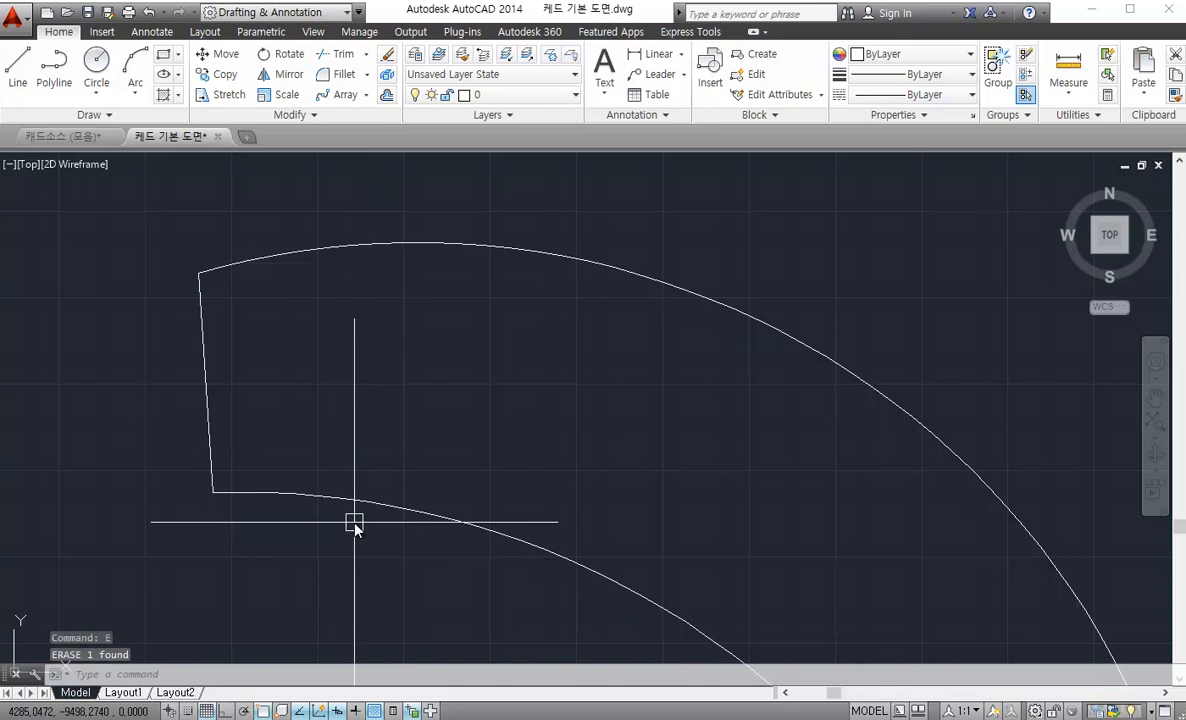
Offset the lower and upper arcs 150 to both the inside and the outside of the outline
text(o)
key(Return)
text(150)
key(Return)
click(380, 505)
click(389, 567)
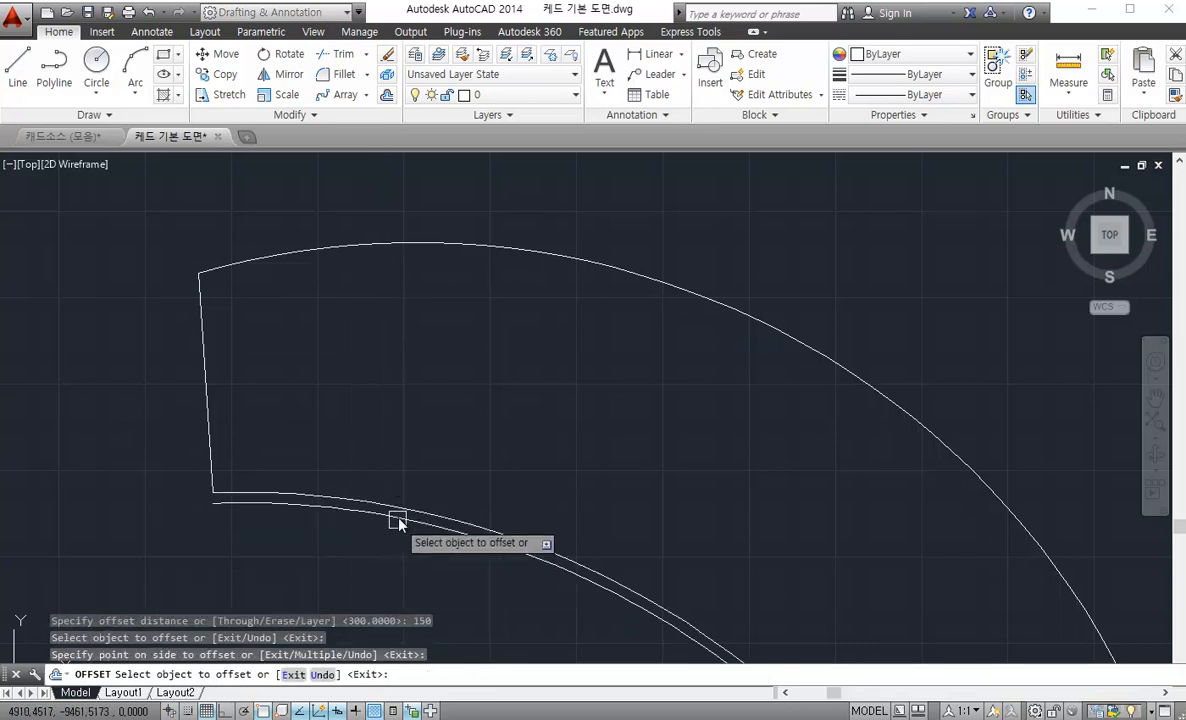
click(409, 507)
click(490, 385)
click(565, 259)
click(594, 238)
click(586, 259)
click(546, 374)
Offset the left and right end lines 150 to both the inside and the outside of the outline
click(205, 354)
click(236, 347)
click(205, 349)
click(183, 362)
scroll(610, 508, down, 2)
middle_drag(860, 648, 558, 503)
scroll(609, 556, up, 2)
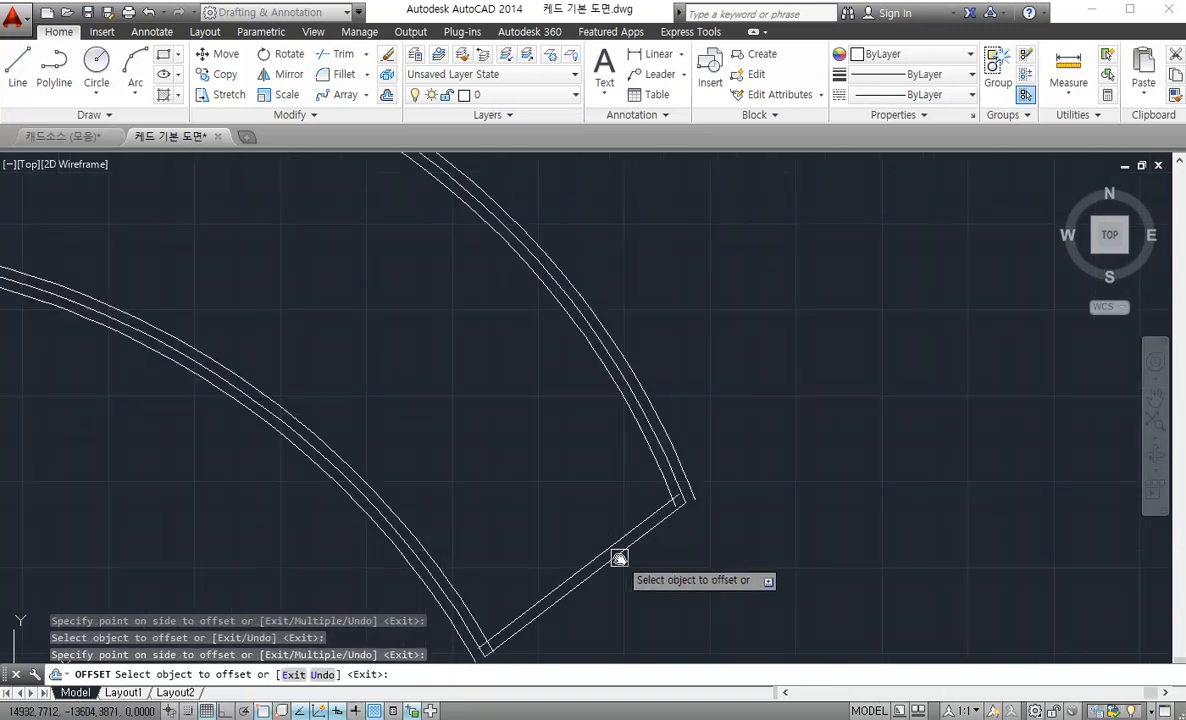
key(Escape)
Join the inner and outer offset lines at the outline's upper right corner with zero-radius fillets
scroll(728, 532, up, 2)
text(f)
key(Return)
click(519, 442)
click(537, 365)
key(Return)
click(442, 398)
click(448, 373)
Join the inner and outer offset lines at the bottom right corner with zero-radius fillets
scroll(390, 445, down, 4)
middle_drag(255, 565, 545, 420)
scroll(476, 535, up, 2)
key(Return)
click(437, 477)
click(400, 476)
key(Return)
click(434, 546)
click(371, 542)
Join the inner and outer offset lines at the lower left corner with zero-radius fillets
scroll(371, 543, down, 3)
middle_drag(260, 289, 633, 346)
scroll(281, 330, up, 2)
key(Return)
click(391, 374)
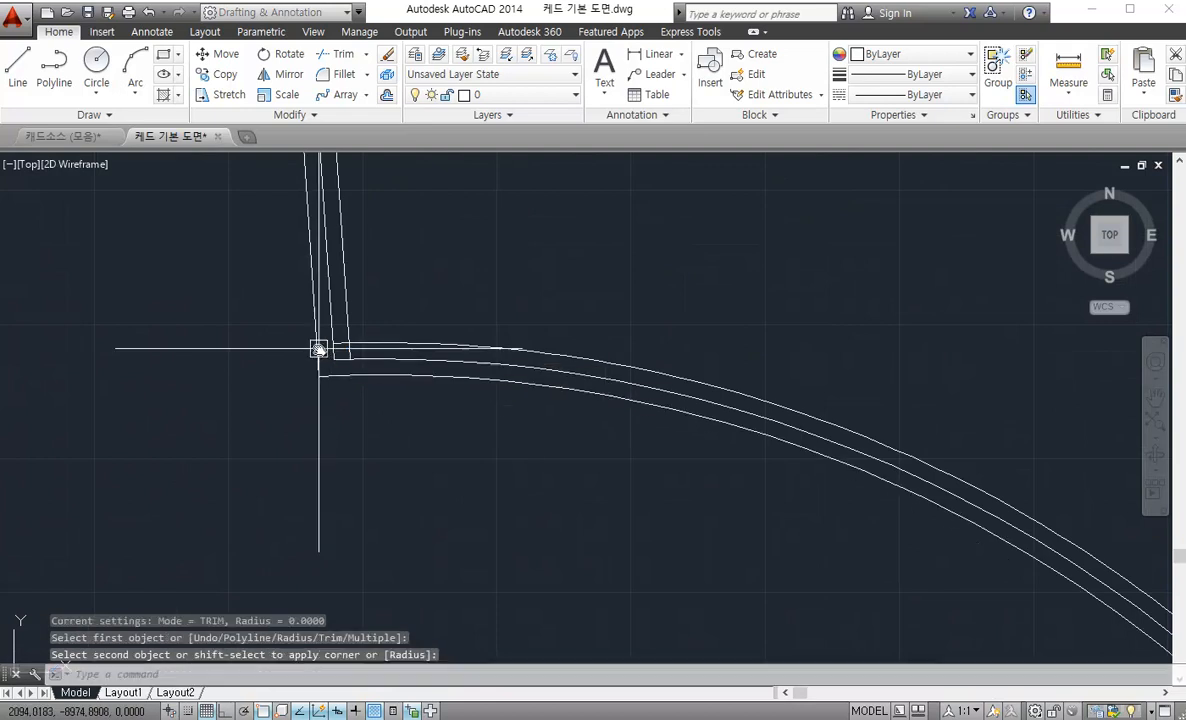
click(318, 348)
scroll(371, 336, up, 2)
key(Return)
click(376, 346)
click(331, 326)
Join the inner and outer offset lines at the upper left corner with zero-radius fillets
scroll(350, 380, down, 4)
middle_drag(349, 386, 345, 560)
scroll(333, 294, up, 5)
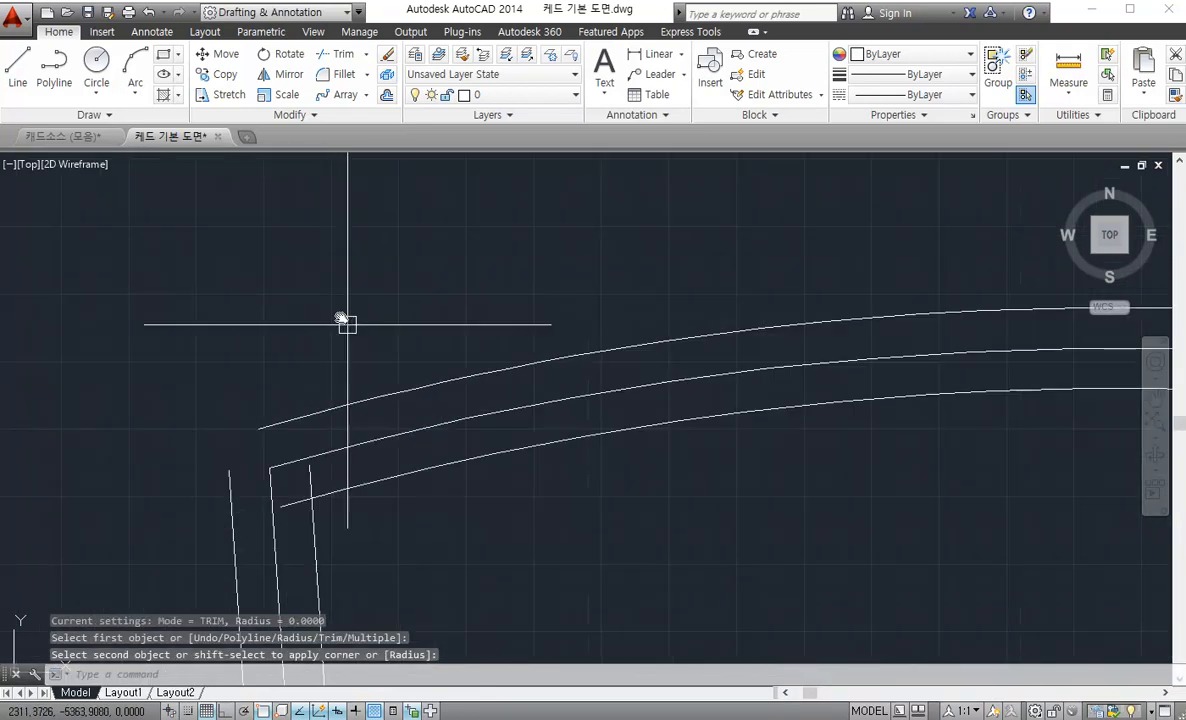
key(Return)
click(327, 493)
click(318, 520)
key(Return)
click(231, 498)
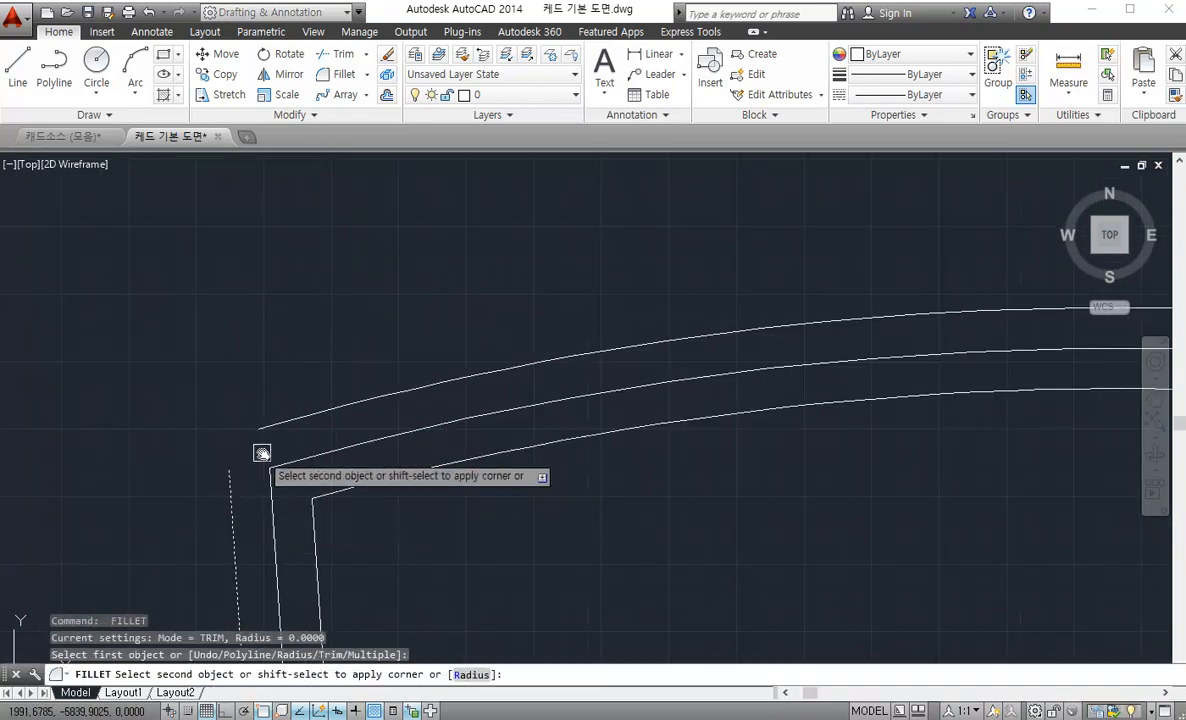
click(266, 427)
key(Escape)
Assign the two middle arcs and the two middle end lines of the outline to the CEN layer
scroll(339, 456, down, 2)
scroll(339, 456, down, 2)
scroll(582, 446, down, 2)
middle_drag(808, 465, 736, 365)
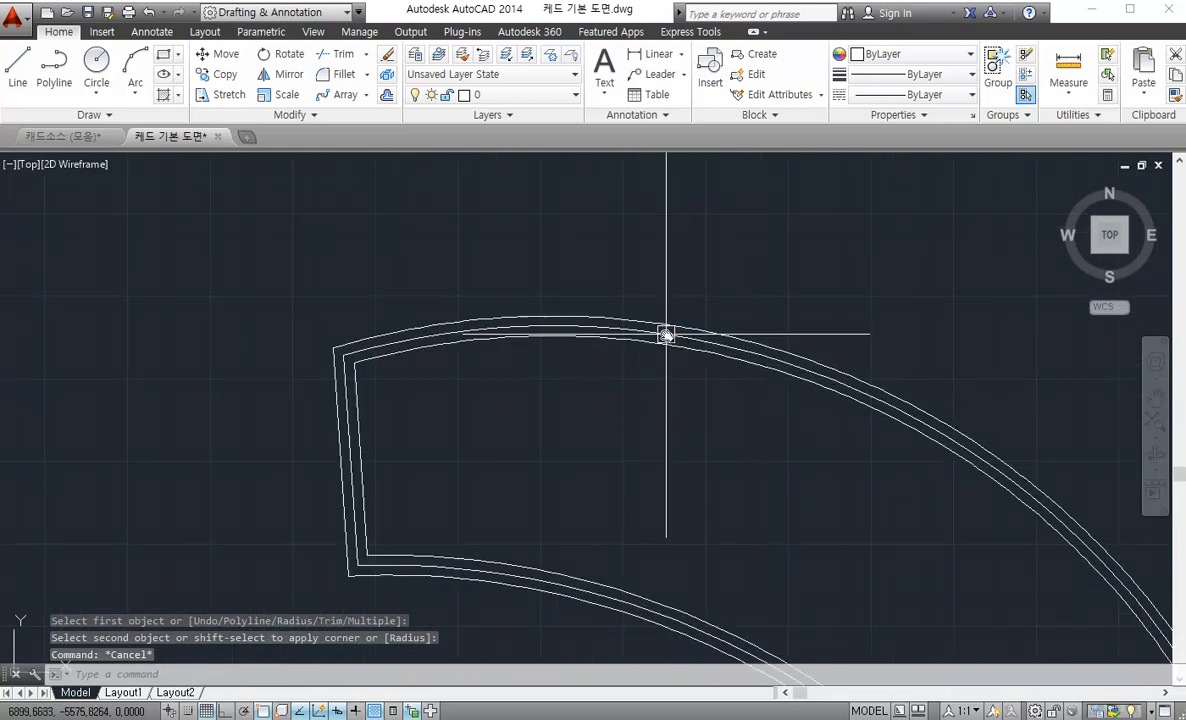
scroll(667, 335, up, 2)
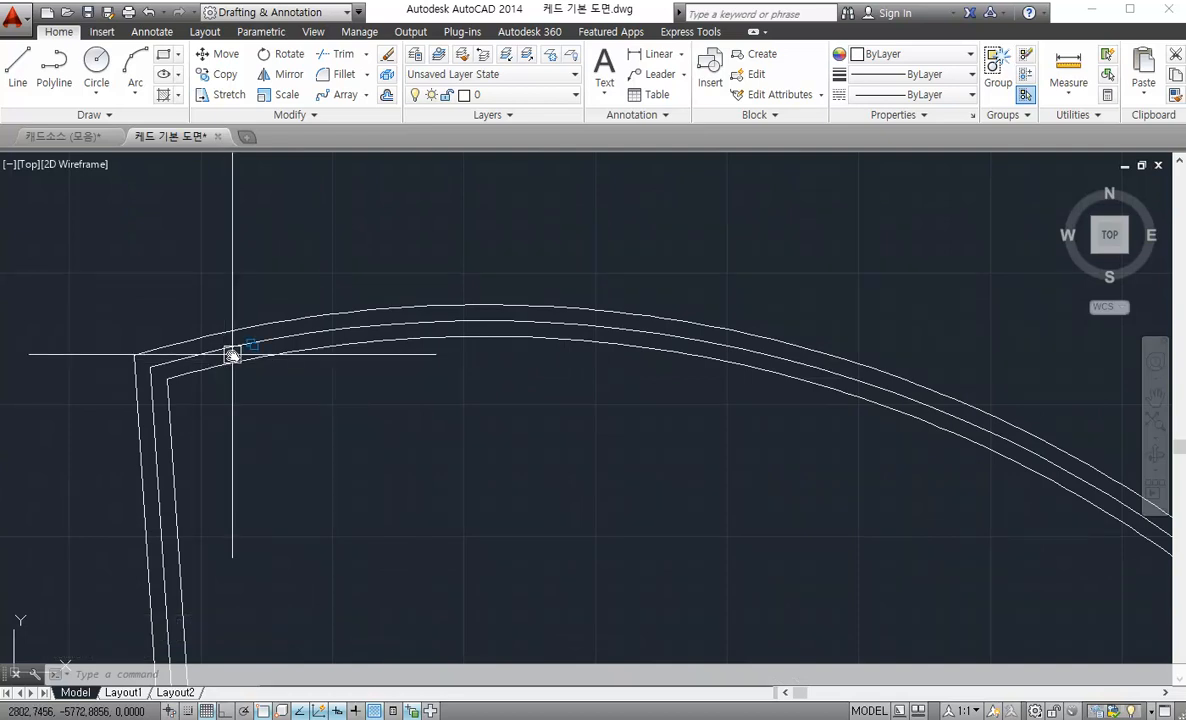
mouse_move(258, 390)
middle_down()
mouse_move(437, 352)
mouse_move(441, 392)
middle_up()
scroll(405, 366, up, 4)
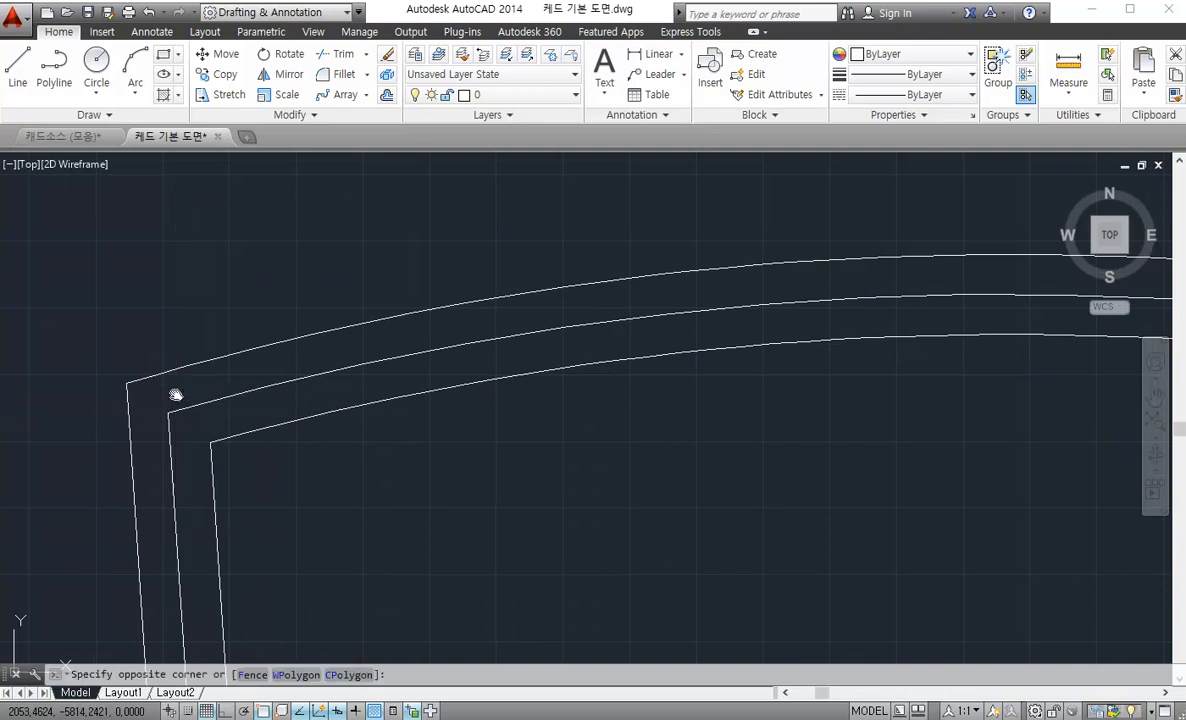
click(200, 421)
click(134, 401)
scroll(469, 513, down, 4)
middle_drag(469, 513, 360, 262)
scroll(350, 500, down, 4)
middle_drag(807, 590, 673, 403)
scroll(656, 595, up, 7)
click(576, 541)
click(538, 573)
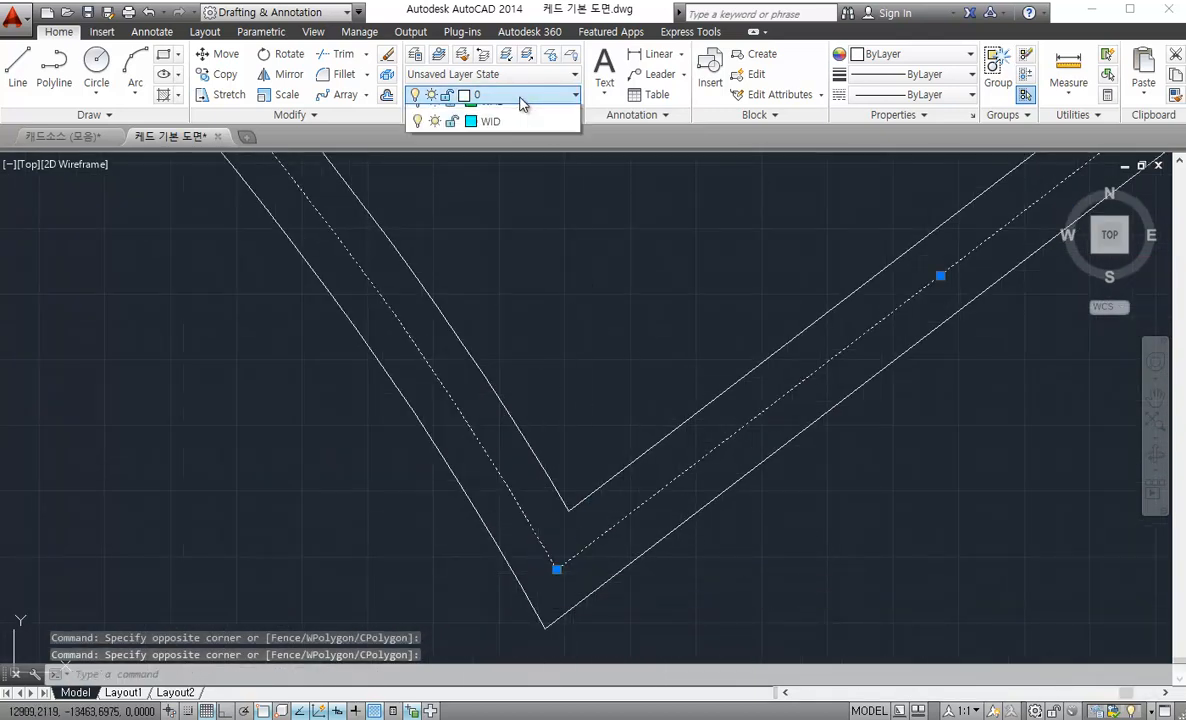
click(521, 96)
click(503, 133)
key(Escape)
Assign the inner and outer lines meeting at the bottom right corner to the COL layer
click(588, 472)
click(564, 525)
click(561, 615)
click(516, 649)
click(531, 590)
click(535, 591)
click(521, 612)
click(555, 96)
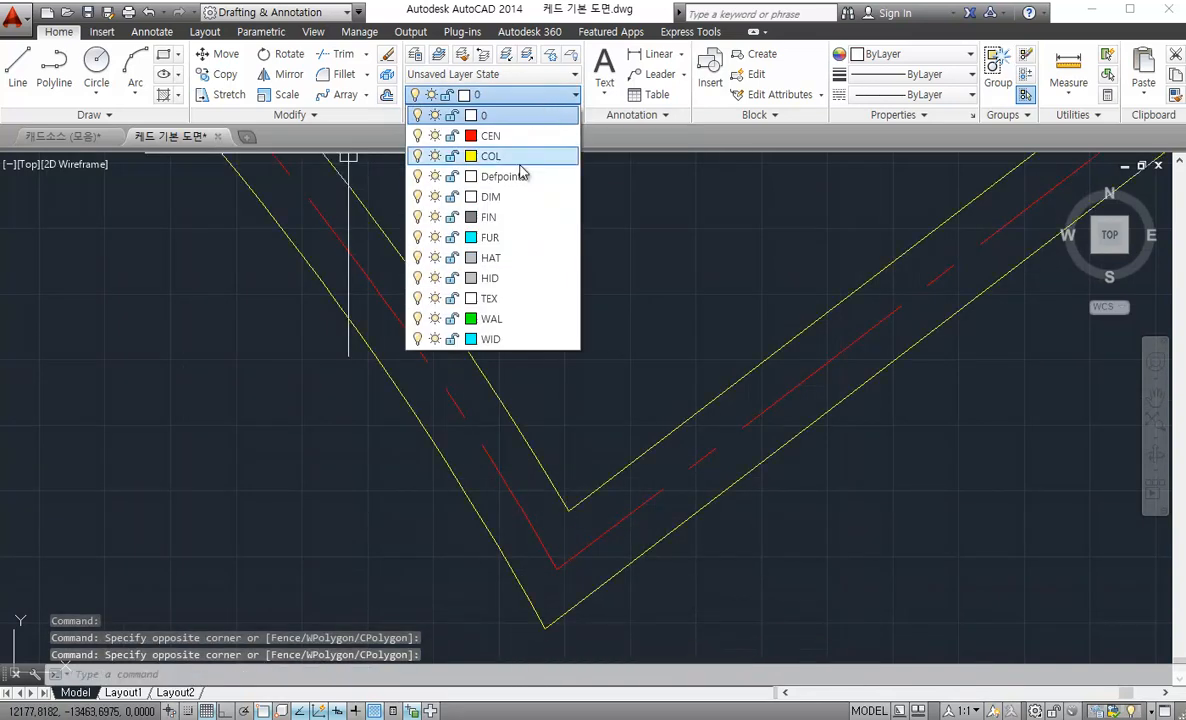
click(520, 163)
Assign the inner and outer arcs along the outline's upper curve to the COL layer
scroll(610, 388, down, 7)
middle_drag(609, 394, 592, 472)
middle_drag(551, 280, 614, 461)
scroll(641, 388, up, 5)
key(Escape)
click(643, 418)
click(666, 384)
click(520, 94)
click(500, 155)
Assign the inner and outer lines at the outline's left end to the COL layer
scroll(500, 280, down, 6)
middle_drag(220, 290, 535, 363)
scroll(410, 361, up, 4)
key(Escape)
click(551, 331)
click(506, 341)
click(509, 342)
click(520, 344)
click(490, 95)
click(502, 155)
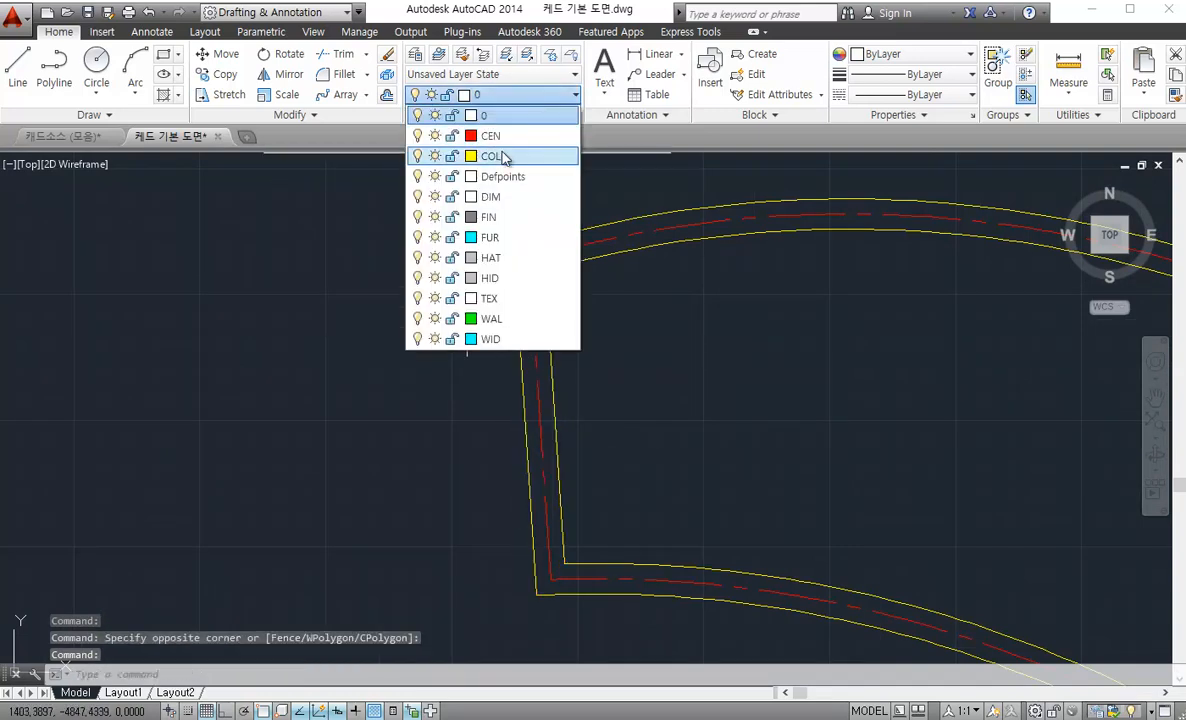
key(Escape)
Examine the whole curved wall outline and its position below the floor plan
scroll(719, 323, down, 2)
middle_drag(976, 387, 490, 300)
scroll(490, 300, down, 2)
middle_drag(465, 342, 414, 358)
scroll(397, 410, up, 2)
scroll(280, 307, down, 2)
middle_drag(478, 433, 460, 460)
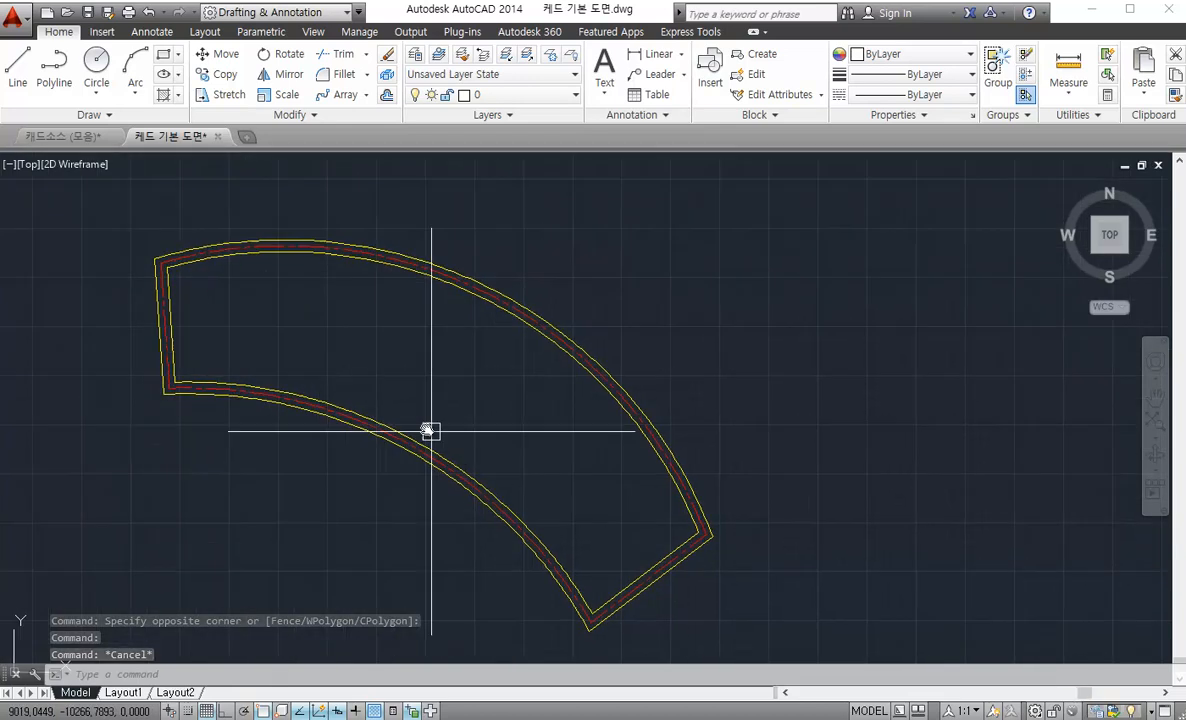
middle_drag(219, 259, 201, 299)
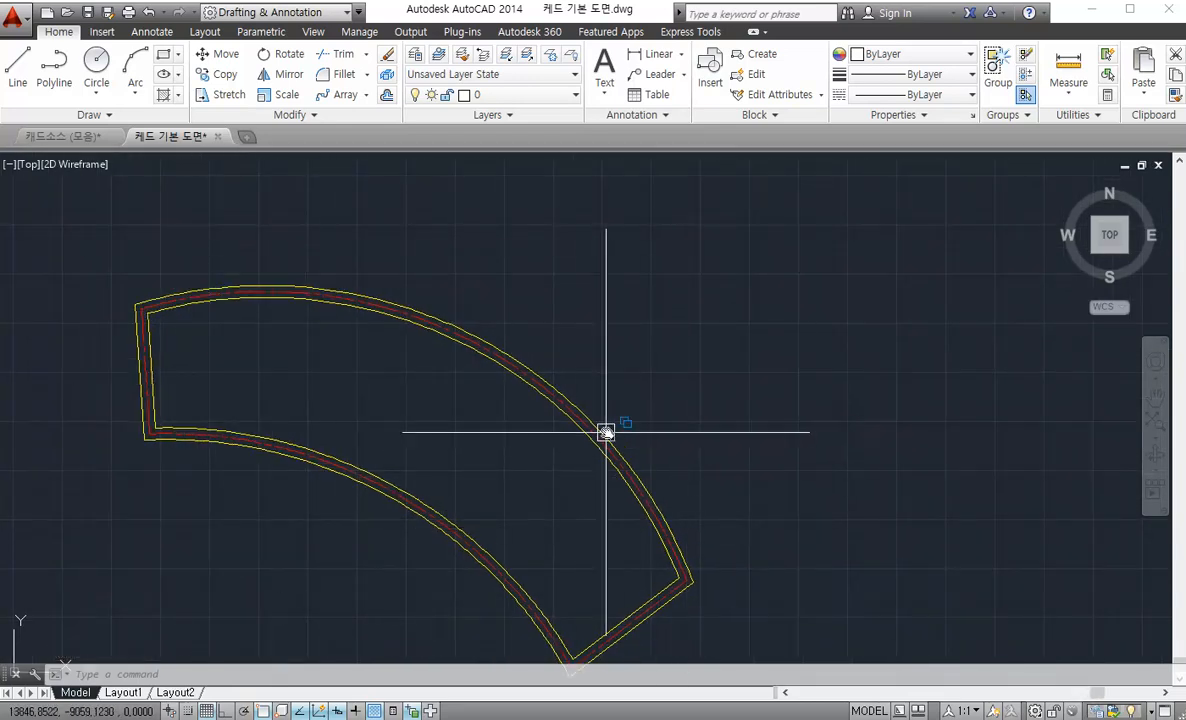
scroll(458, 349, down, 3)
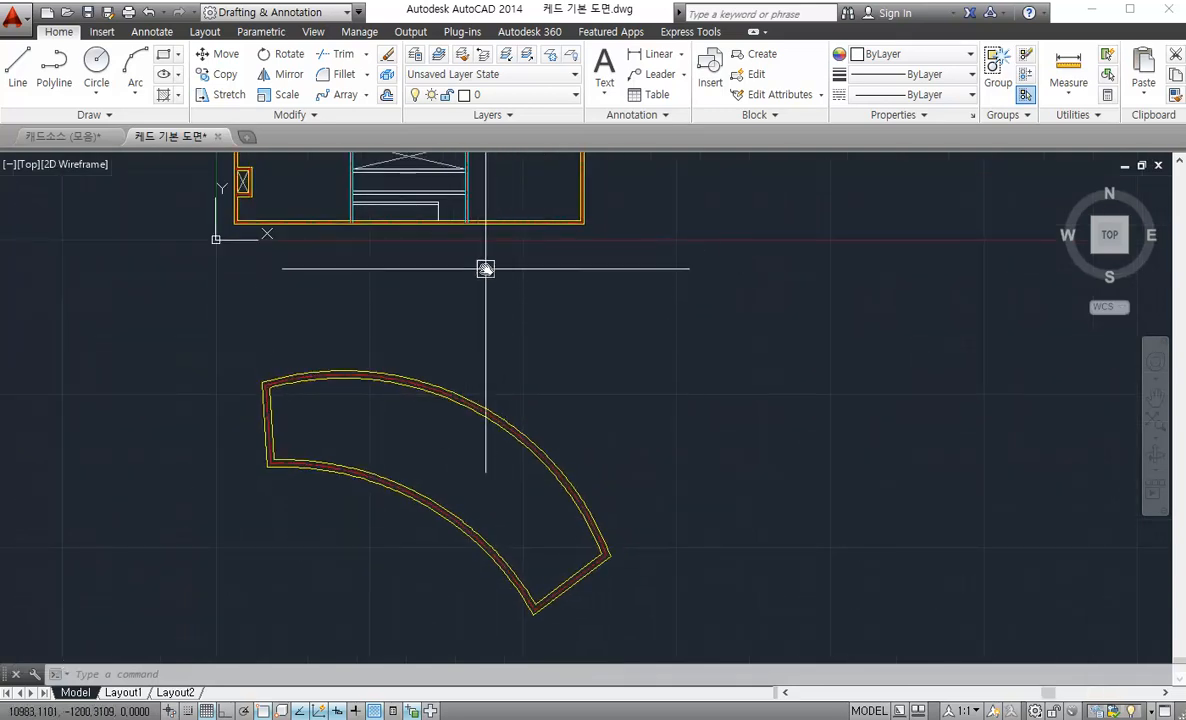
scroll(446, 352, up, 2)
scroll(410, 339, down, 2)
scroll(371, 357, up, 10)
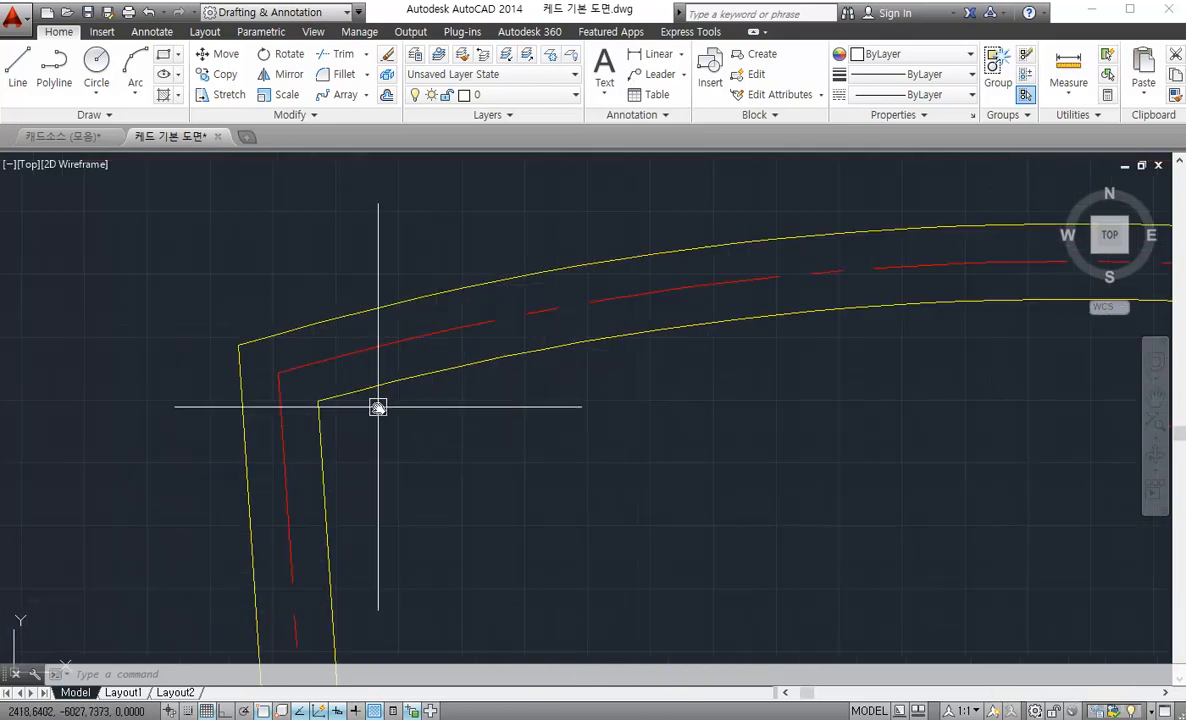
text(l)
key(Return)
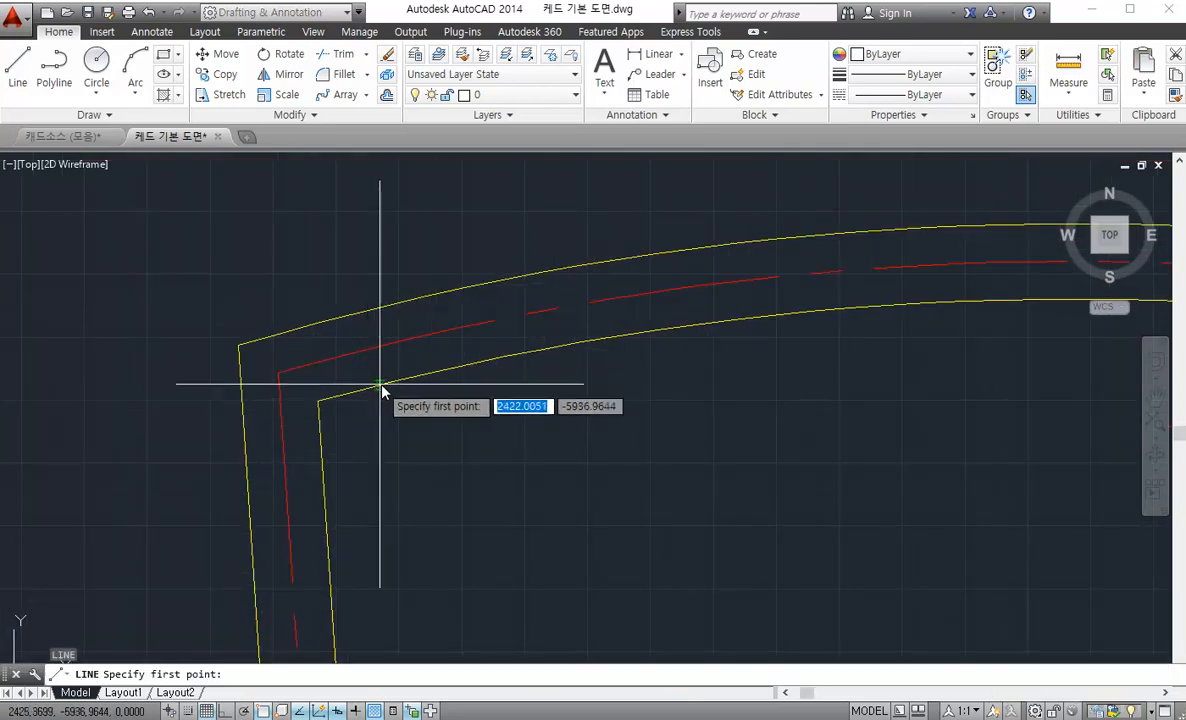
click(369, 385)
key(Escape)
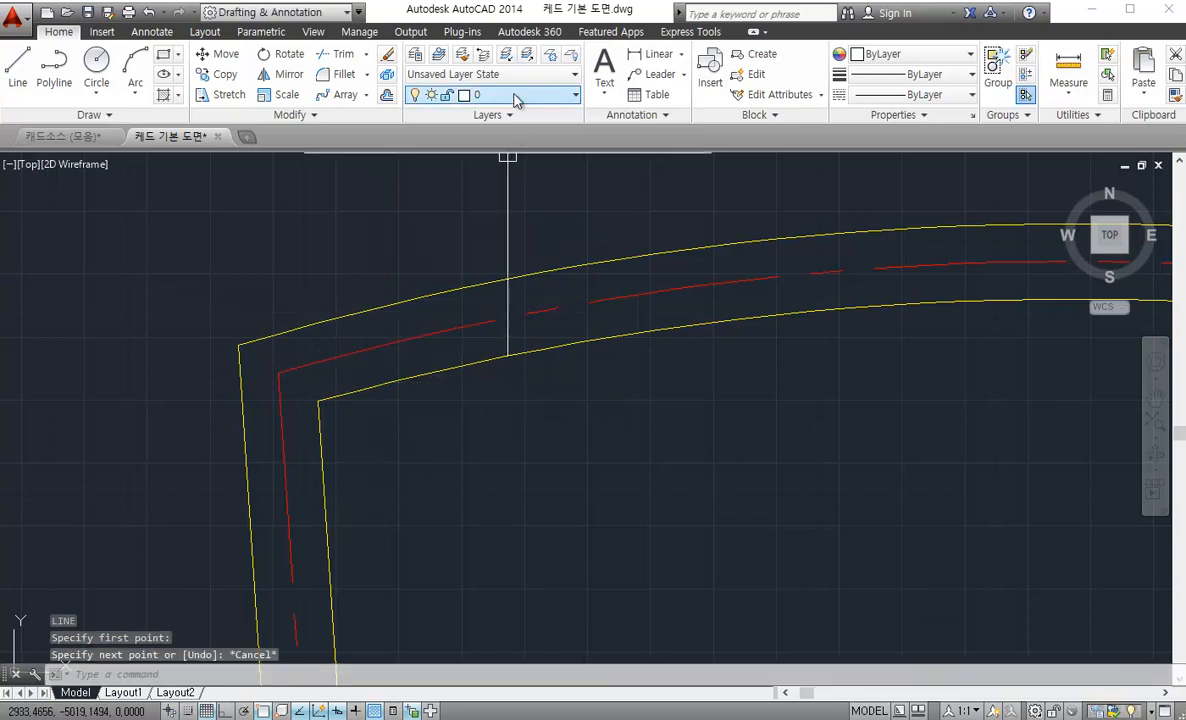
Make COL the current layer and draw a line across the wall between its inner and outer arcs near the upper left corner
click(515, 94)
click(470, 158)
scroll(432, 336, up, 3)
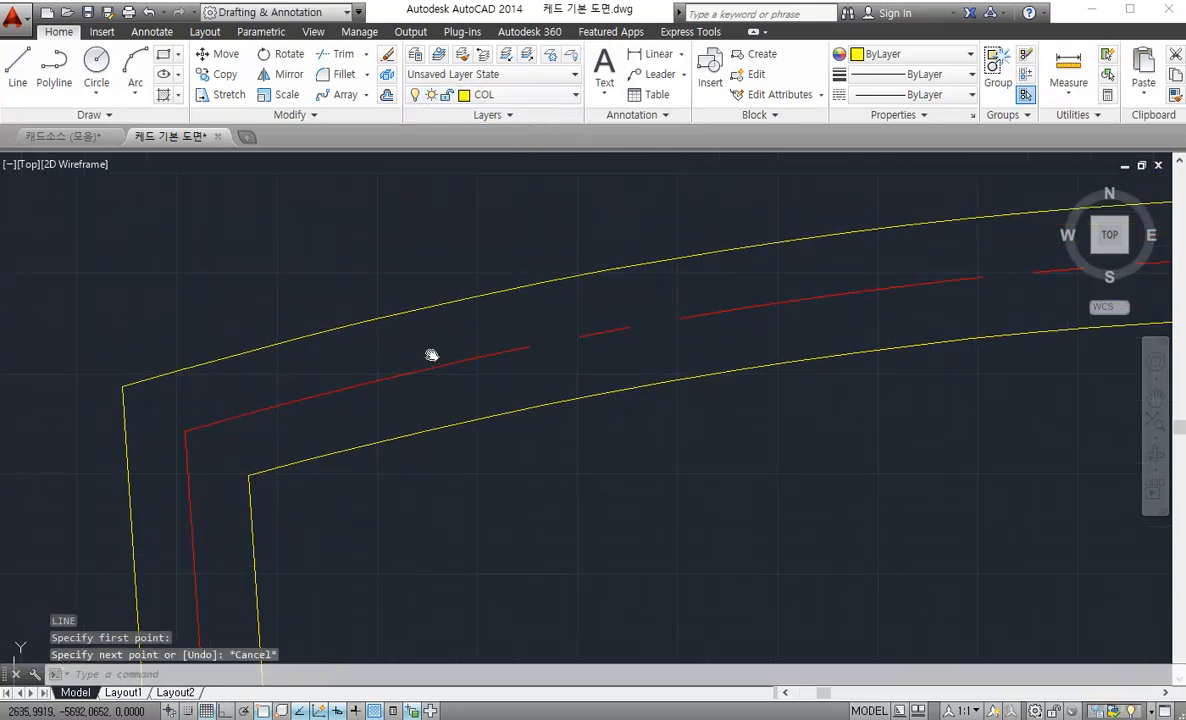
middle_drag(432, 336, 432, 366)
key(Return)
click(371, 453)
click(346, 335)
key(Escape)
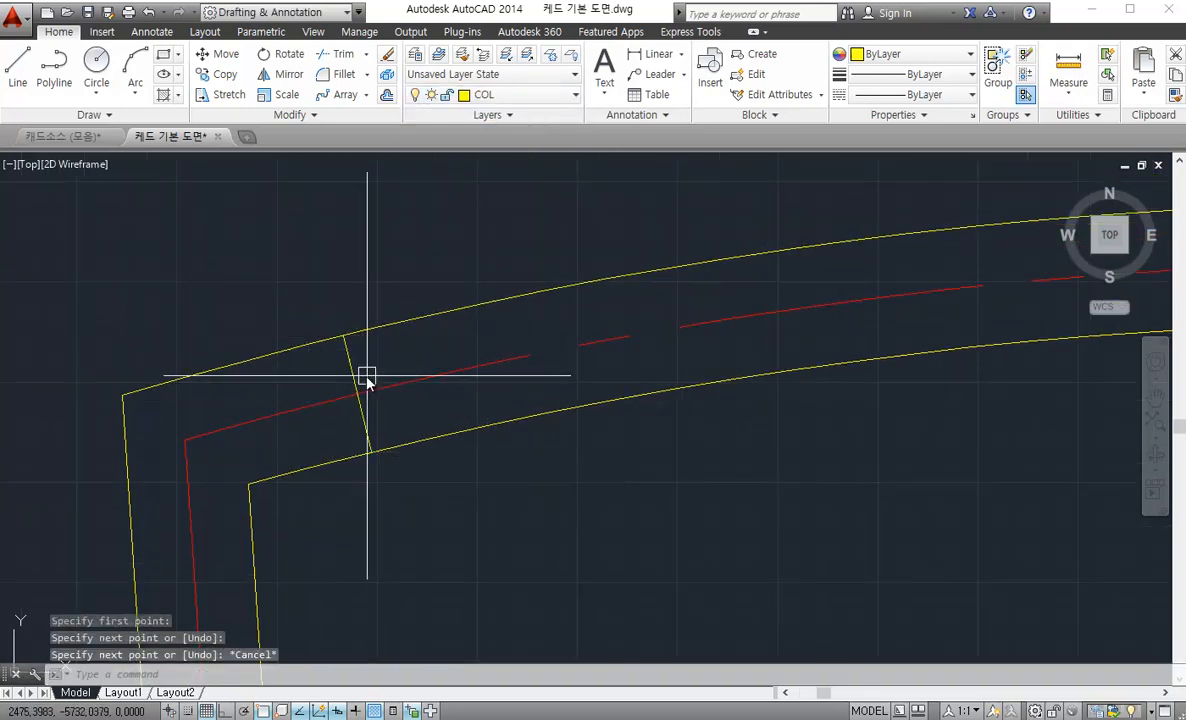
Draw a line across the wall between its inner and outer arcs near the upper curve's lower right end
scroll(375, 388, down, 4)
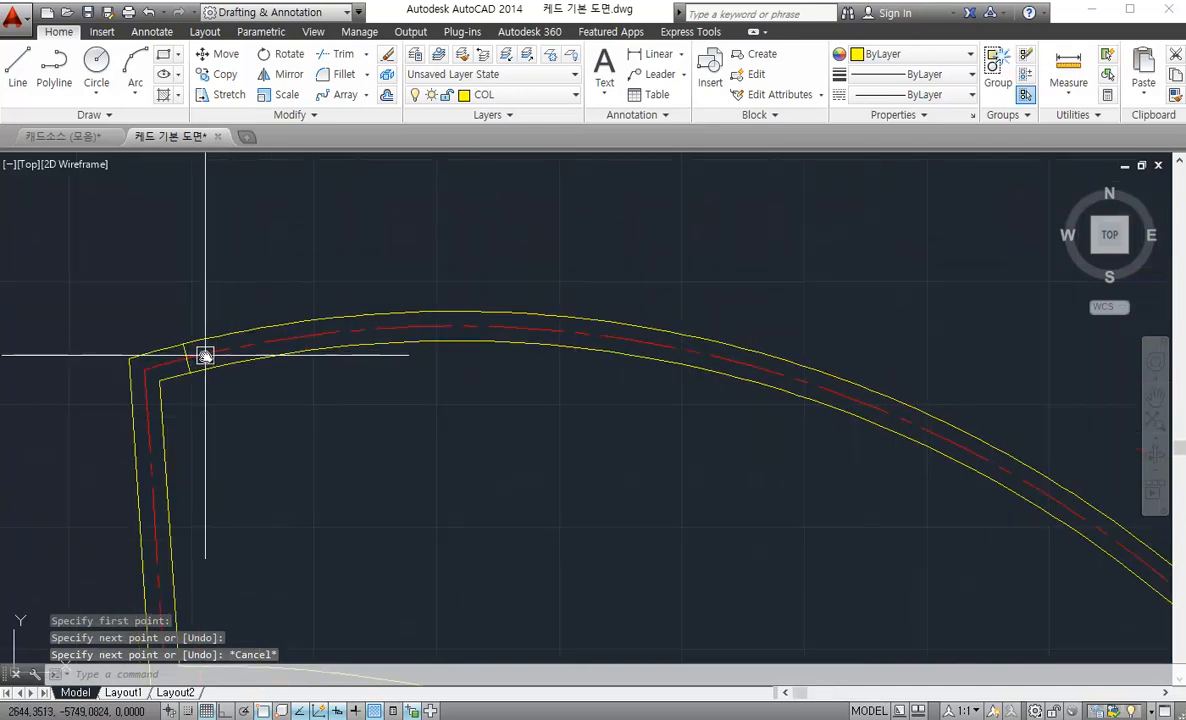
scroll(218, 334, down, 2)
middle_drag(930, 605, 540, 345)
scroll(564, 444, up, 3)
scroll(614, 478, up, 2)
key(Return)
click(643, 532)
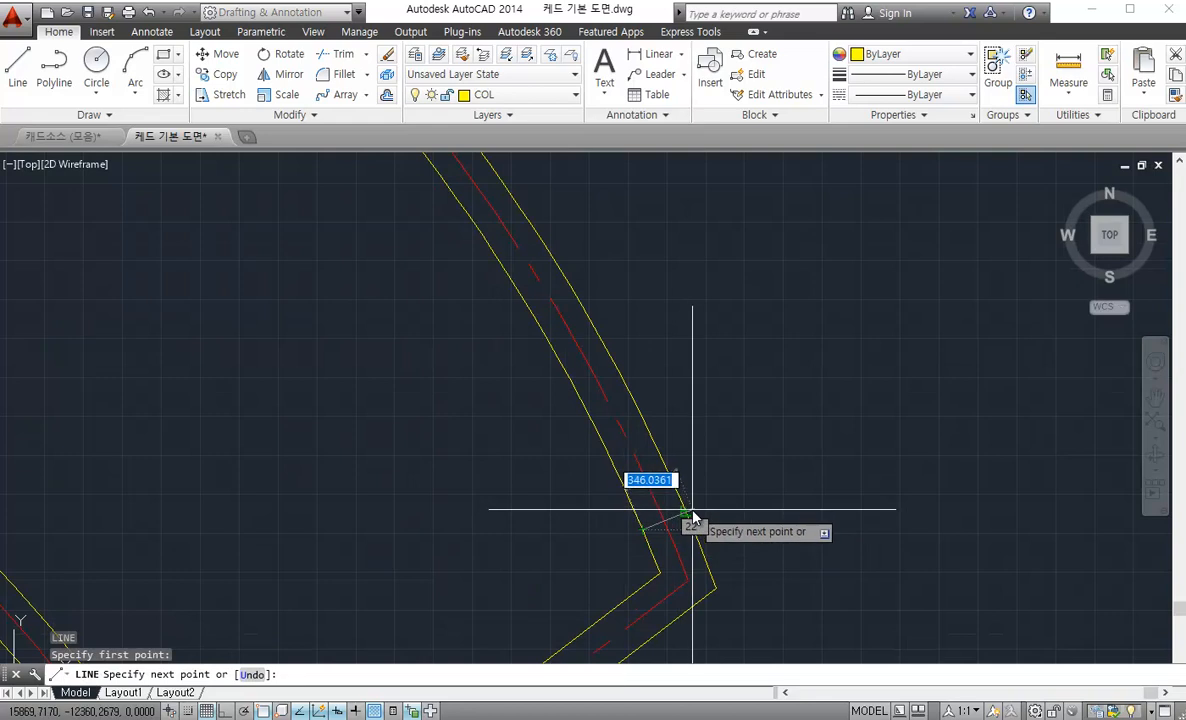
click(693, 517)
key(Escape)
scroll(650, 482, up, 3)
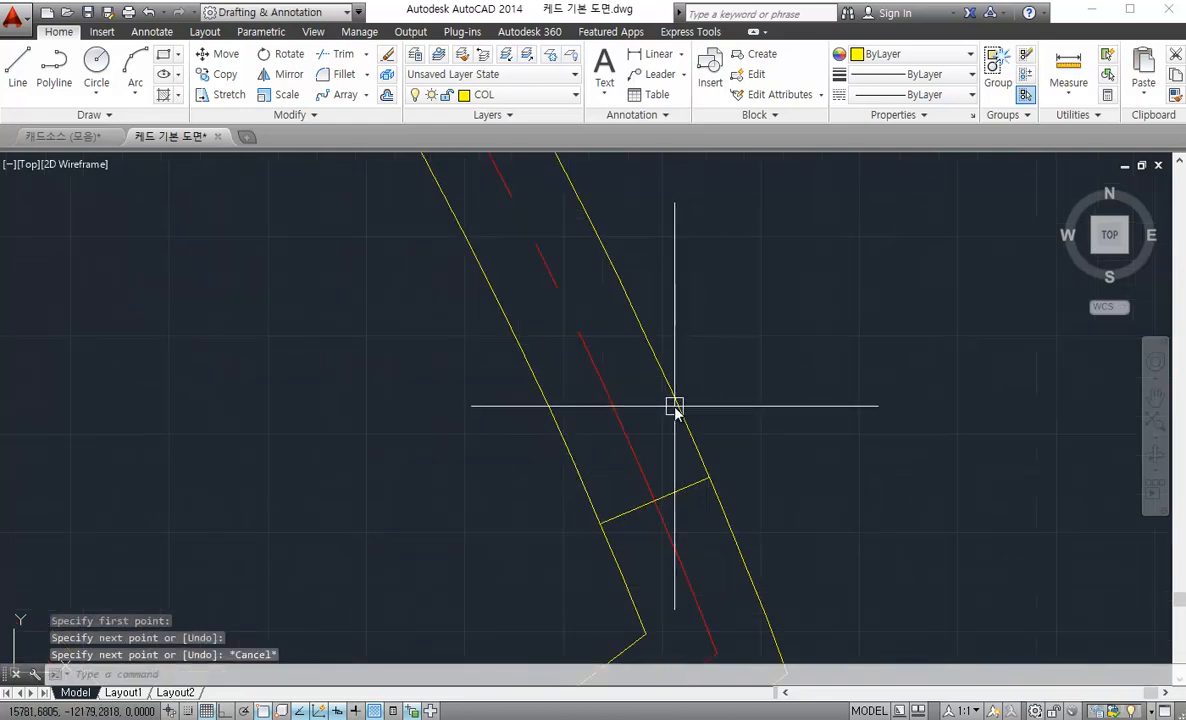
Copy the upper curve's inner and outer wall arcs to the empty area right of the outline
scroll(670, 404, down, 5)
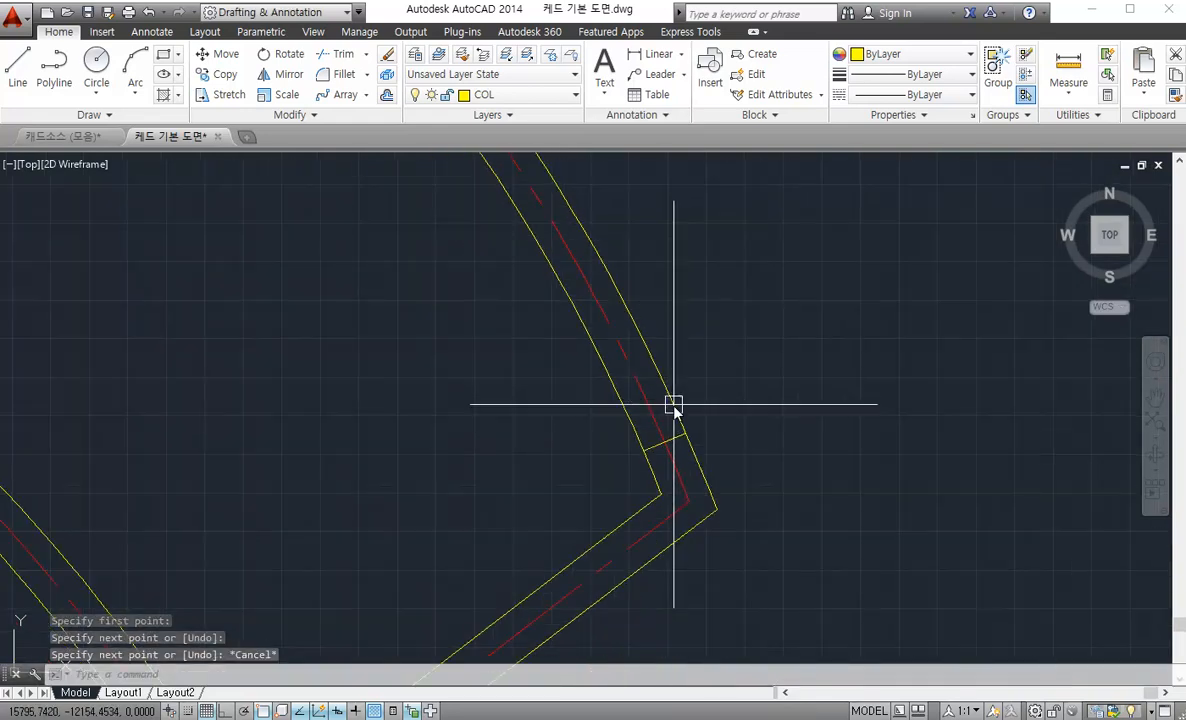
click(606, 483)
scroll(610, 495, up, 2)
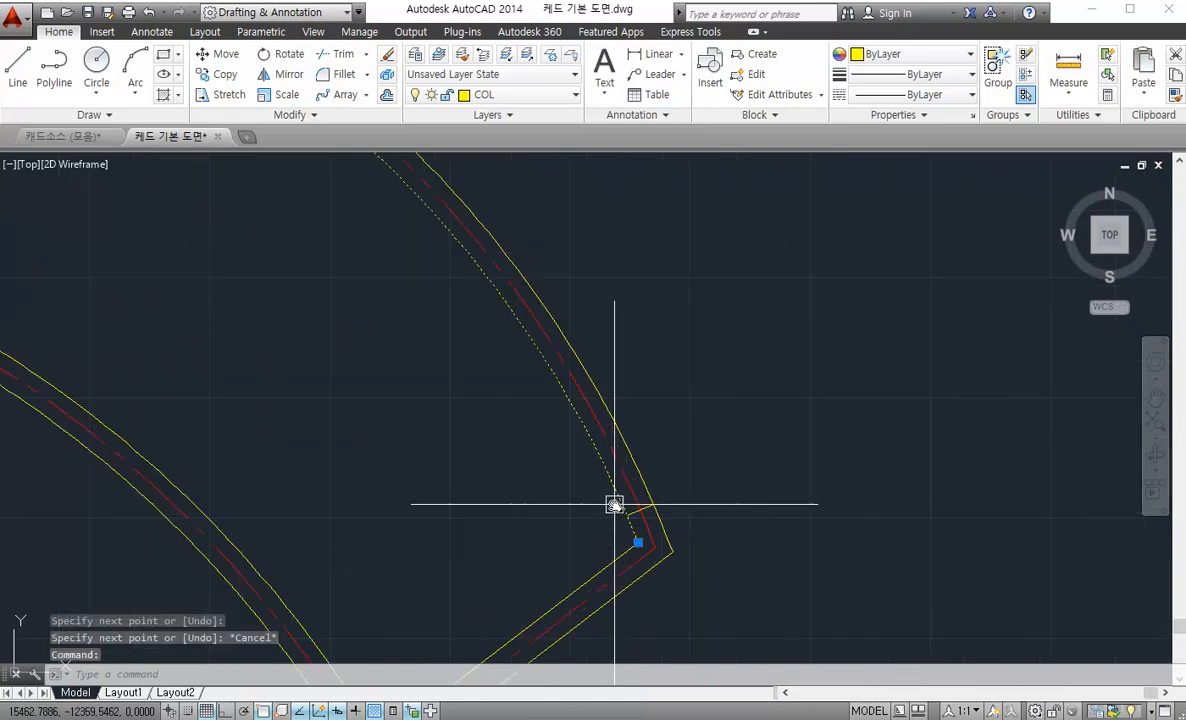
click(643, 489)
click(697, 545)
scroll(640, 520, up, 2)
text(c)
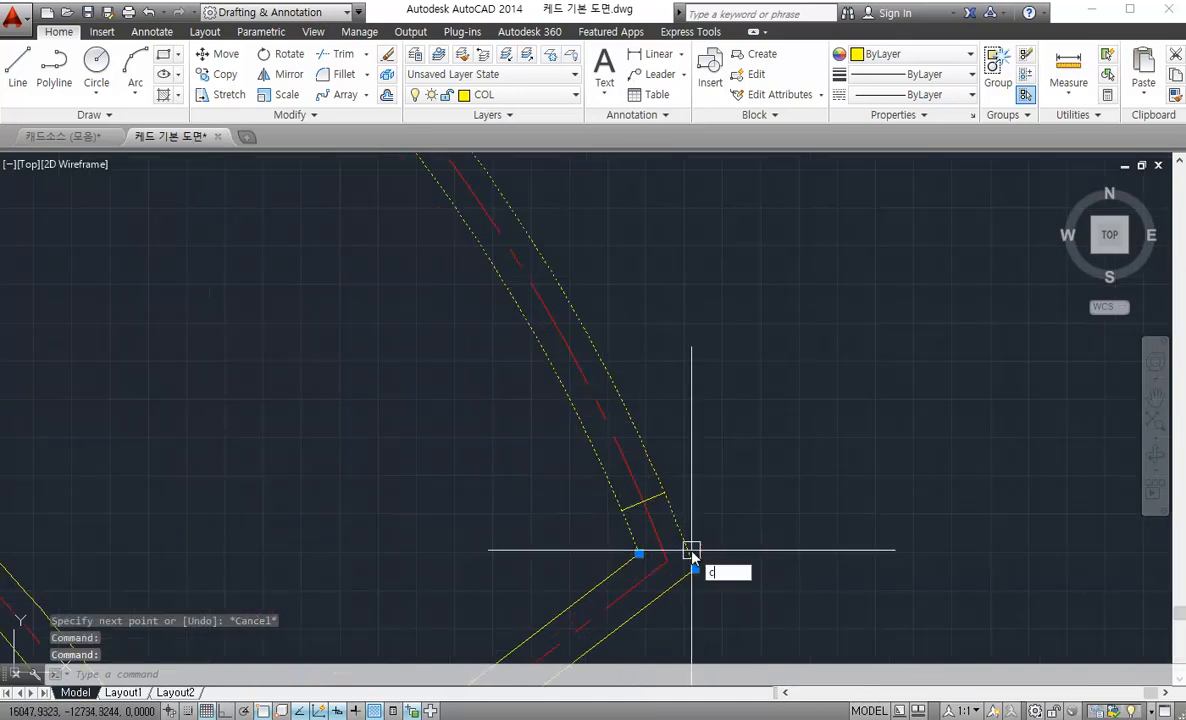
text(o)
key(space)
scroll(558, 516, down, 2)
click(520, 522)
click(865, 547)
key(Escape)
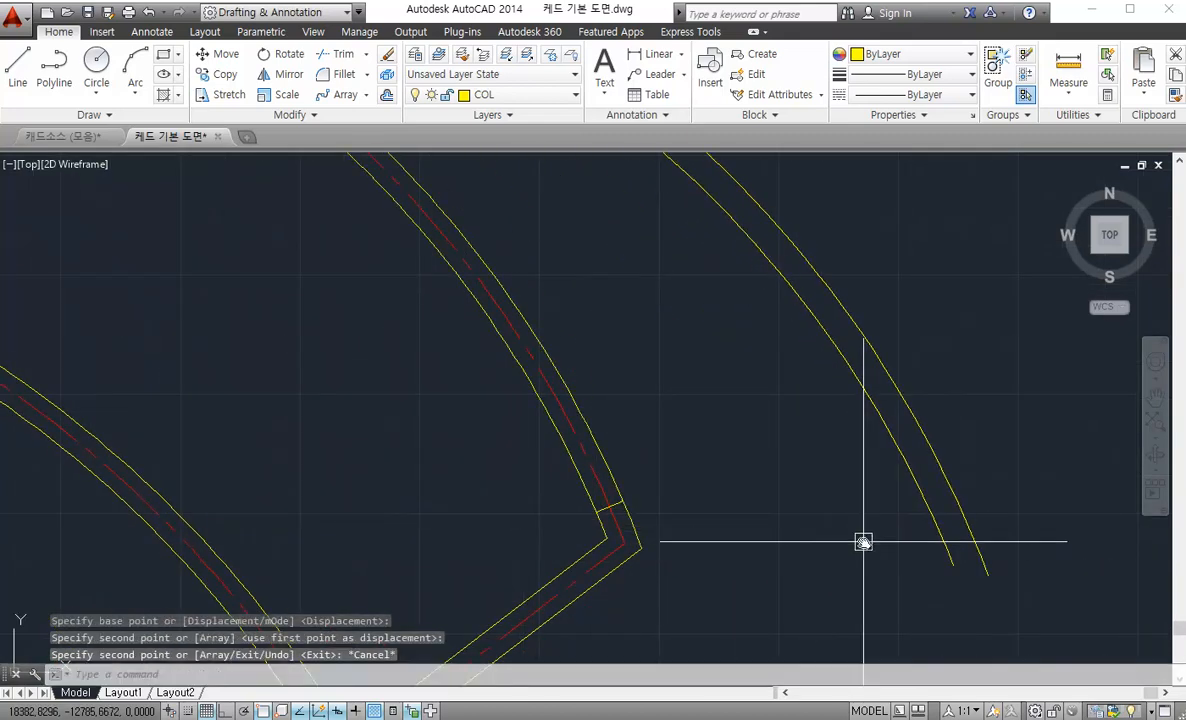
Move the two copied arcs farther up and to the right, away from the outline
scroll(863, 545, down, 3)
click(881, 402)
click(805, 522)
text(m)
key(space)
click(585, 507)
click(740, 385)
Make WID the current layer and draw a line from the centre line to the inner arc along the lower right cross line
scroll(765, 530, up, 6)
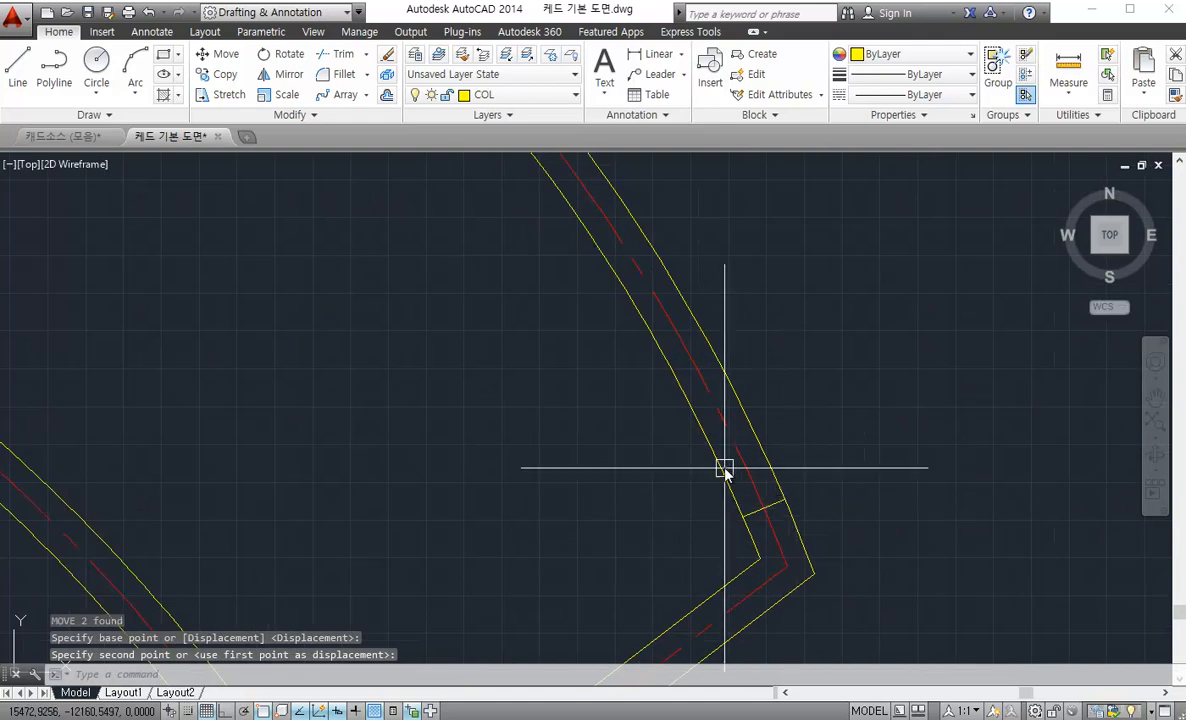
scroll(700, 470, up, 5)
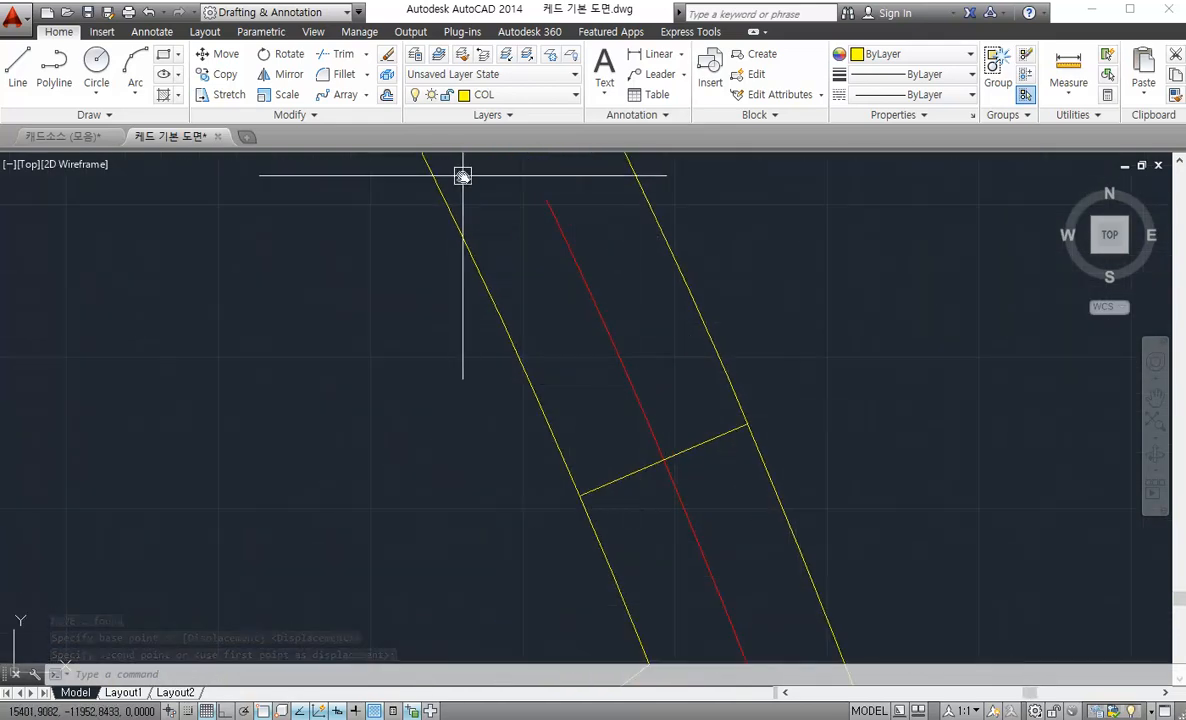
click(617, 362)
scroll(617, 362, down, 6)
scroll(617, 362, up, 8)
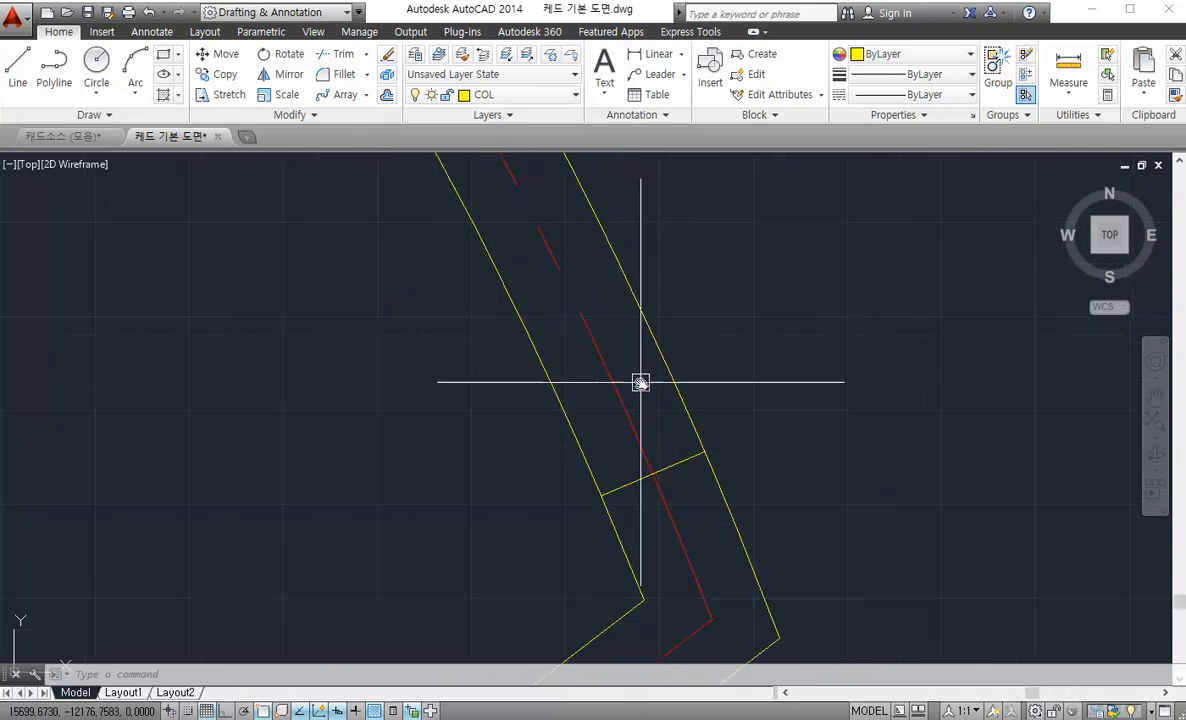
click(500, 94)
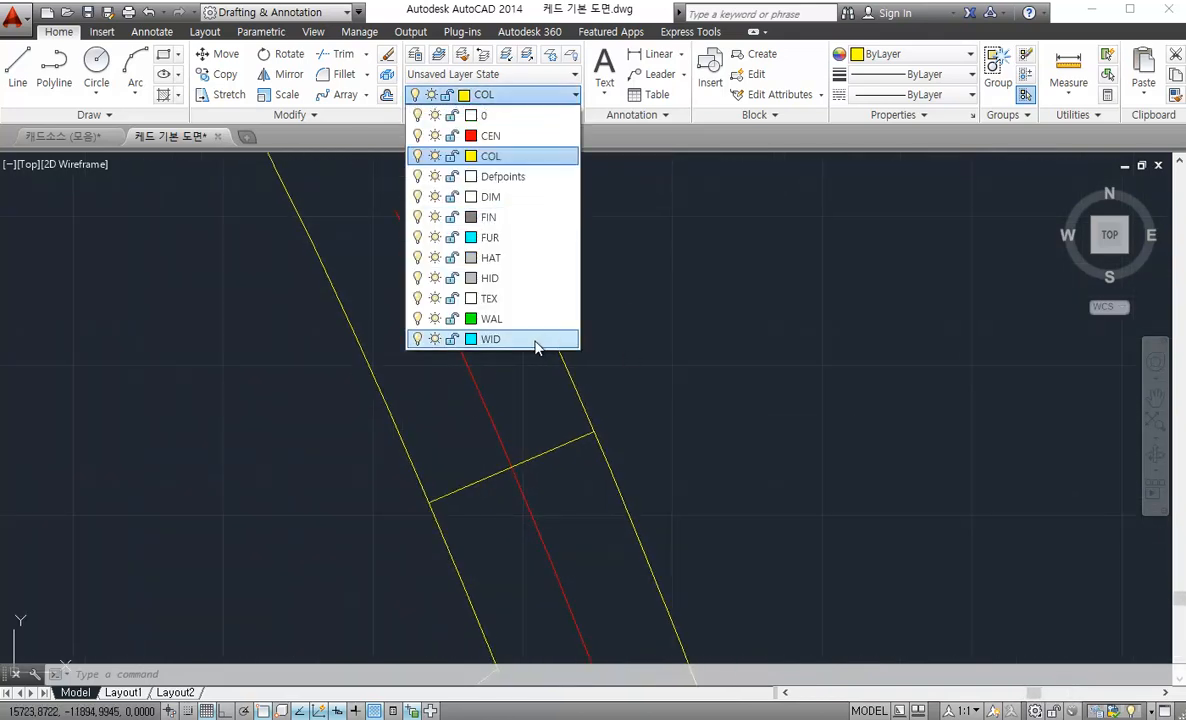
click(539, 339)
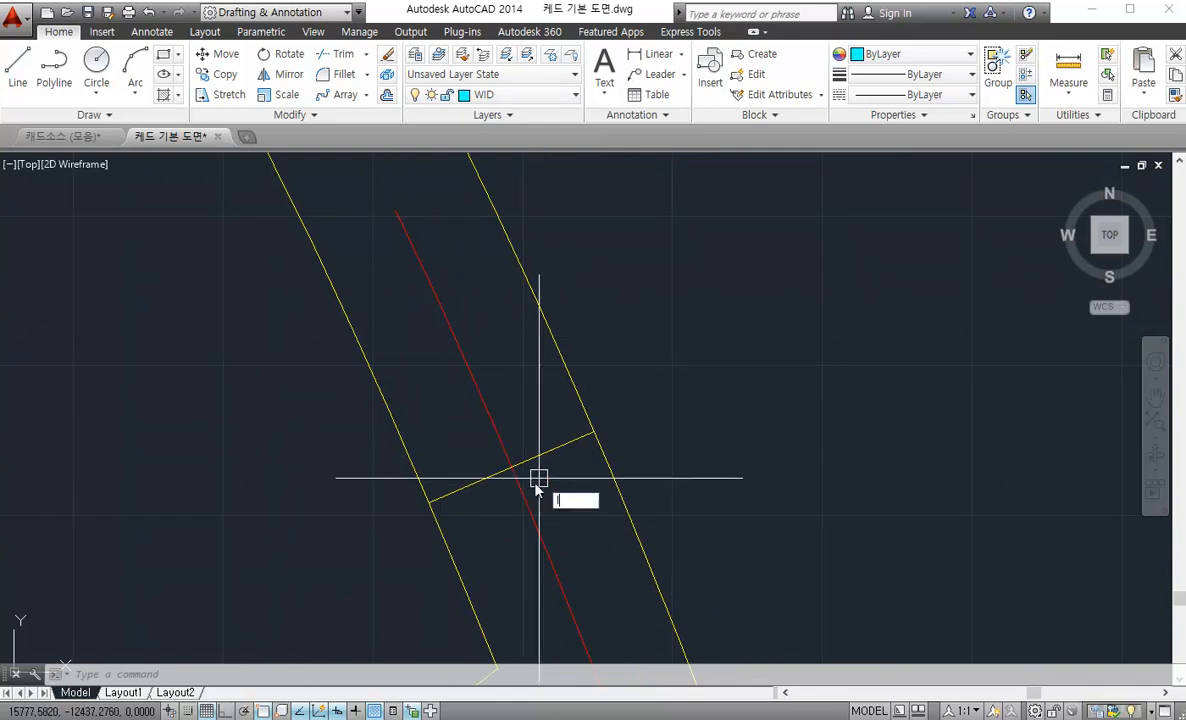
key(Return)
click(505, 478)
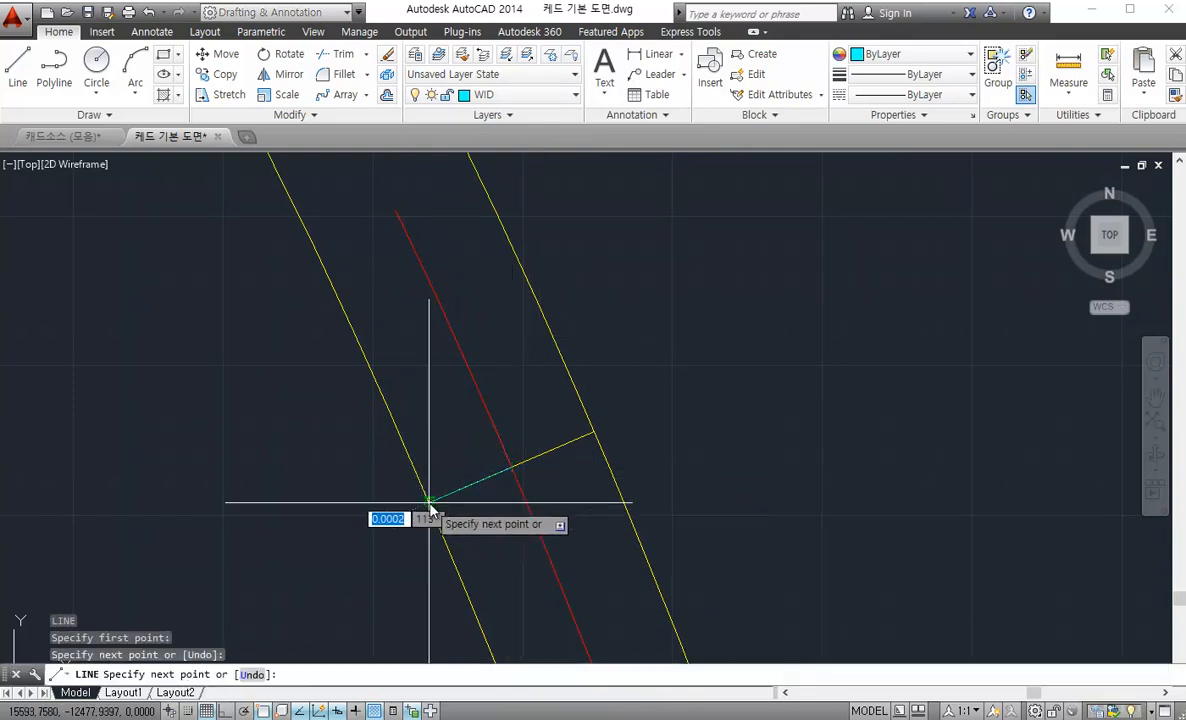
click(428, 500)
key(Escape)
click(470, 486)
key(Escape)
click(505, 474)
key(Escape)
Offset the WID line by 50 up along the wall, away from the corner
middle_drag(518, 501, 530, 506)
scroll(525, 502, up, 2)
text(o)
key(space)
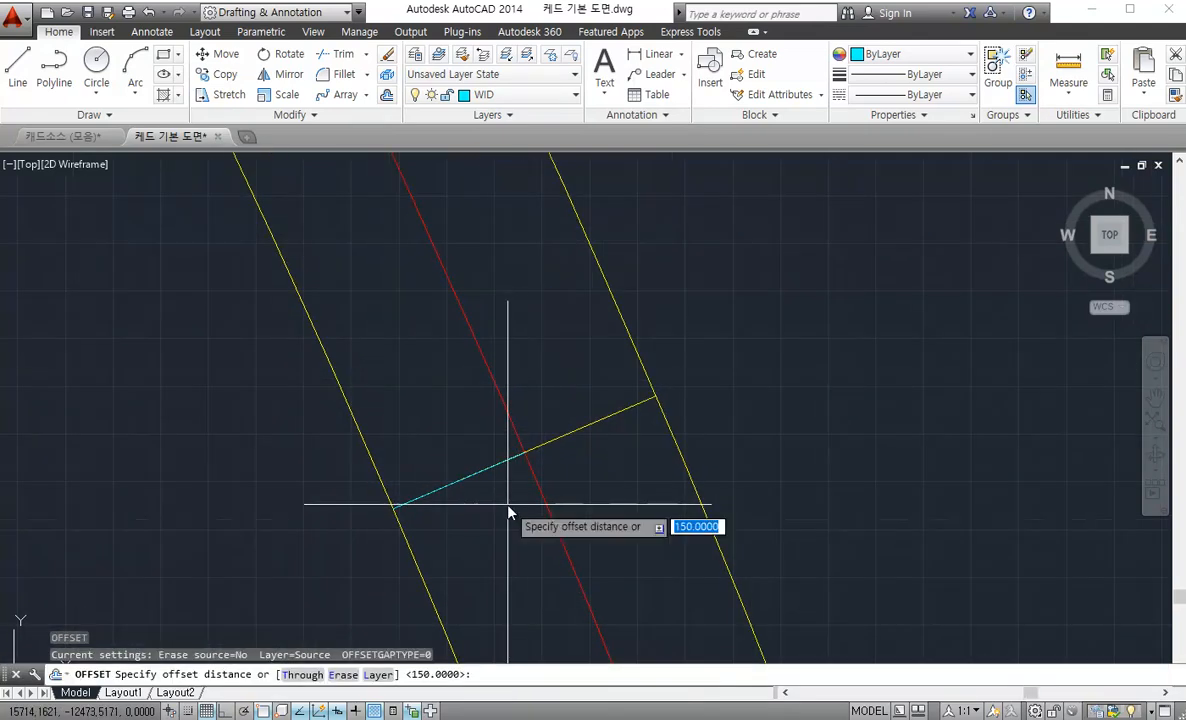
text(50)
key(Return)
click(474, 484)
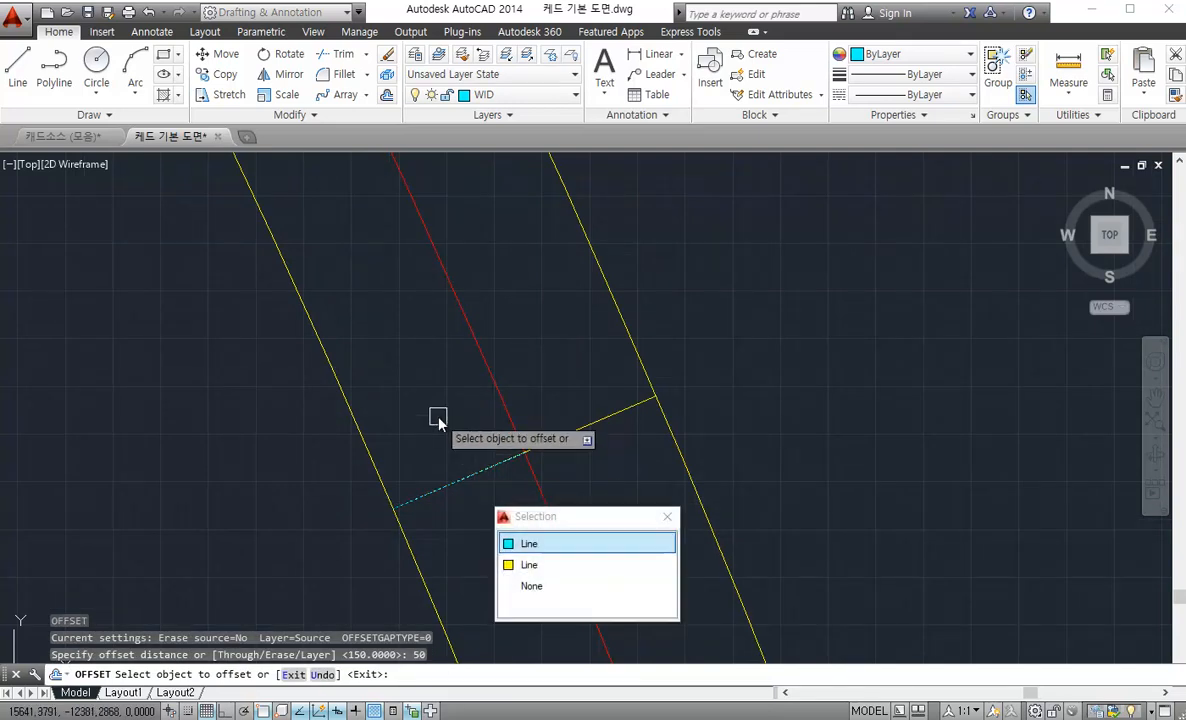
click(450, 437)
key(Escape)
scroll(511, 480, down, 2)
scroll(511, 455, up, 4)
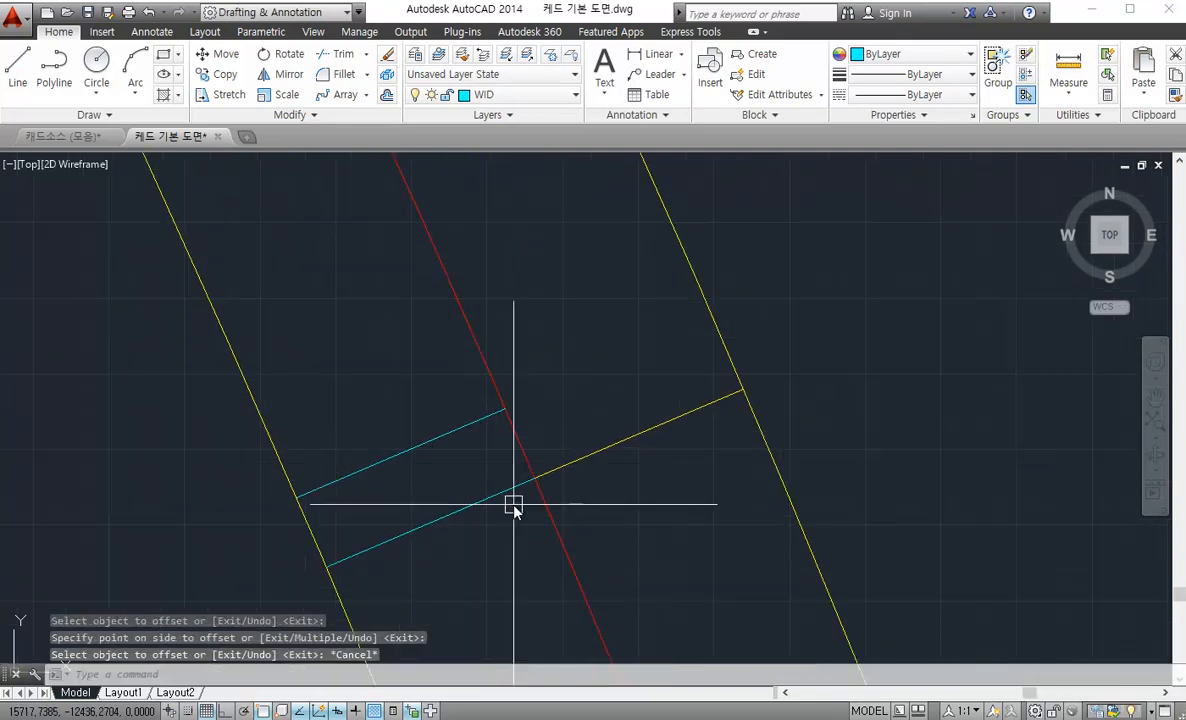
Close the two parallel WID lines into a rectangle with end lines at the centre line and the inner arc
text(l)
key(space)
click(535, 480)
click(505, 410)
key(Escape)
key(space)
click(322, 568)
click(296, 497)
key(Escape)
scroll(529, 416, down, 3)
scroll(527, 384, up, 3)
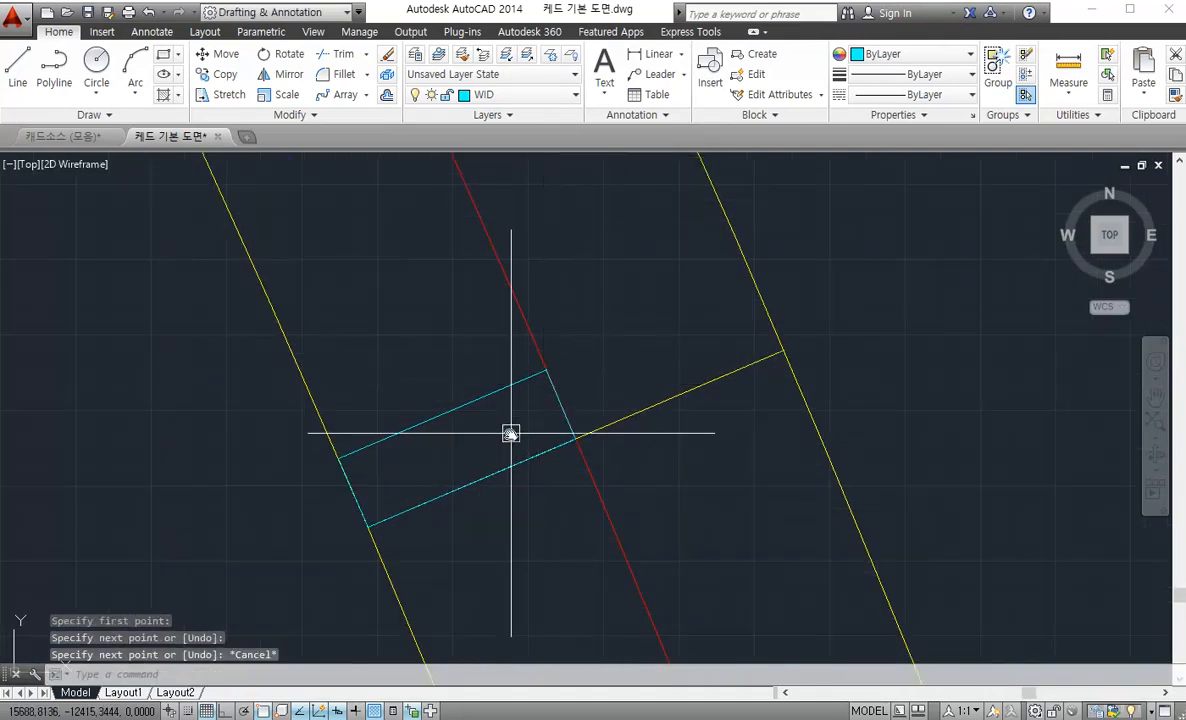
Move the rectangle's four WID lines out of the wall to the empty area right of the outline
click(153, 298)
click(790, 570)
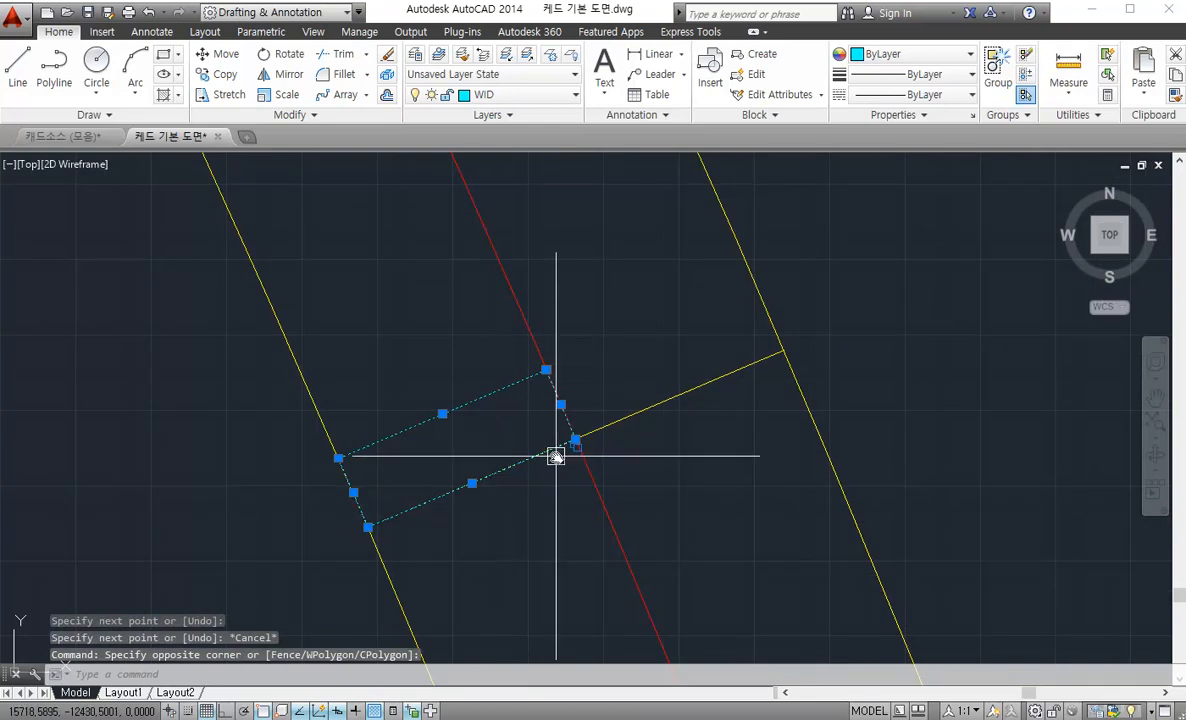
scroll(479, 434, down, 3)
scroll(458, 456, up, 3)
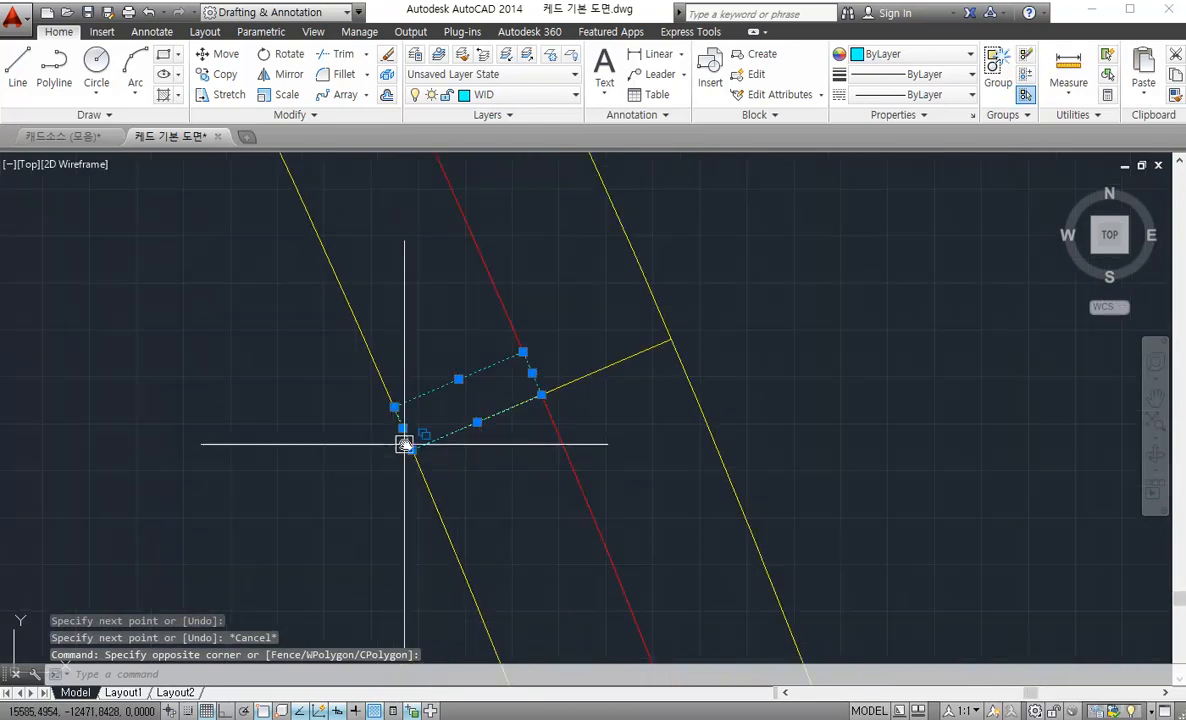
key(space)
click(453, 414)
middle_drag(698, 422, 323, 403)
click(738, 357)
key(Escape)
scroll(834, 335, down, 2)
middle_drag(834, 335, 784, 402)
scroll(795, 372, up, 2)
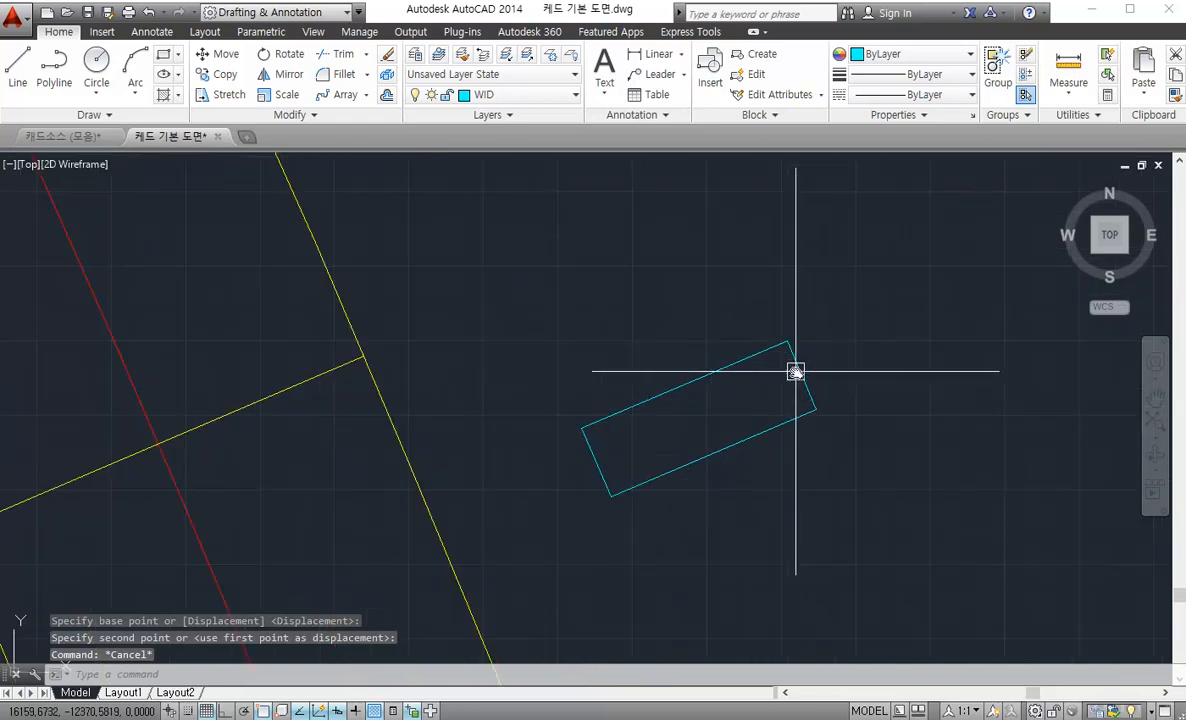
Examine the moved rectangle's sides by selecting them one at a time
click(799, 367)
key(Escape)
click(604, 466)
key(Escape)
click(652, 472)
key(Escape)
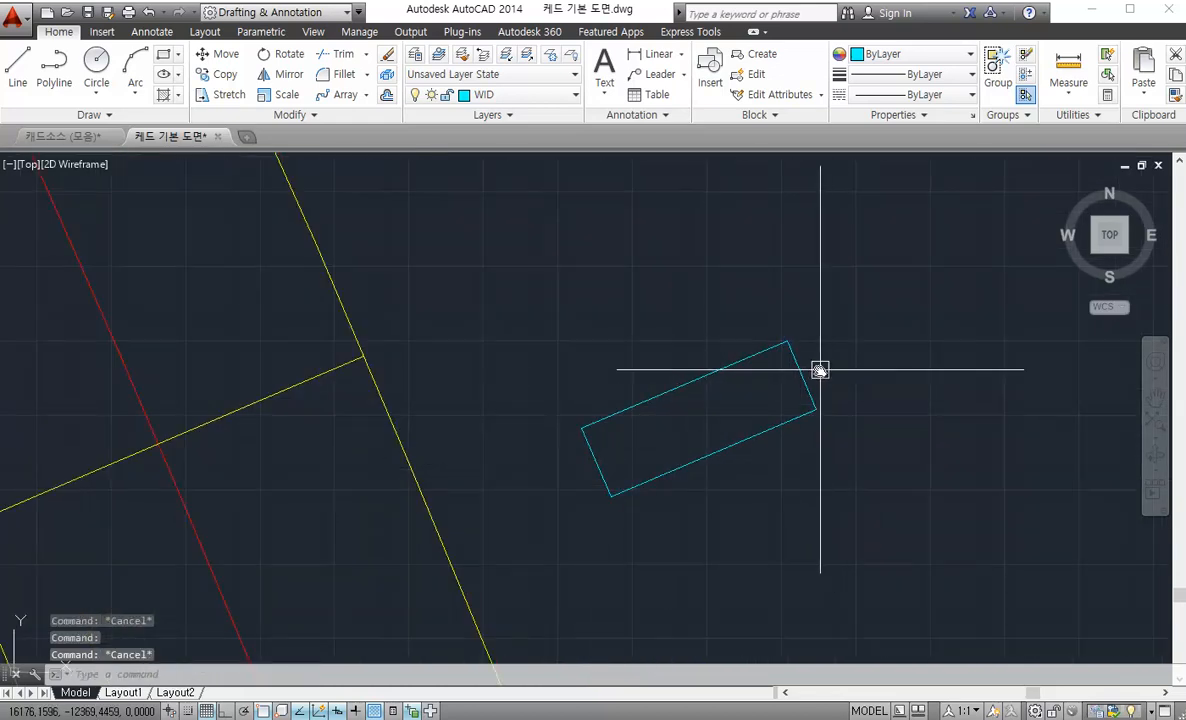
click(801, 374)
key(Escape)
middle_drag(835, 392, 824, 393)
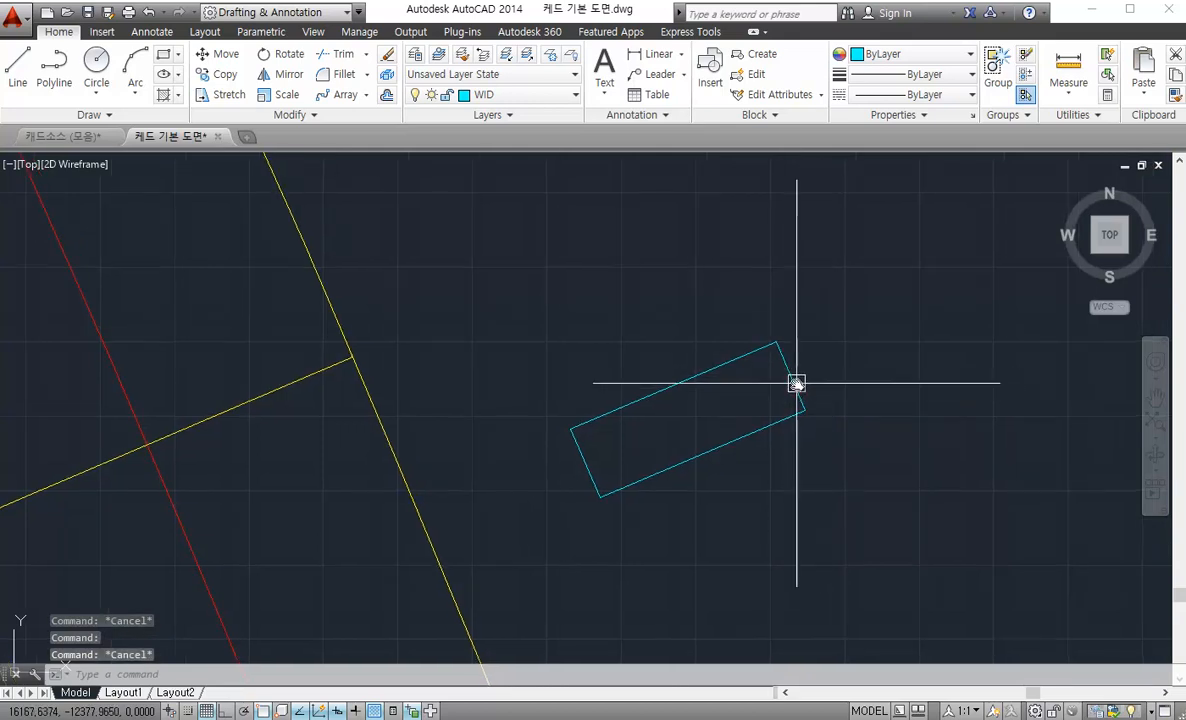
text(pe)
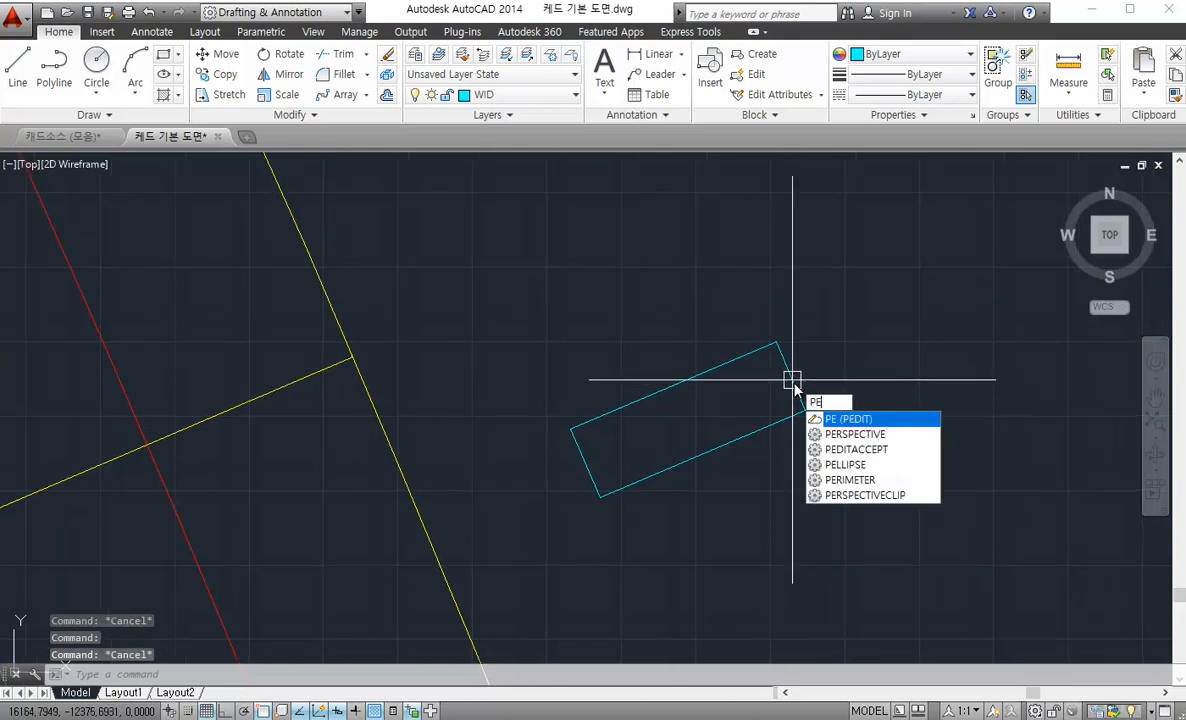
key(Return)
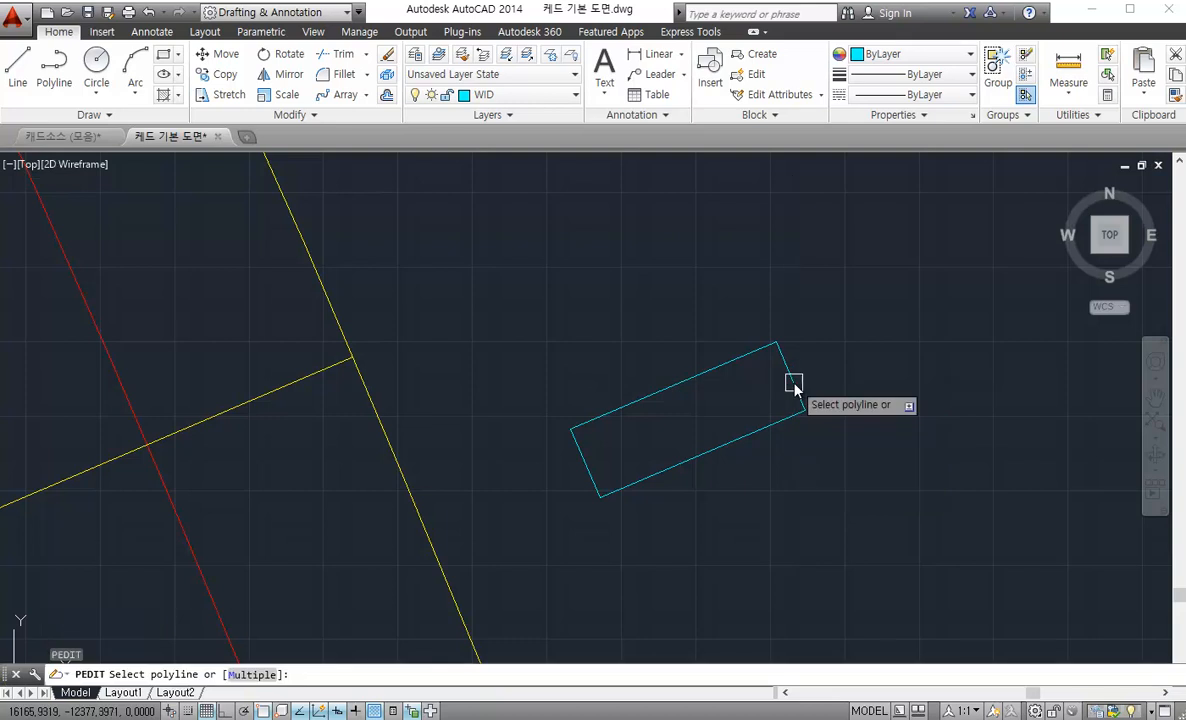
click(795, 389)
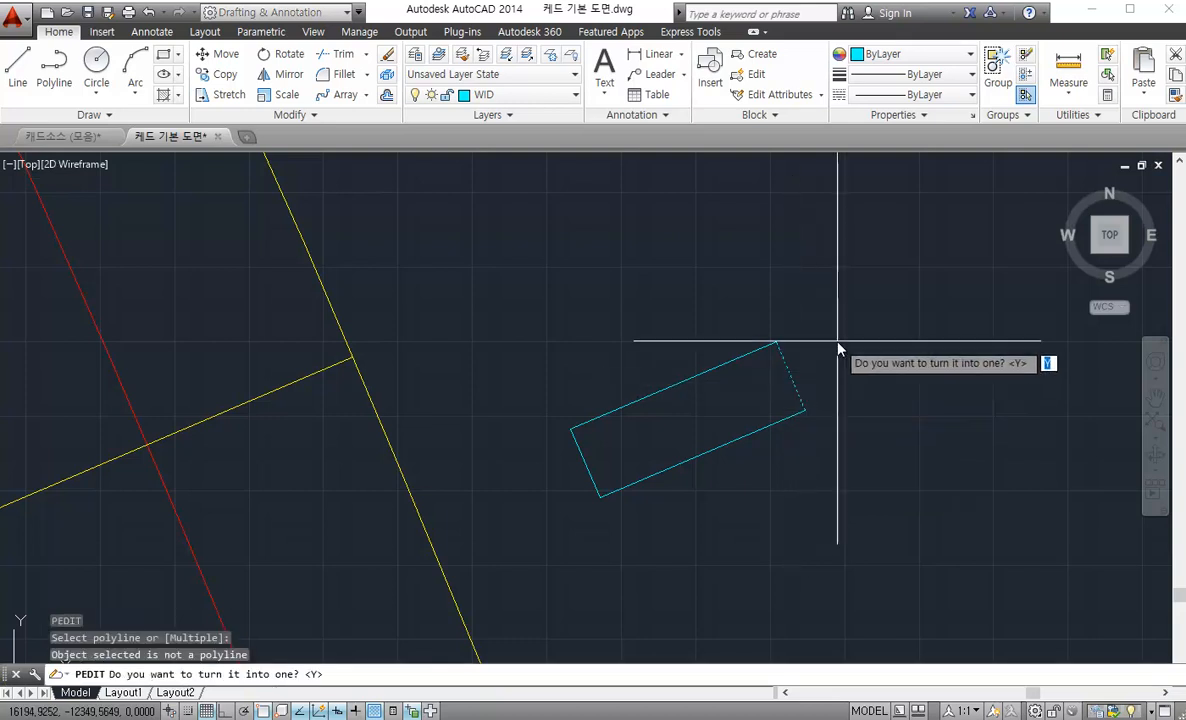
key(Escape)
key(Escape)
click(842, 310)
click(520, 560)
text(pe)
key(Return)
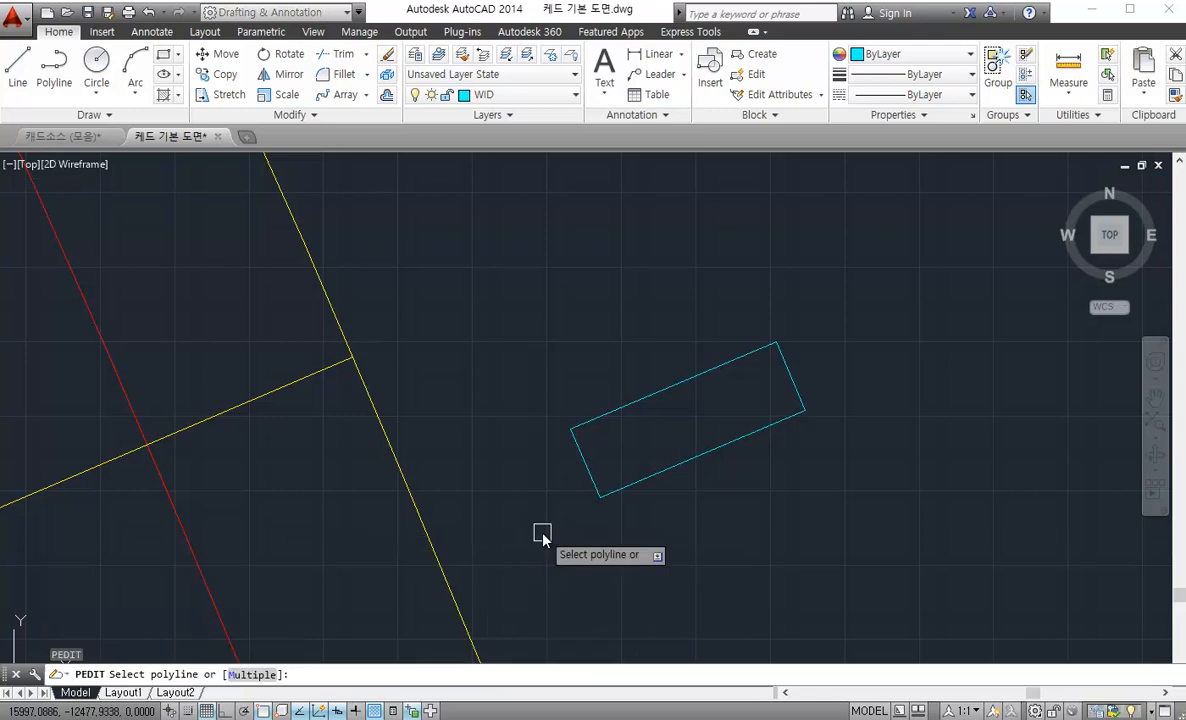
click(589, 468)
key(Escape)
key(Return)
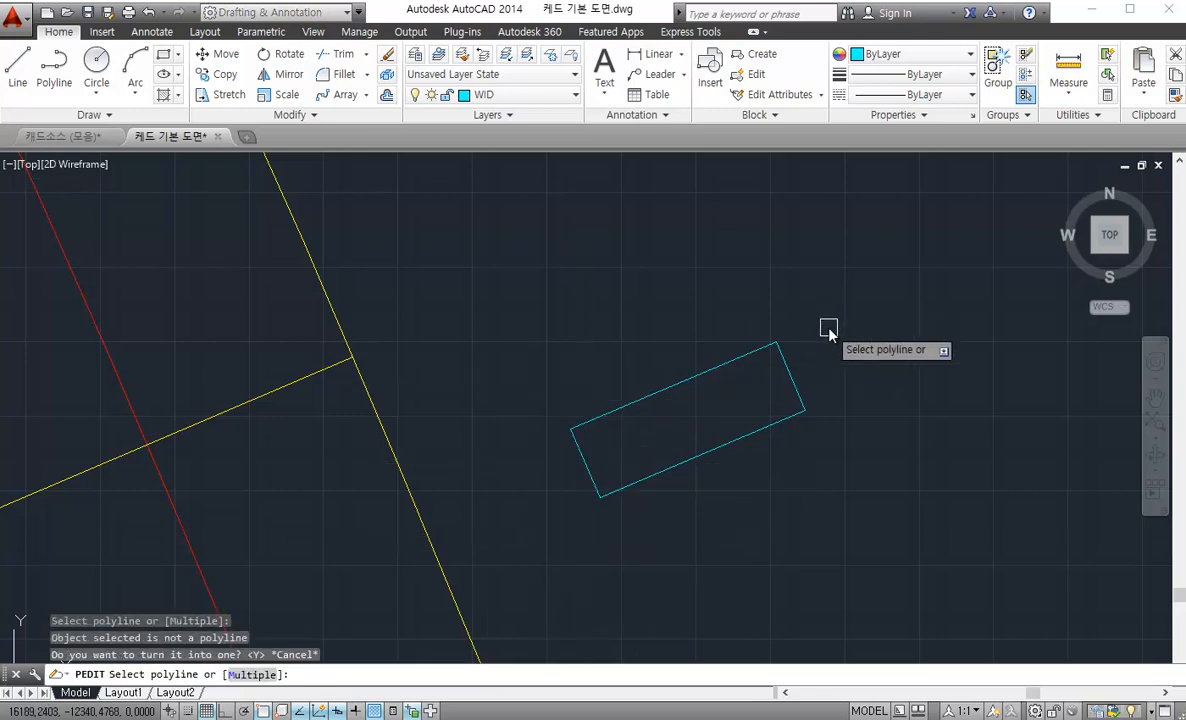
click(829, 328)
key(Escape)
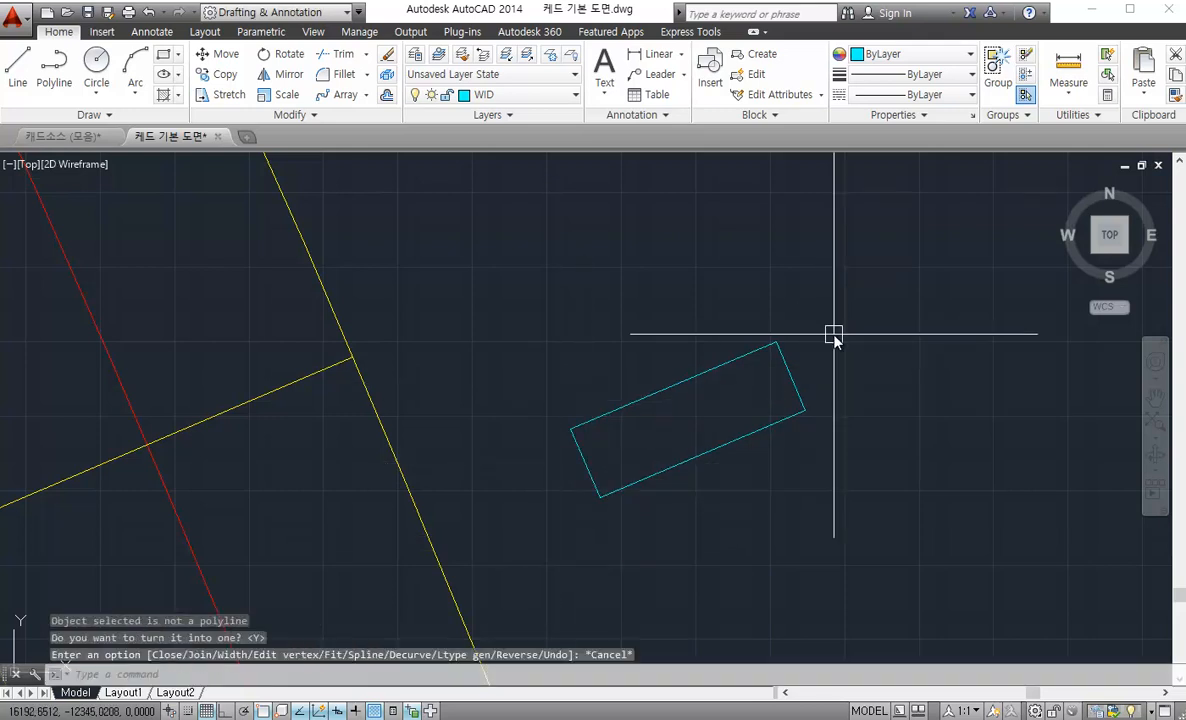
Join the rectangle's four WID lines into one polyline with PEDIT
text(pe)
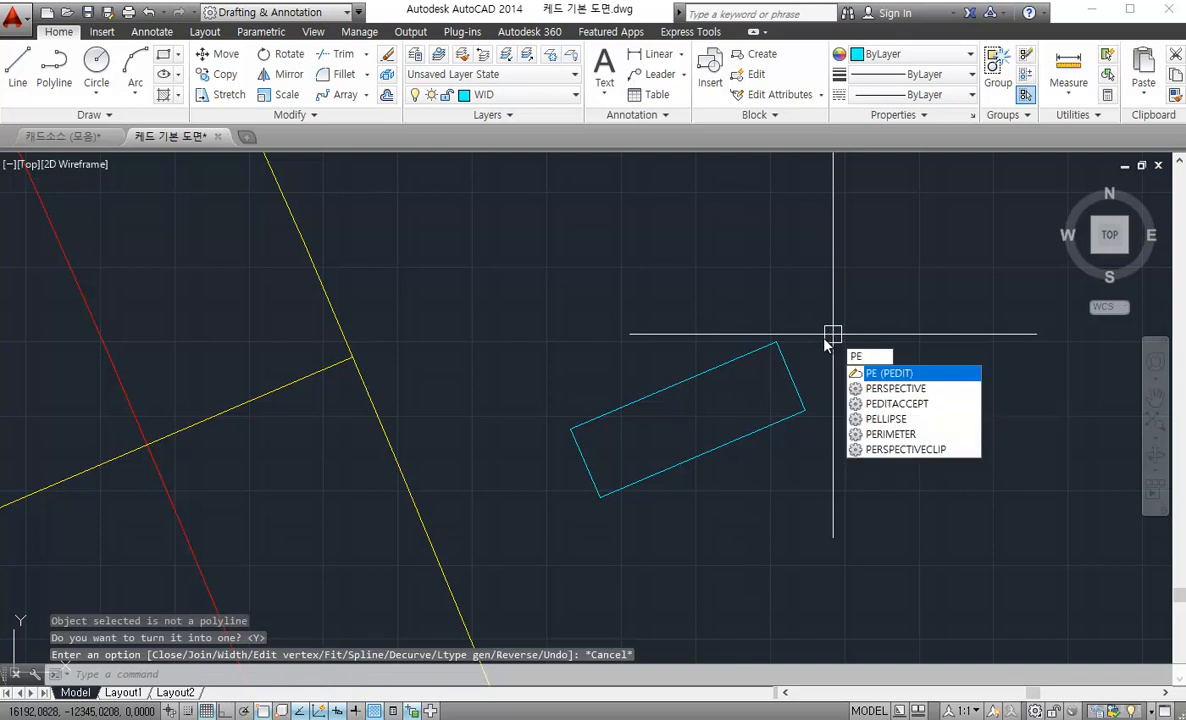
key(Return)
click(790, 368)
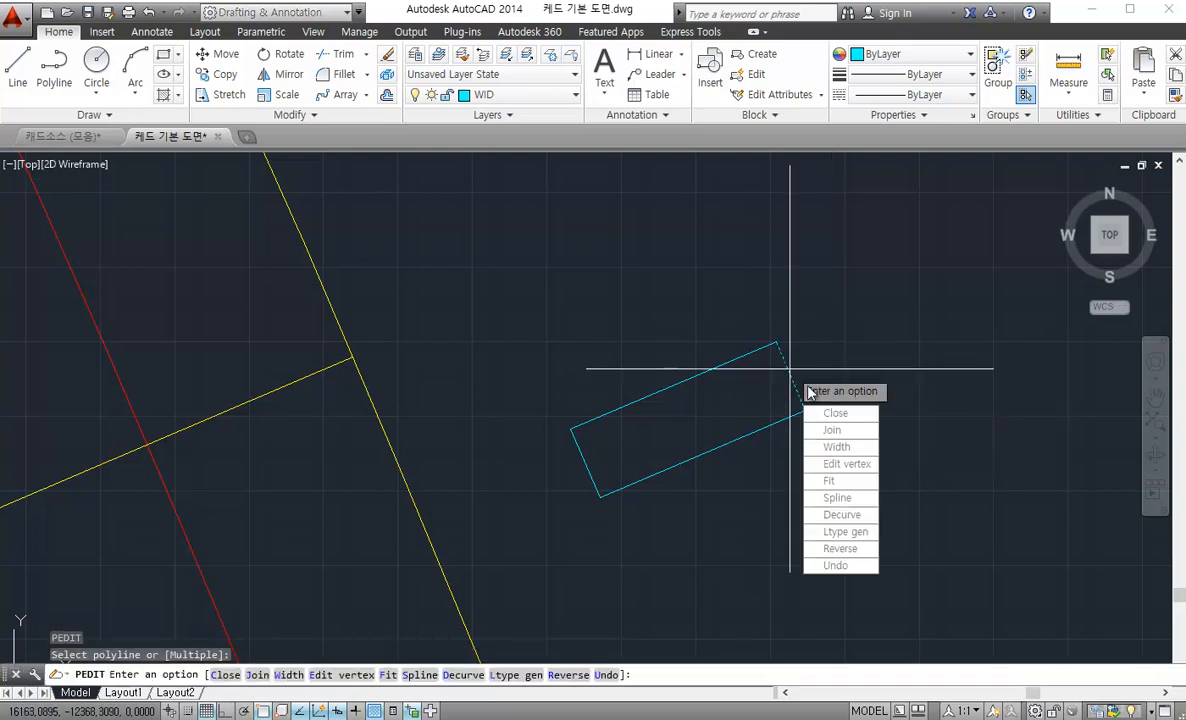
click(838, 430)
click(879, 300)
click(557, 510)
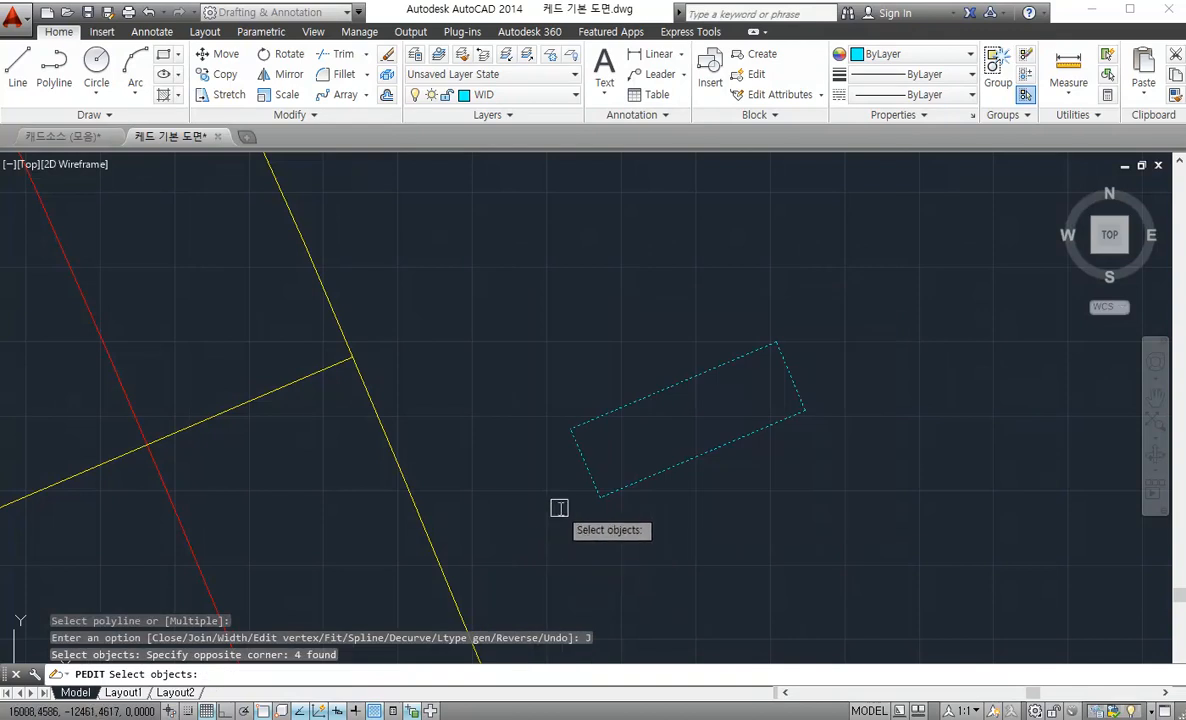
key(Return)
key(Return)
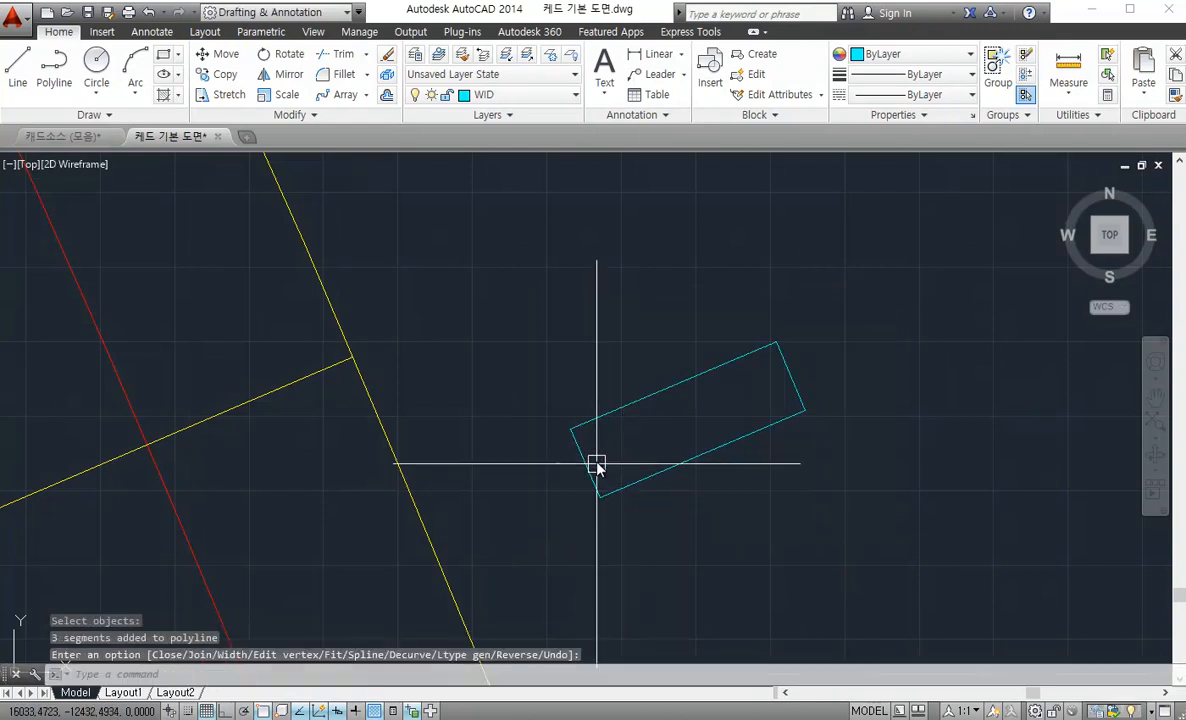
click(590, 420)
key(Escape)
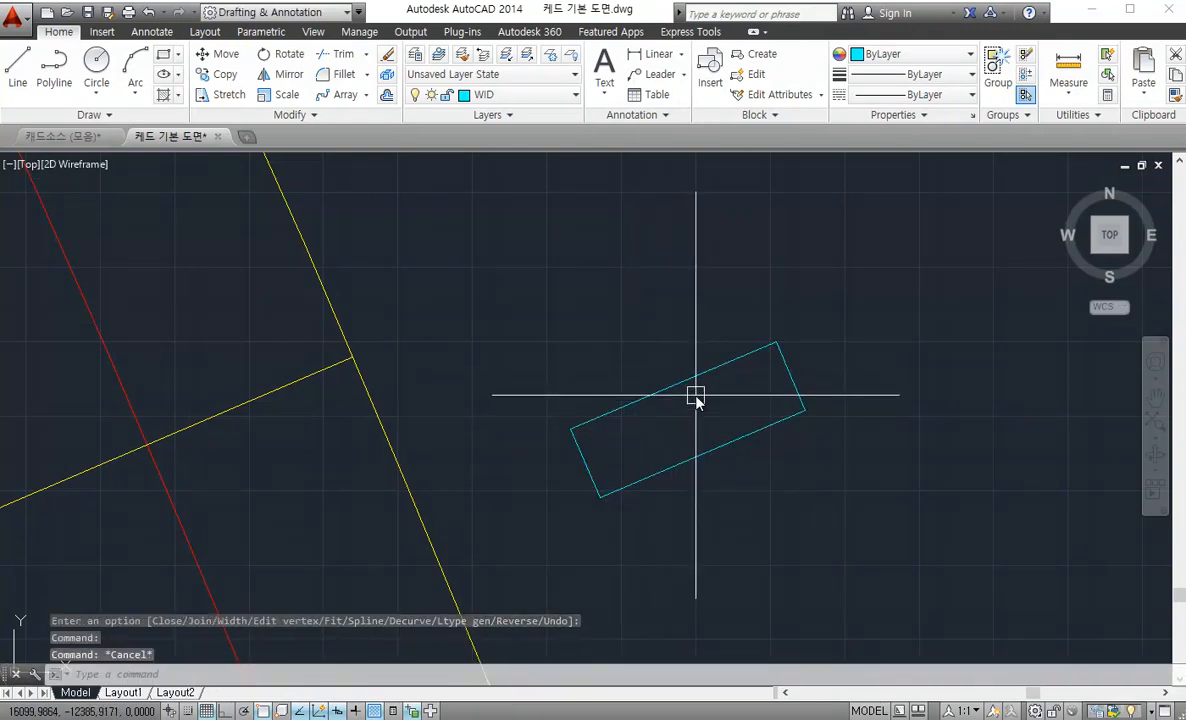
Move the joined rectangle farther right, away from the wall outline
click(694, 378)
middle_drag(699, 392, 643, 408)
key(space)
click(628, 432)
click(889, 427)
key(Escape)
Explode the joined rectangle into separate lines
click(880, 397)
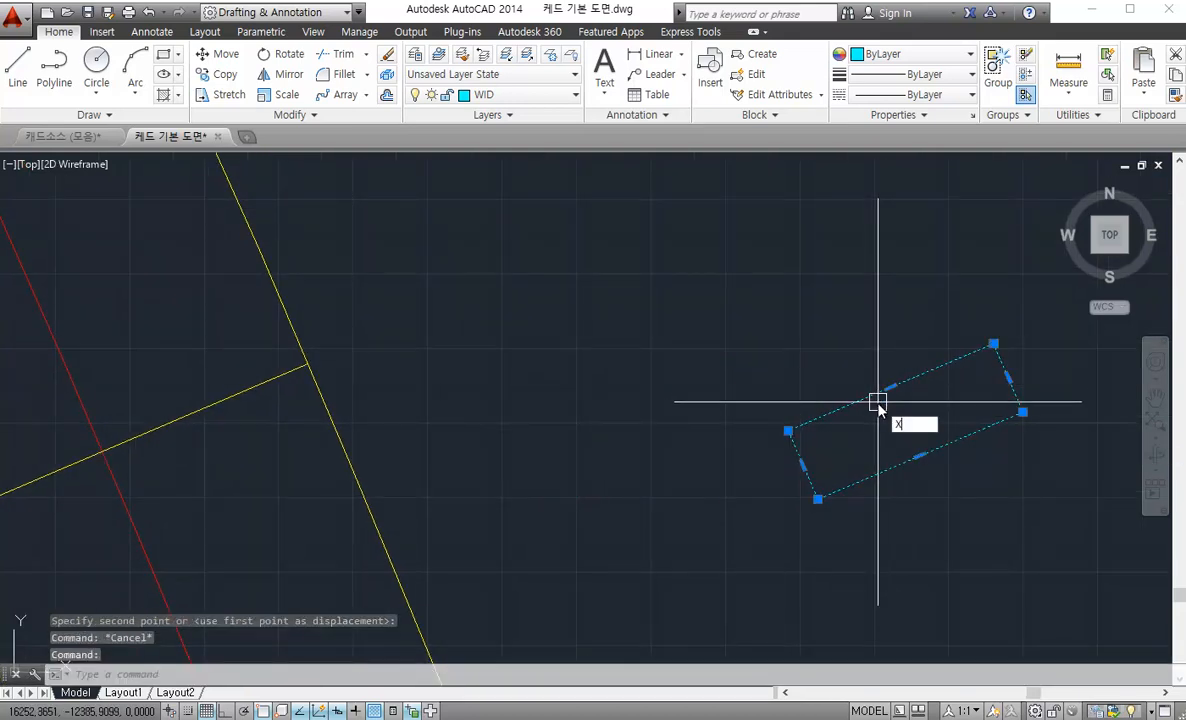
key(Escape)
key(Return)
mouse_move(873, 402)
middle_down()
mouse_move(630, 376)
mouse_move(681, 349)
middle_up()
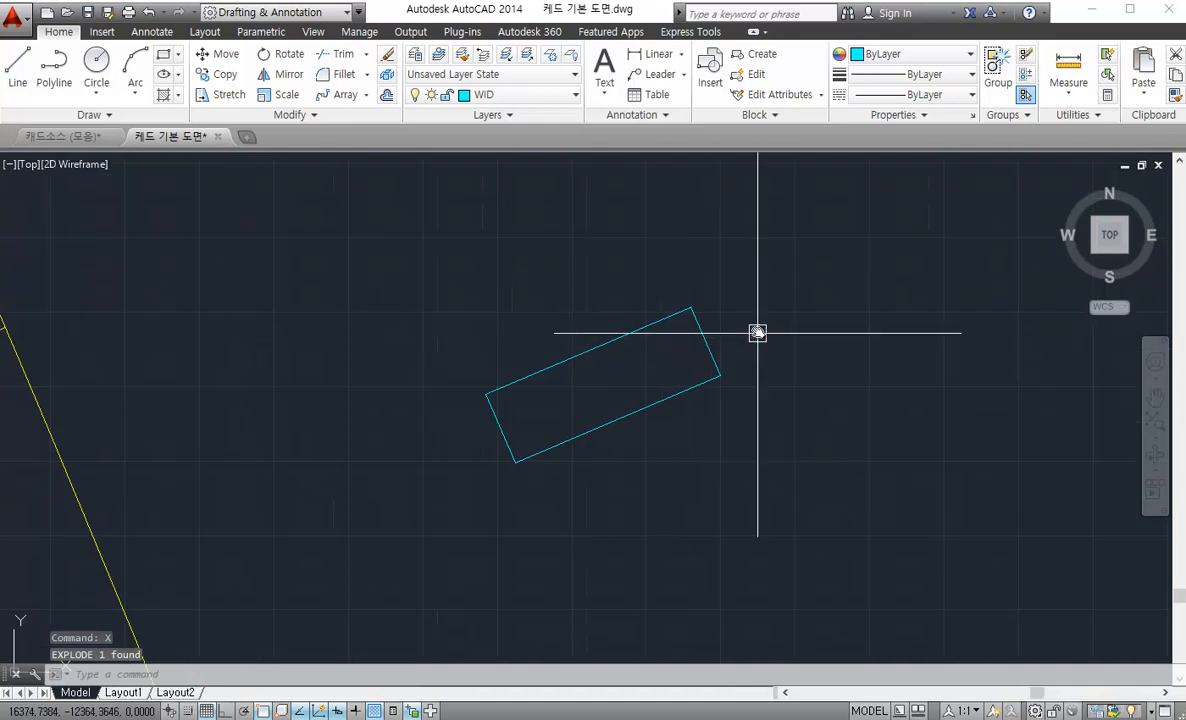
Convert the rectangle's short right side to a polyline with PEDIT and join all four sides to it
text(pe)
key(Return)
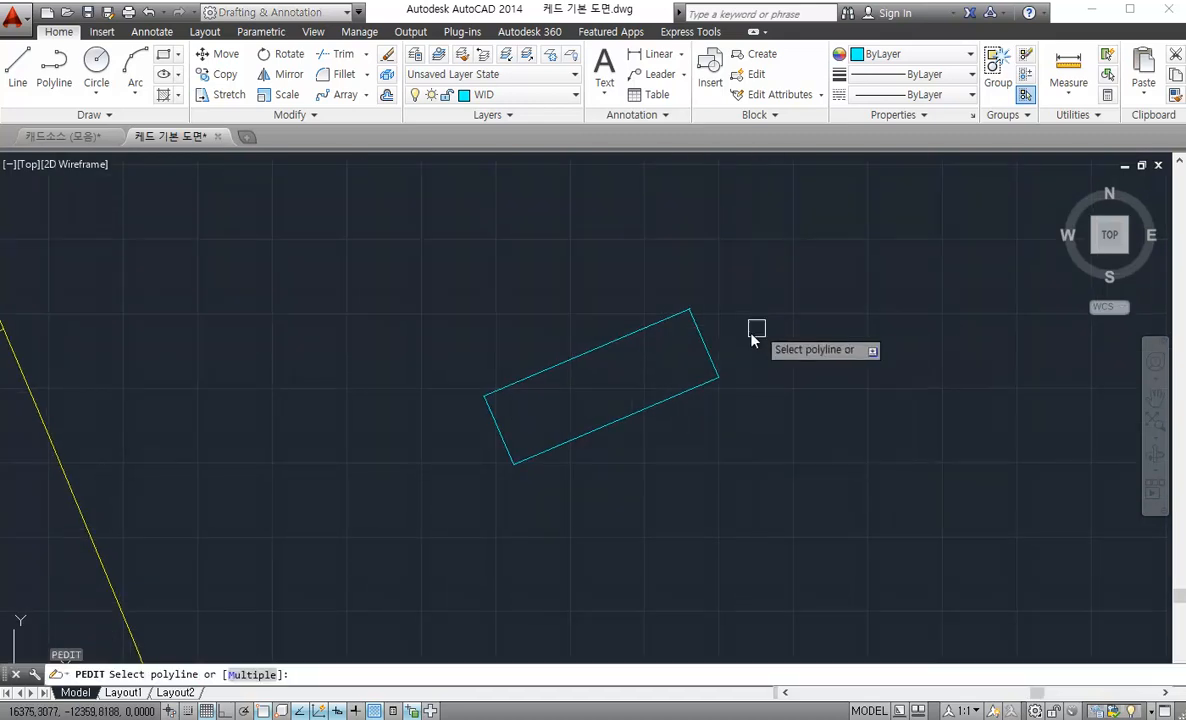
click(702, 346)
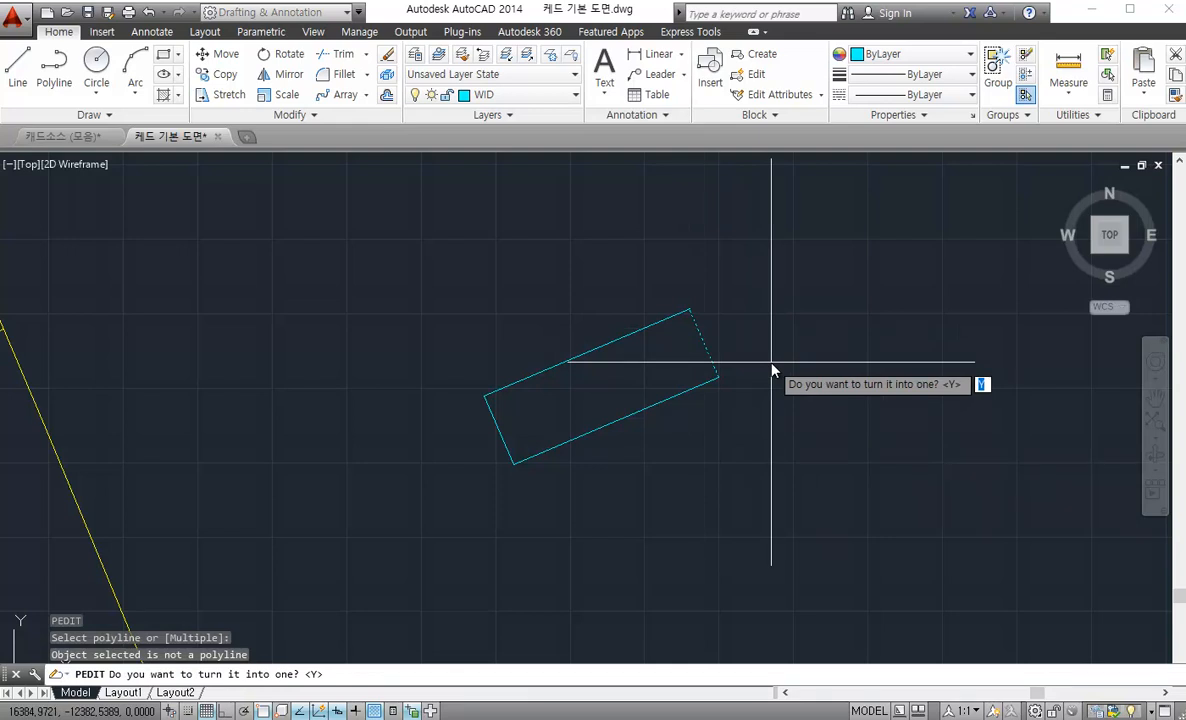
key(Return)
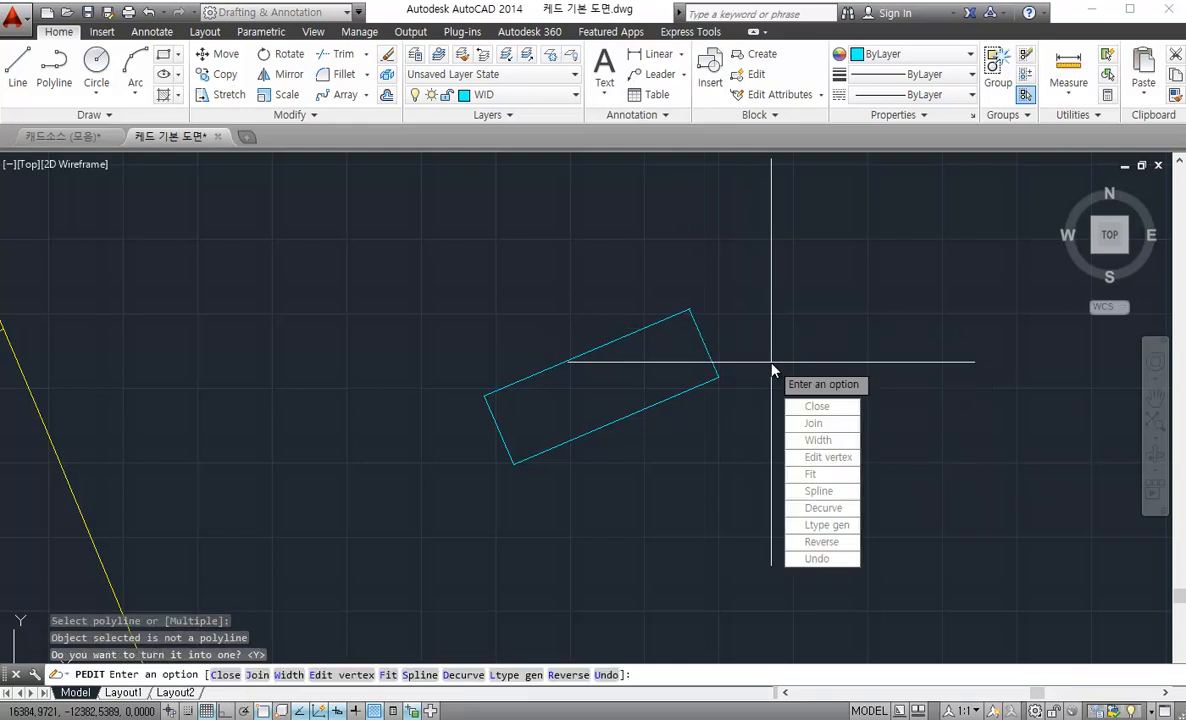
click(831, 425)
click(798, 253)
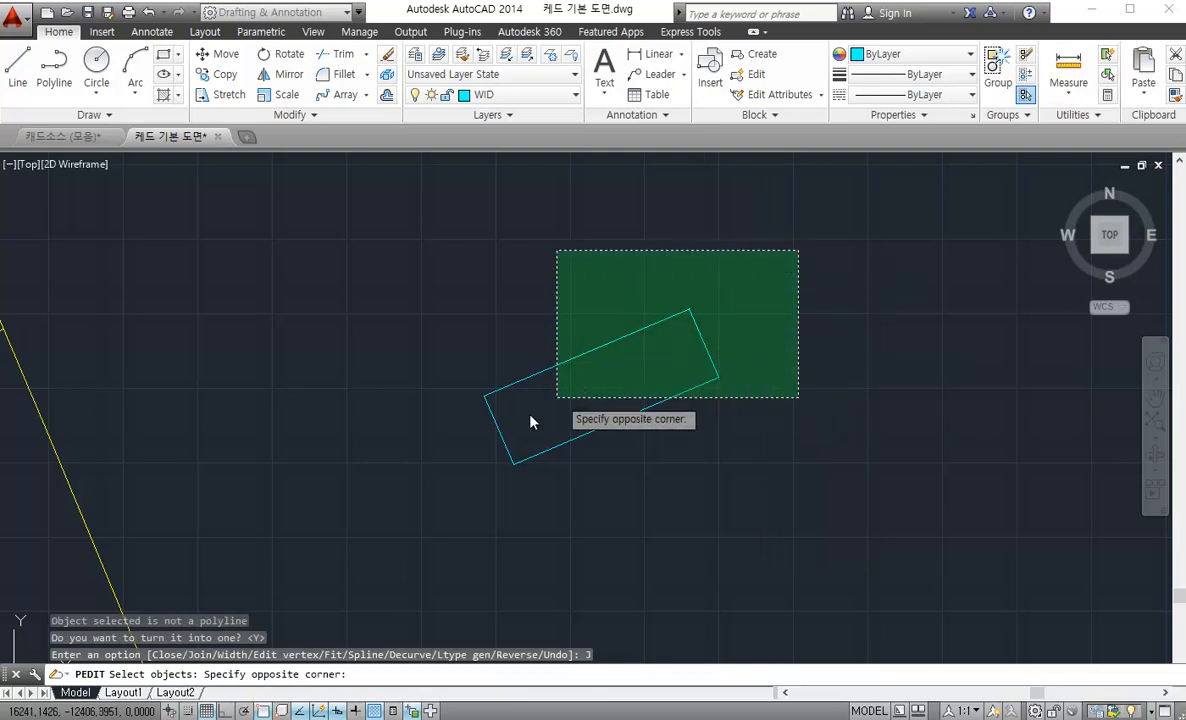
click(471, 480)
key(Return)
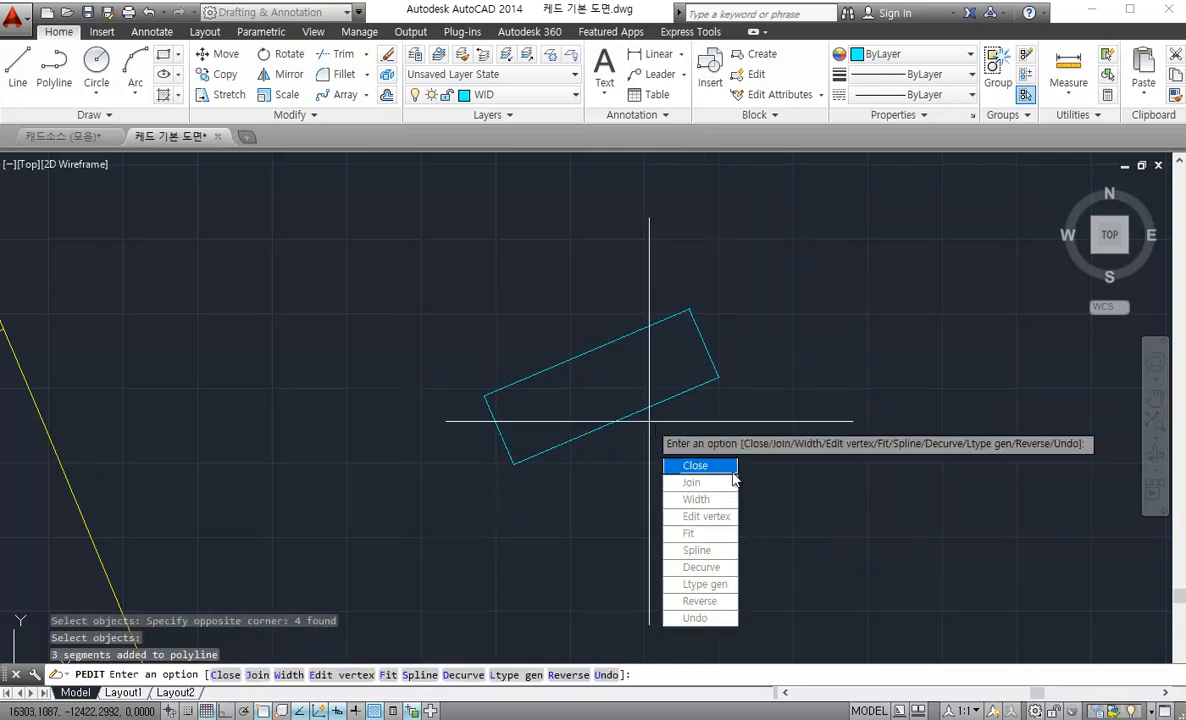
key(Return)
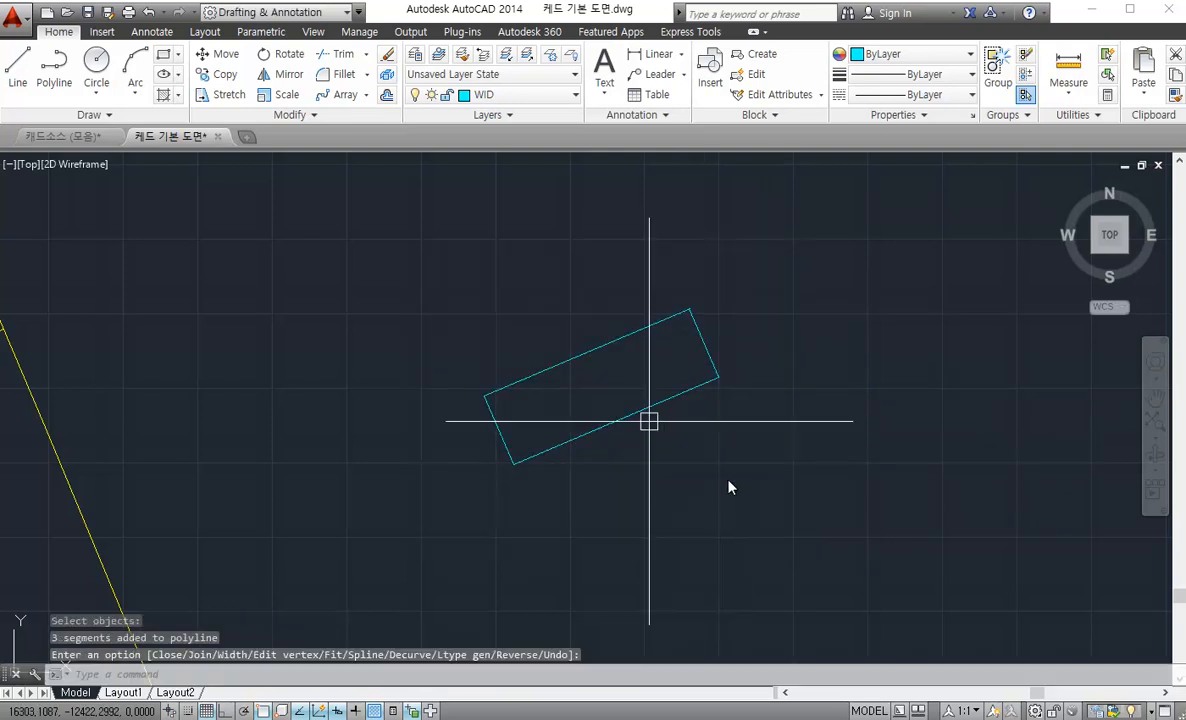
Move the rectangle polyline back into the wall, placing its lower right corner where the yellow cross line meets the centre line
click(697, 330)
scroll(668, 380, down, 4)
scroll(699, 365, up, 2)
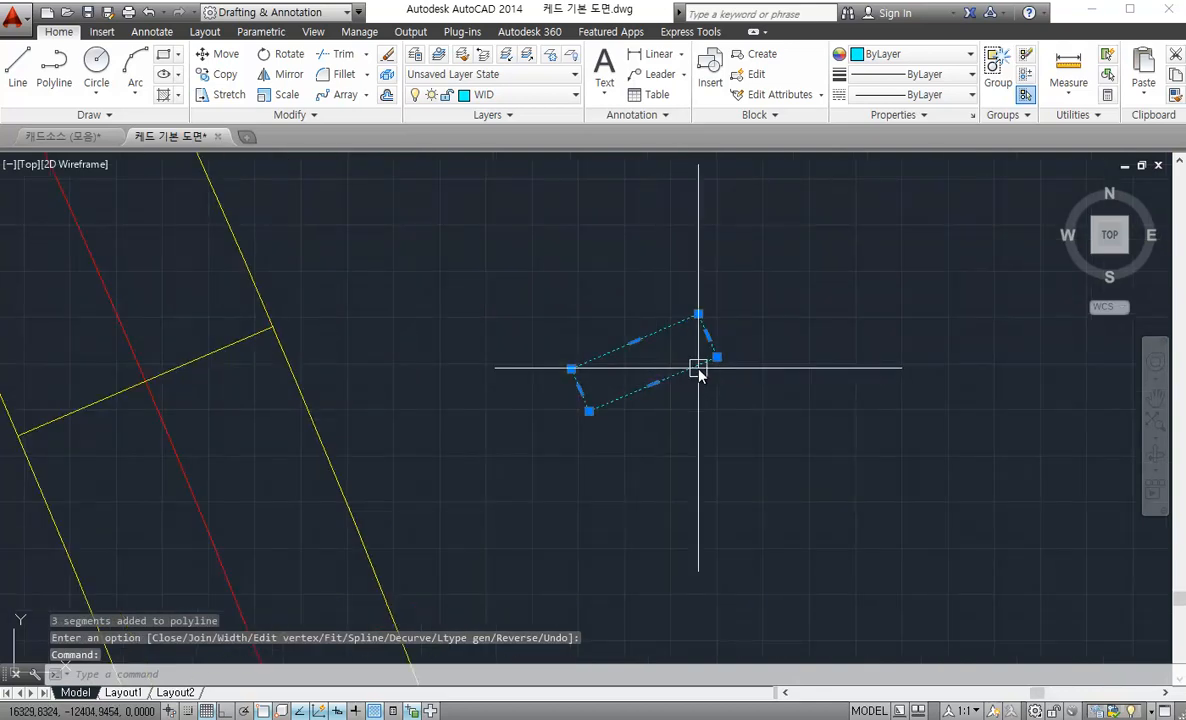
key(Escape)
click(707, 340)
text(m)
key(Return)
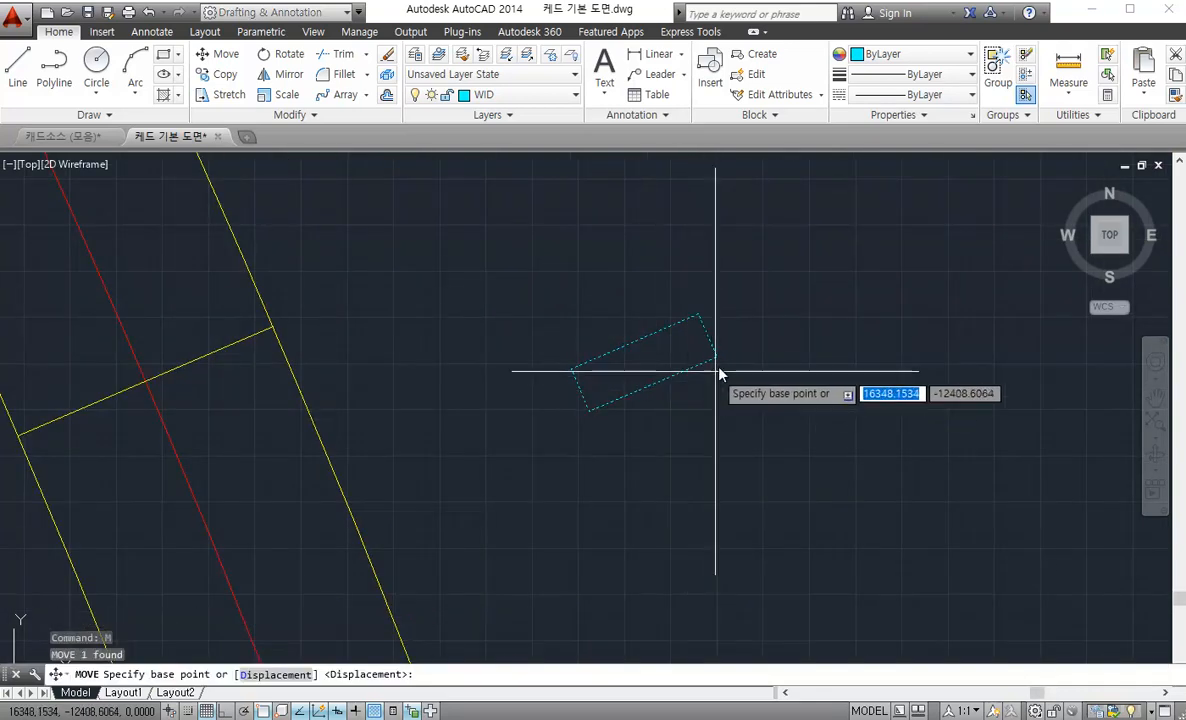
click(716, 356)
key(Escape)
Examine how far the red centre-line arc extends at both ends of the curved wall by selecting it
scroll(503, 455, down, 5)
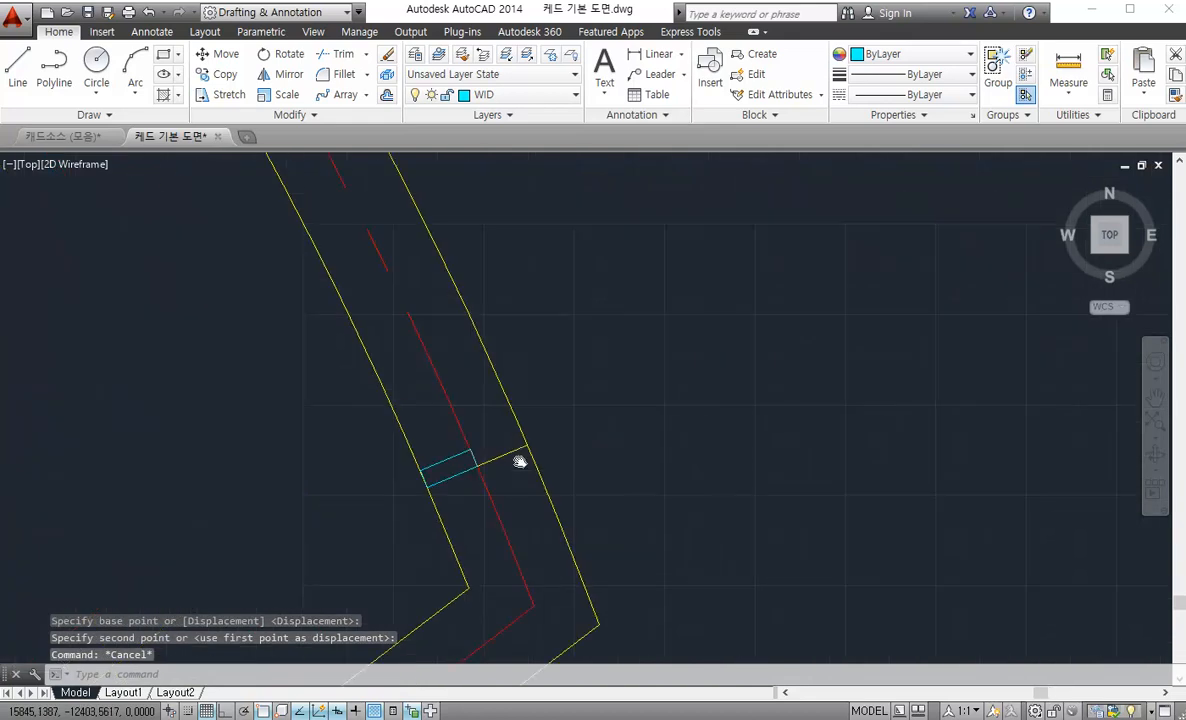
scroll(502, 468, up, 2)
scroll(512, 490, down, 4)
scroll(494, 460, up, 4)
click(500, 463)
scroll(392, 294, down, 6)
middle_drag(290, 185, 412, 380)
middle_drag(110, 165, 407, 369)
middle_drag(8, 272, 512, 348)
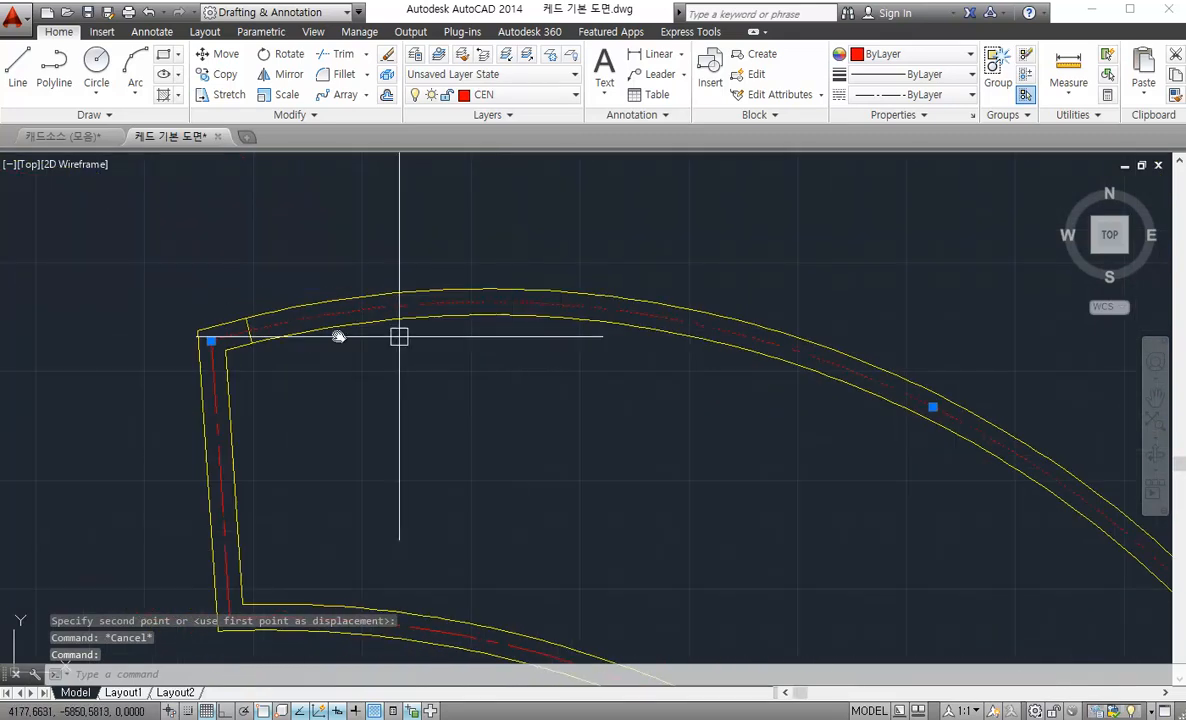
scroll(477, 340, down, 5)
scroll(290, 420, up, 6)
middle_drag(553, 394, 586, 413)
scroll(275, 431, down, 2)
key(Escape)
Create a path array of the rectangle polyline along the red centre-line arc
scroll(397, 469, up, 8)
click(395, 468)
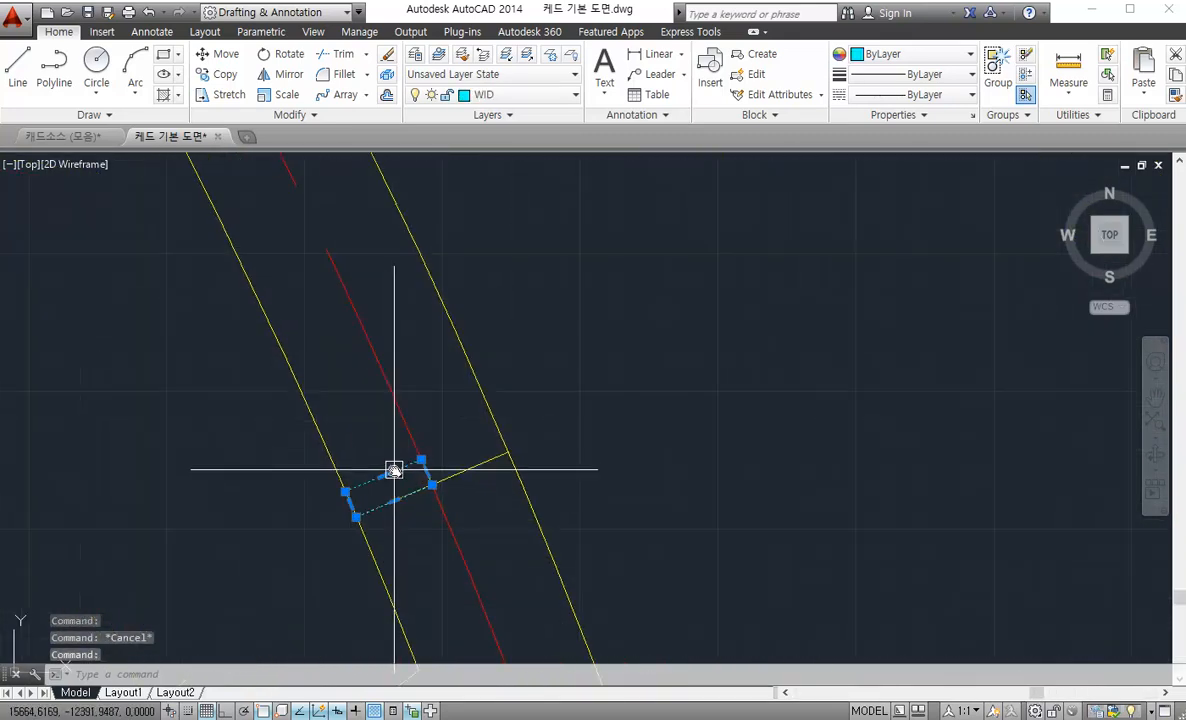
click(366, 94)
click(352, 153)
click(362, 331)
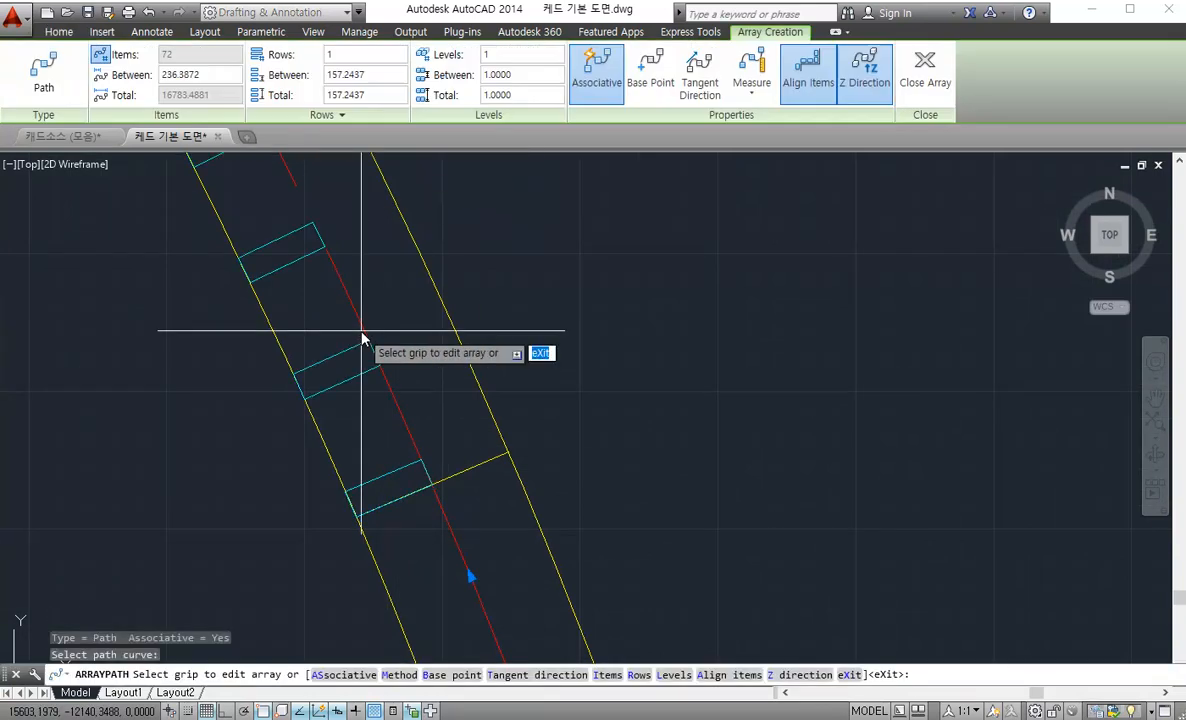
Examine the arrayed rectangles at the far end of the curved wall and leave the array editing
scroll(434, 295, down, 5)
scroll(440, 291, down, 1)
middle_drag(225, 168, 365, 318)
middle_drag(307, 262, 807, 347)
scroll(352, 320, up, 7)
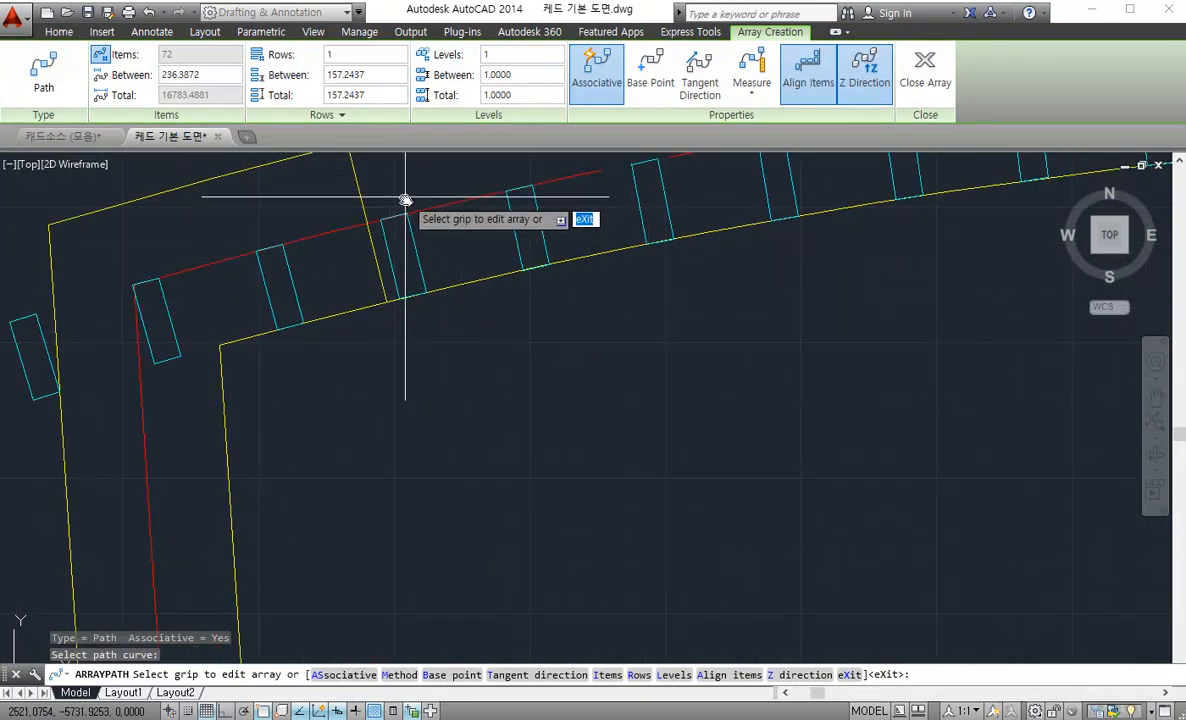
scroll(408, 206, down, 4)
key(Escape)
key(Escape)
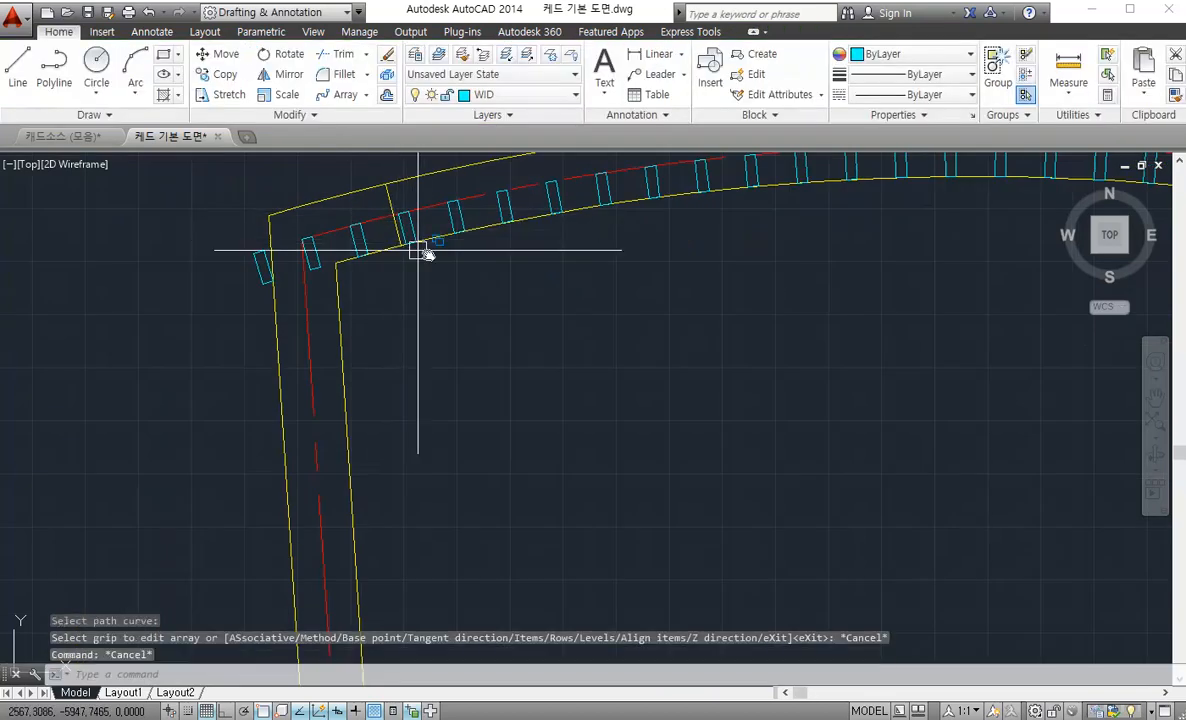
Undo the path array along the centre-line arc
scroll(397, 302, up, 1)
key(ctrl+z)
key(ctrl+z)
key(ctrl+z)
key(ctrl+z)
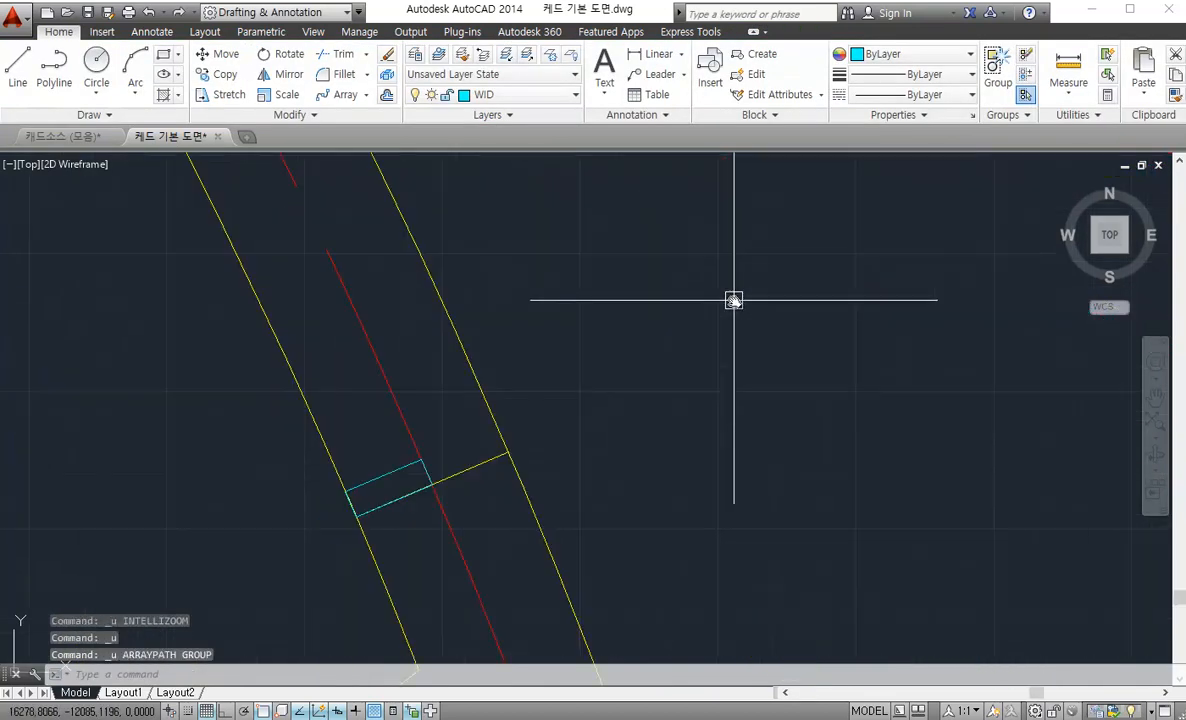
Trim the centre-line arc between the rectangle's yellow cross line and the nearby wall corner
scroll(827, 566, up, 5)
scroll(836, 428, up, 4)
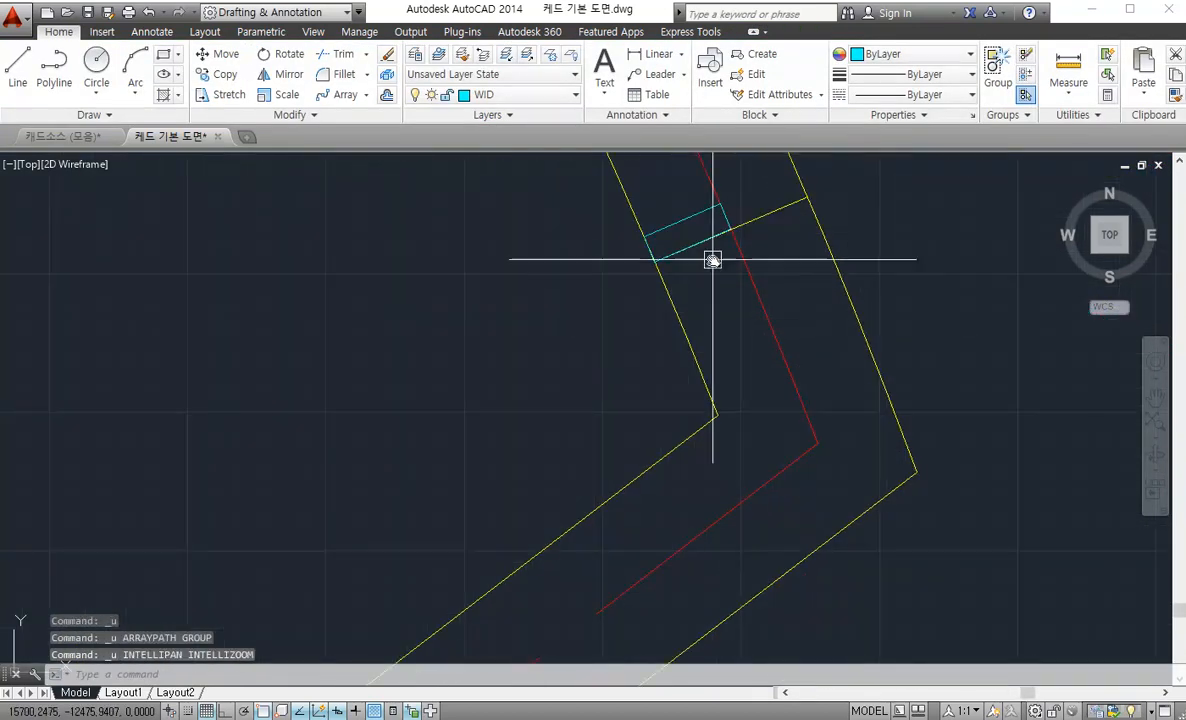
click(662, 227)
key(Escape)
middle_drag(737, 267, 552, 388)
scroll(585, 413, up, 2)
scroll(585, 413, down, 2)
middle_drag(595, 442, 561, 470)
text(TR)
key(Return)
key(Return)
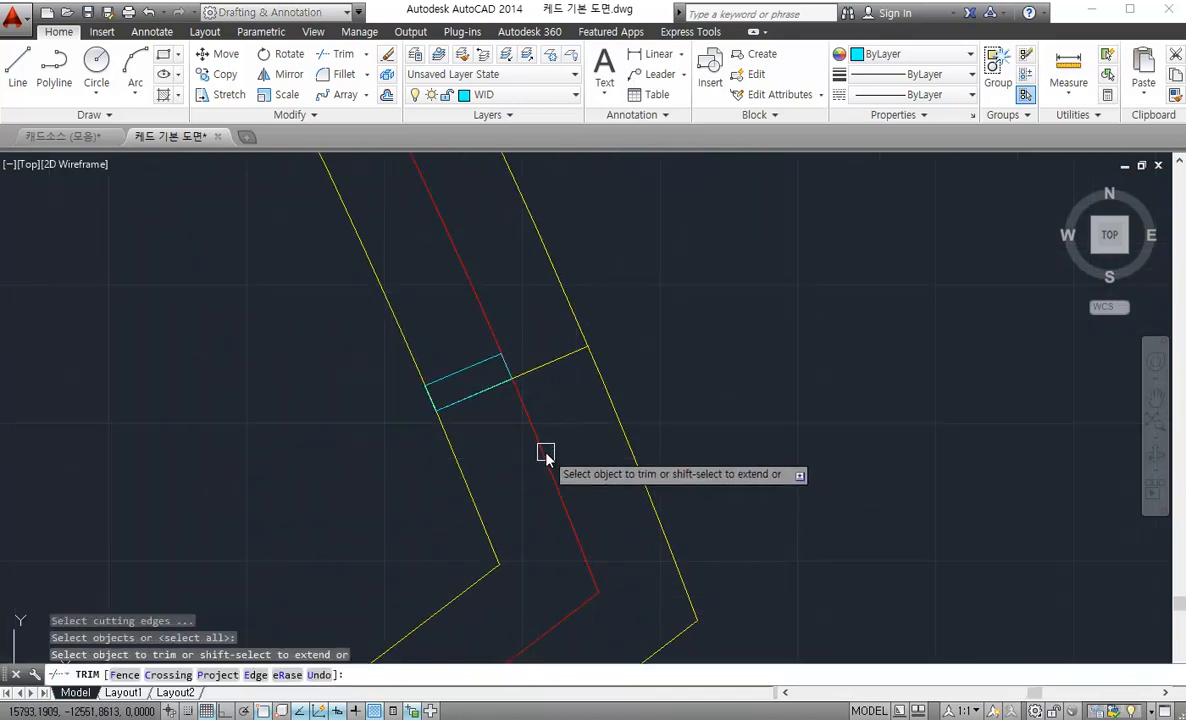
click(548, 455)
Trim the centre-line arc beyond the yellow cross line at the curved wall's far end
scroll(587, 481, down, 3)
scroll(403, 326, down, 4)
scroll(316, 308, up, 6)
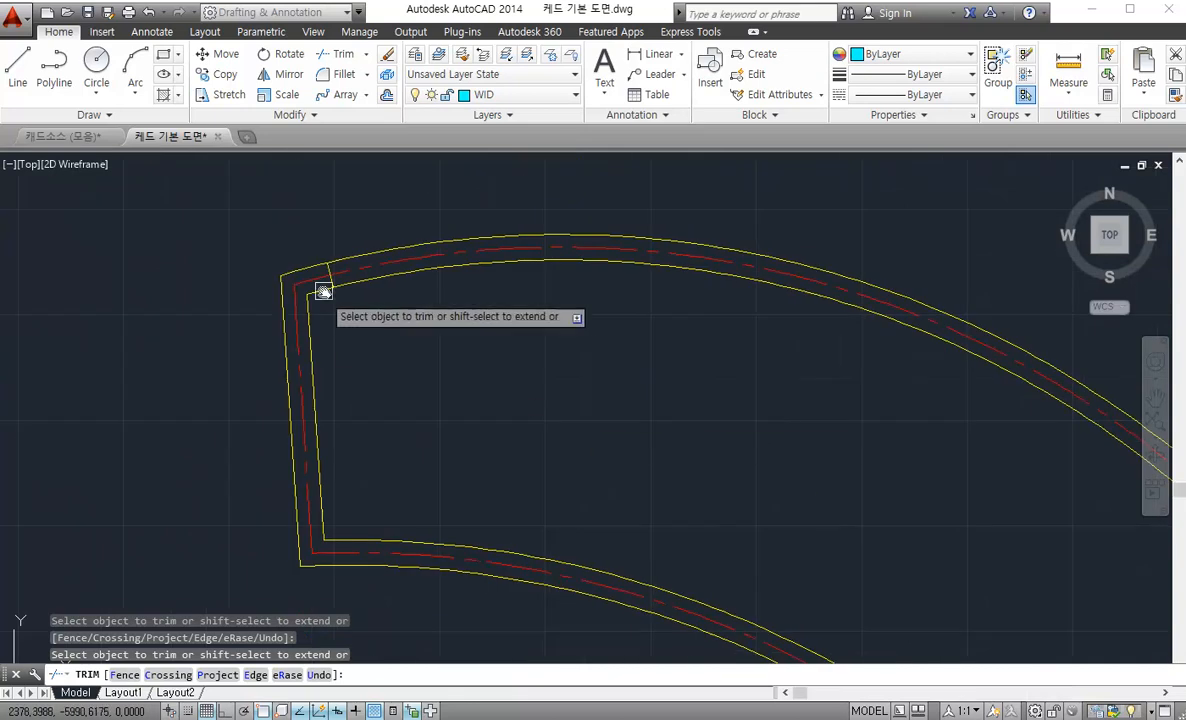
key(Escape)
Examine the trimmed centre-line arc's ends and the rectangle by selecting them one at a time
scroll(419, 335, down, 2)
scroll(419, 335, down, 2)
middle_drag(895, 411, 394, 286)
scroll(509, 496, up, 6)
scroll(518, 540, down, 2)
middle_drag(523, 560, 537, 393)
key(ctrl+z)
middle_drag(1093, 437, 102, 102)
scroll(551, 498, up, 6)
click(447, 440)
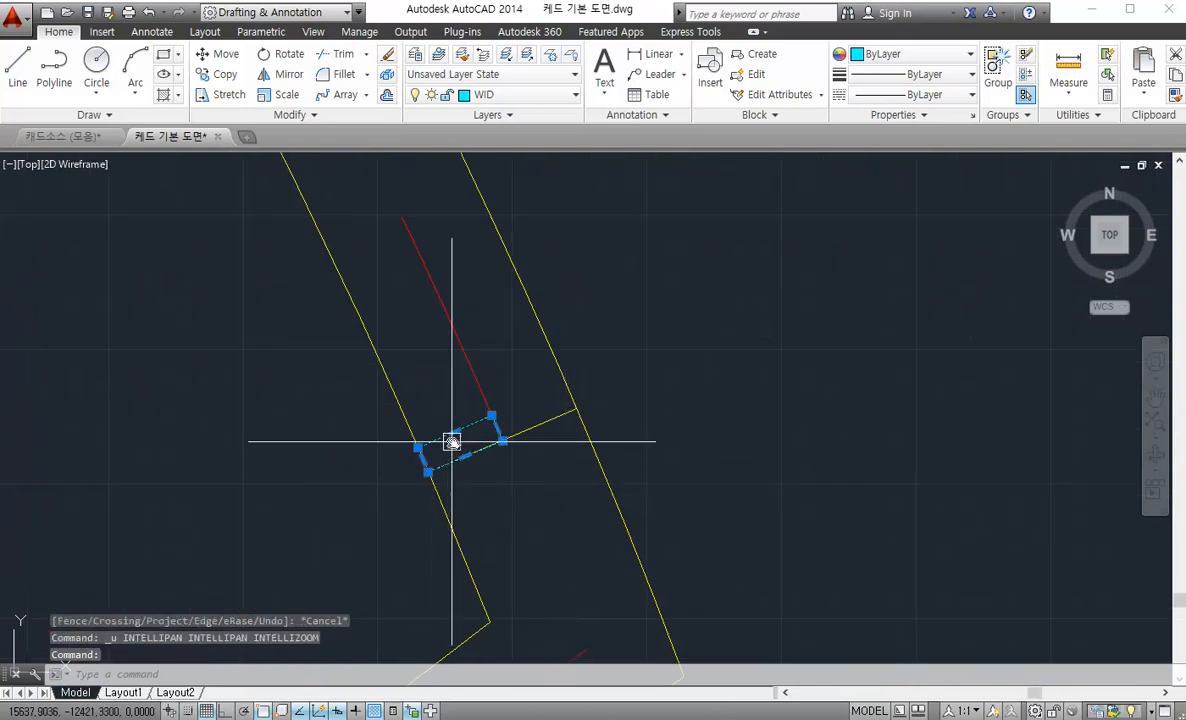
key(Escape)
click(461, 355)
scroll(461, 355, down, 6)
middle_drag(209, 240, 664, 431)
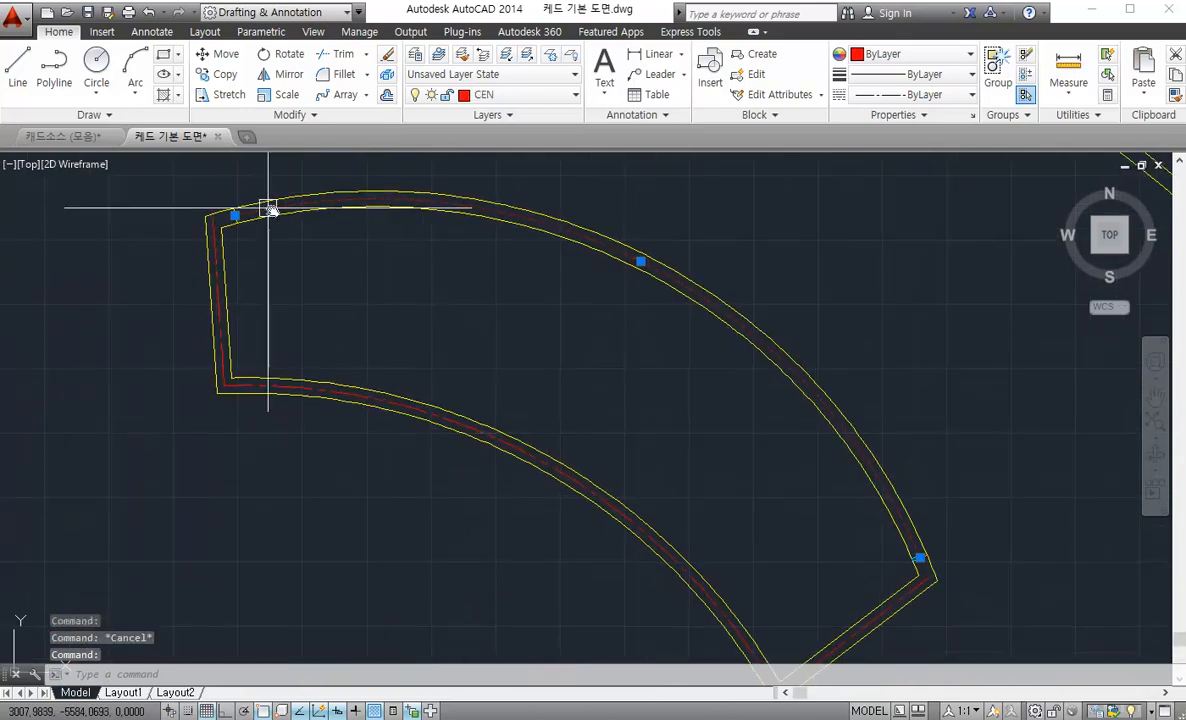
key(Escape)
Create a path array of the rectangle polyline along the trimmed centre-line arc
middle_drag(865, 484, 571, 380)
scroll(612, 442, up, 8)
middle_drag(759, 566, 511, 365)
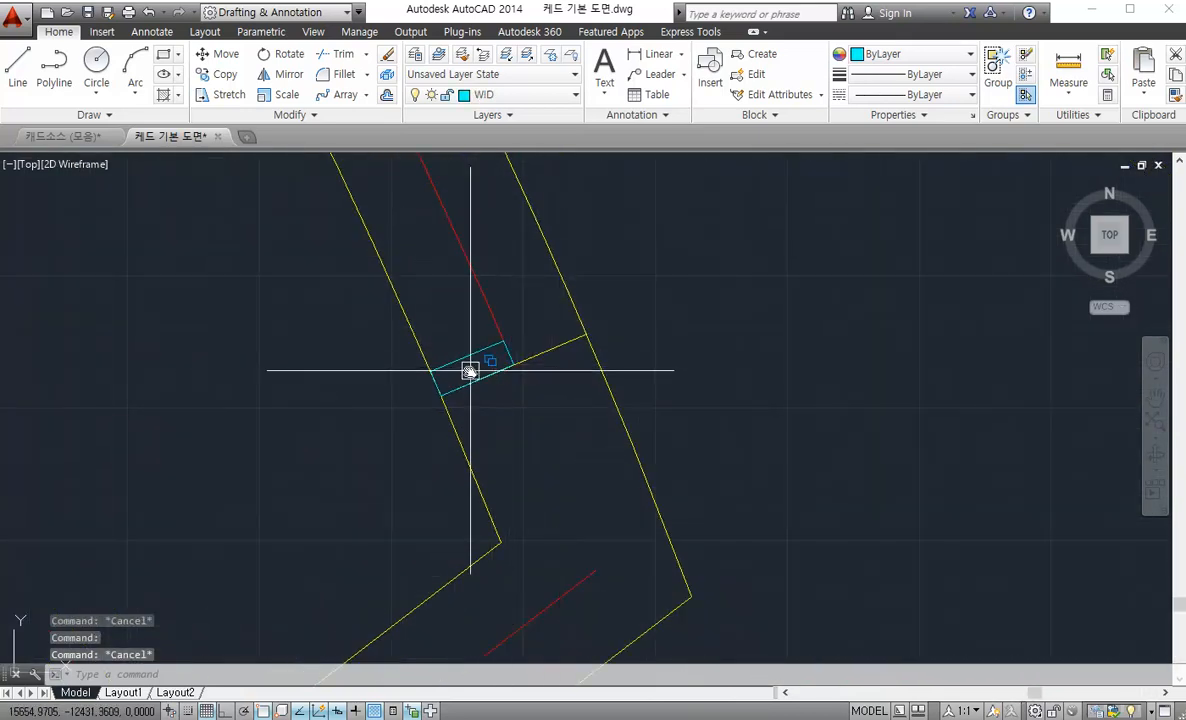
click(463, 355)
click(337, 96)
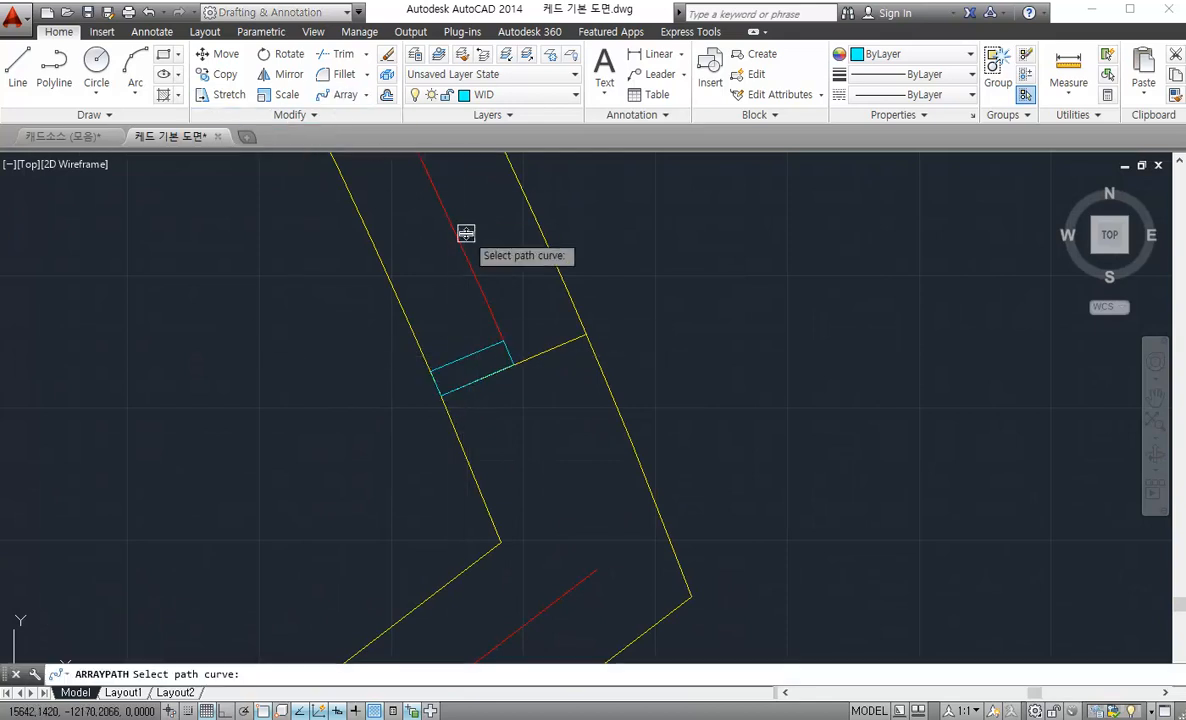
click(469, 265)
Examine the spacing and end position of the arrayed rectangles along the curved wall, up to its far end
scroll(469, 272, down, 8)
middle_drag(228, 257, 677, 515)
scroll(490, 324, up, 7)
middle_drag(577, 429, 482, 330)
middle_drag(651, 492, 238, 373)
scroll(516, 381, down, 2)
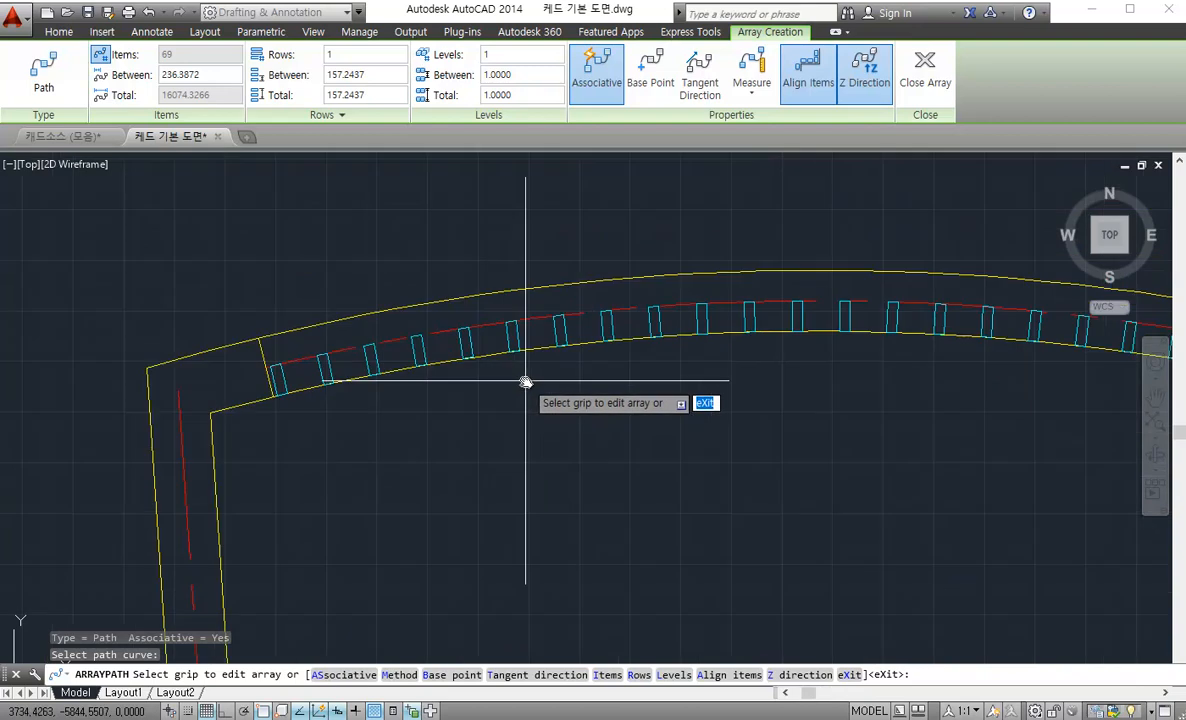
middle_drag(524, 381, 492, 439)
scroll(424, 361, down, 2)
scroll(667, 405, up, 2)
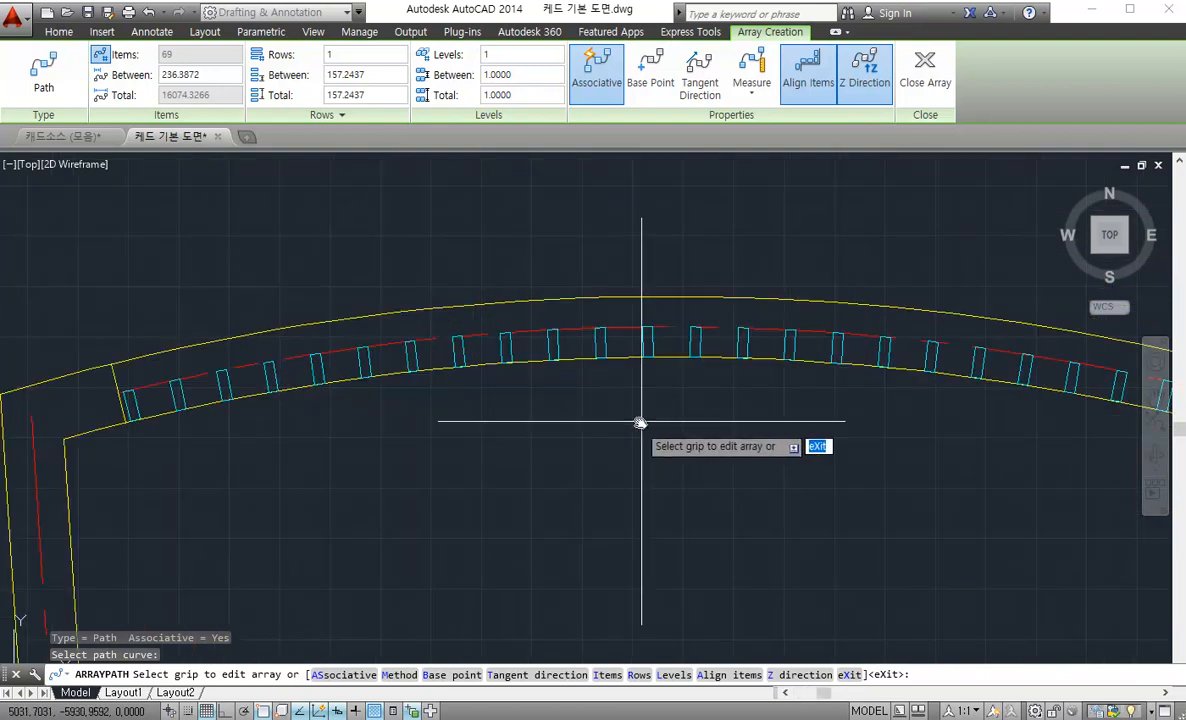
middle_drag(159, 386, 307, 378)
scroll(290, 388, up, 2)
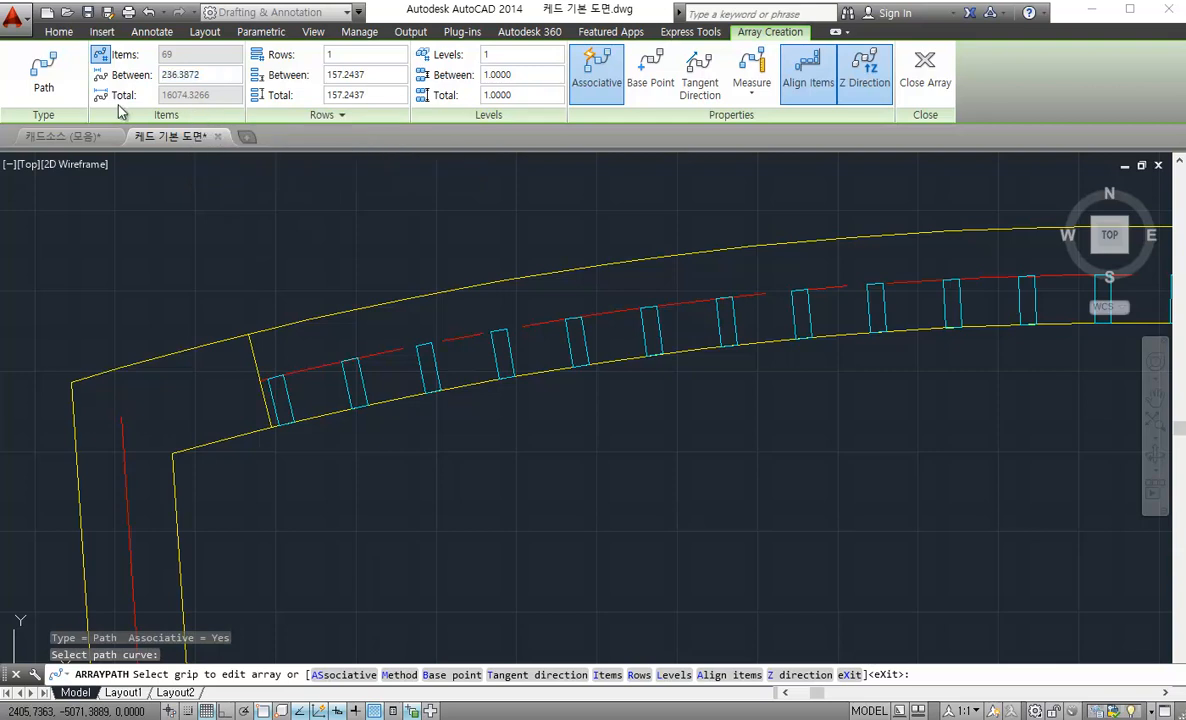
key(ctrl+z)
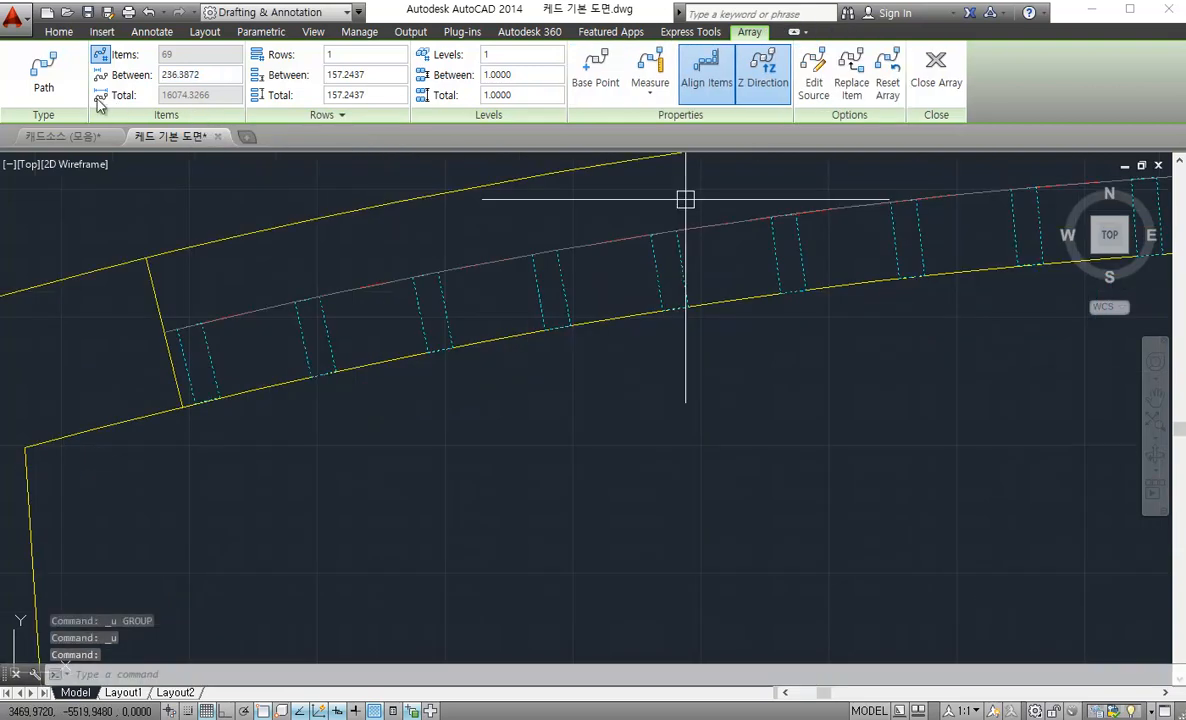
Change the path array's distribution method to Divide so the rectangles spread evenly along the whole arc
click(652, 97)
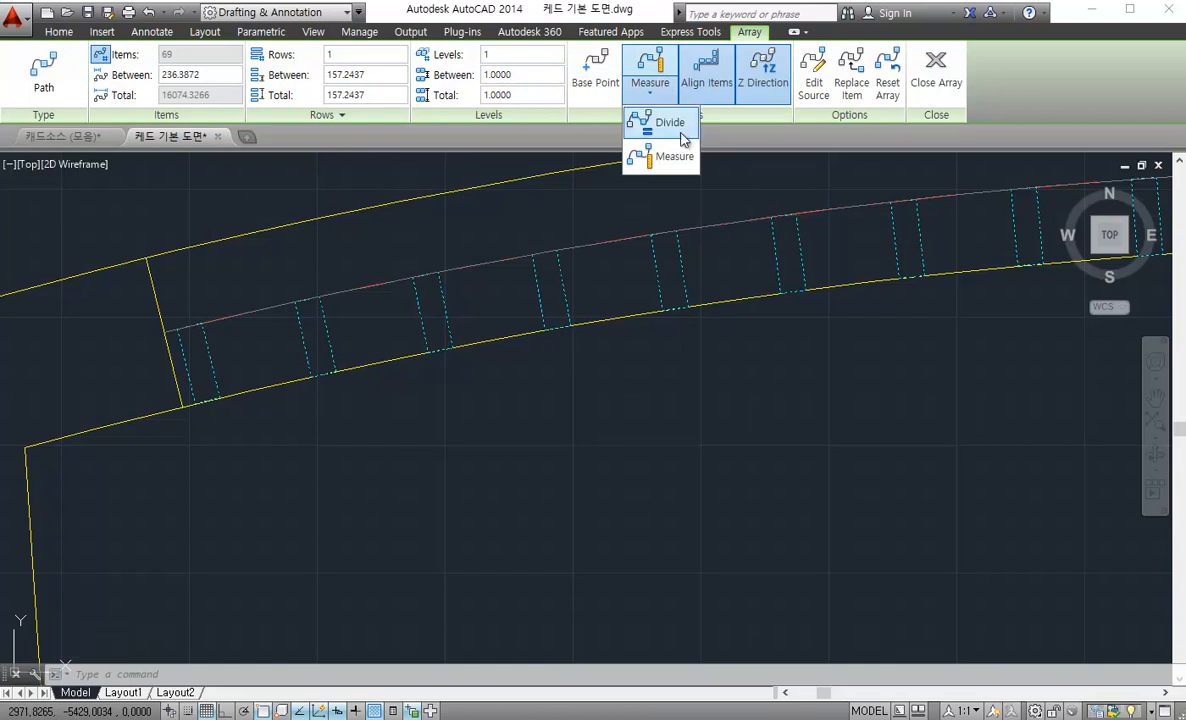
click(667, 98)
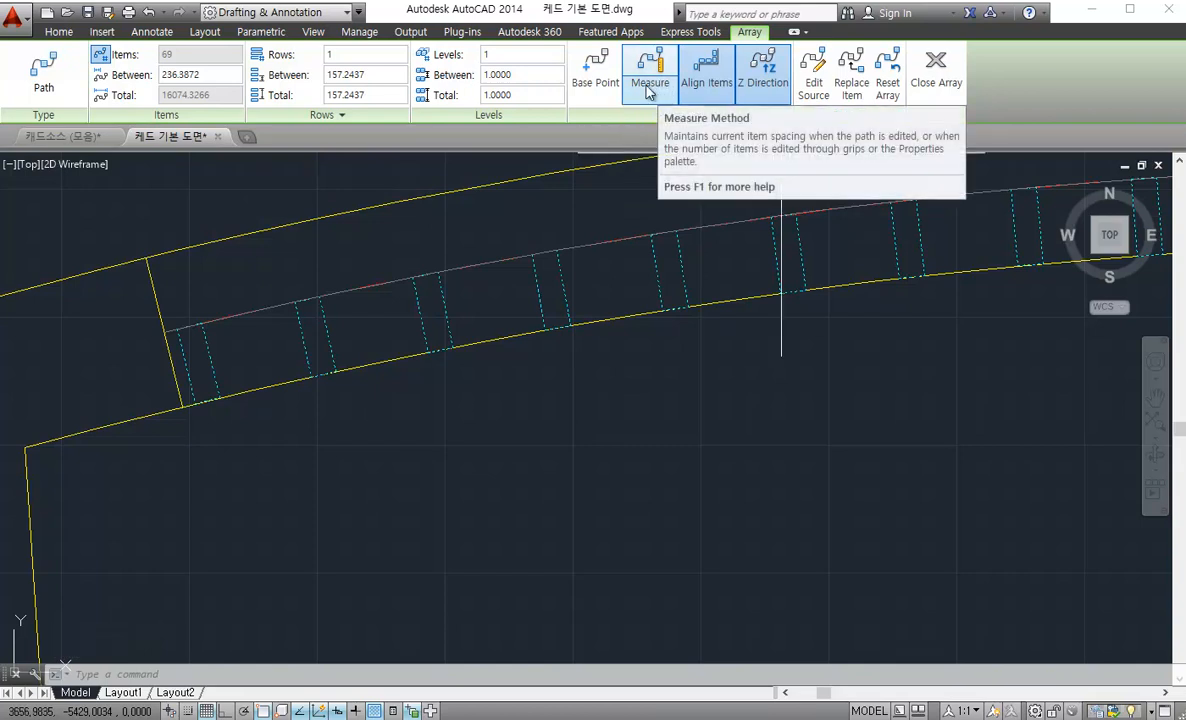
click(658, 95)
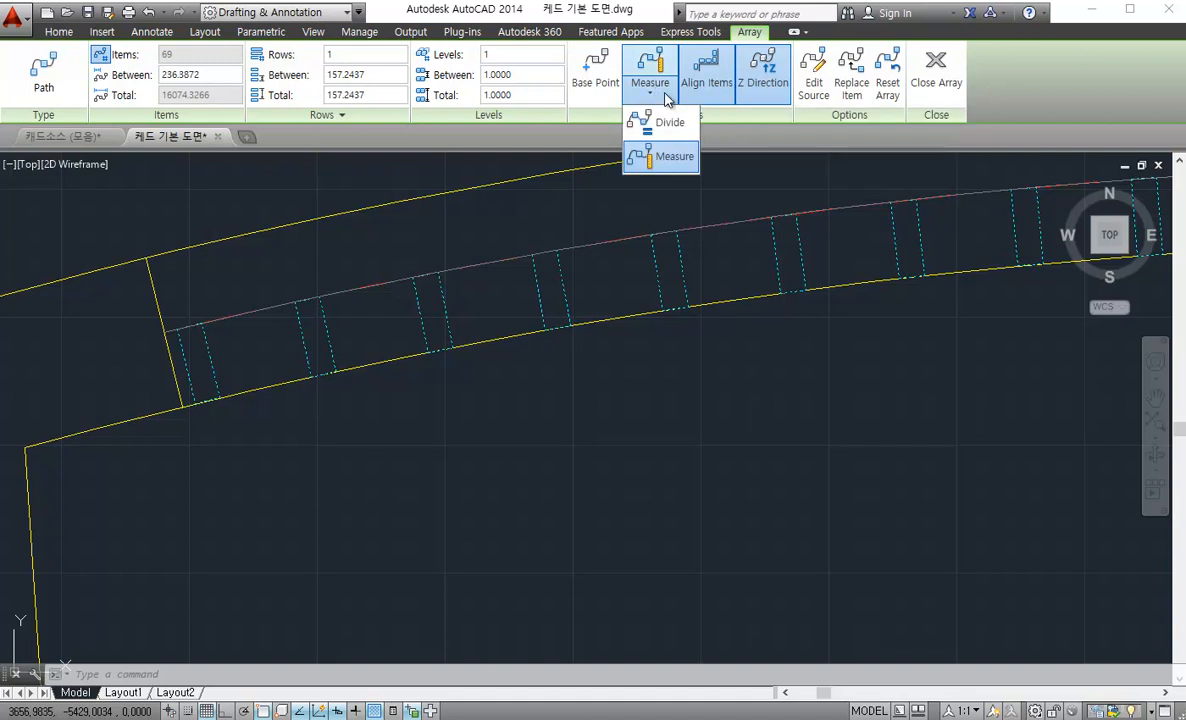
click(680, 124)
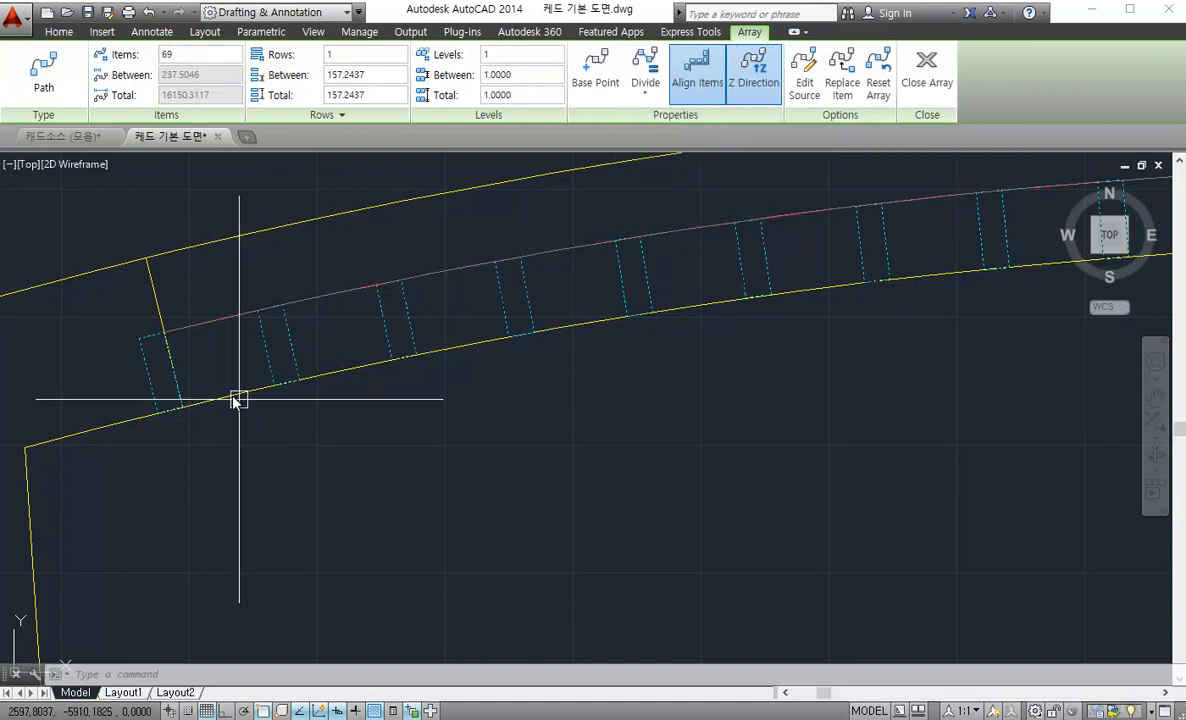
scroll(182, 368, up, 4)
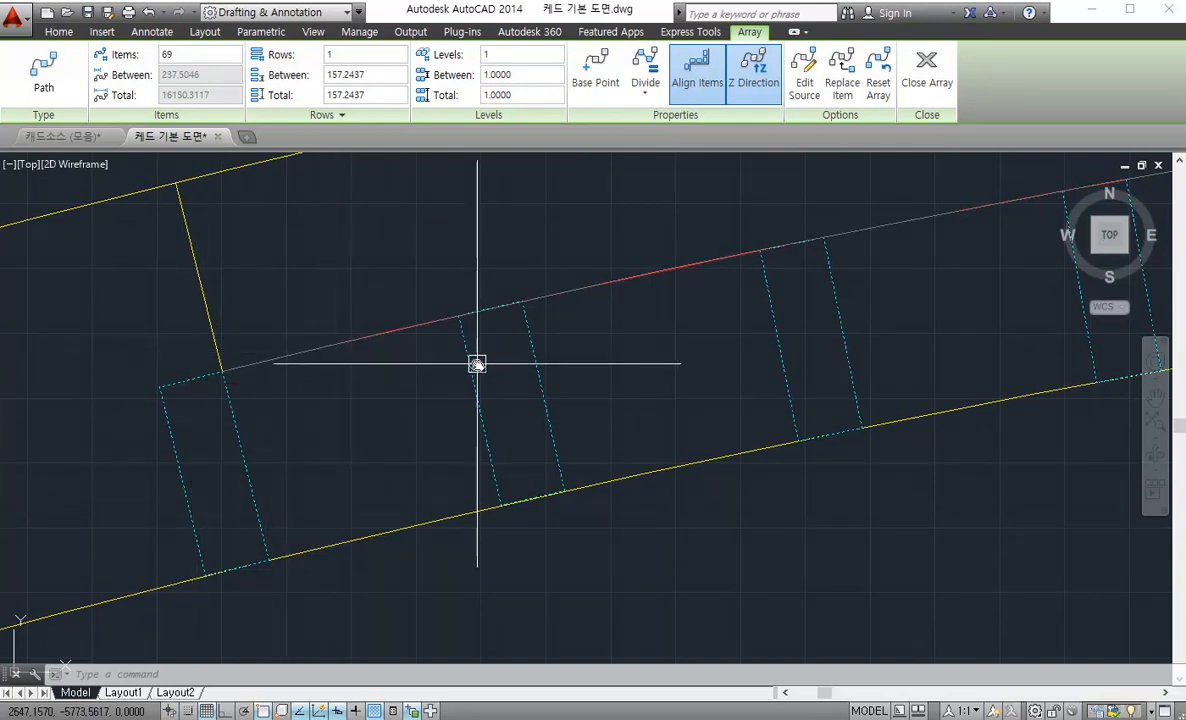
scroll(536, 358, down, 2)
scroll(677, 329, down, 2)
middle_drag(675, 327, 402, 357)
scroll(400, 356, up, 1)
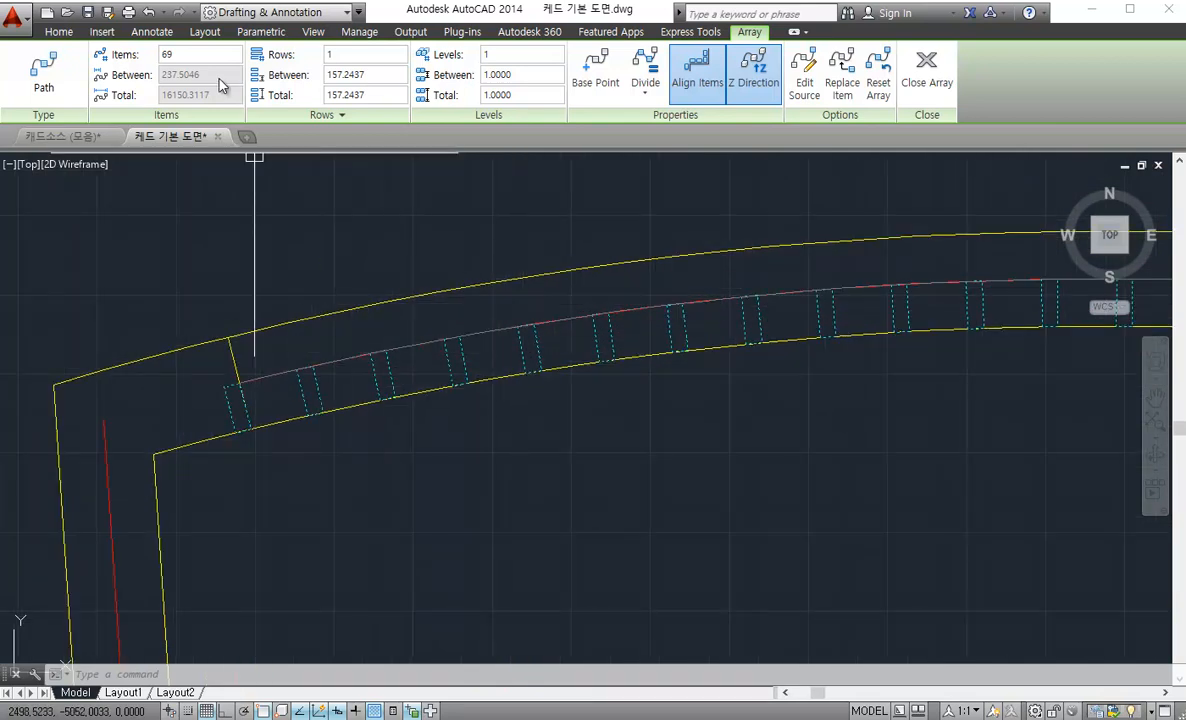
Set the path array's item count to 40
click(199, 53)
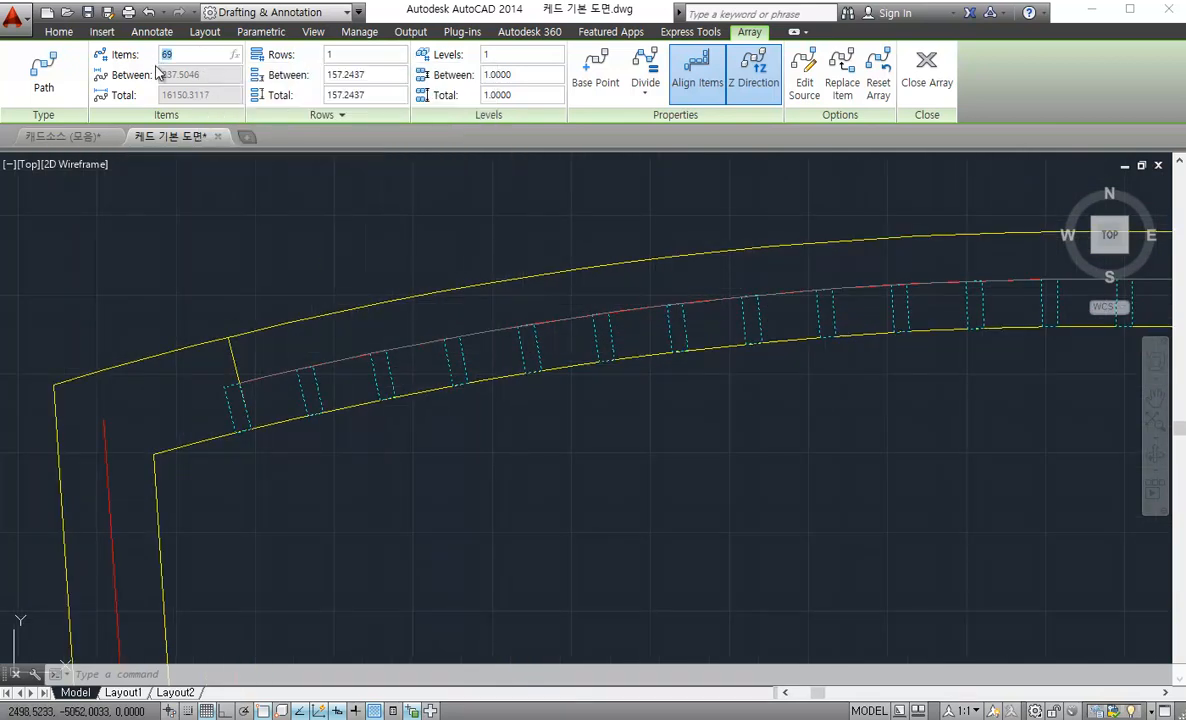
text(40)
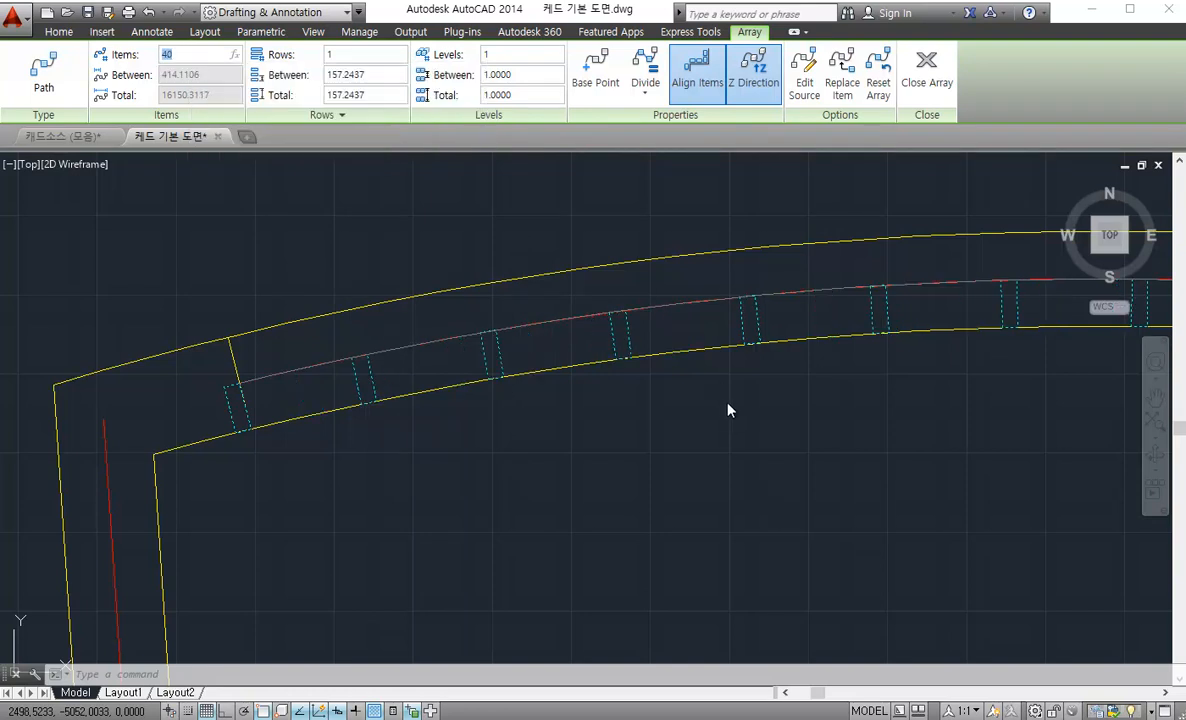
scroll(553, 378, down, 2)
scroll(247, 205, up, 2)
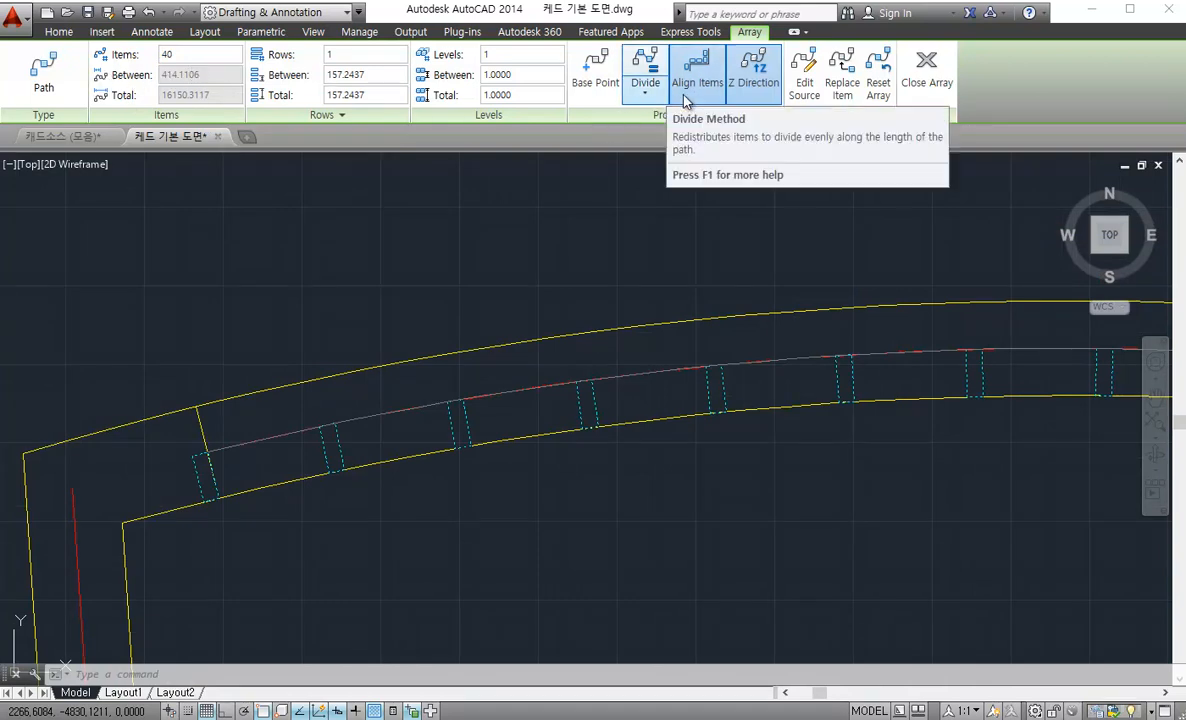
Switch the path array to the Measure method, set the spacing between items to 1000, and finish editing the array
click(646, 92)
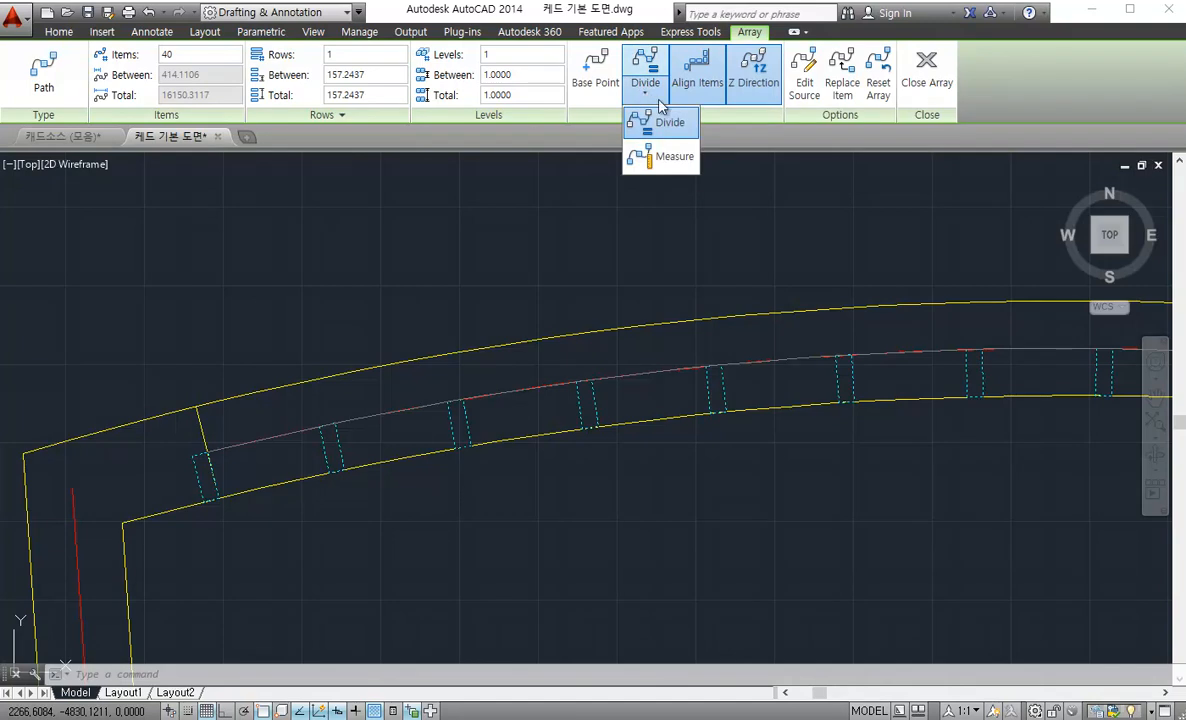
click(684, 158)
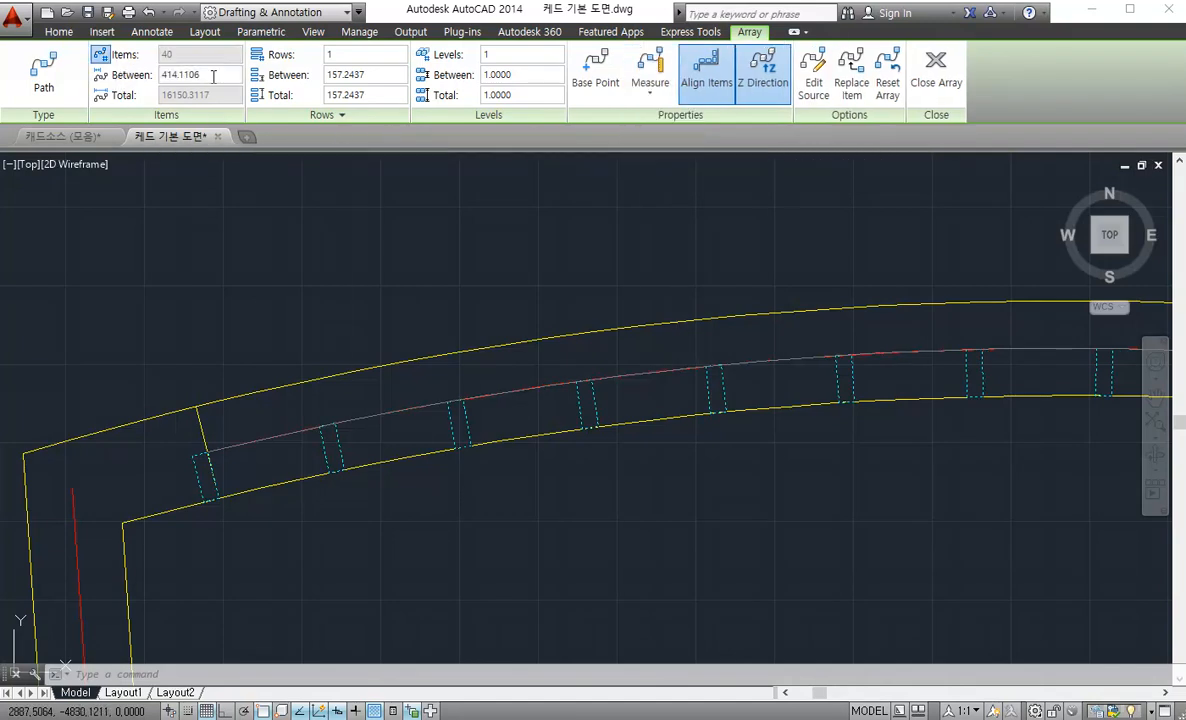
click(670, 102)
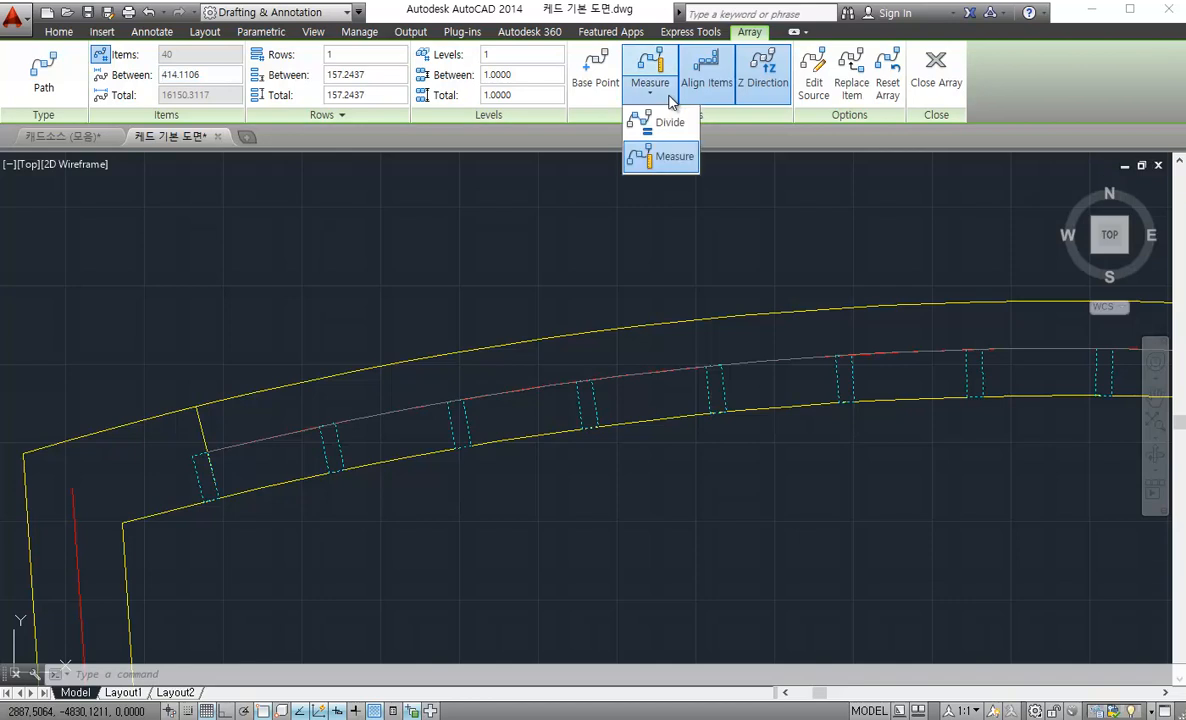
click(676, 158)
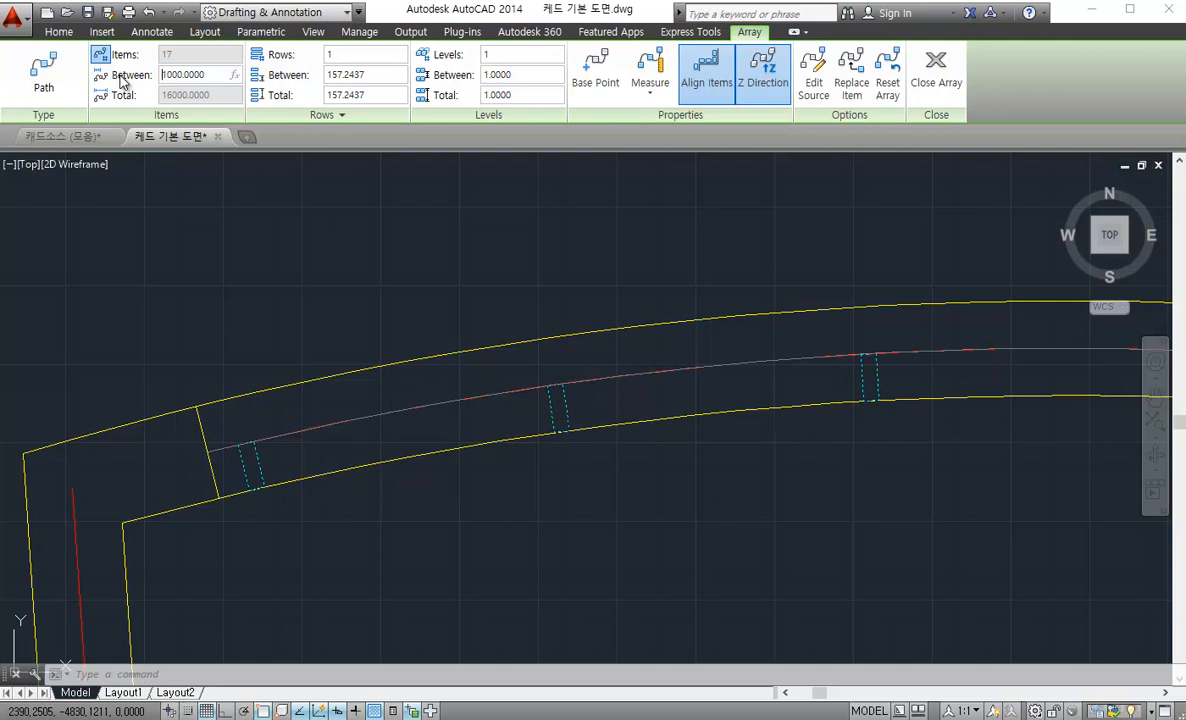
click(605, 519)
click(376, 542)
key(Escape)
scroll(470, 469, down, 2)
middle_drag(413, 431, 398, 430)
scroll(333, 458, up, 2)
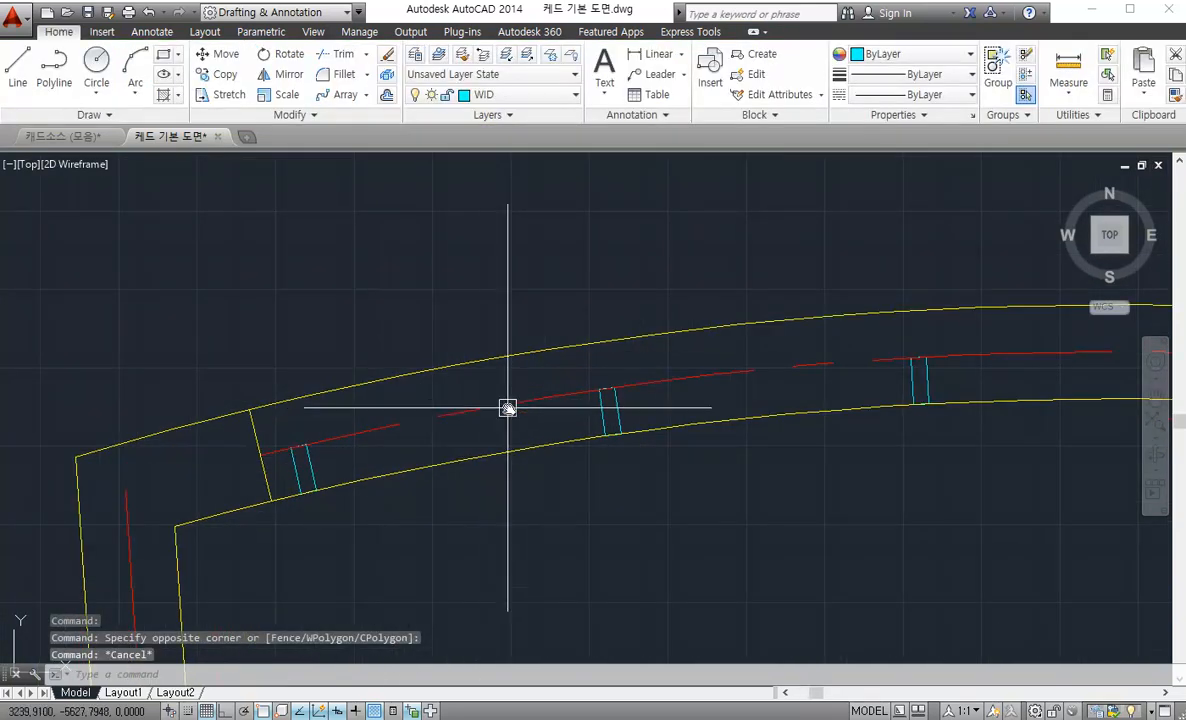
Explode the path array of rectangles along the curved wall into separate objects
scroll(652, 415, down, 6)
middle_drag(655, 418, 340, 378)
scroll(430, 402, down, 2)
mouse_move(475, 411)
middle_down()
mouse_move(693, 429)
mouse_move(702, 482)
middle_up()
scroll(527, 463, up, 12)
click(687, 410)
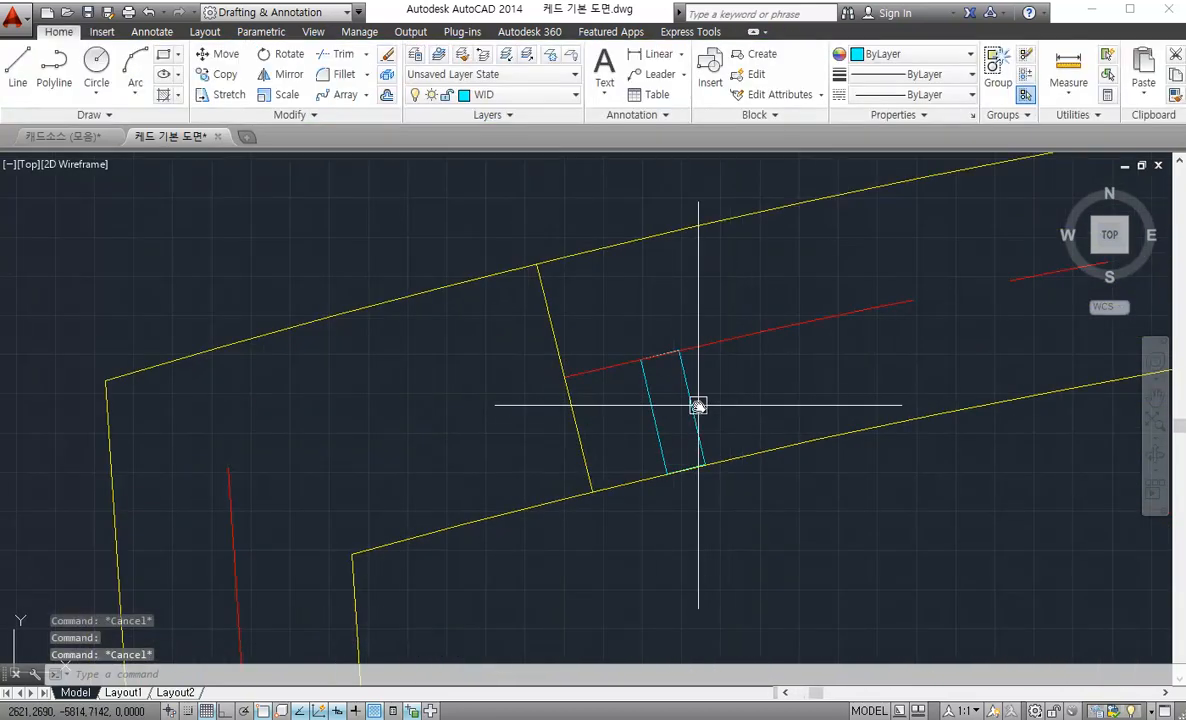
scroll(600, 412, down, 5)
scroll(755, 345, up, 2)
scroll(447, 357, up, 2)
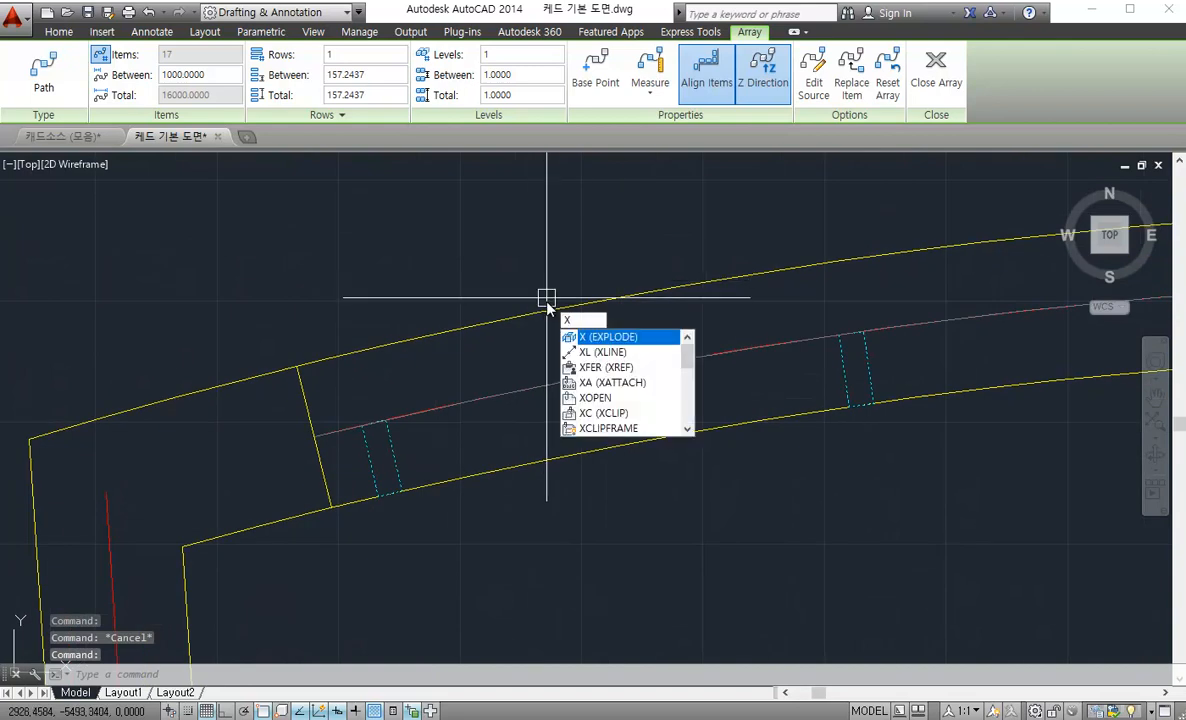
key(Return)
Move the first rectangle from its outer corner on the centre-line arc to the arc's end at the yellow cross line
click(363, 455)
scroll(366, 459, up, 2)
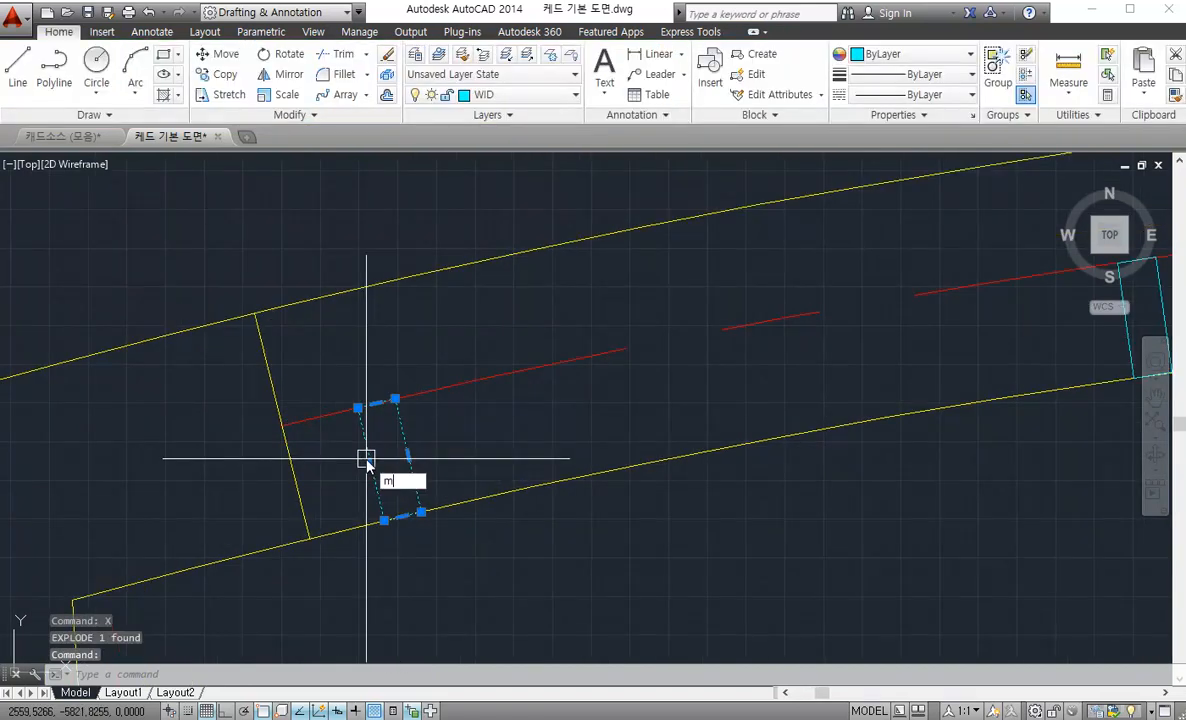
text(m)
key(Return)
click(358, 409)
click(283, 425)
key(Escape)
Examine the separated rectangles along the curved wall and the moved rectangle's corner where the cross line meets the inner wall arc
scroll(561, 524, down, 6)
middle_drag(576, 490, 346, 310)
scroll(784, 439, down, 3)
middle_drag(786, 439, 424, 297)
scroll(253, 260, up, 5)
middle_drag(253, 260, 508, 320)
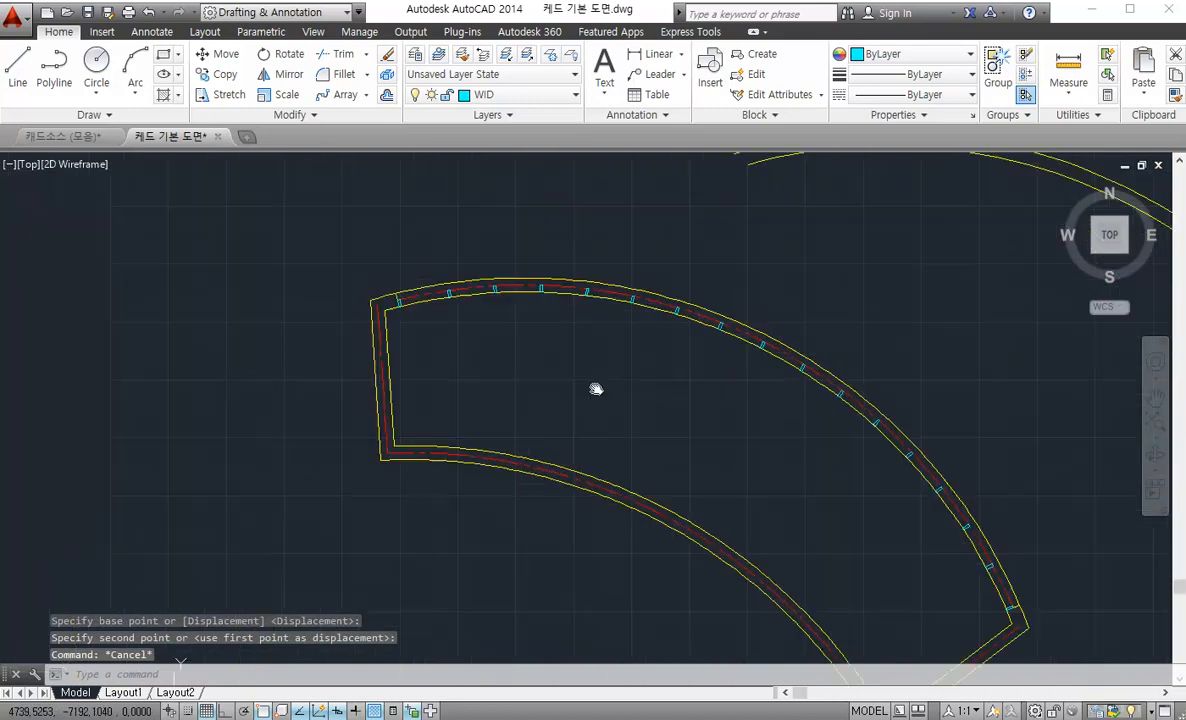
scroll(429, 307, up, 5)
middle_drag(429, 307, 450, 357)
middle_drag(437, 562, 535, 489)
scroll(488, 446, up, 5)
click(573, 456)
click(502, 493)
scroll(511, 522, down, 8)
scroll(514, 424, up, 3)
scroll(500, 512, down, 3)
scroll(561, 560, up, 4)
key(Escape)
scroll(553, 608, up, 2)
middle_drag(553, 608, 529, 370)
scroll(474, 514, up, 6)
middle_drag(388, 396, 413, 439)
scroll(419, 438, up, 6)
scroll(405, 410, up, 4)
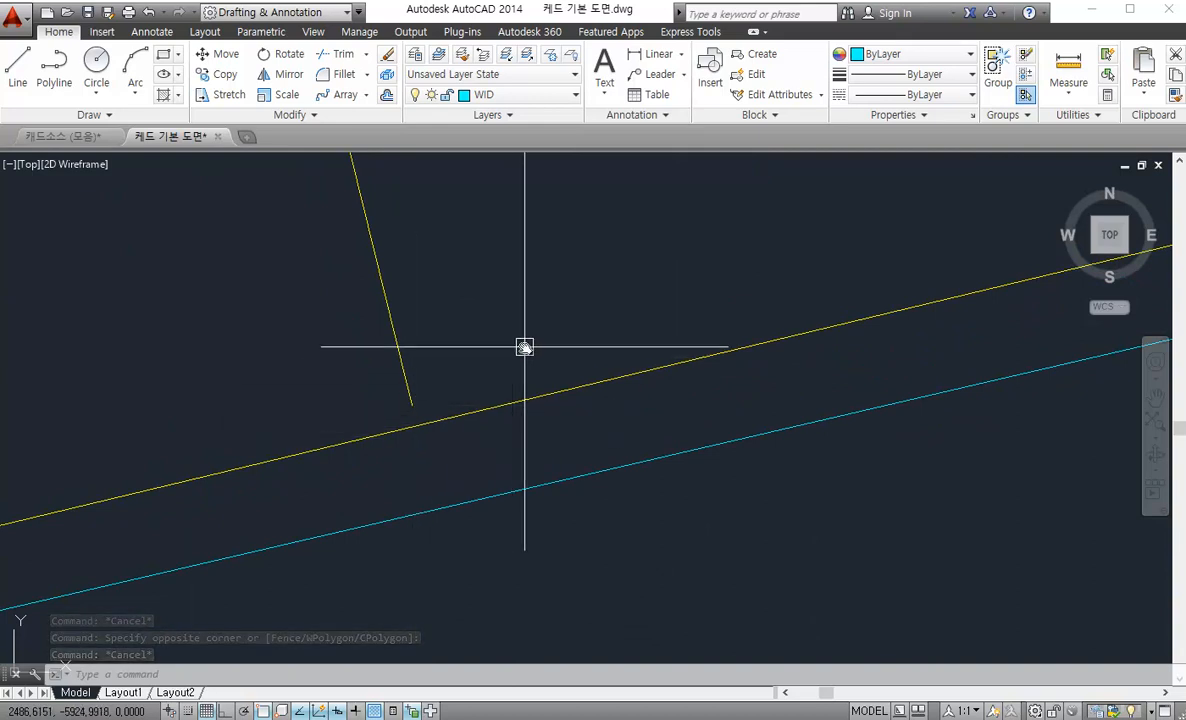
Regenerate the drawing display at the first rectangle's lower corner
text(z)
key(Escape)
text(RE)
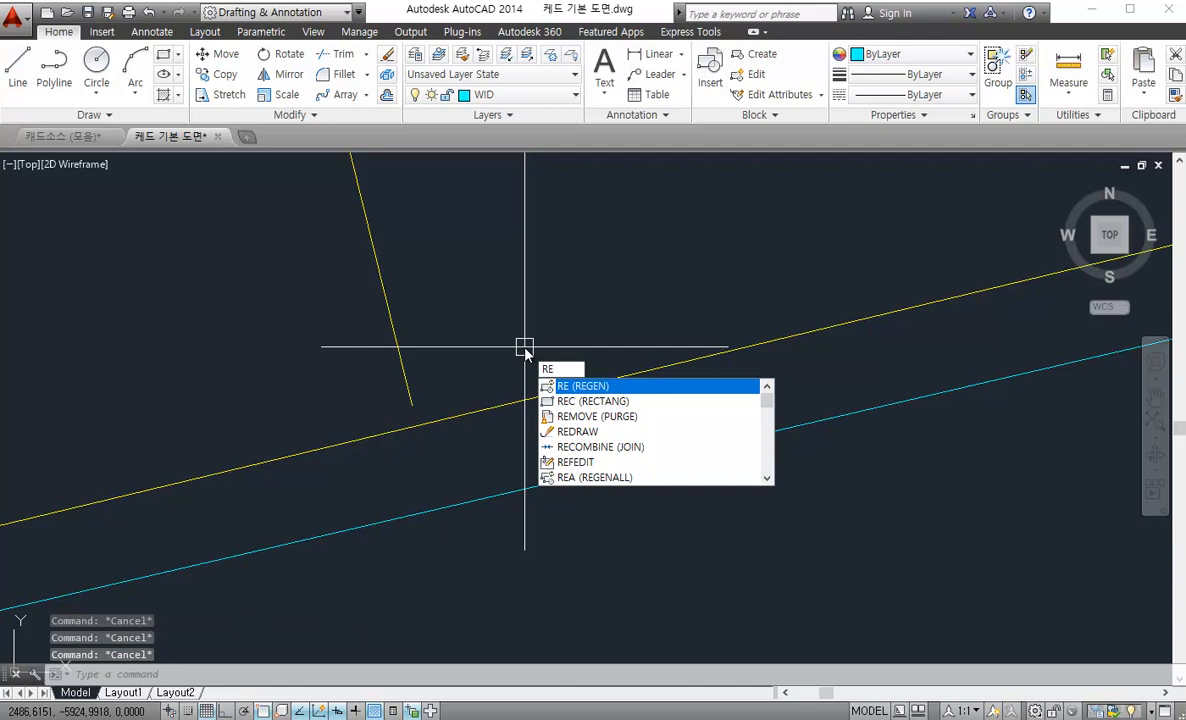
key(Return)
Examine how the first rectangle's edges line up with the yellow cross line and the inner wall arc
scroll(478, 424, down, 3)
scroll(467, 460, down, 2)
scroll(462, 395, down, 3)
scroll(474, 384, up, 3)
scroll(476, 404, down, 4)
scroll(476, 385, up, 3)
click(559, 331)
click(492, 375)
key(Escape)
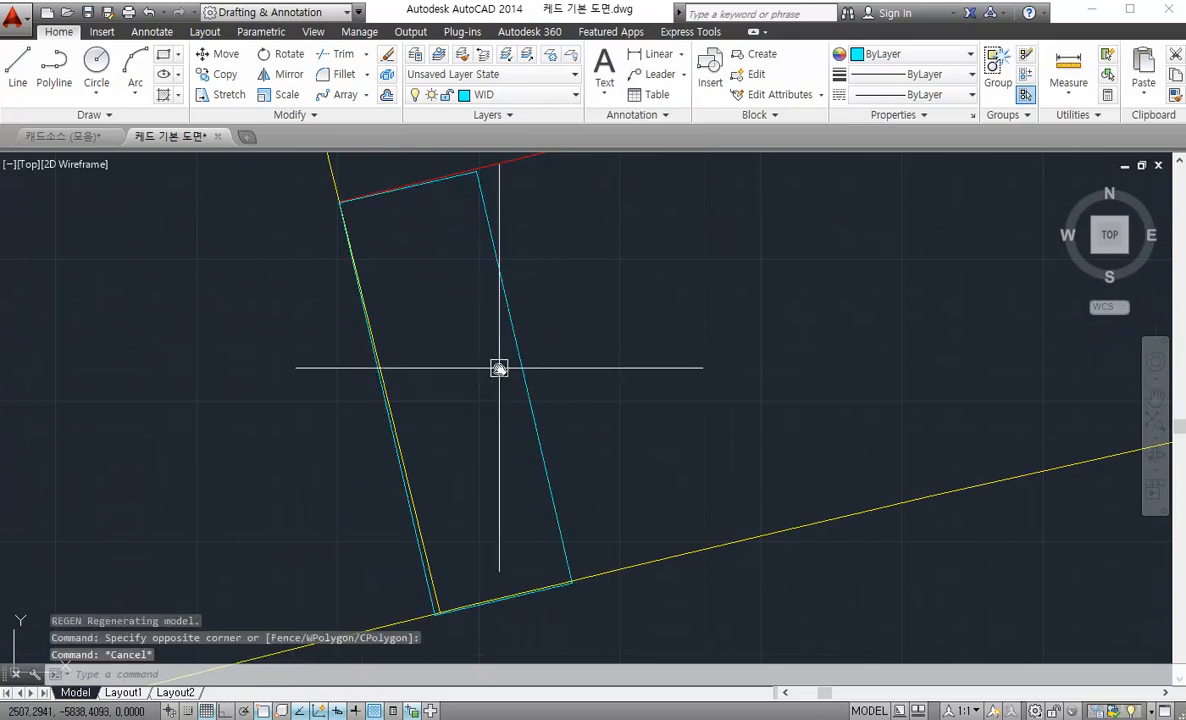
Draw a circle on the WID layer in the empty area beside the curved building's corner
scroll(499, 368, down, 2)
scroll(501, 366, down, 3)
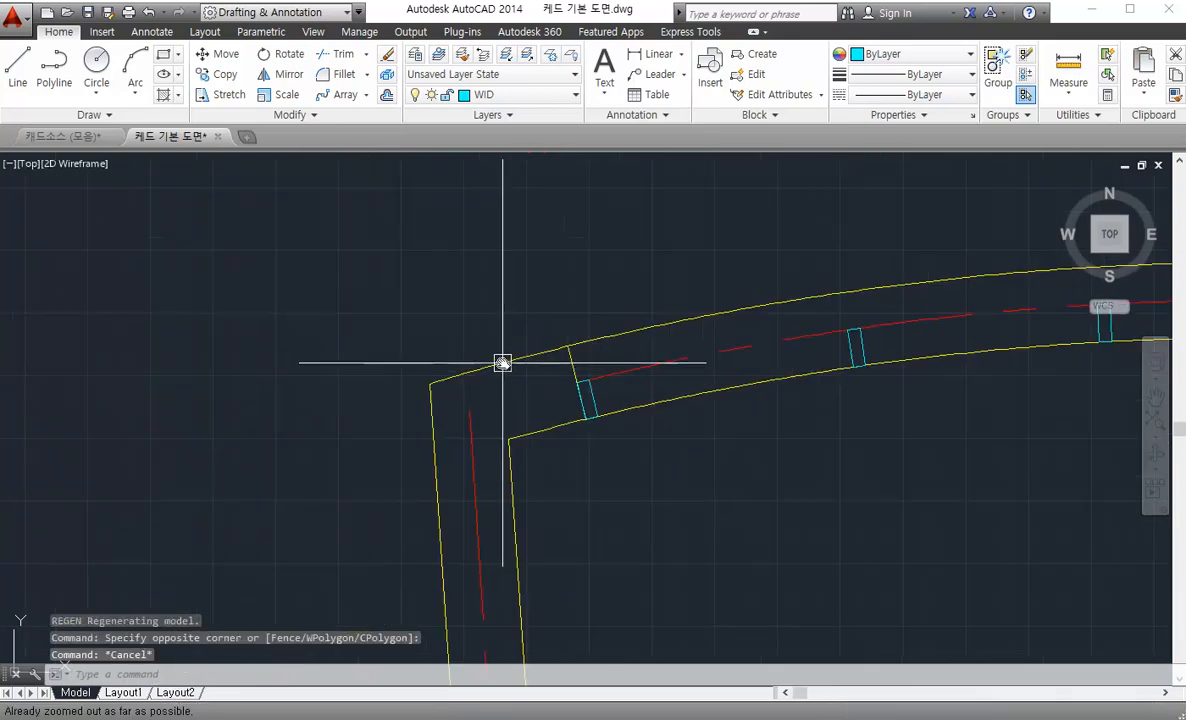
key(Return)
click(235, 307)
click(287, 409)
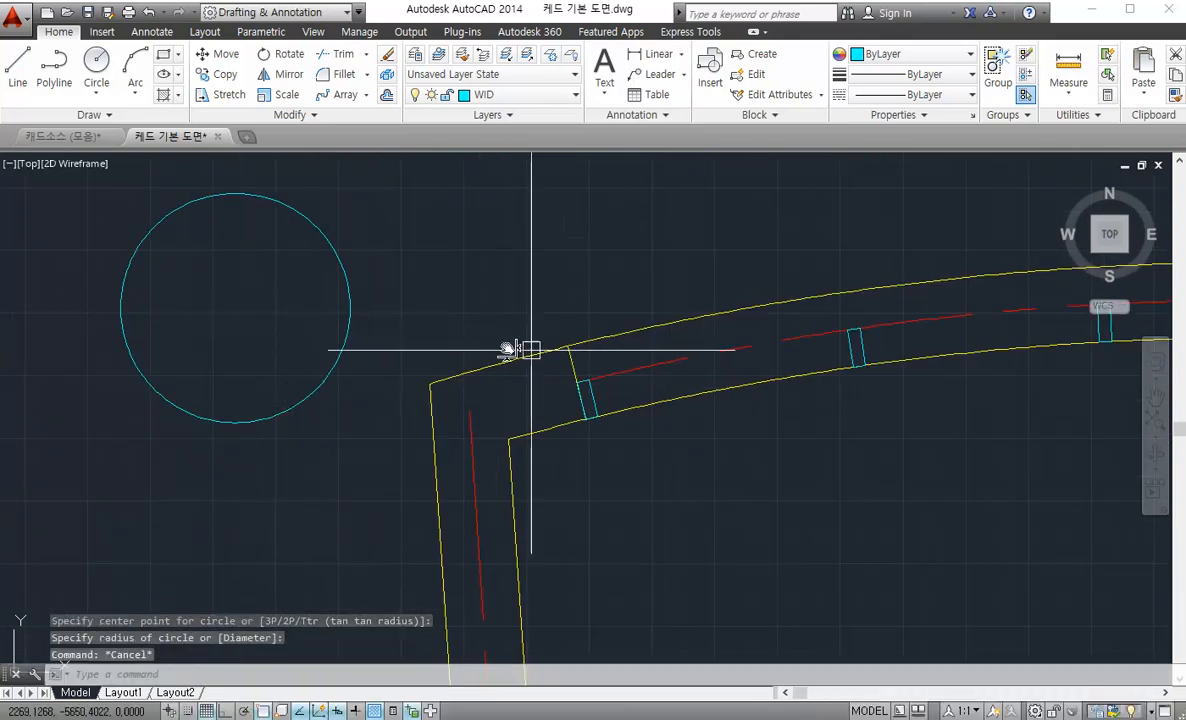
Zoom to show all of the drawing and examine the circle's outline at different magnifications
text(z)
key(Return)
text(a)
key(Return)
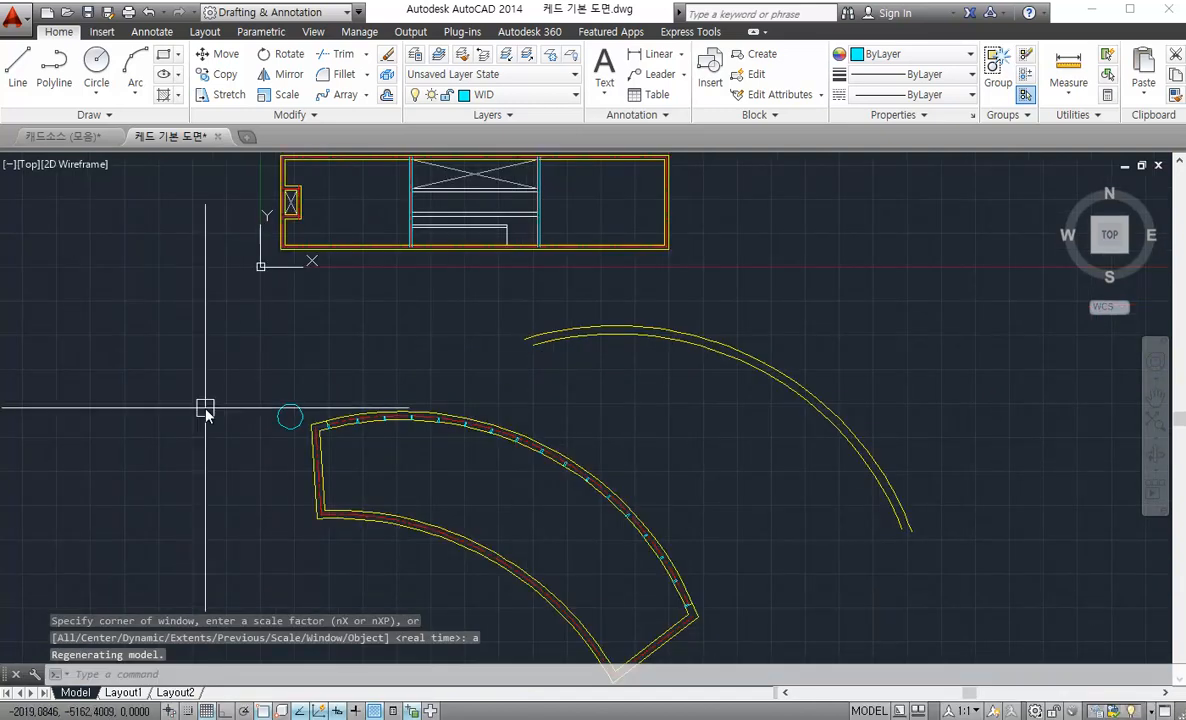
scroll(444, 458, up, 5)
scroll(445, 462, down, 5)
scroll(433, 458, up, 8)
scroll(434, 458, down, 3)
scroll(436, 452, down, 5)
scroll(424, 416, down, 2)
scroll(424, 440, up, 4)
scroll(418, 408, up, 10)
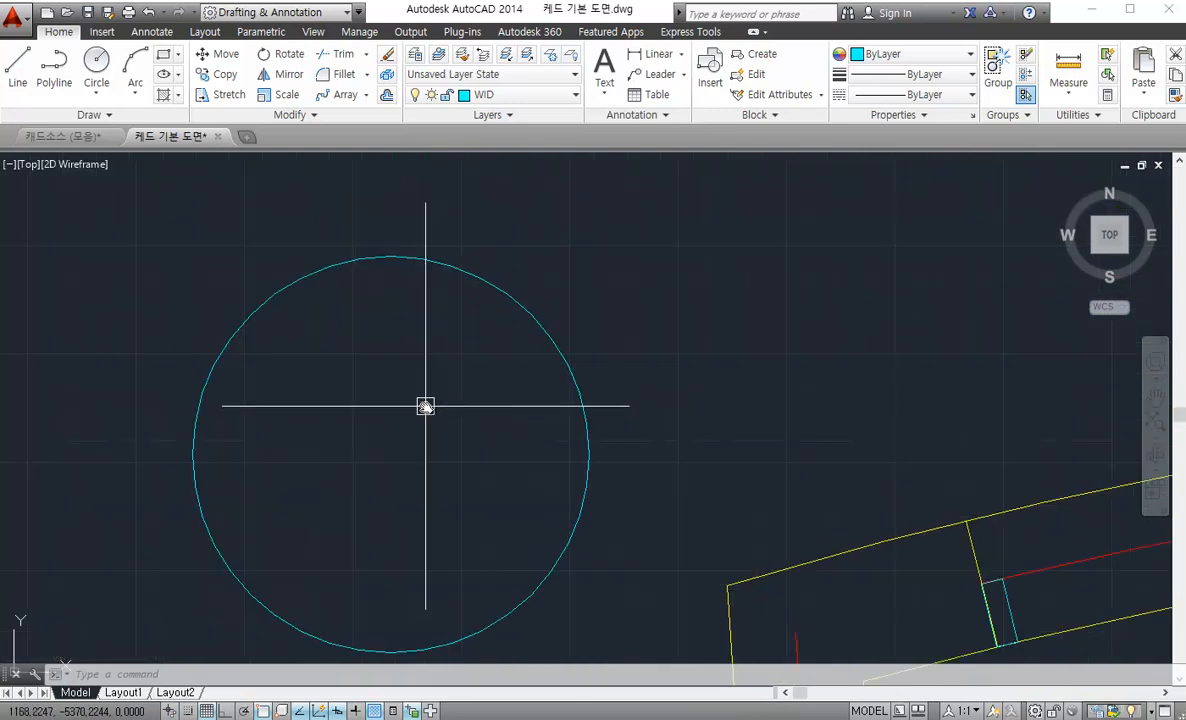
Regenerate the drawing to refresh the circle's outline and check its curve up close
middle_drag(262, 181, 296, 256)
text(RE)
key(Return)
scroll(315, 248, up, 4)
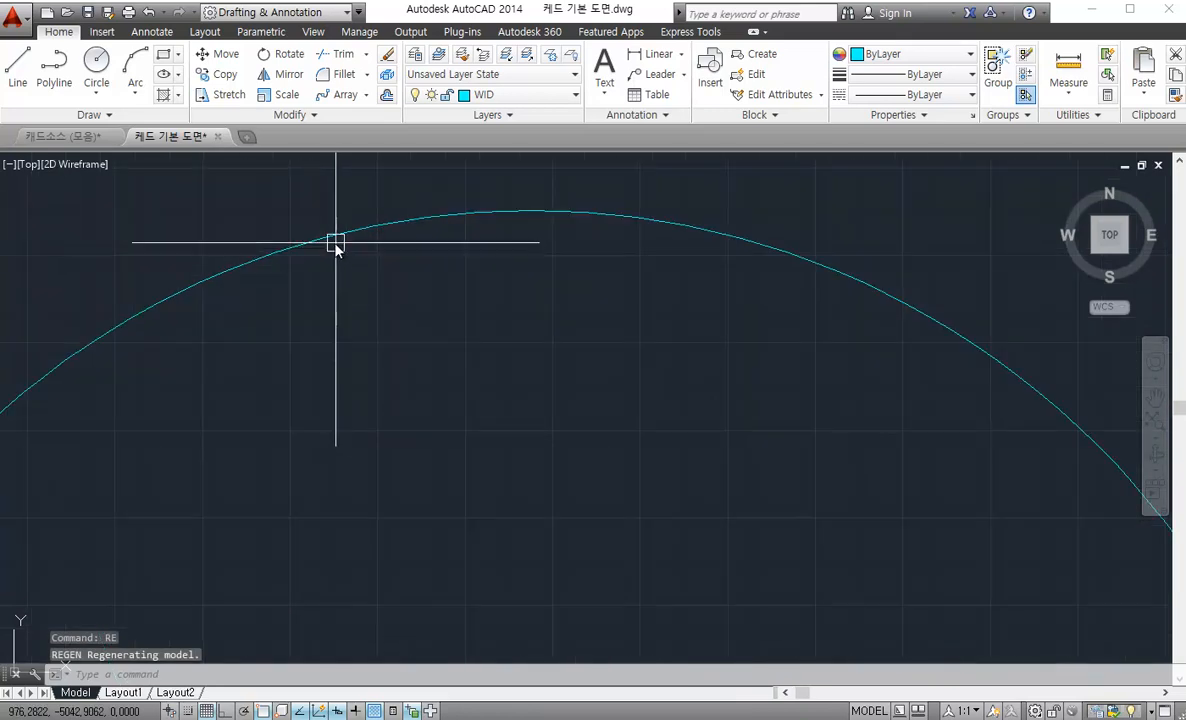
scroll(380, 260, down, 2)
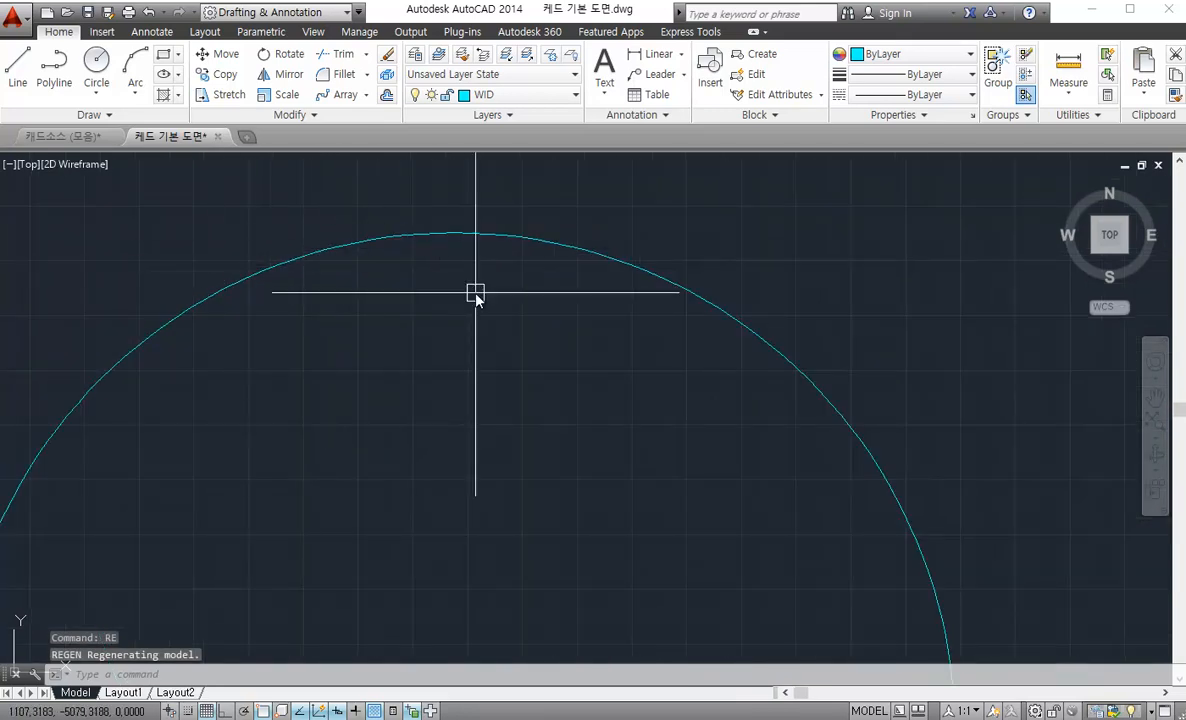
Compare how the circle and the curved wall are displayed at different zoom levels
scroll(475, 293, down, 10)
scroll(476, 310, up, 4)
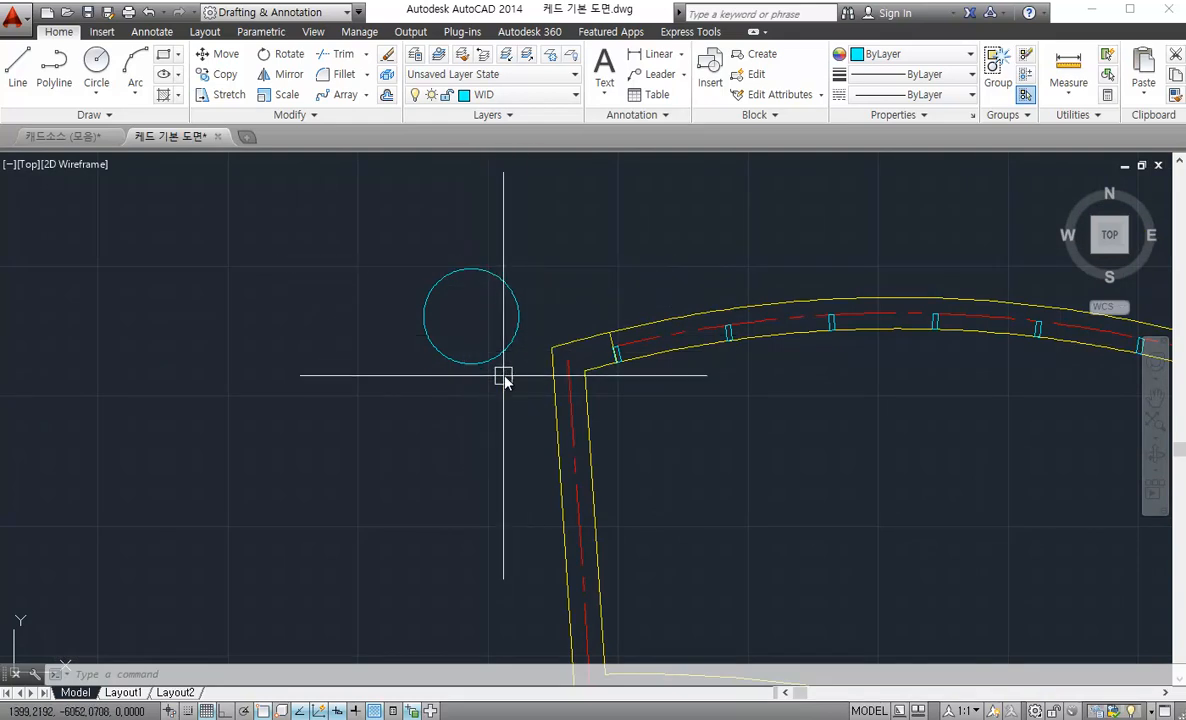
middle_drag(712, 292, 628, 291)
middle_drag(768, 359, 685, 358)
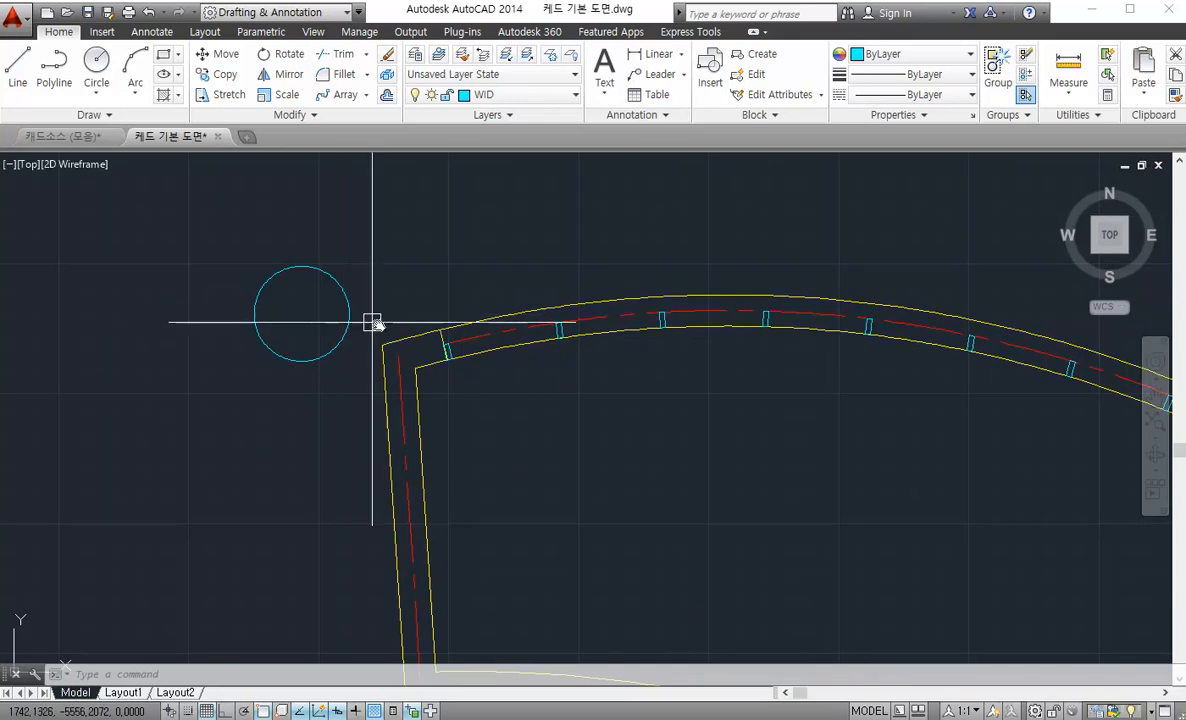
scroll(392, 333, down, 2)
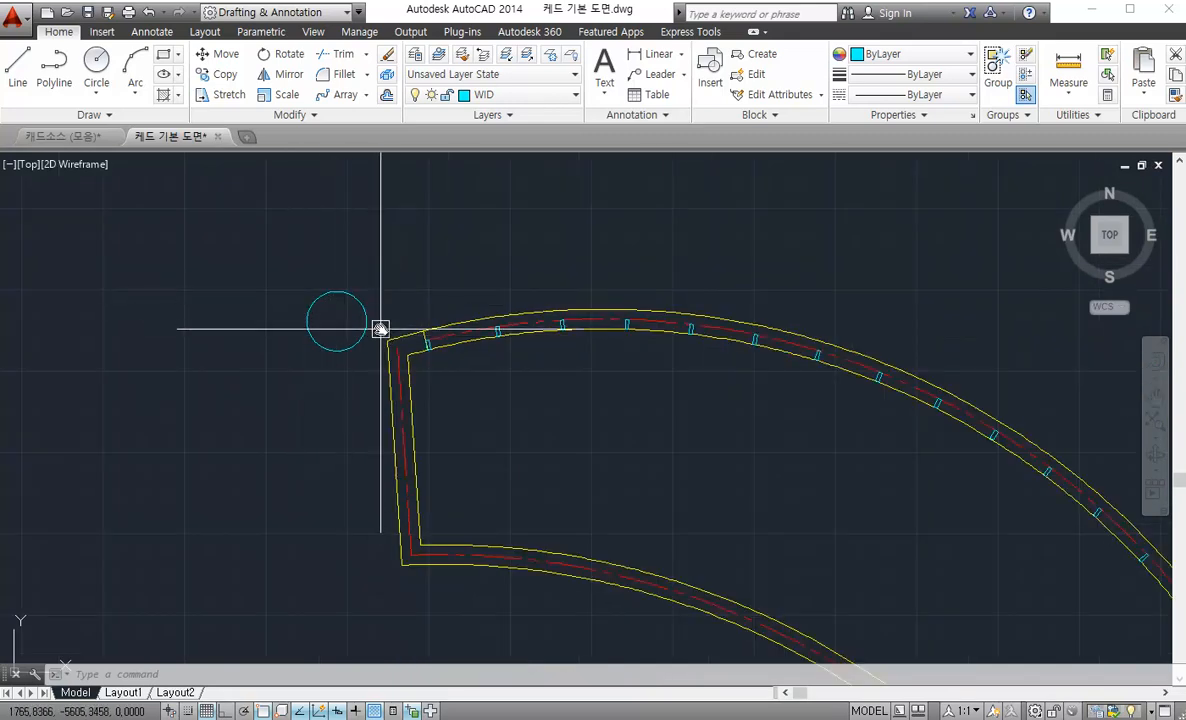
scroll(343, 307, up, 4)
scroll(289, 339, up, 1)
middle_drag(289, 339, 453, 363)
scroll(454, 363, down, 1)
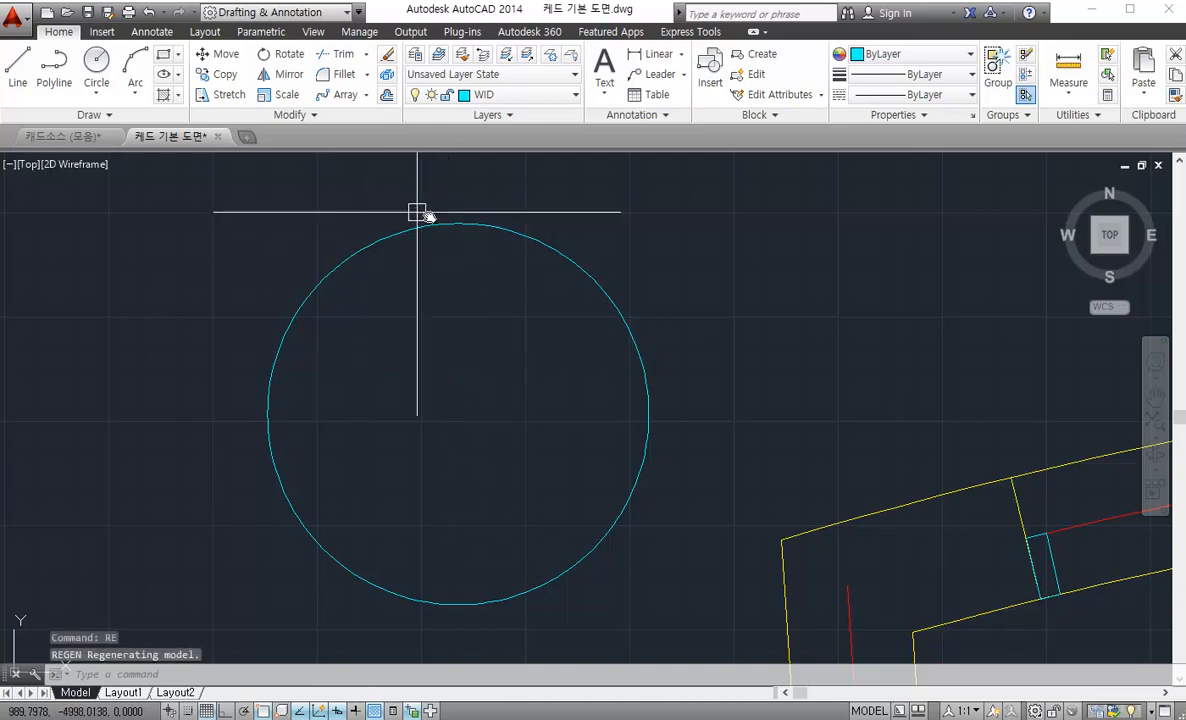
Erase the circle beside the curved building's corner
click(651, 316)
click(518, 447)
text(e)
key(space)
Select the first rectangle and examine how its corners deviate from the yellow cross line and the inner wall arc
middle_drag(1045, 572, 555, 345)
scroll(553, 342, up, 4)
click(548, 325)
scroll(466, 267, up, 7)
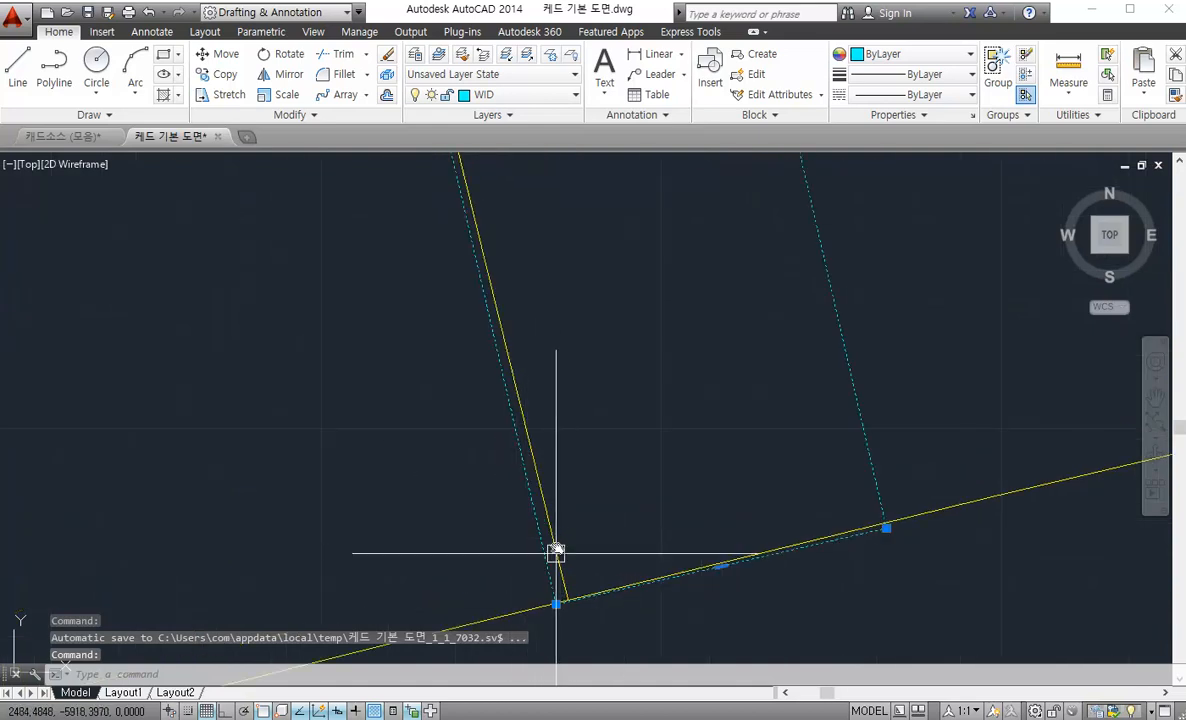
scroll(614, 529, down, 2)
scroll(573, 439, down, 2)
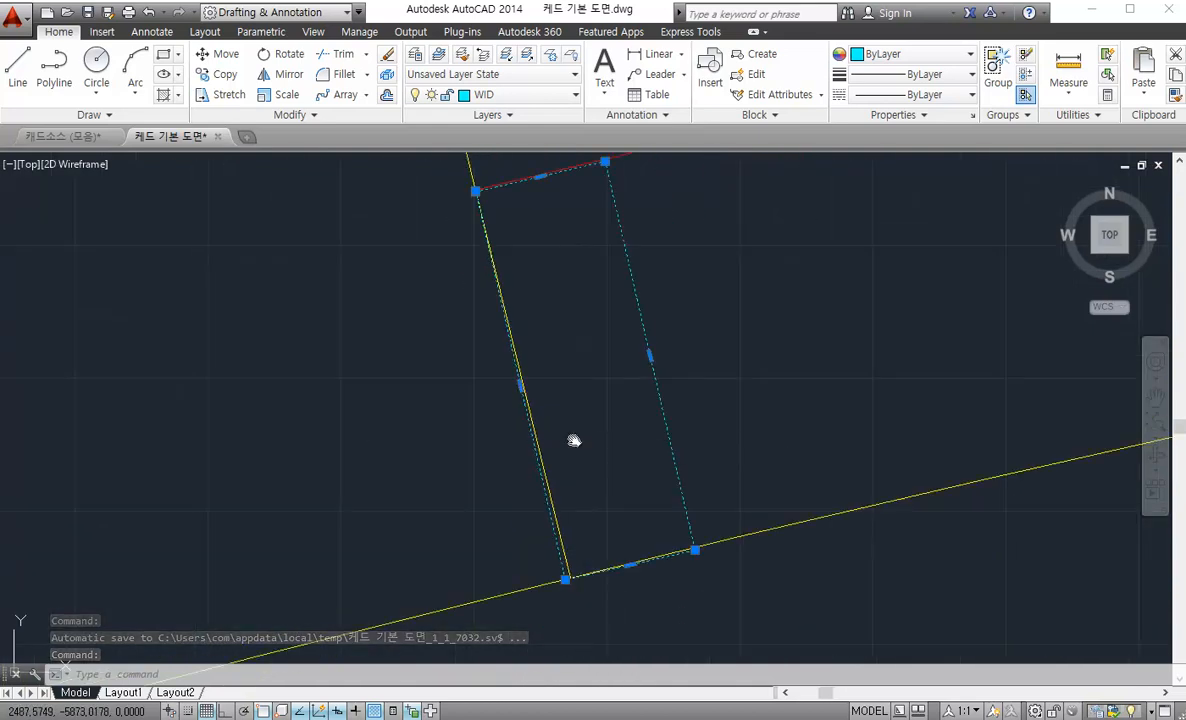
middle_drag(573, 439, 580, 450)
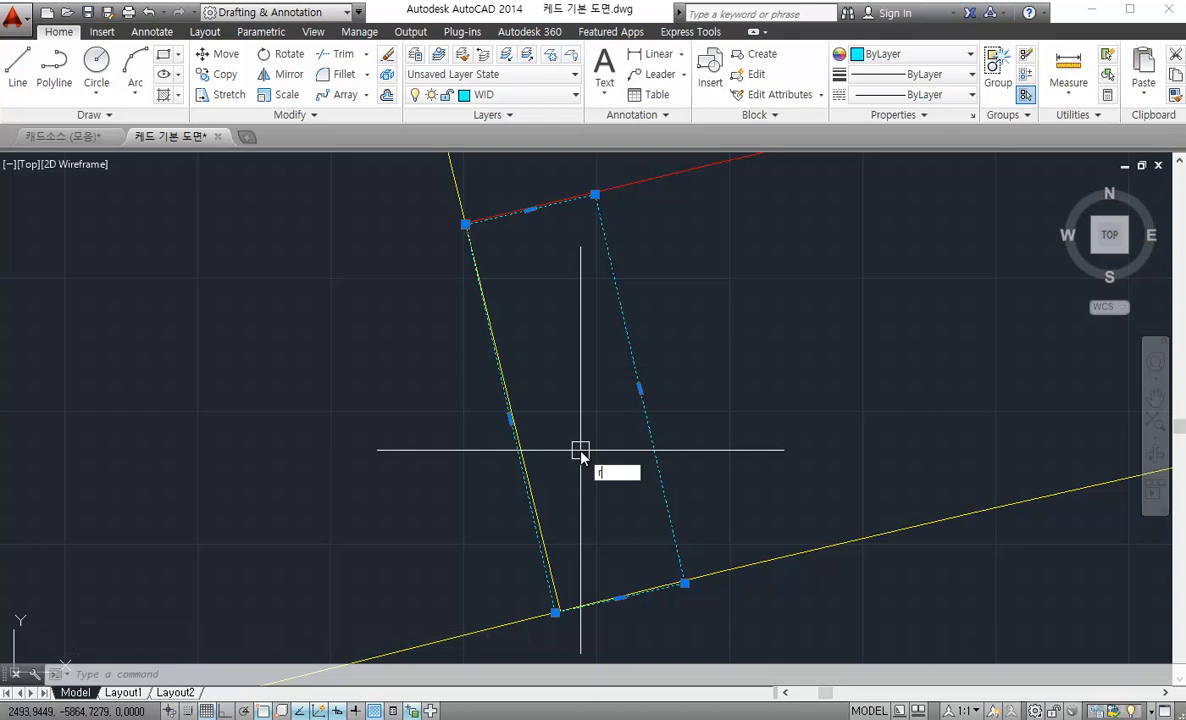
key(Escape)
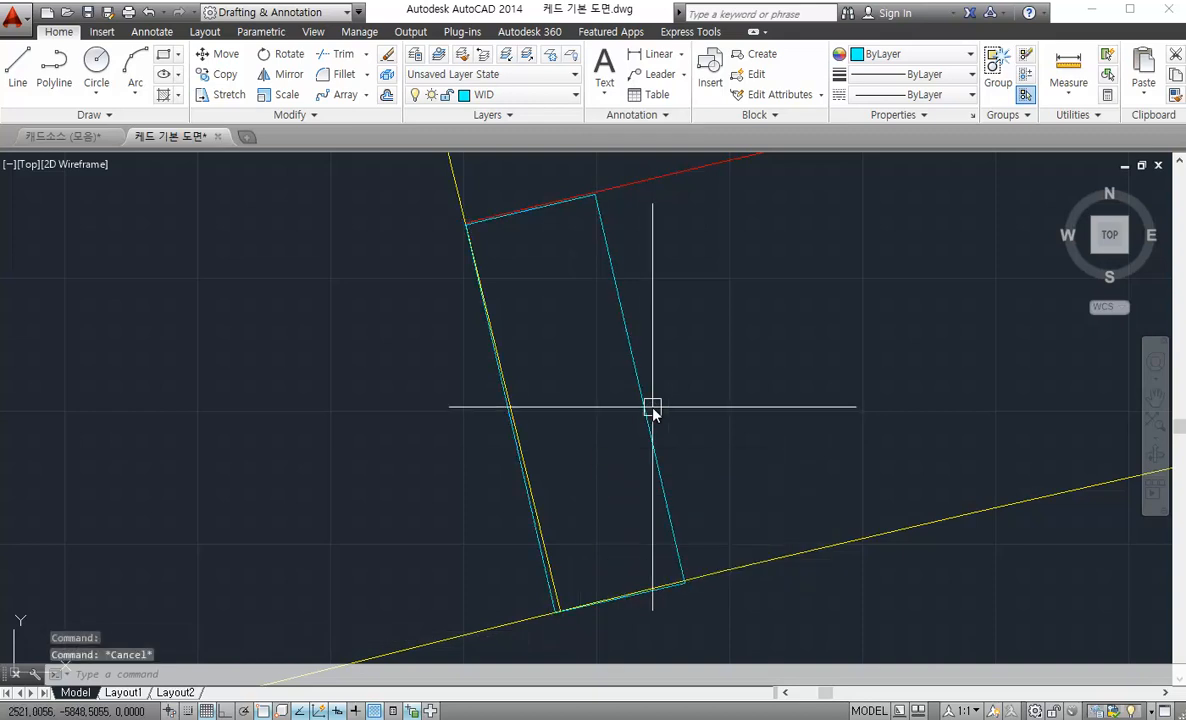
text(ro)
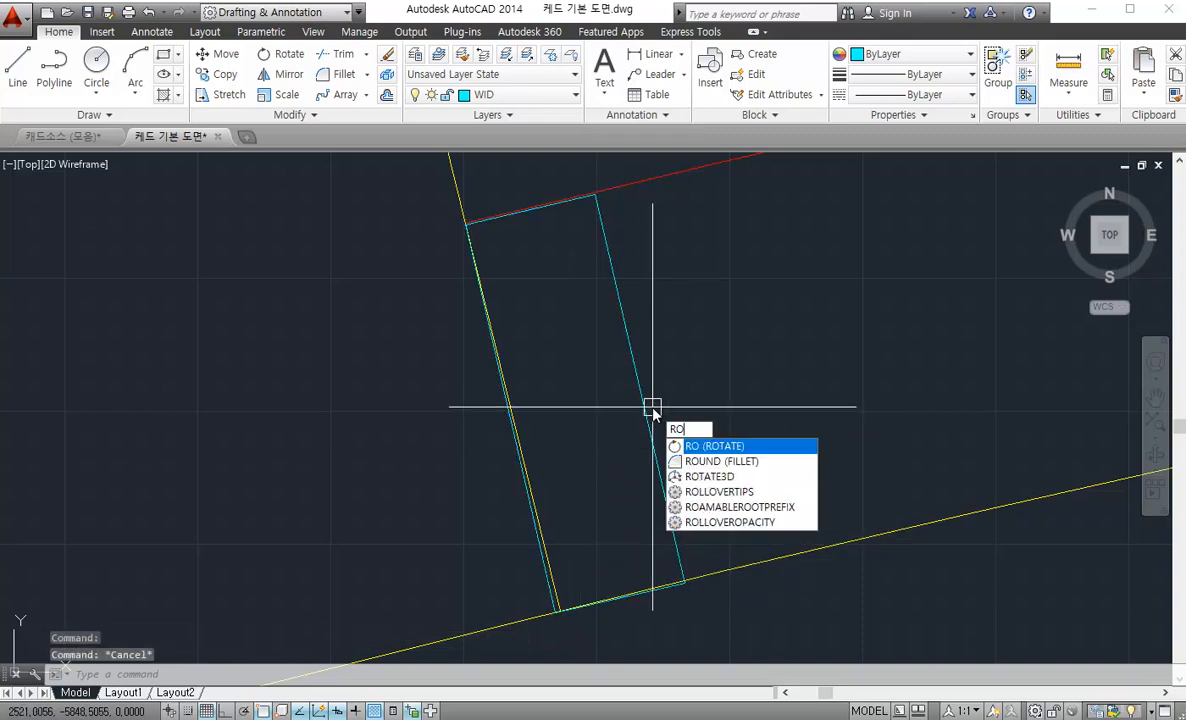
key(Return)
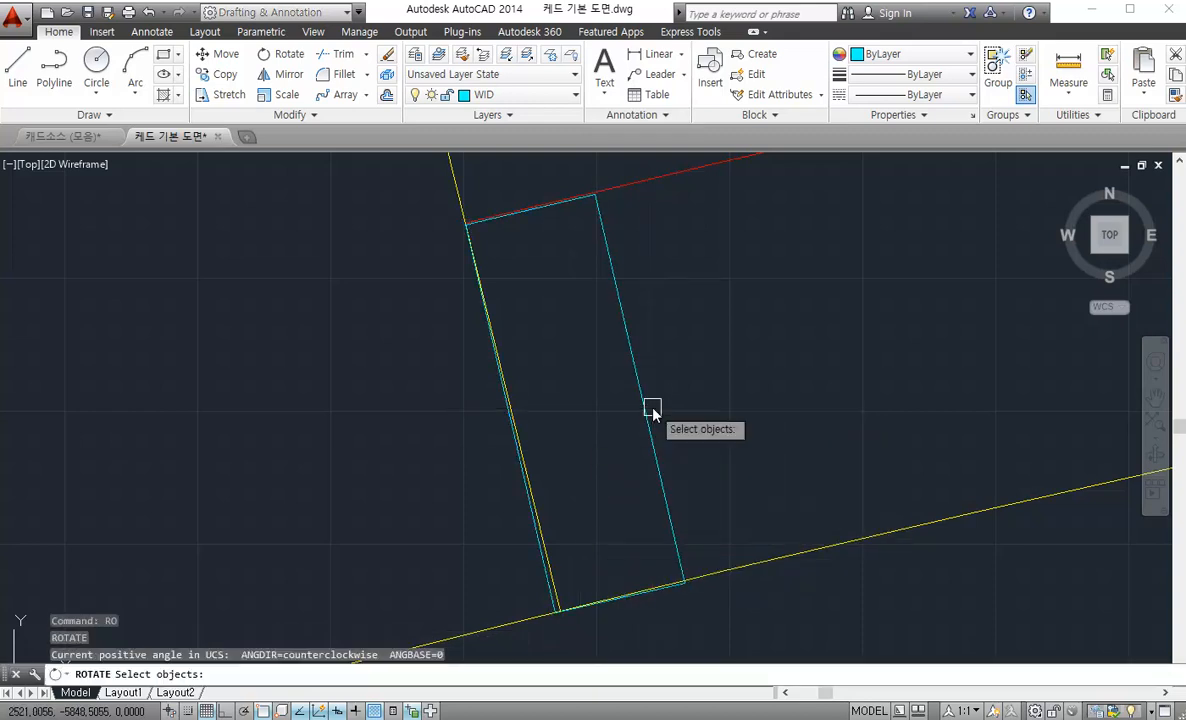
click(622, 316)
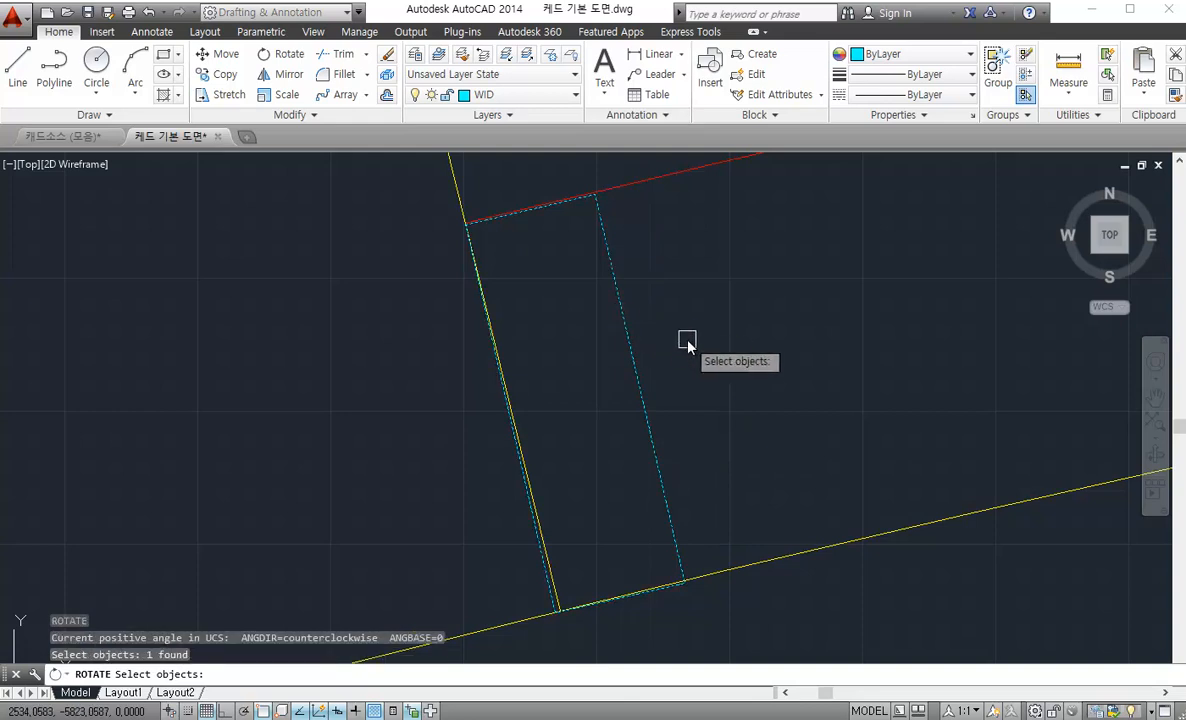
key(Return)
scroll(511, 213, up, 4)
scroll(279, 208, up, 2)
key(Escape)
Try to move the first rectangle by its lower corner to the end of the yellow cross line
click(516, 262)
scroll(555, 329, down, 10)
middle_drag(667, 422, 571, 407)
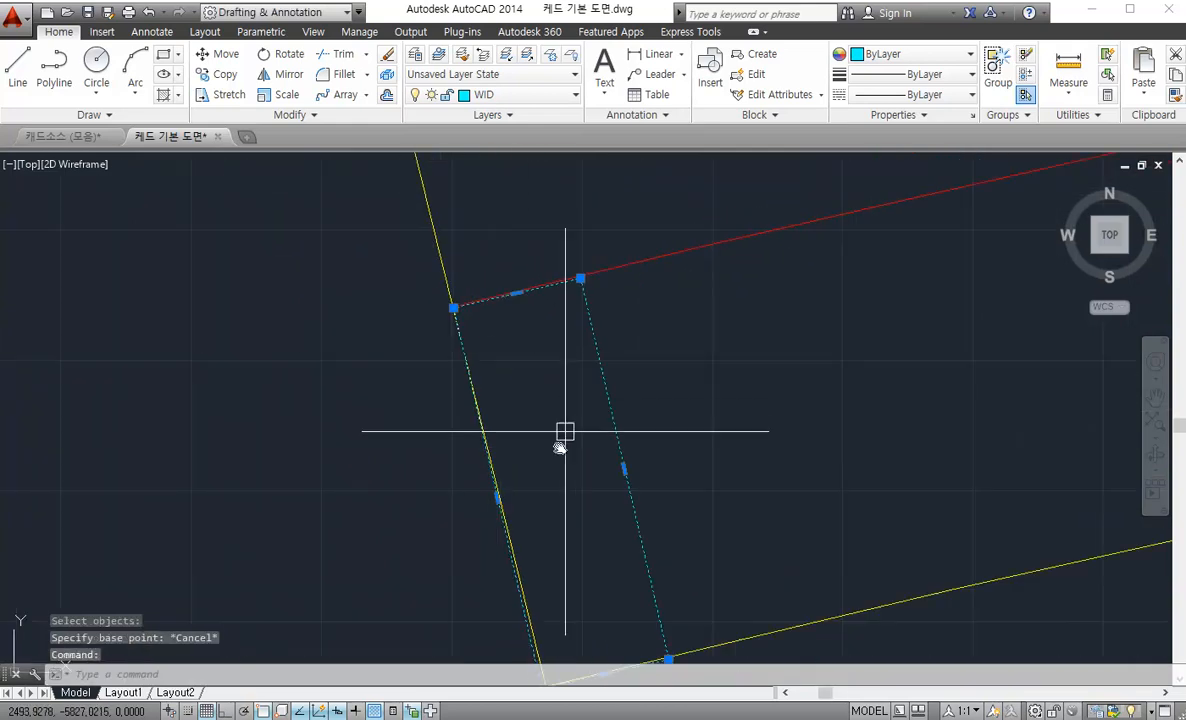
text(m)
key(Return)
click(560, 517)
middle_drag(585, 557, 615, 330)
click(612, 305)
click(571, 359)
Move the first rectangle so its lower-left corner meets the lower end of the yellow cross line
text(m)
key(Return)
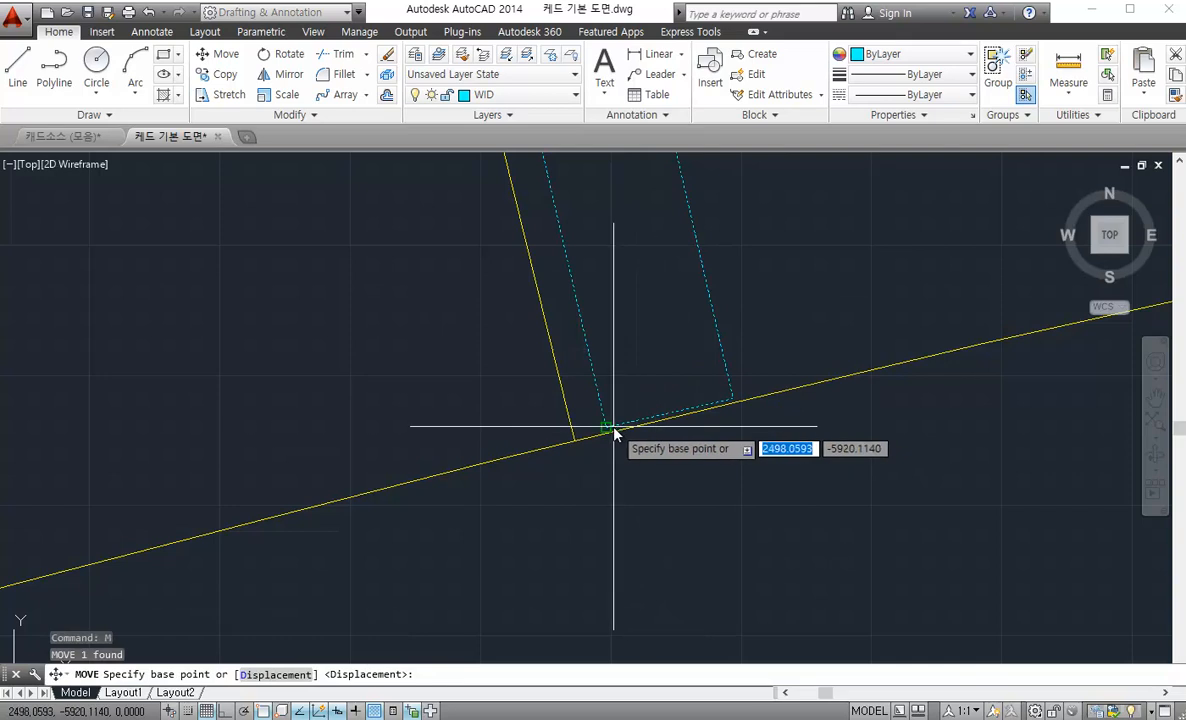
click(606, 427)
click(575, 440)
key(Escape)
middle_drag(628, 318, 602, 430)
click(667, 341)
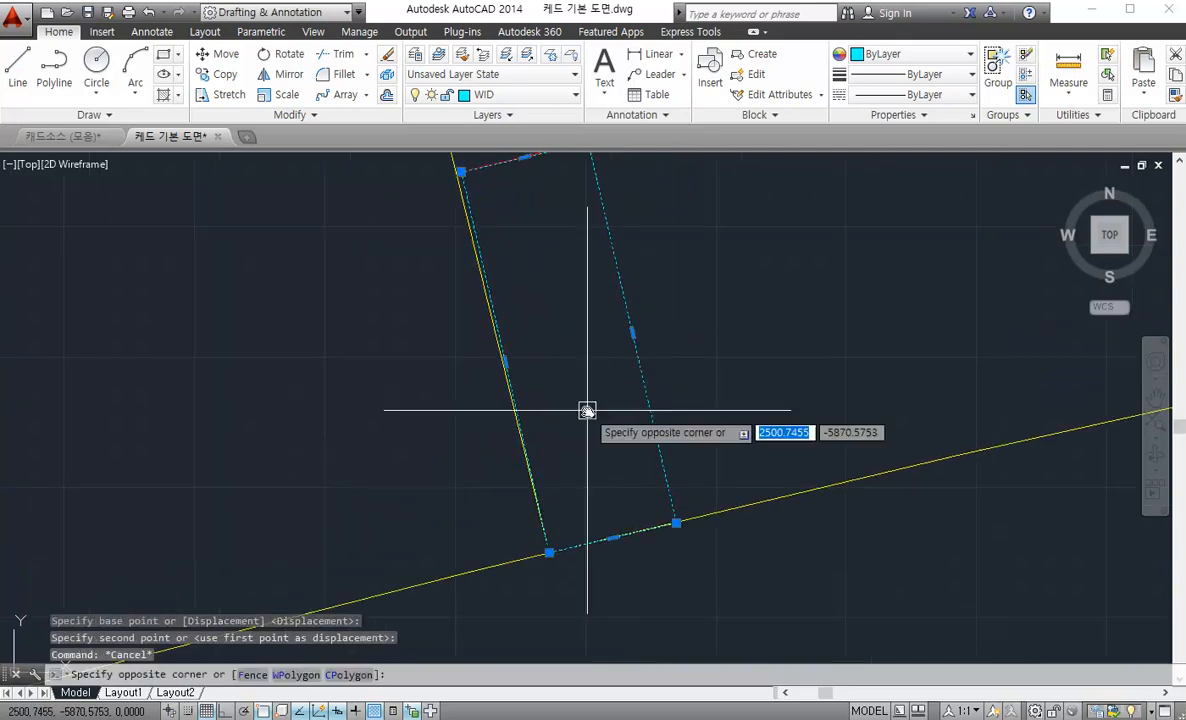
key(Escape)
Rotate the first rectangle about its lower-left corner with the Reference option, aligning its left edge with the yellow cross line
scroll(553, 558, up, 2)
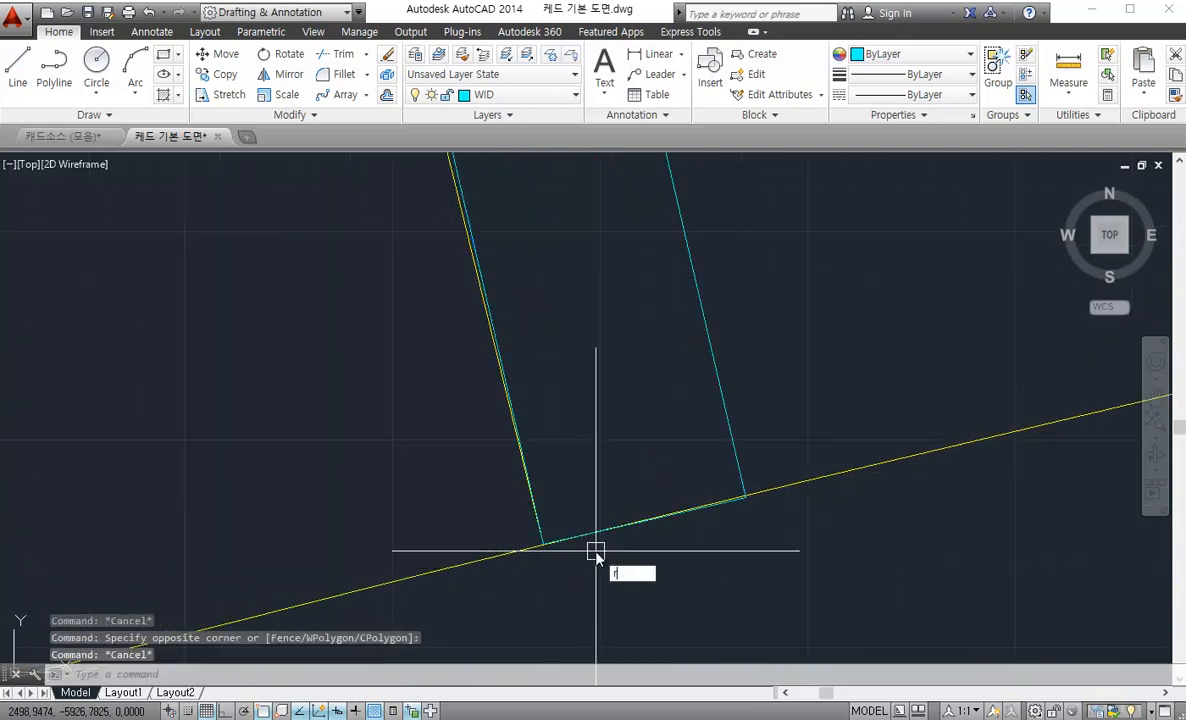
text(ro)
key(Return)
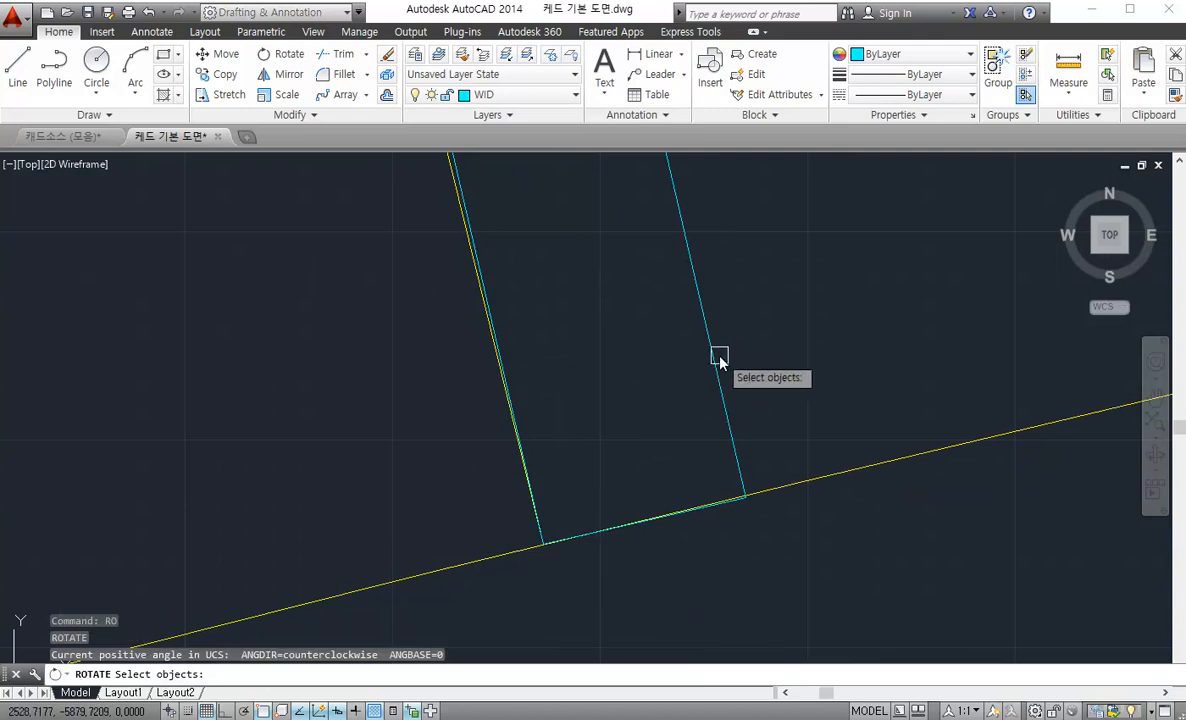
click(716, 355)
key(Return)
scroll(570, 600, up, 2)
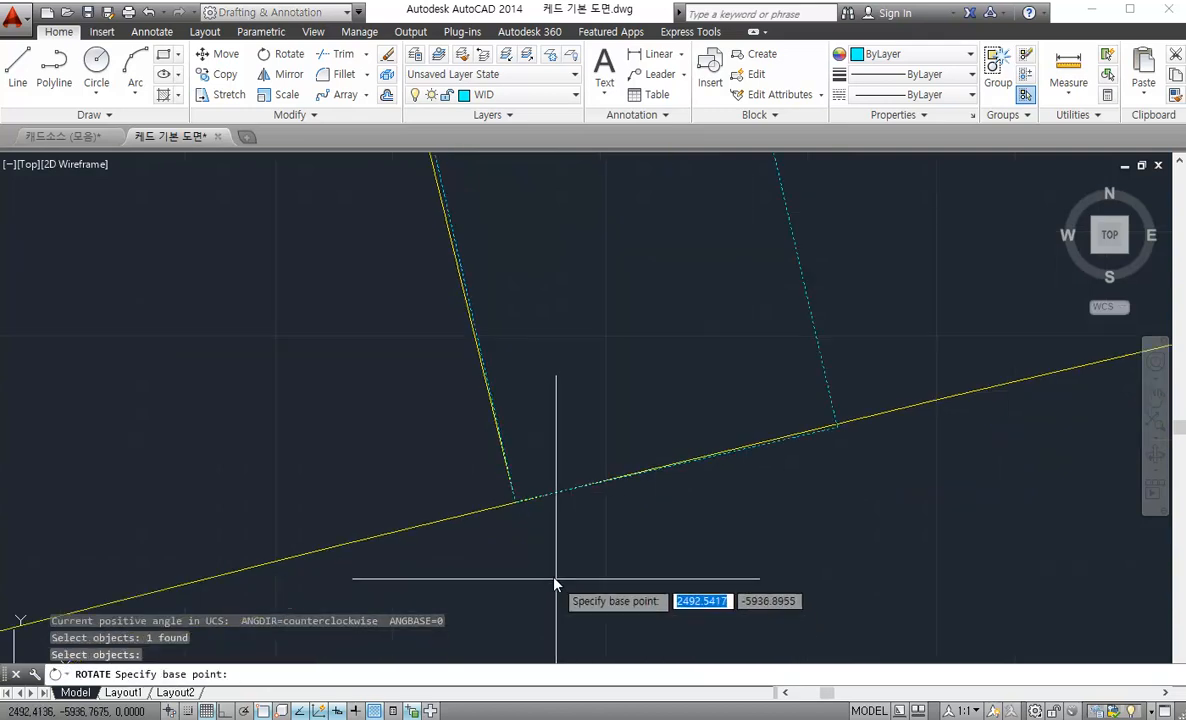
click(516, 502)
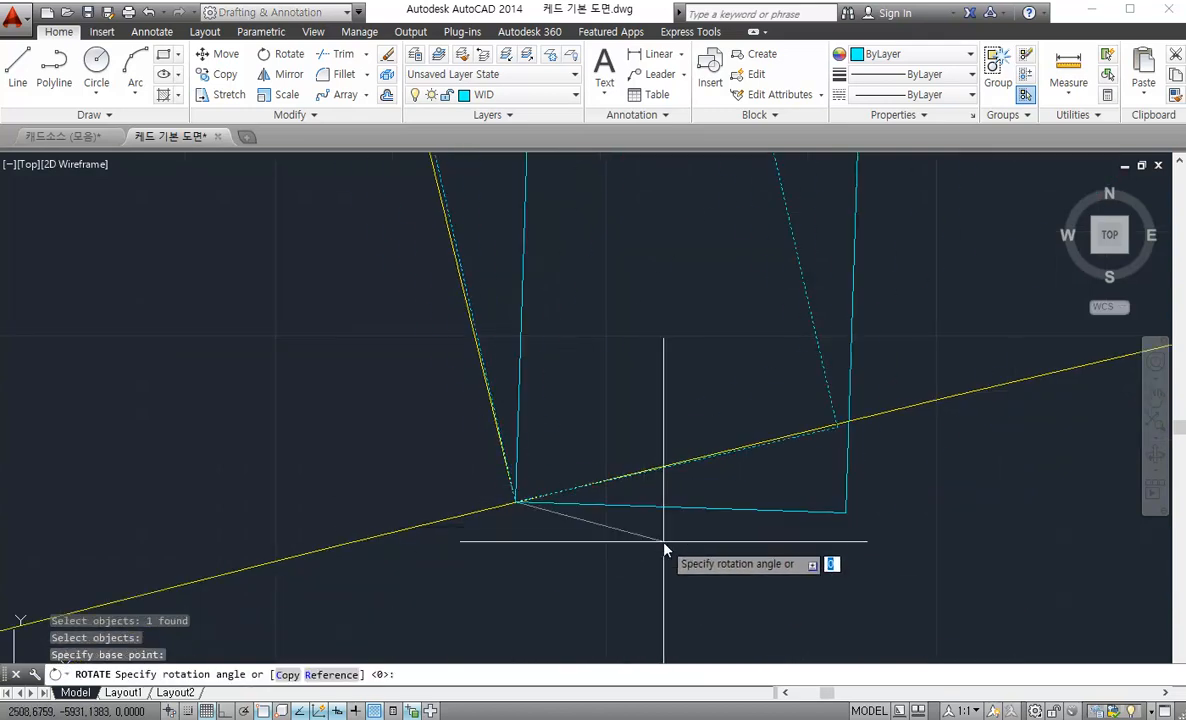
text(r)
key(Return)
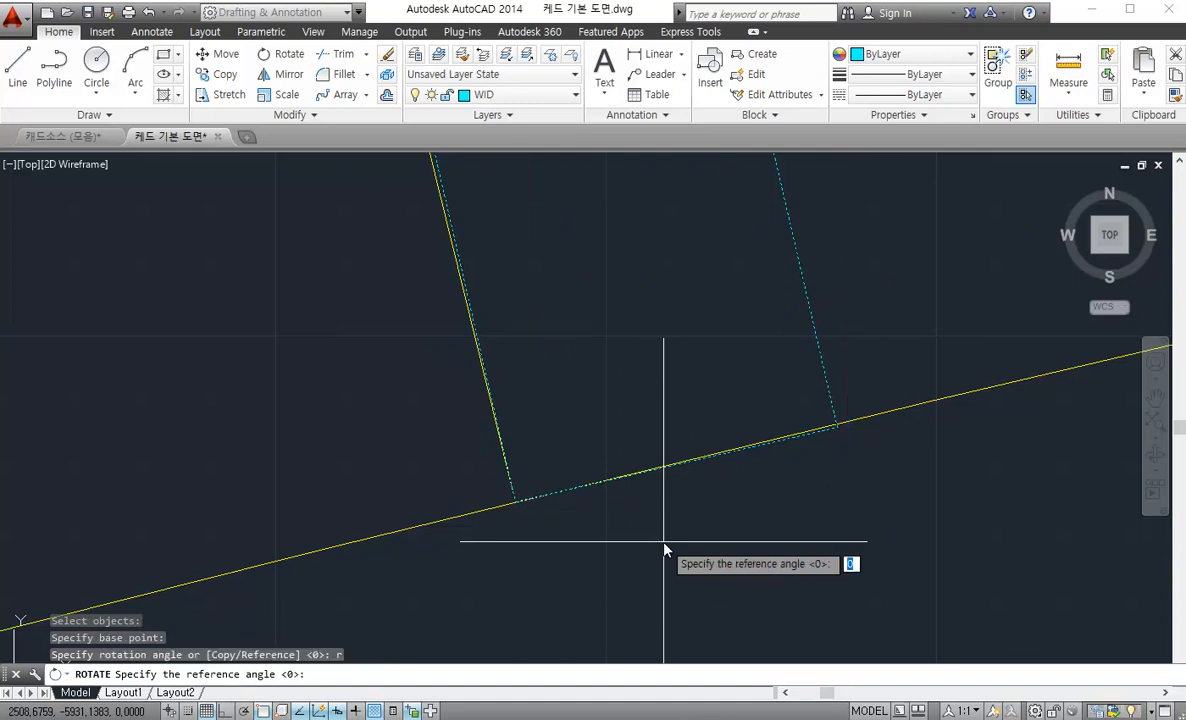
click(517, 506)
scroll(540, 495, up, 1)
middle_drag(588, 467, 606, 649)
scroll(508, 375, up, 4)
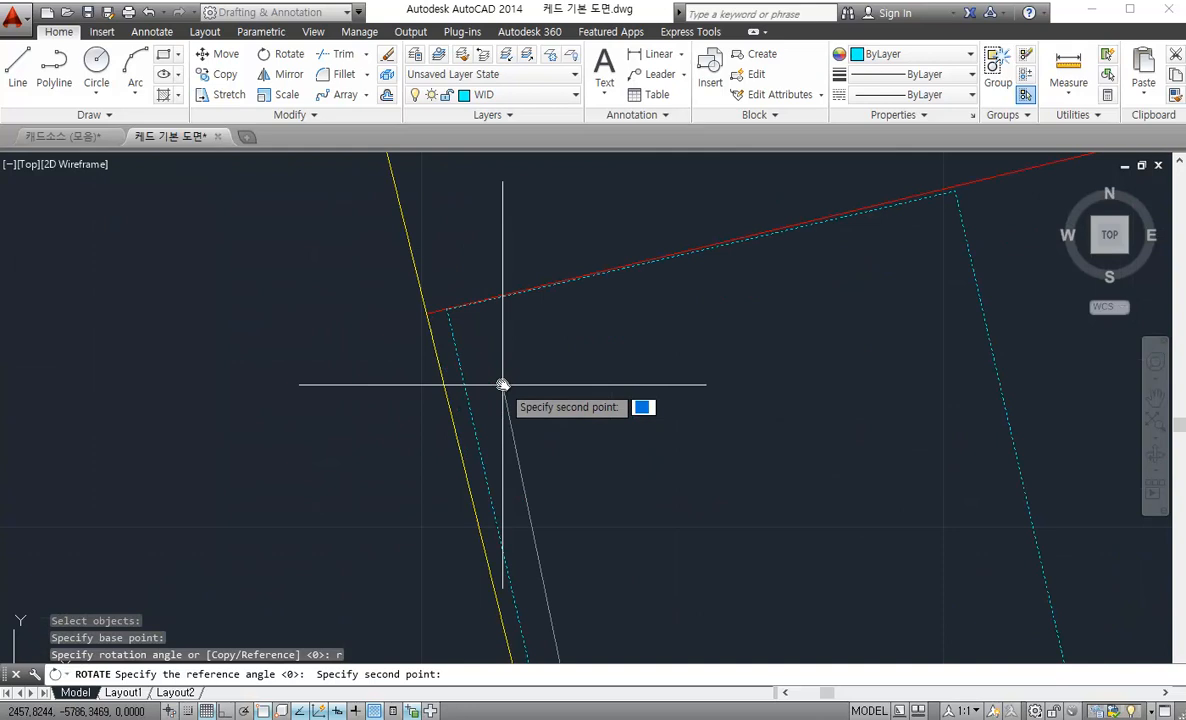
click(448, 310)
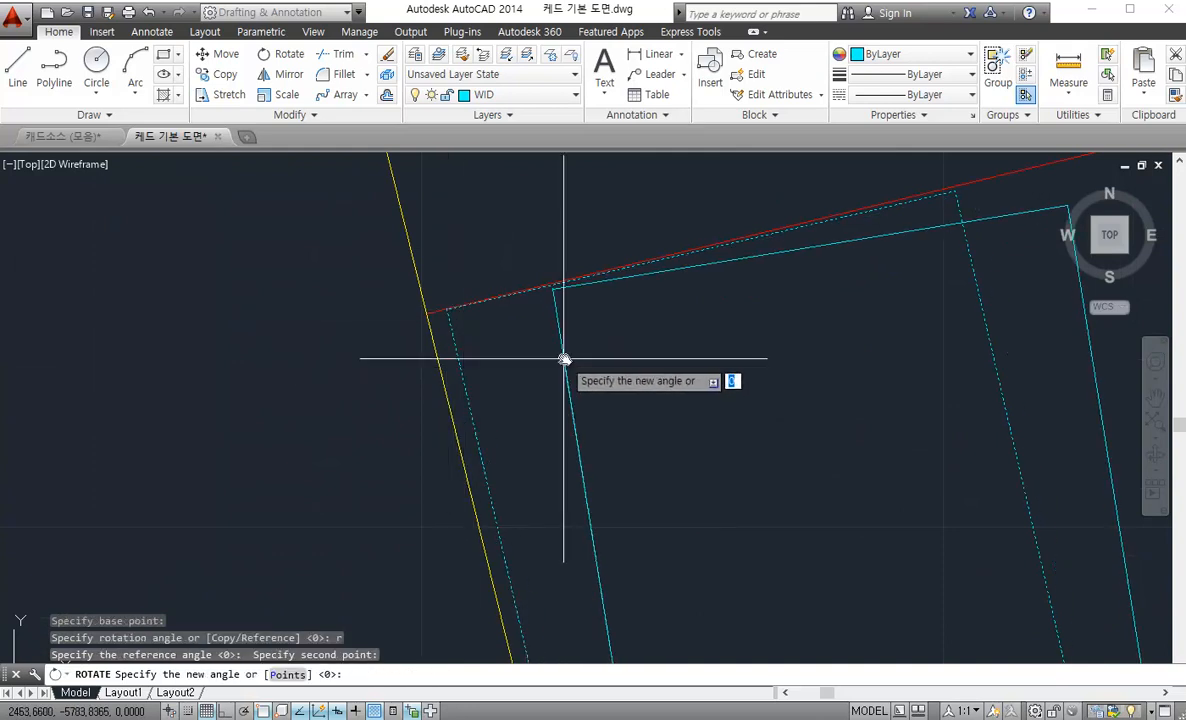
click(429, 320)
scroll(509, 347, down, 3)
scroll(533, 491, up, 2)
key(Escape)
Turn off the CEN layer and the current WID layer, with the curved wall's far end in view
scroll(484, 345, down, 3)
middle_drag(486, 346, 480, 444)
scroll(534, 410, down, 5)
middle_drag(561, 406, 411, 421)
scroll(785, 432, down, 1)
middle_drag(800, 437, 564, 384)
scroll(784, 398, down, 2)
middle_drag(782, 397, 480, 241)
middle_drag(913, 408, 606, 236)
scroll(834, 569, up, 6)
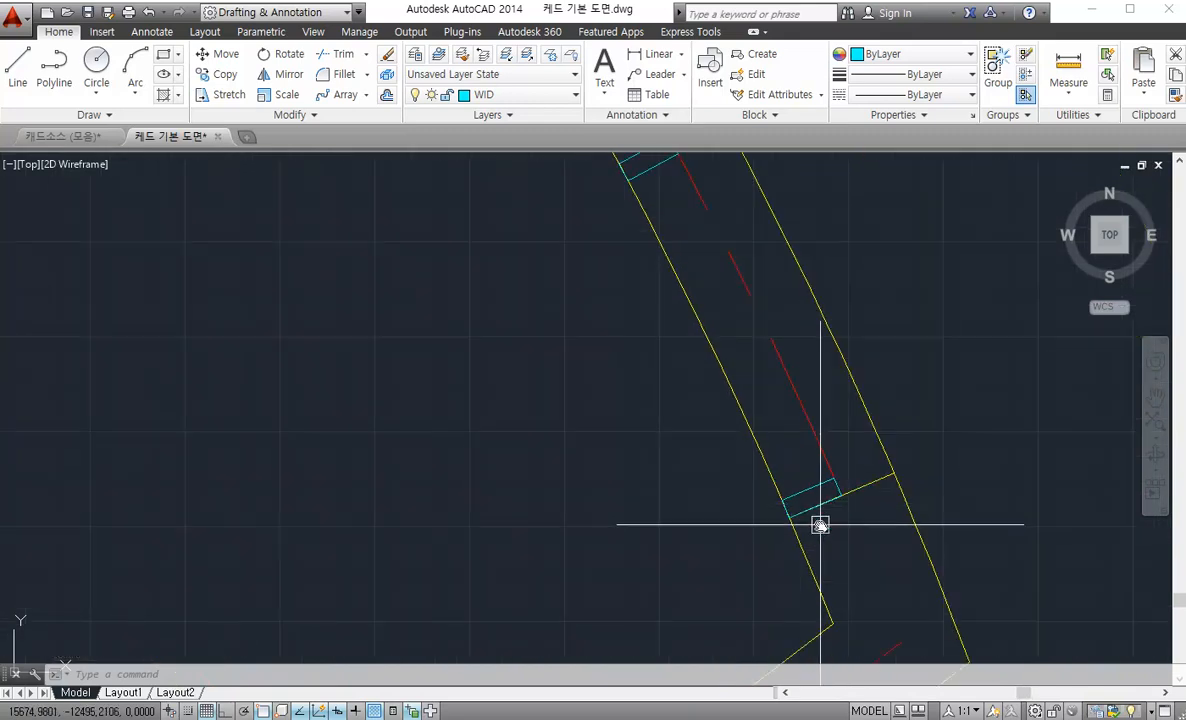
middle_drag(756, 410, 603, 328)
click(548, 96)
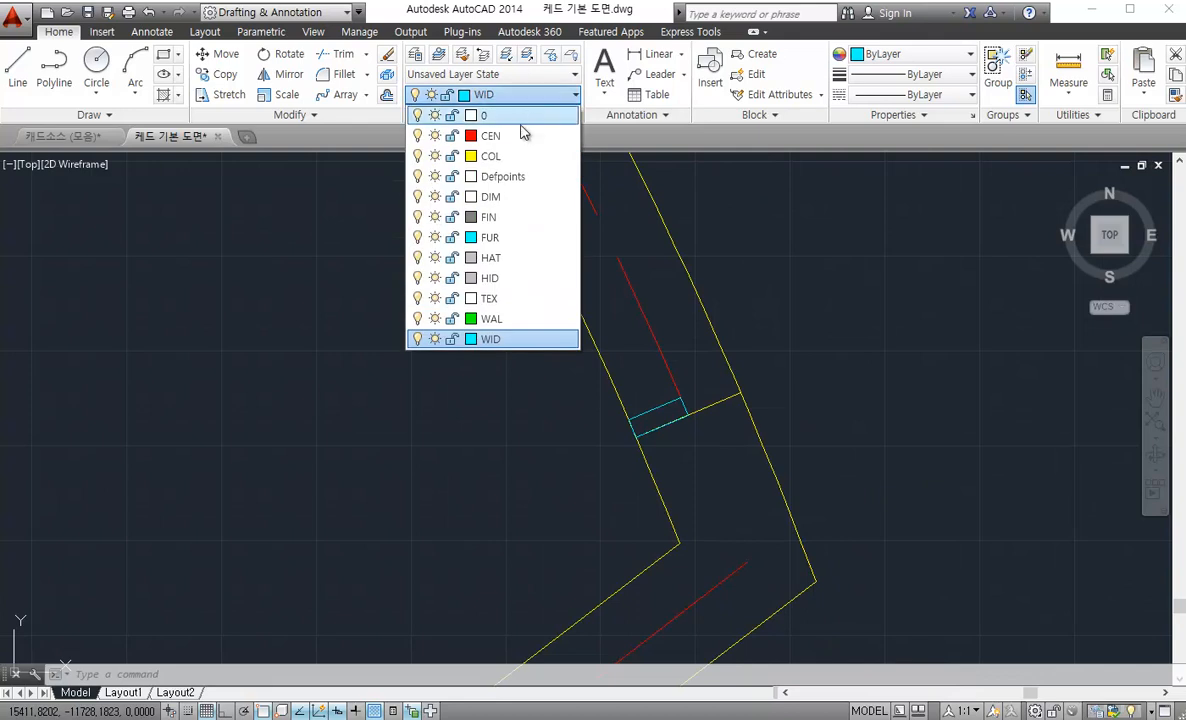
click(416, 137)
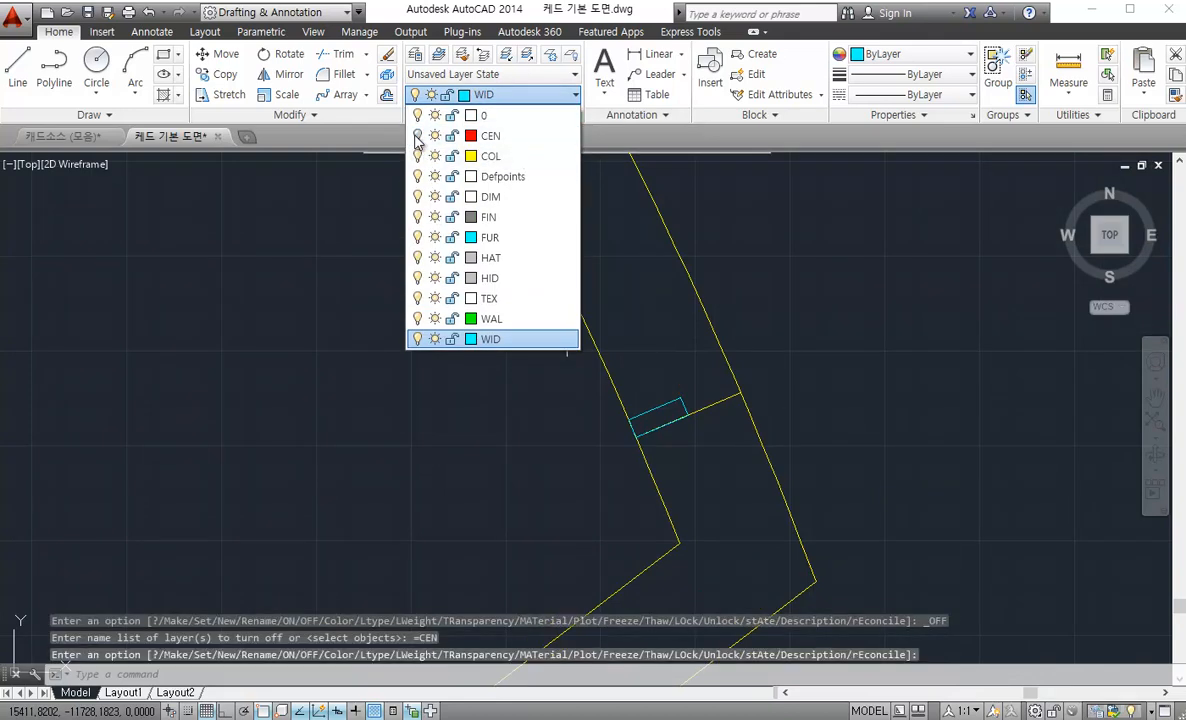
click(418, 339)
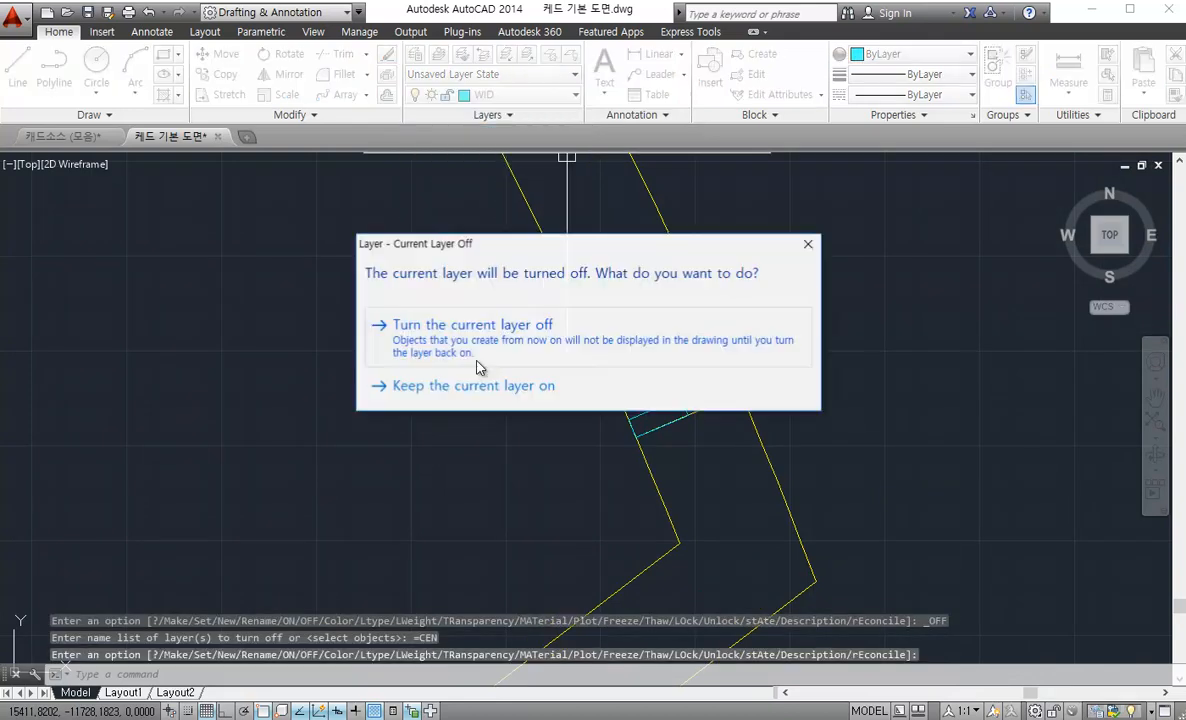
click(520, 344)
Trim away the curved wall's inner arc between the two yellow cross lines
middle_drag(768, 384, 677, 398)
text(tr)
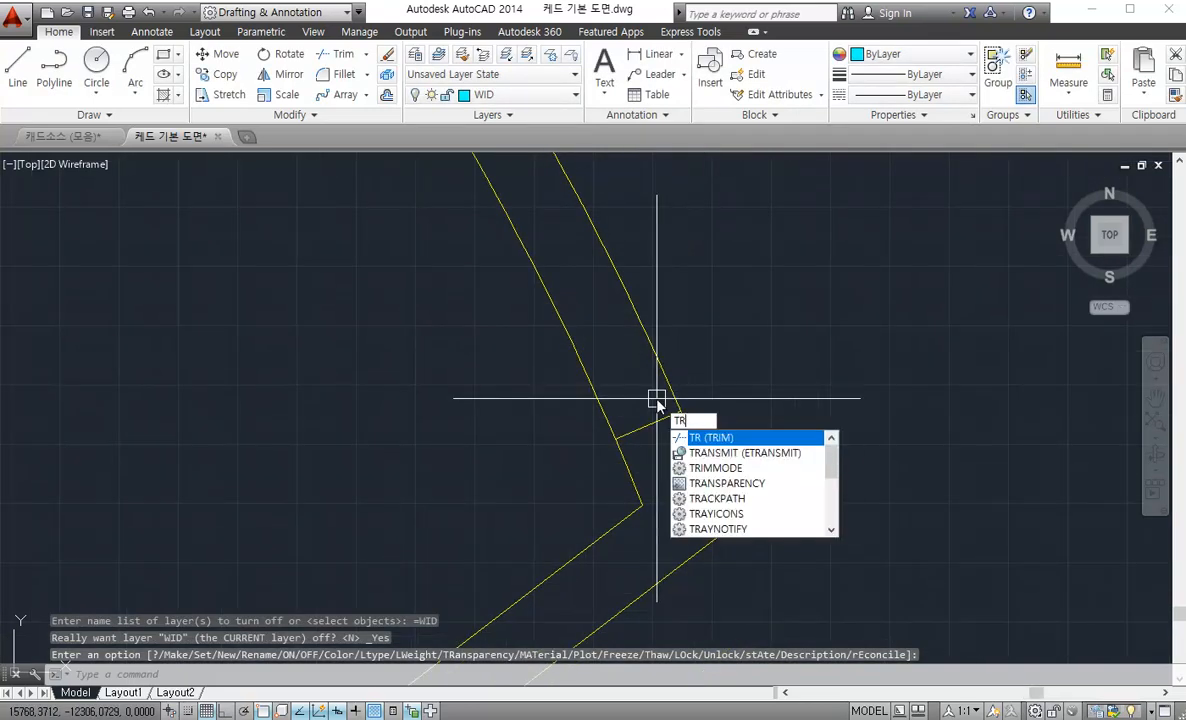
key(Return)
key(Return)
click(599, 404)
scroll(686, 446, down, 6)
middle_drag(304, 233, 490, 457)
scroll(200, 330, up, 3)
scroll(336, 201, down, 1)
key(Escape)
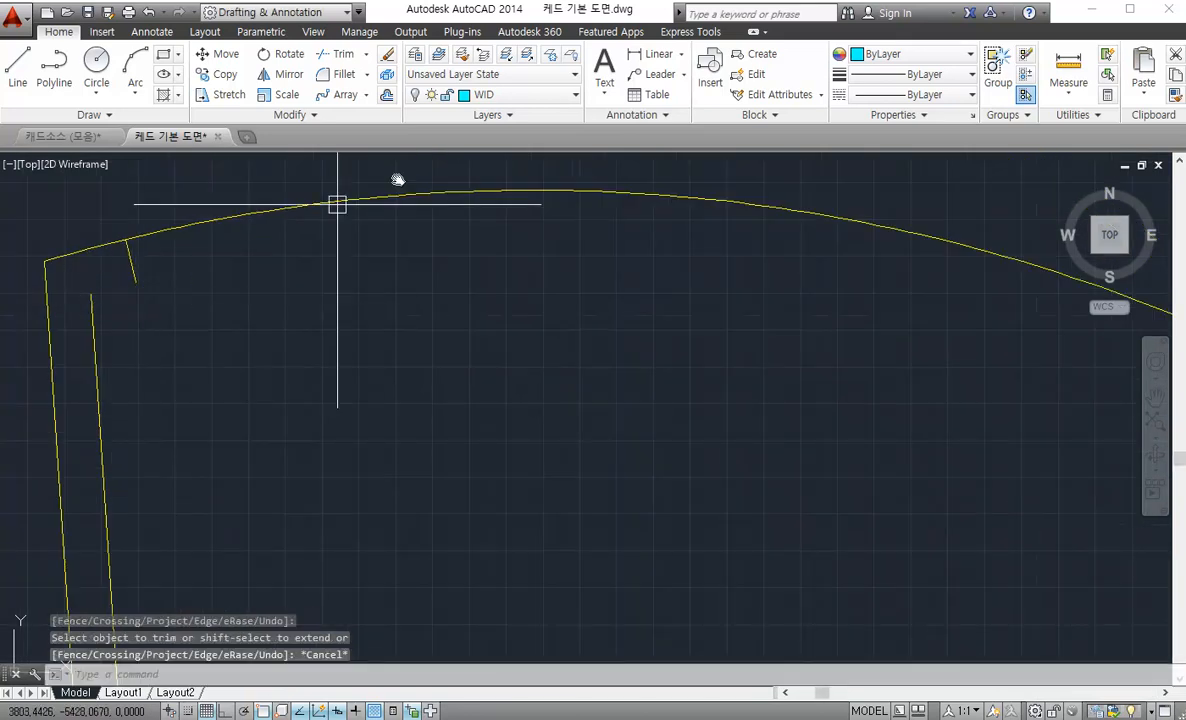
Make COL the current layer and draw a line joining the near cross line's inner end to the side wall's inner line
click(540, 95)
click(519, 156)
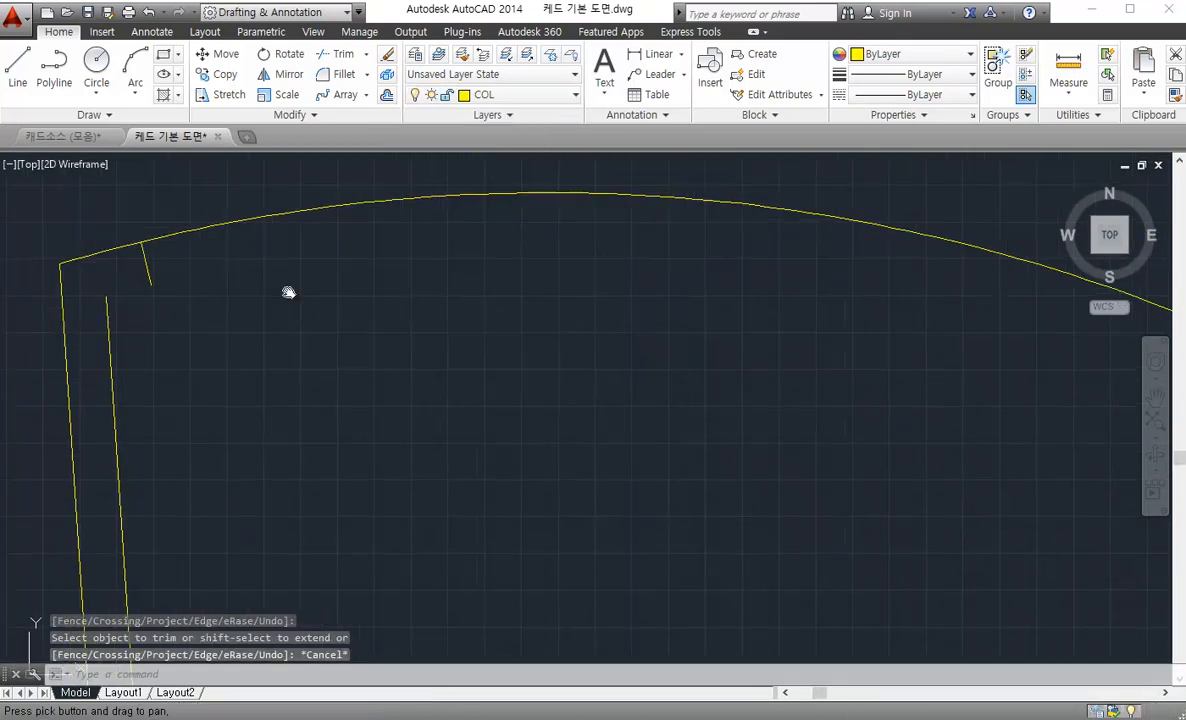
text(l)
key(Return)
click(153, 293)
key(Escape)
scroll(220, 327, down, 2)
middle_drag(212, 326, 341, 316)
scroll(588, 479, down, 3)
scroll(636, 447, up, 3)
scroll(654, 456, down, 2)
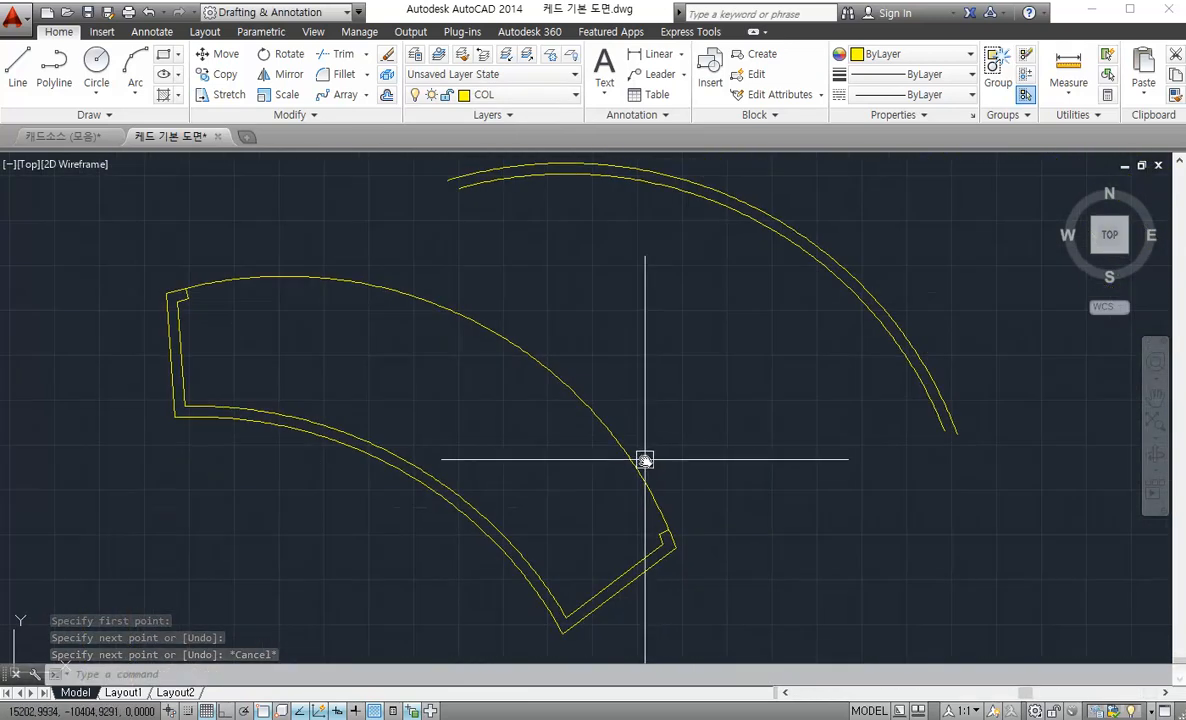
Trim the outer arc's end pieces beyond the cross lines at both ends of the curved wall
click(470, 90)
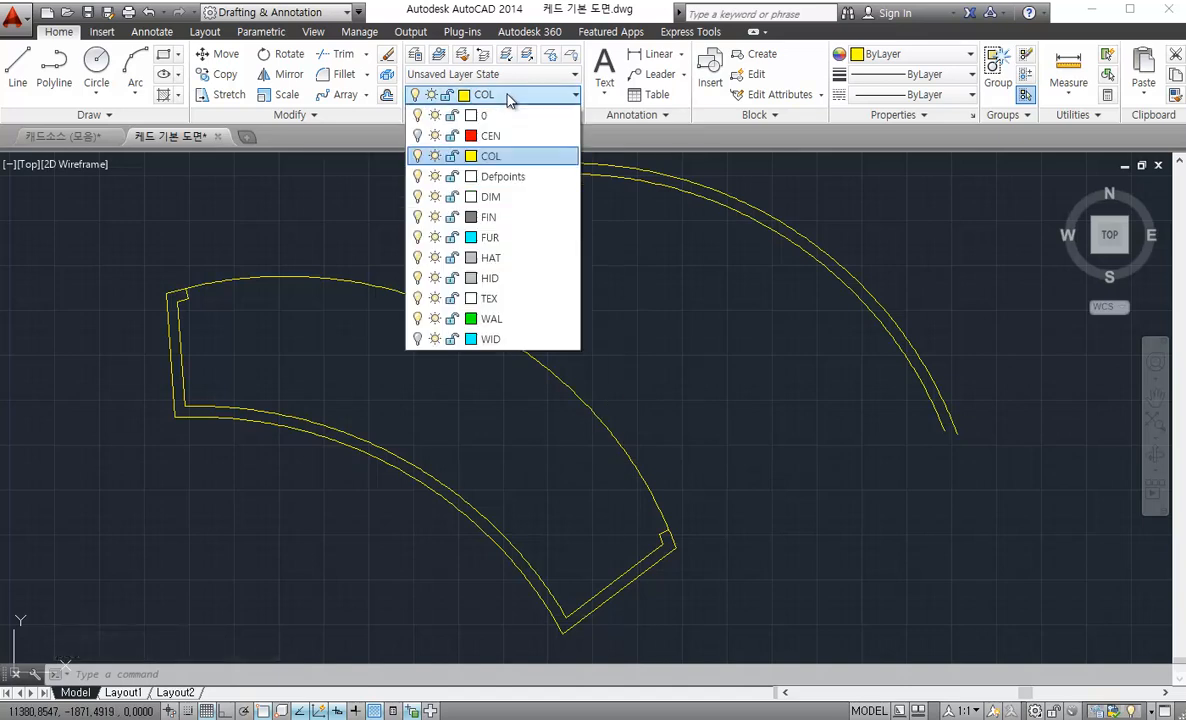
scroll(685, 525, up, 3)
text(tr)
key(Return)
key(Return)
click(663, 528)
scroll(650, 522, down, 2)
middle_drag(606, 498, 698, 544)
scroll(698, 544, down, 2)
scroll(249, 323, up, 4)
click(217, 334)
key(Escape)
key(Escape)
middle_drag(275, 342, 284, 343)
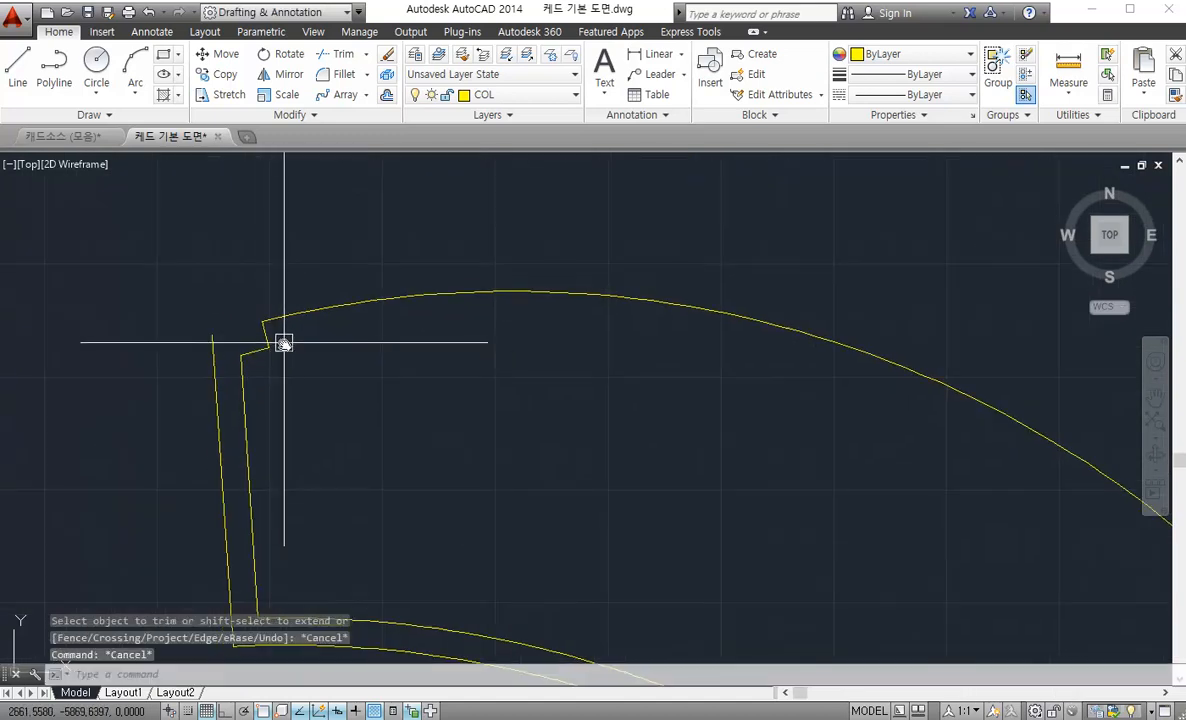
Try to draw a line from the outer arc's near end to the side wall's outer line
key(Return)
click(262, 321)
click(212, 325)
key(Escape)
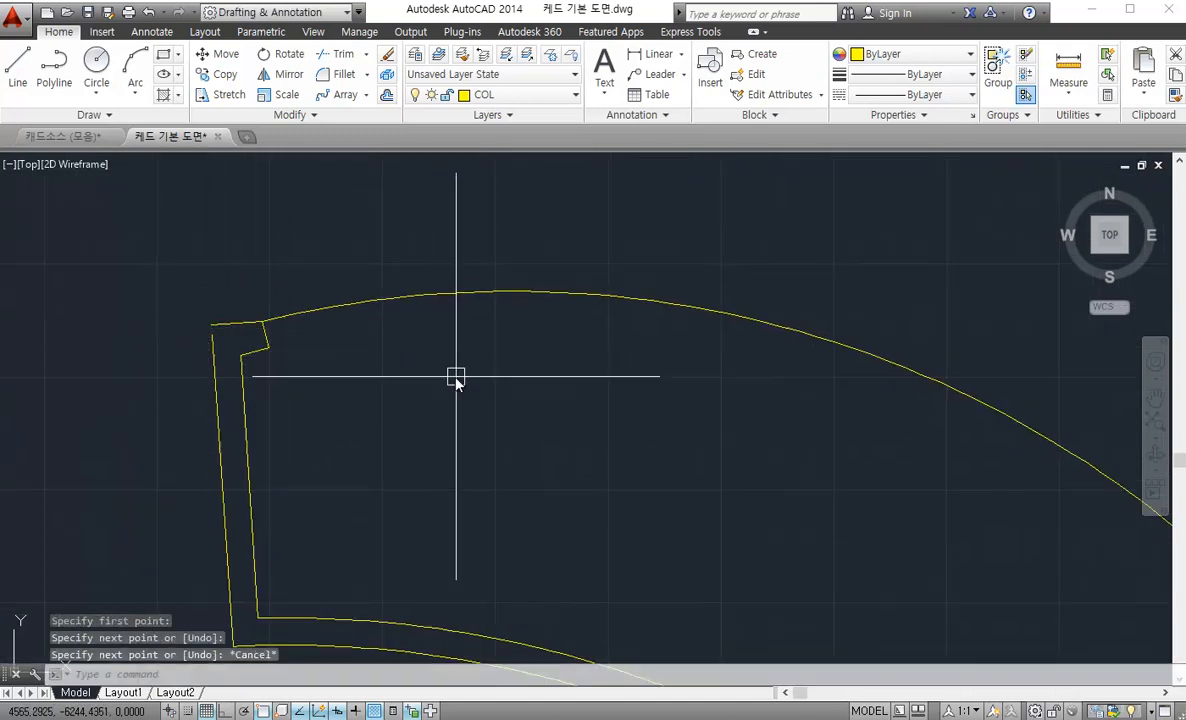
Draw a line from the outer arc's near end to the upper endpoint of the side wall's outer line
scroll(250, 322, up, 4)
middle_drag(208, 344, 306, 339)
text(l)
key(Return)
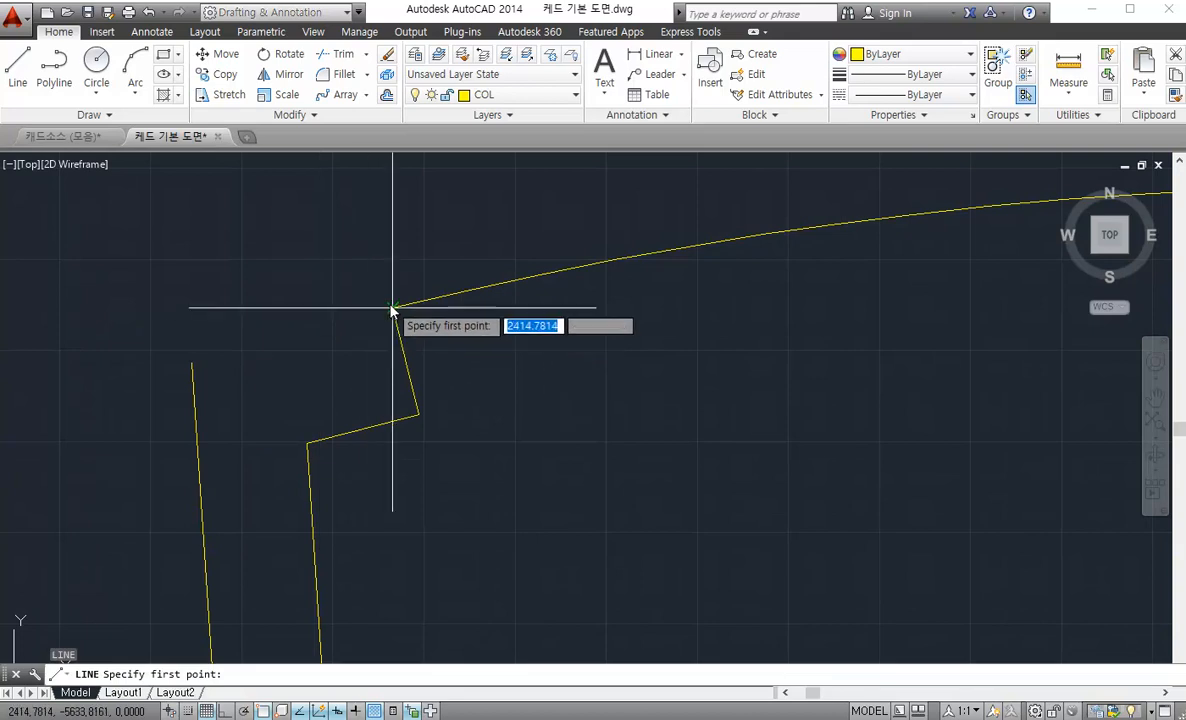
click(393, 310)
click(192, 362)
key(Escape)
Draw a line from the outer arc's far end to the outer corner of the adjoining end wall
scroll(880, 510, down, 8)
middle_drag(880, 510, 255, 290)
middle_drag(745, 390, 335, 212)
scroll(573, 438, up, 4)
text(l)
key(Return)
click(506, 423)
click(535, 492)
key(Escape)
scroll(620, 452, down, 2)
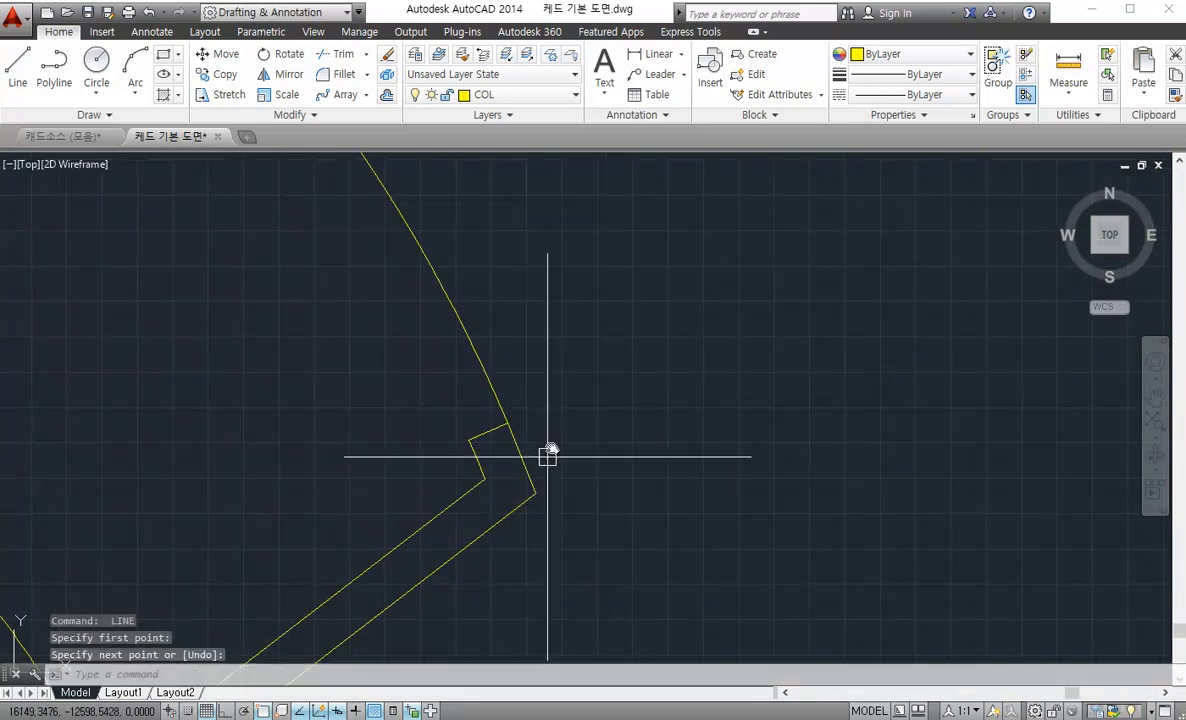
middle_drag(573, 445, 579, 450)
Turn the CEN and WID layers back on
click(513, 94)
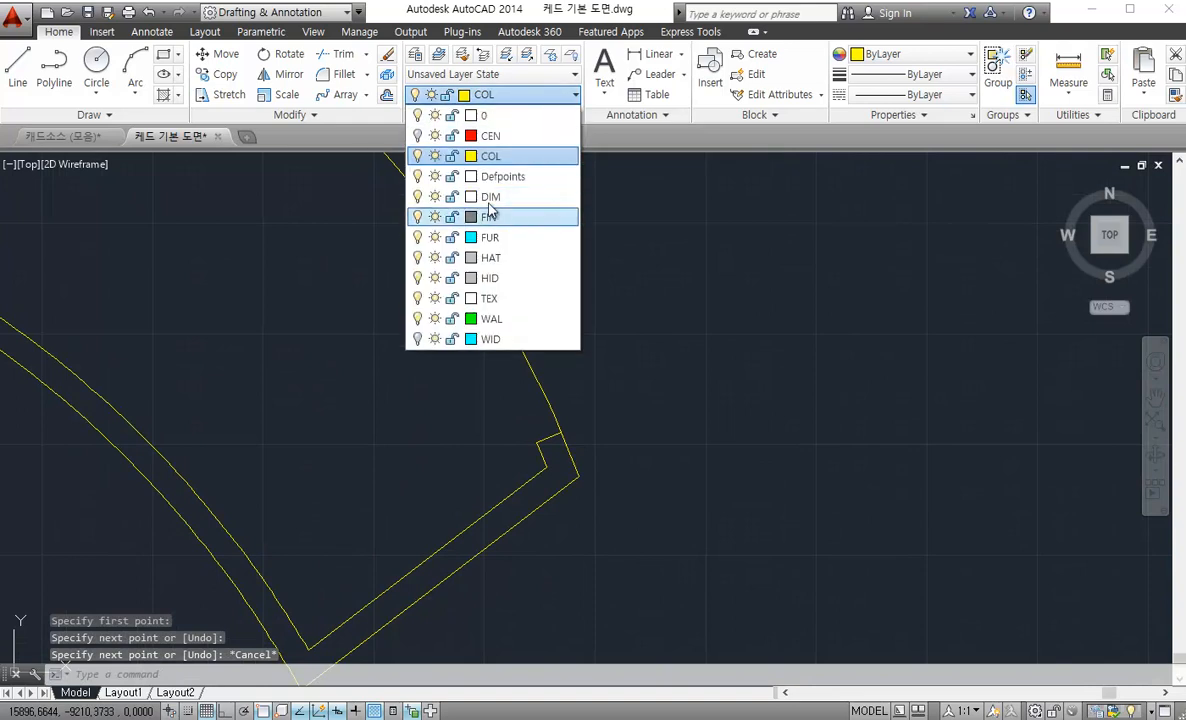
click(418, 136)
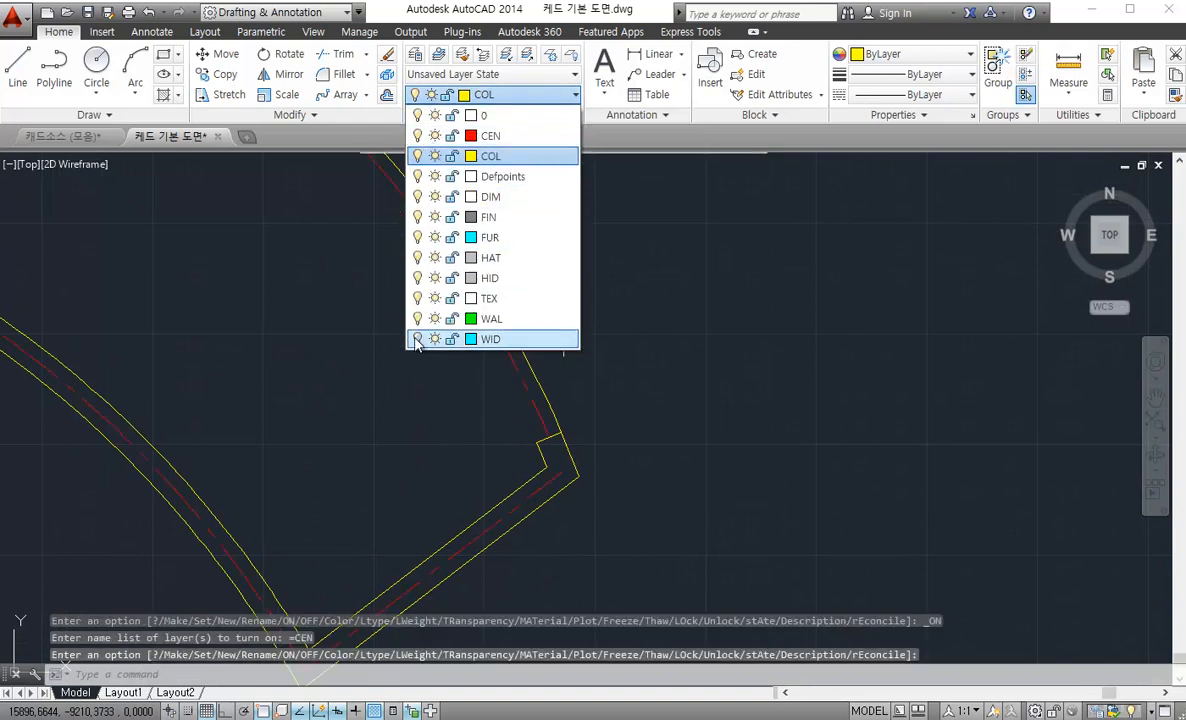
click(611, 387)
scroll(562, 400, down, 2)
middle_drag(556, 400, 622, 498)
scroll(636, 460, down, 4)
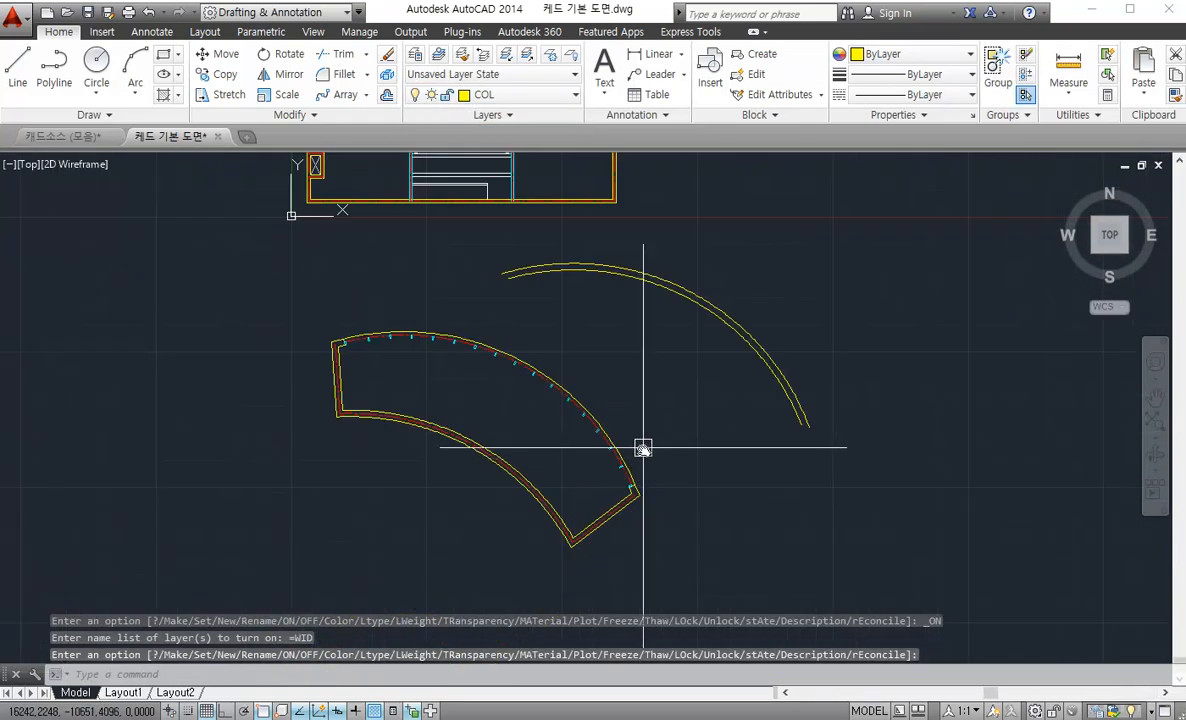
scroll(768, 375, up, 2)
Move the inner of the two detached arcs by its lower endpoint onto the end wall's inner corner
click(774, 369)
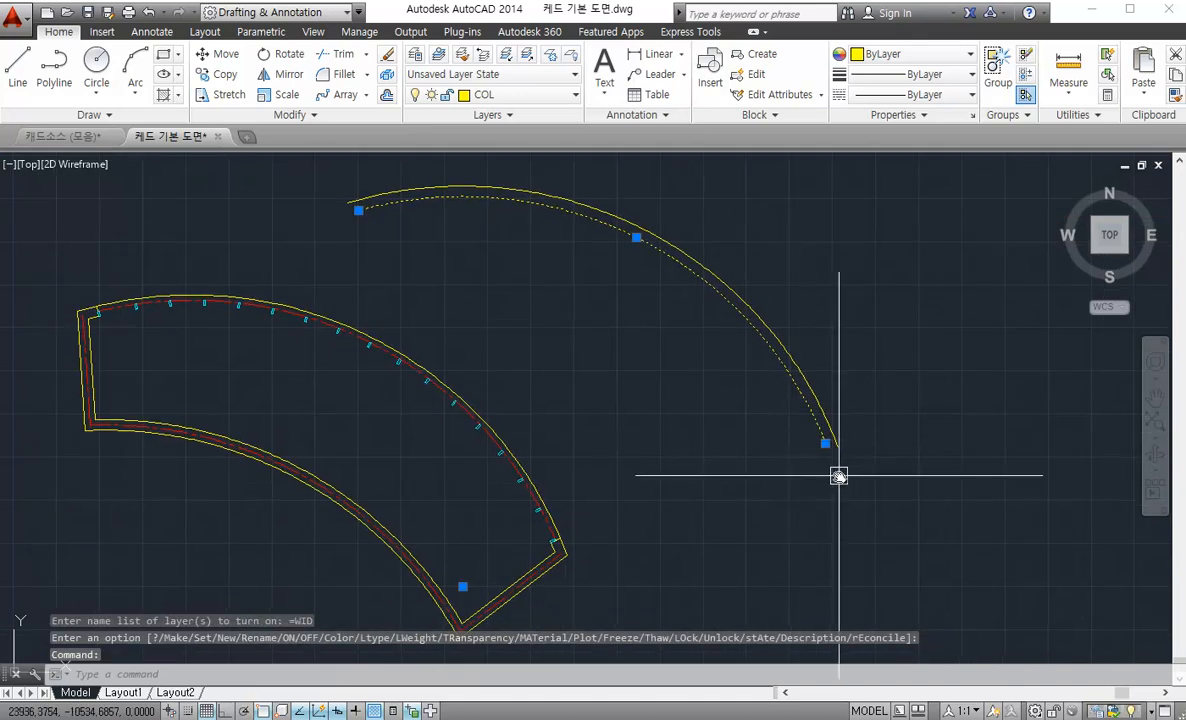
text(m)
key(Return)
click(822, 446)
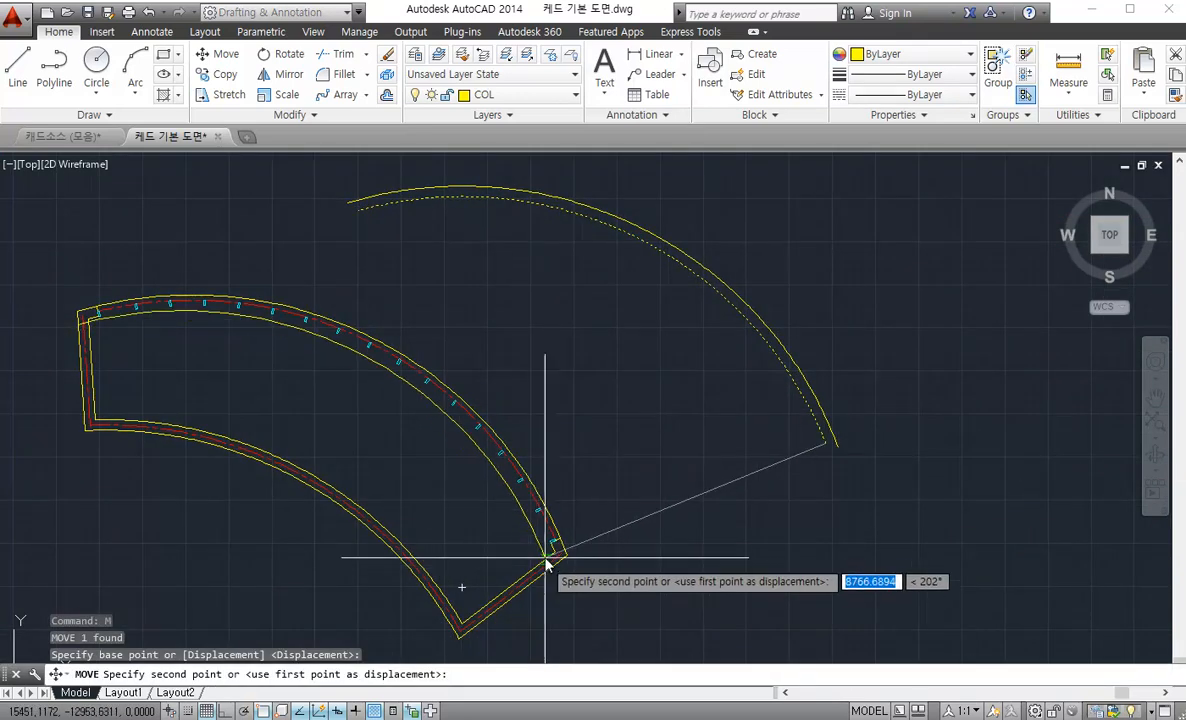
scroll(548, 548, up, 5)
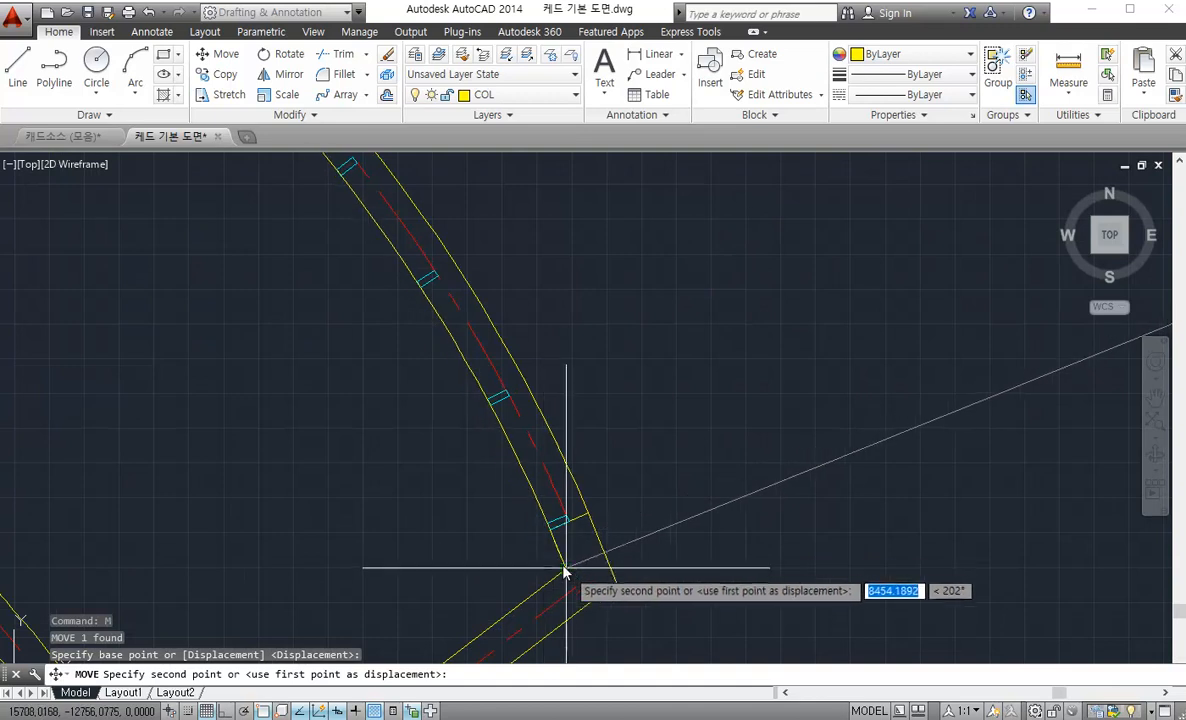
key(Escape)
scroll(540, 508, down, 6)
scroll(450, 418, up, 6)
key(Escape)
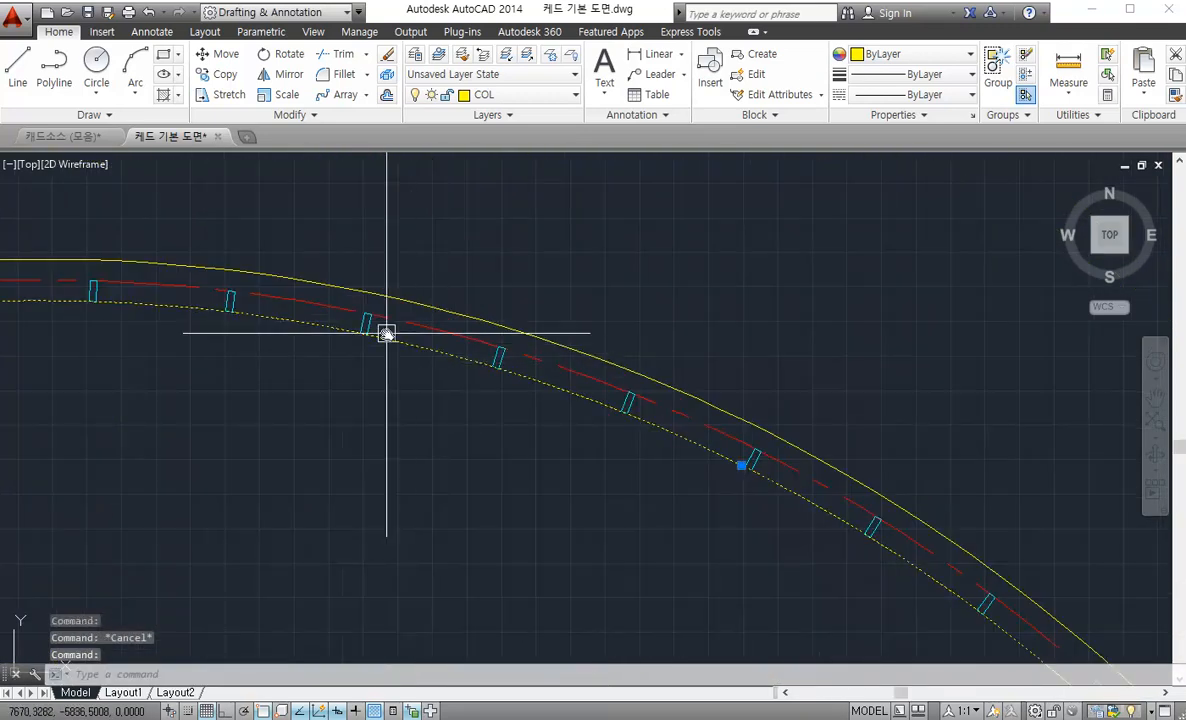
Select the curved wall's outer arc and examine how the WID rectangles sit between the two arcs
middle_drag(403, 345, 430, 384)
middle_drag(471, 334, 470, 337)
click(453, 345)
scroll(318, 334, down, 4)
scroll(367, 312, up, 2)
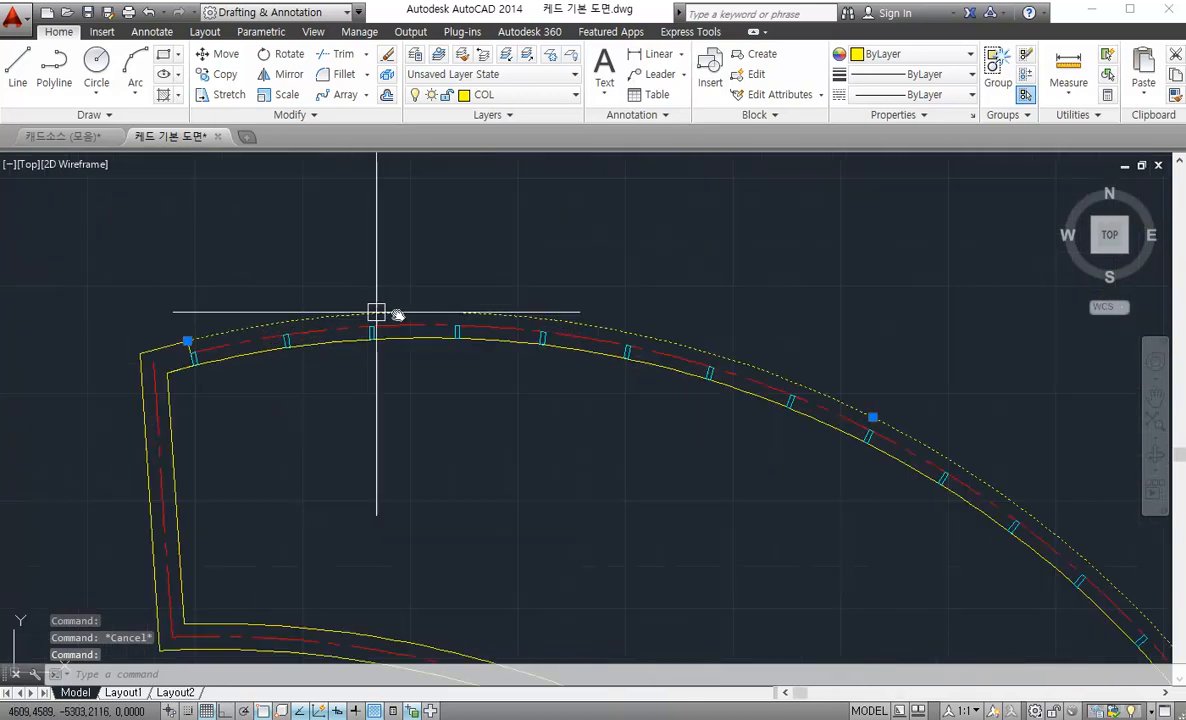
scroll(585, 352, up, 5)
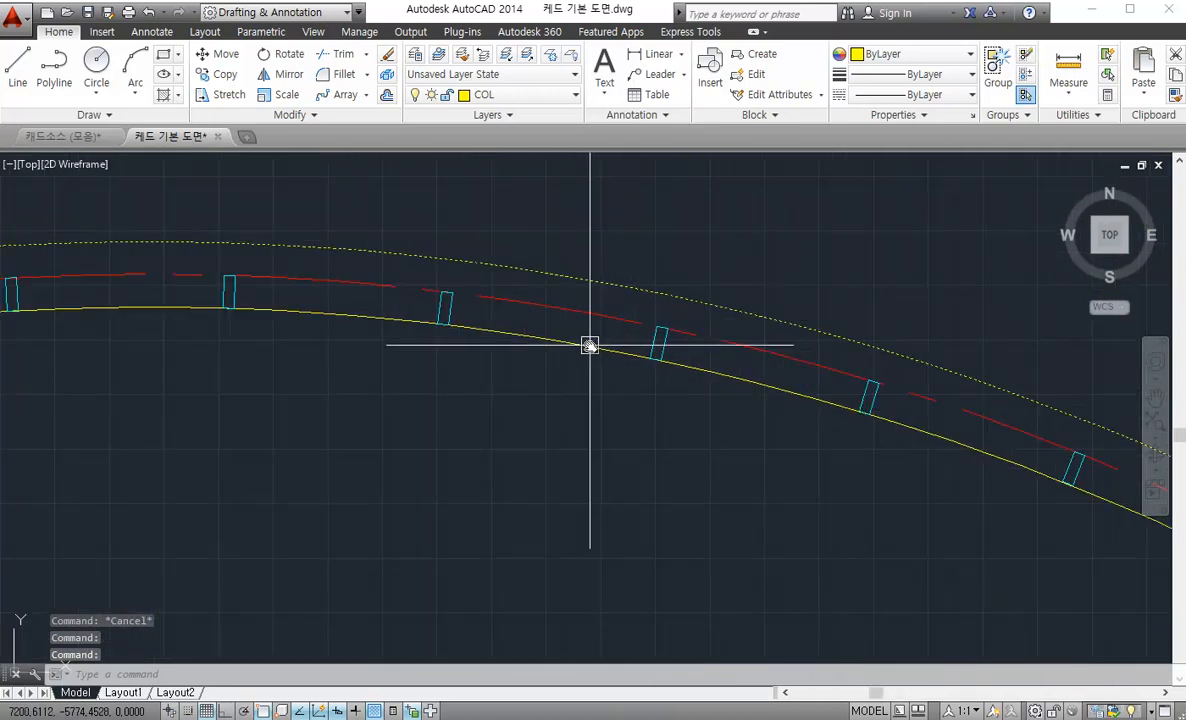
Offset the curved wall's inner arc by 150 toward the outer arc
key(Escape)
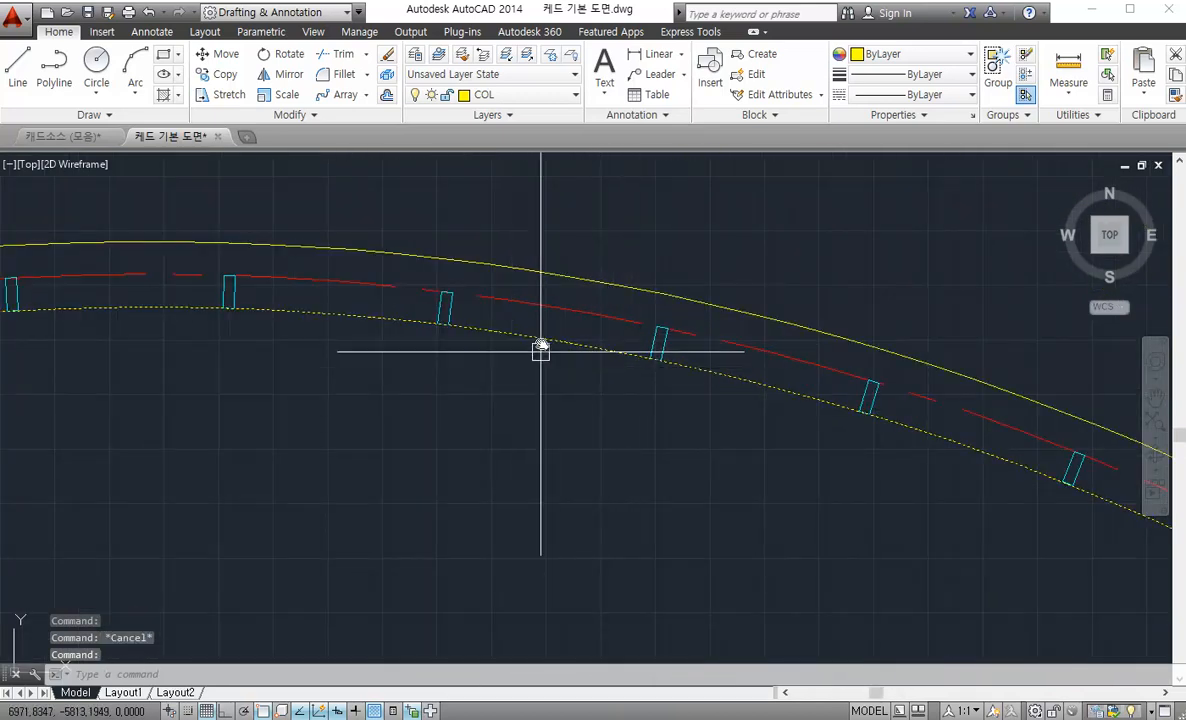
scroll(479, 370, up, 5)
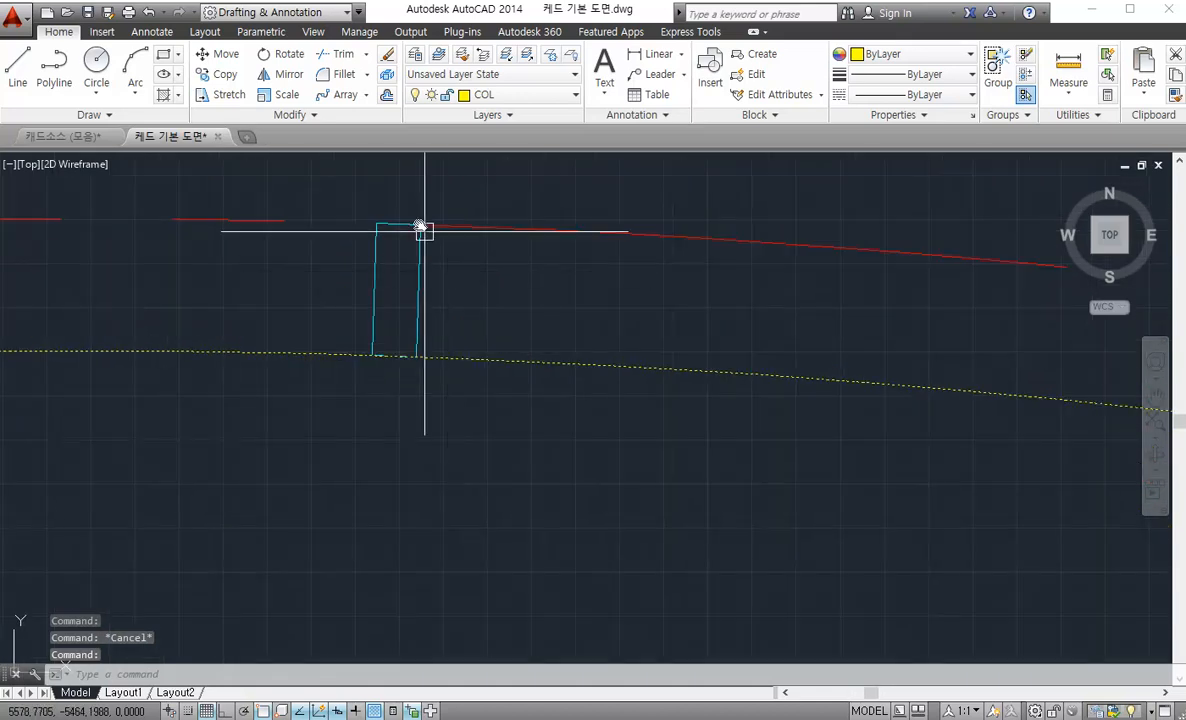
scroll(766, 275, down, 4)
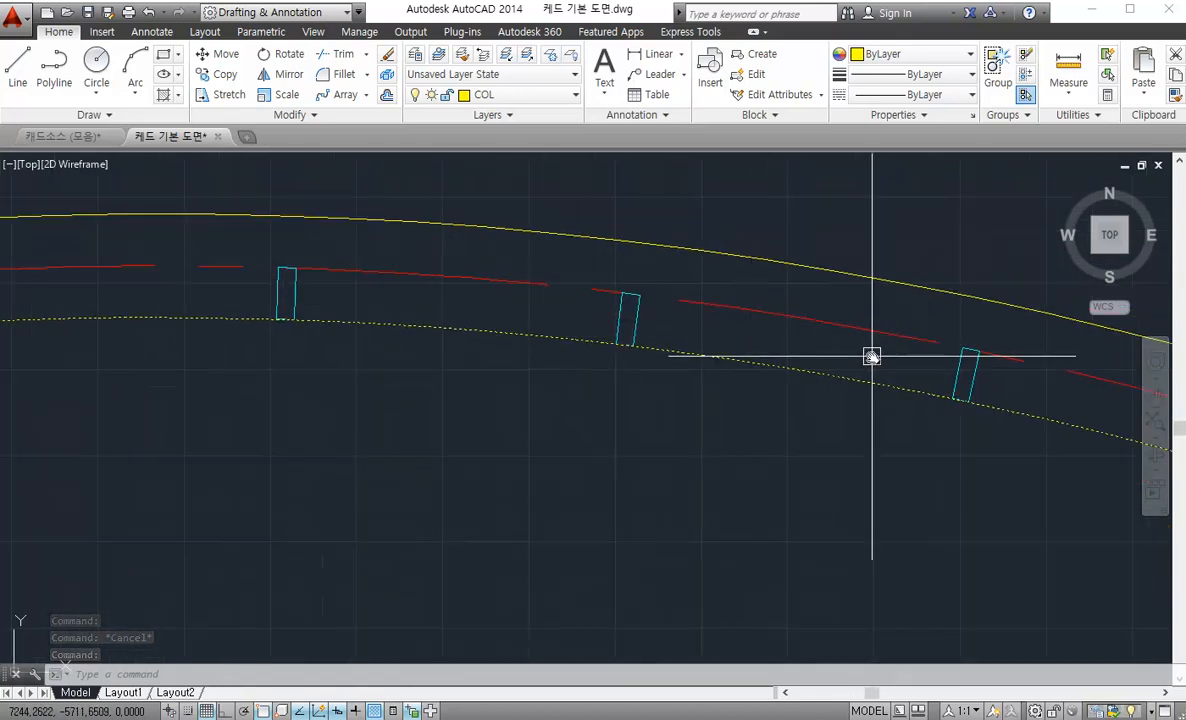
middle_drag(871, 357, 639, 363)
key(Escape)
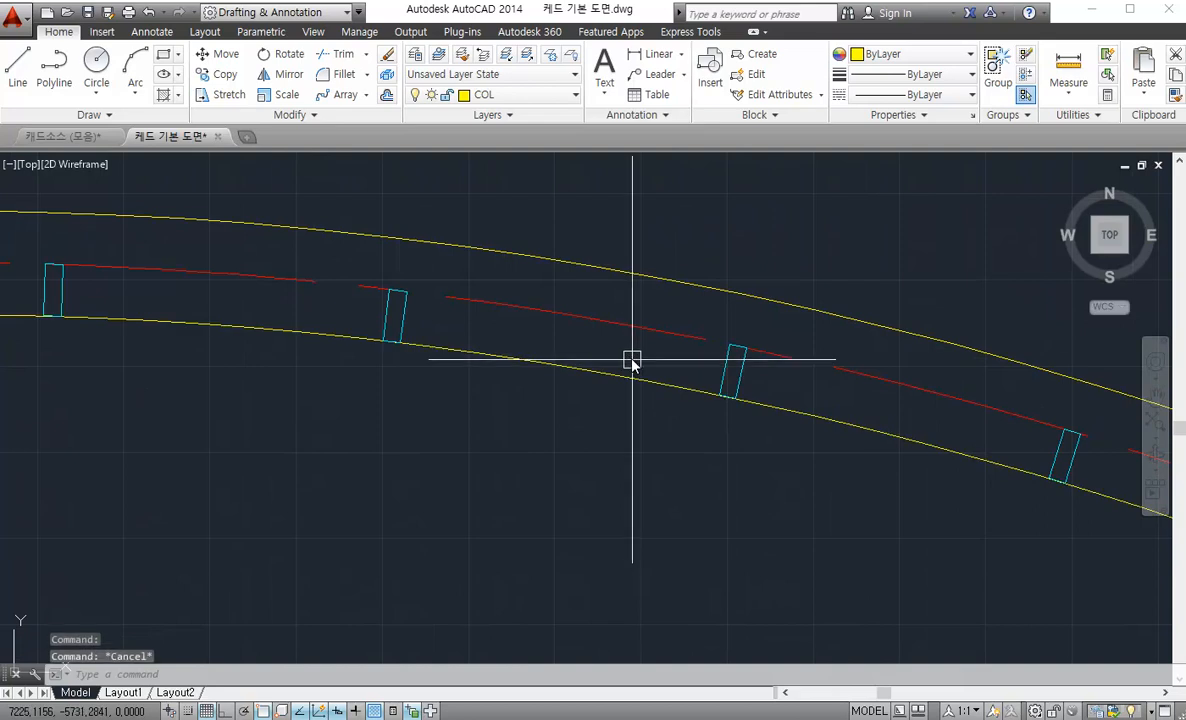
key(Return)
text(150)
key(Return)
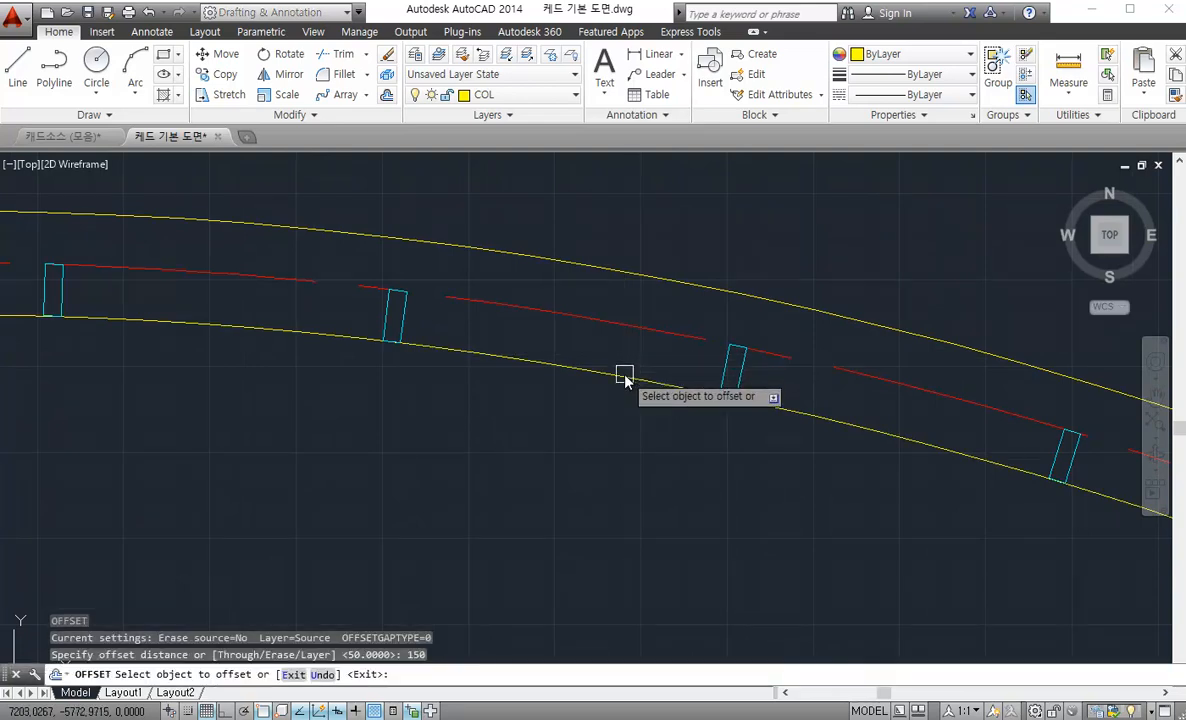
click(625, 371)
click(656, 299)
key(Escape)
Put the curved wall's inner arc and its 150 offset copy on the WID layer
click(705, 350)
key(Escape)
scroll(667, 318, up, 3)
click(692, 333)
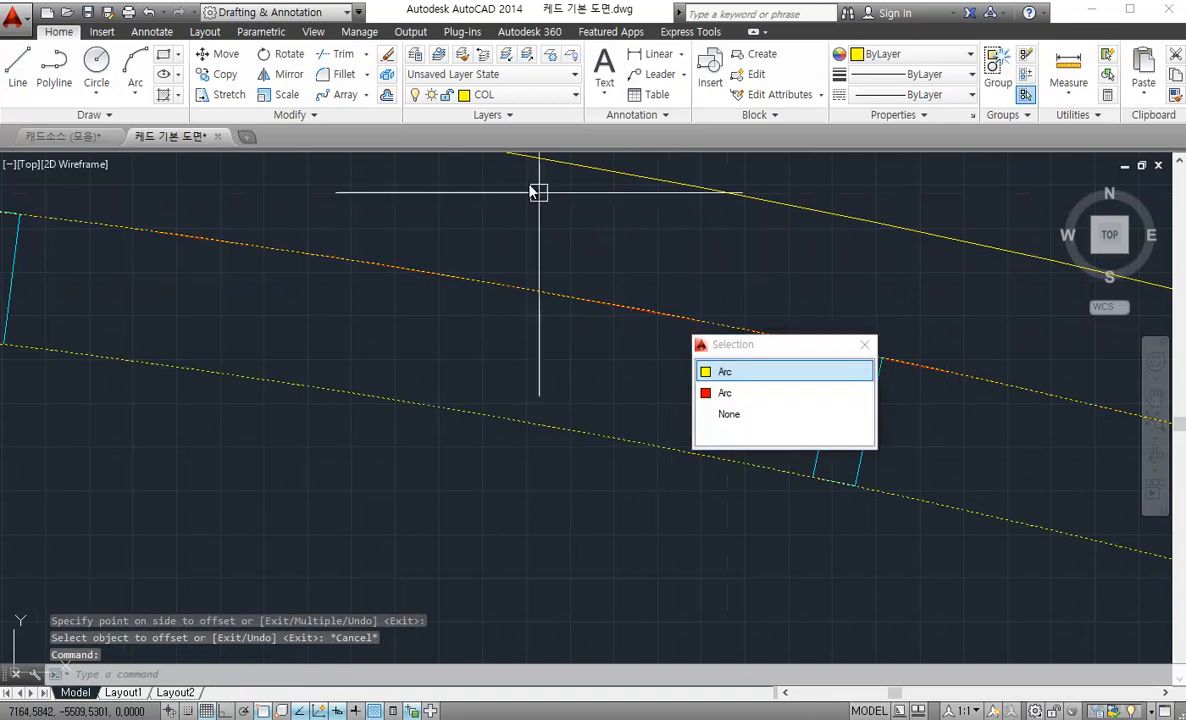
click(515, 90)
click(537, 340)
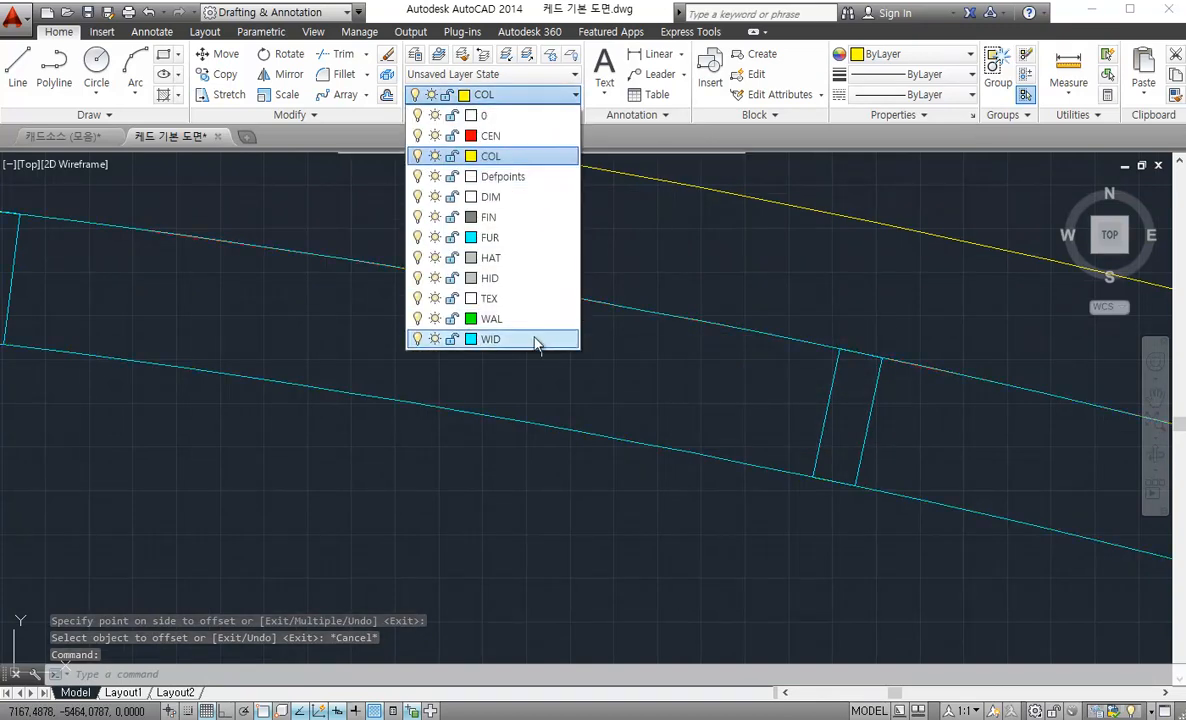
key(Escape)
Trim the overhanging ends of the 150 offset arc at the curved wall's two end lines
scroll(643, 412, down, 7)
mouse_move(350, 433)
middle_down()
mouse_move(424, 411)
mouse_move(736, 383)
middle_up()
scroll(318, 383, up, 6)
key(space)
key(space)
click(193, 370)
scroll(206, 386, down, 8)
middle_drag(444, 369, 215, 180)
middle_drag(1010, 650, 728, 450)
scroll(735, 550, up, 6)
key(Escape)
Offset the WID inner arc by 75 to add a middle arc running through the rectangles
scroll(690, 450, up, 5)
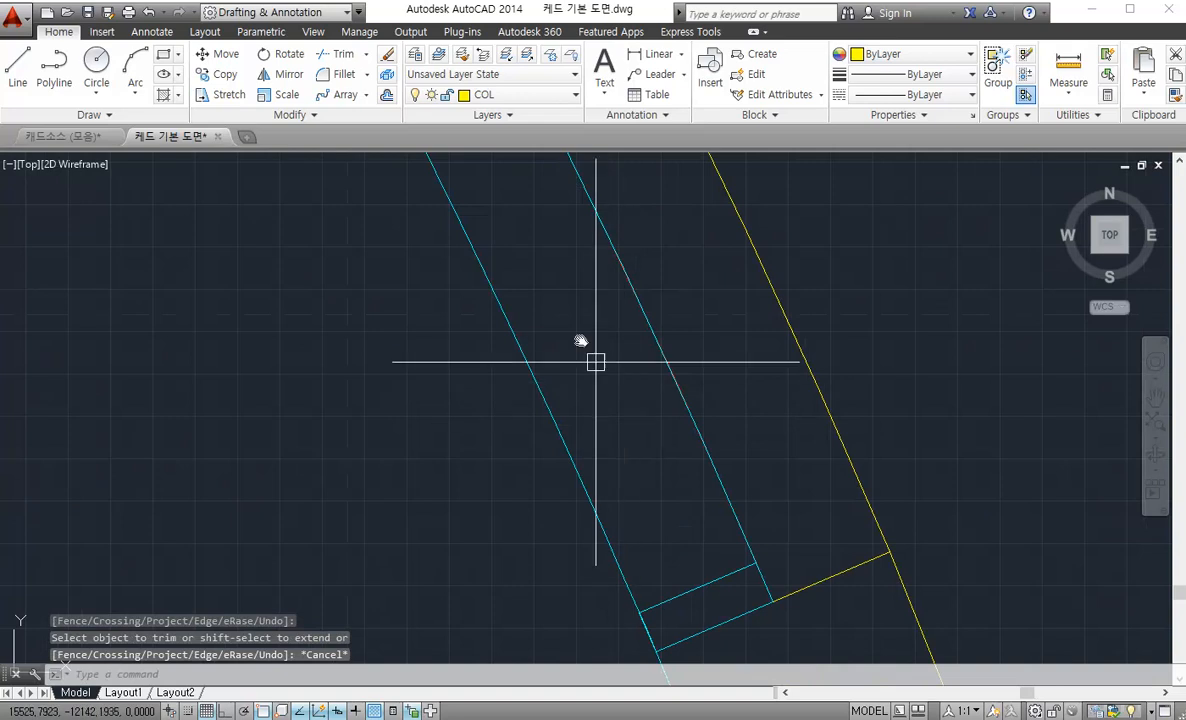
text(o)
key(space)
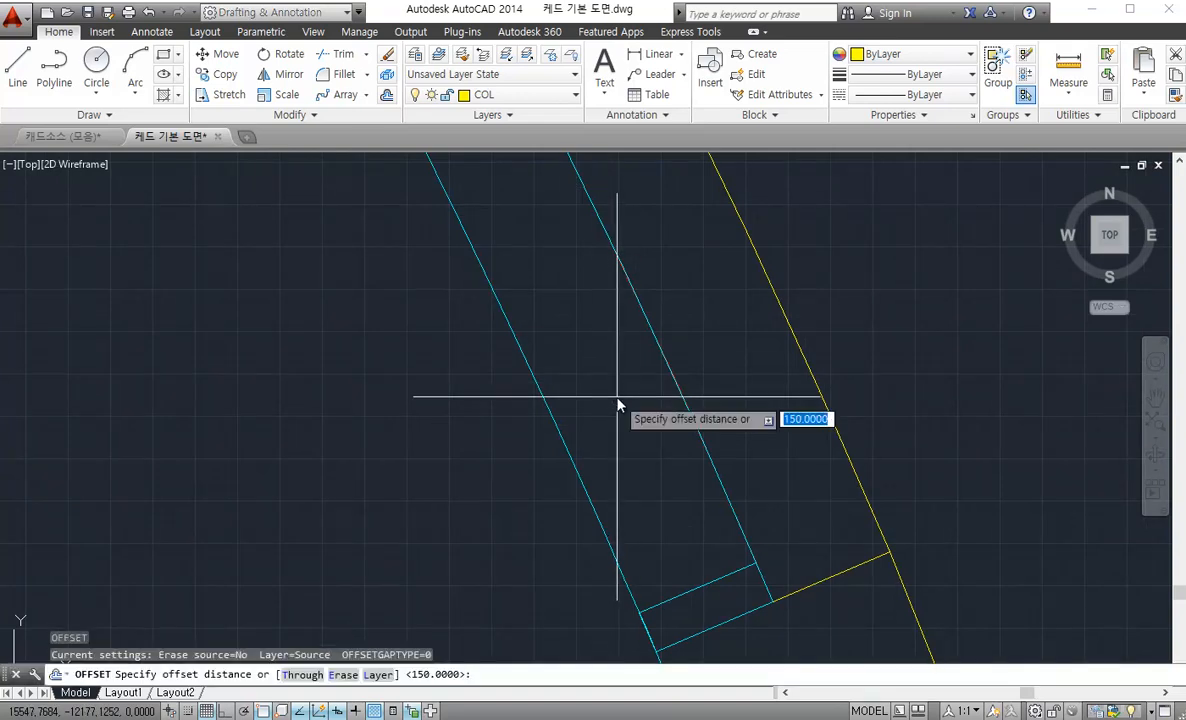
text(75)
key(space)
click(566, 455)
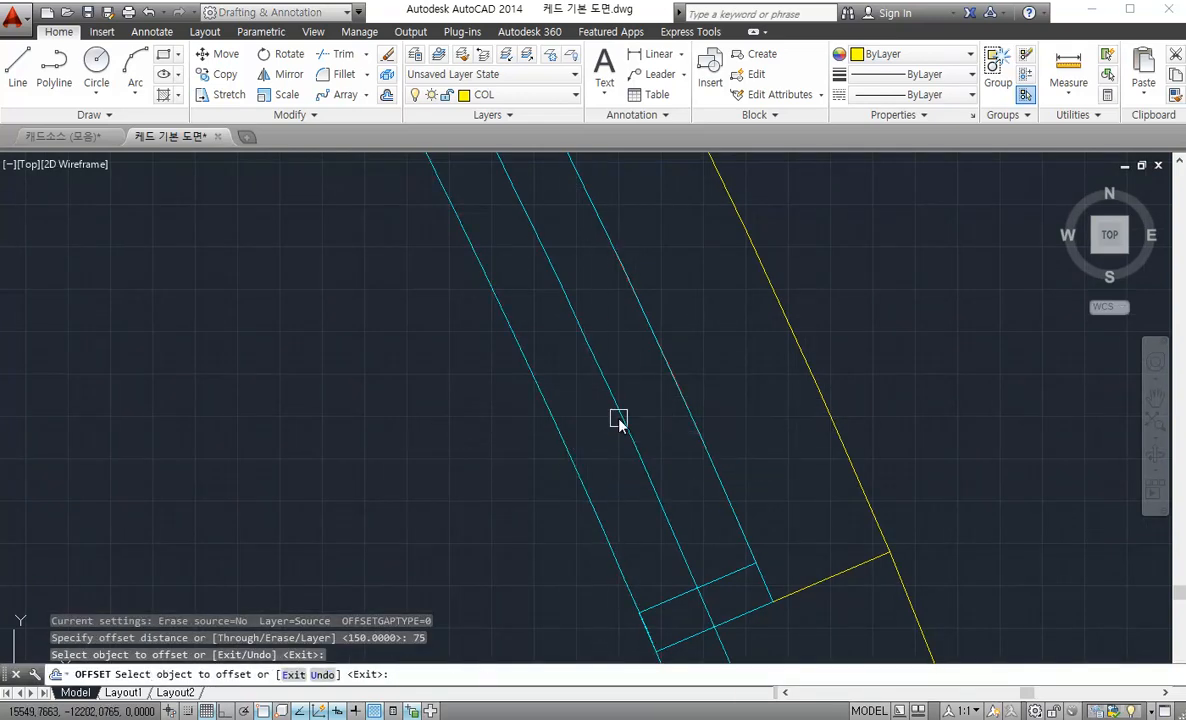
click(617, 402)
key(Escape)
Trim the middle arc inside the far end rectangle and erase its leftover piece beyond the rectangle
middle_drag(728, 630, 674, 478)
key(space)
key(space)
click(662, 463)
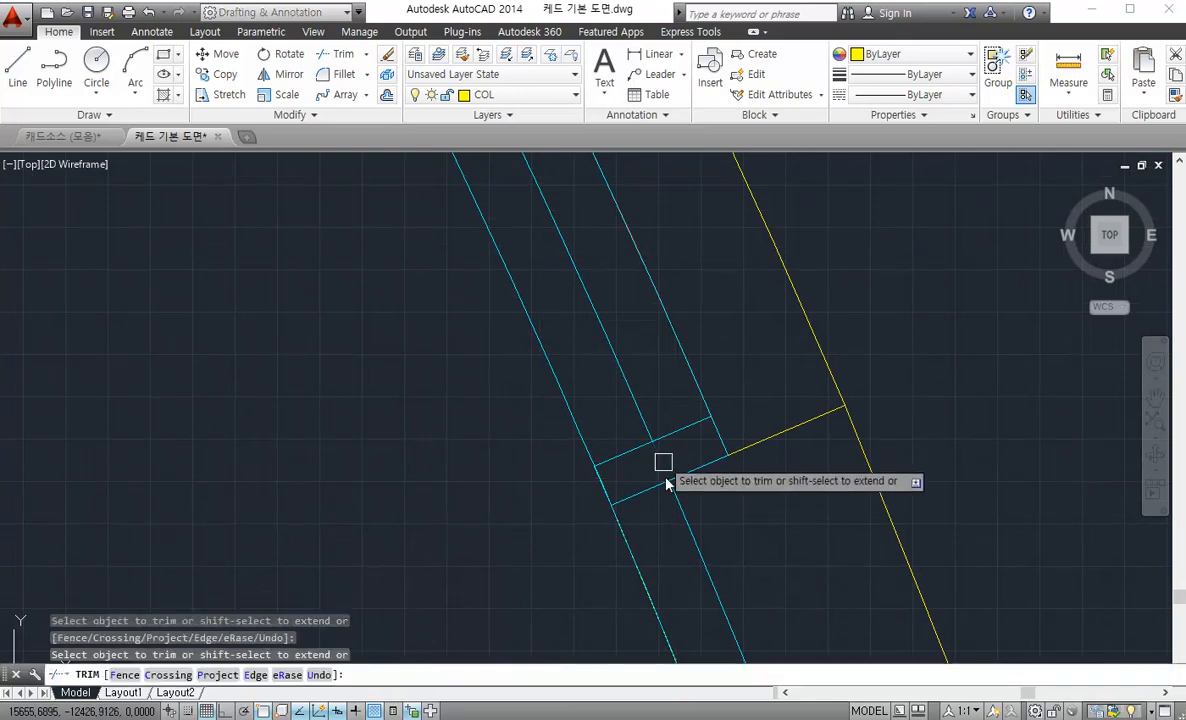
key(Escape)
click(689, 540)
text(e)
key(space)
Trim the middle arc inside the next WID rectangles, working up from the curved wall's far end
scroll(689, 537, down, 8)
middle_drag(390, 254, 461, 324)
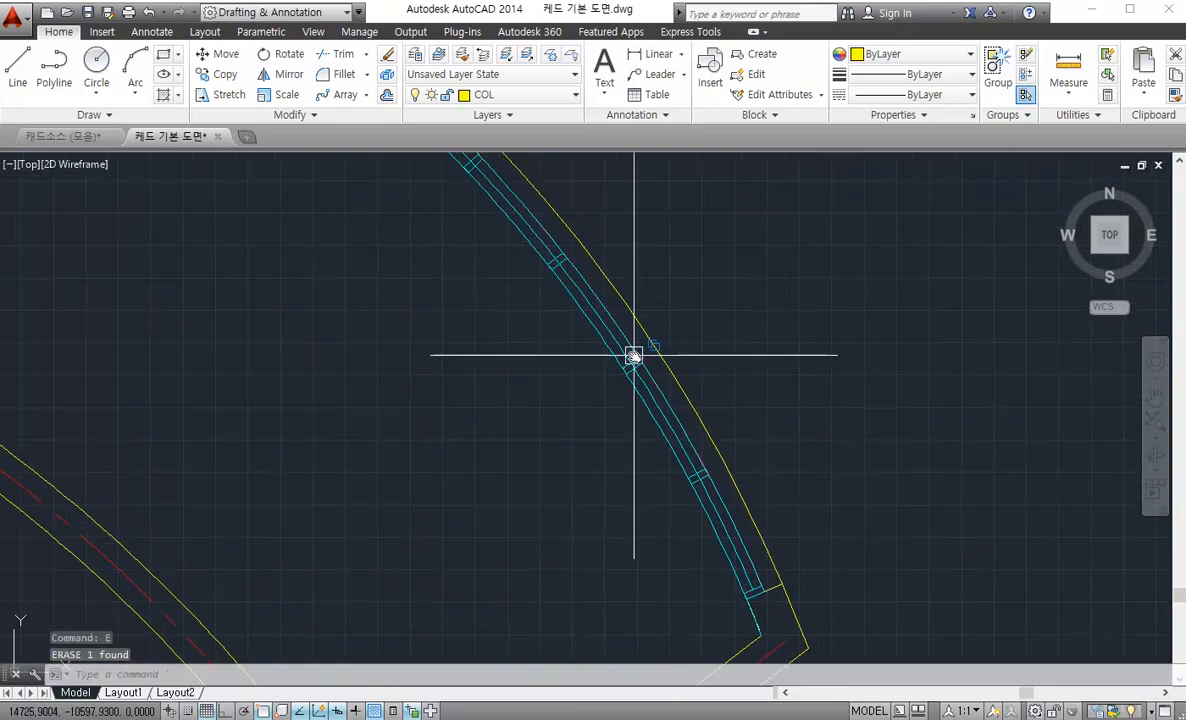
scroll(700, 480, up, 5)
text(tr)
key(space)
key(space)
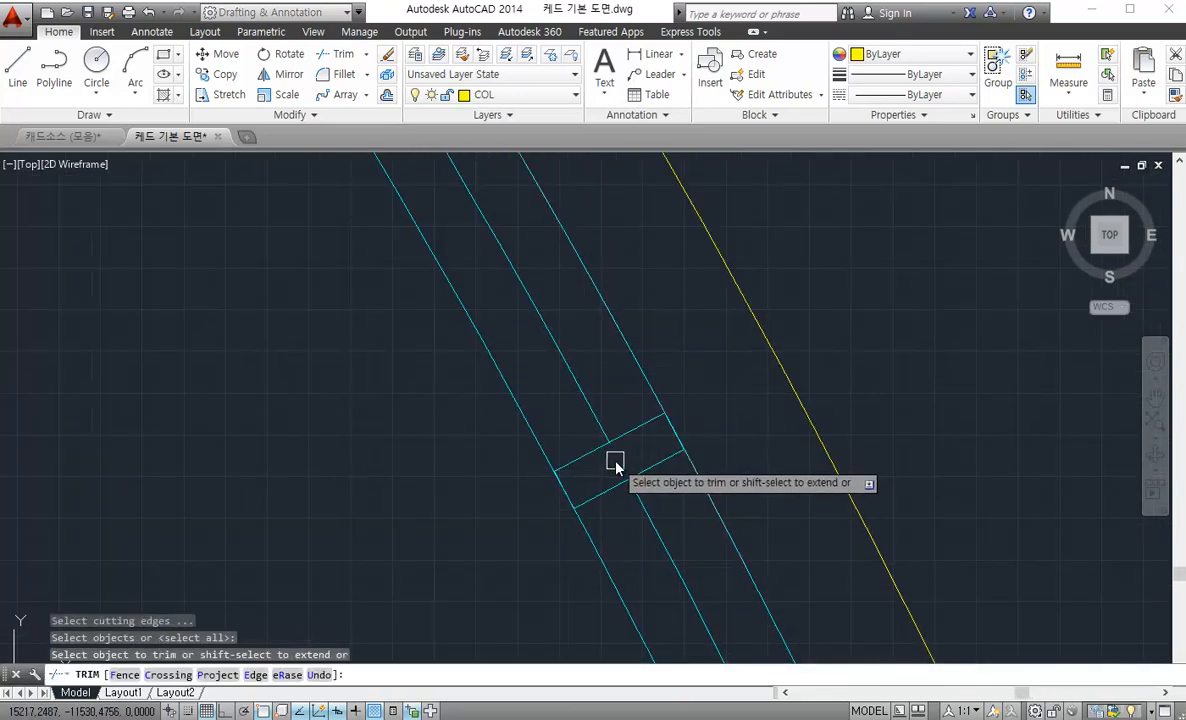
middle_drag(488, 286, 622, 452)
mouse_move(466, 198)
middle_down()
mouse_move(585, 451)
mouse_move(469, 328)
mouse_move(511, 416)
middle_up()
mouse_move(643, 540)
middle_down()
mouse_move(434, 333)
mouse_move(515, 457)
mouse_move(347, 320)
mouse_move(436, 432)
middle_up()
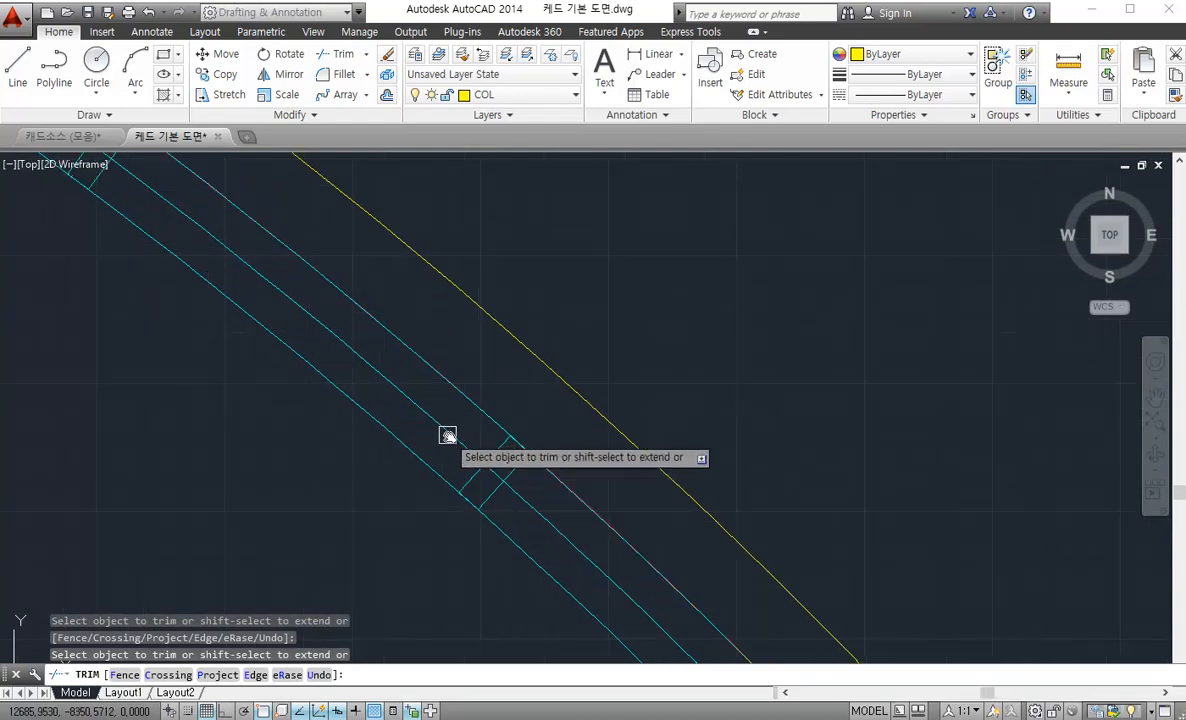
Undo the last trim and cut the middle arc out of the rectangles along the wall's sloping stretch
right_click(490, 476)
click(545, 577)
middle_drag(463, 490, 510, 492)
middle_drag(205, 197, 521, 444)
scroll(529, 437, up, 4)
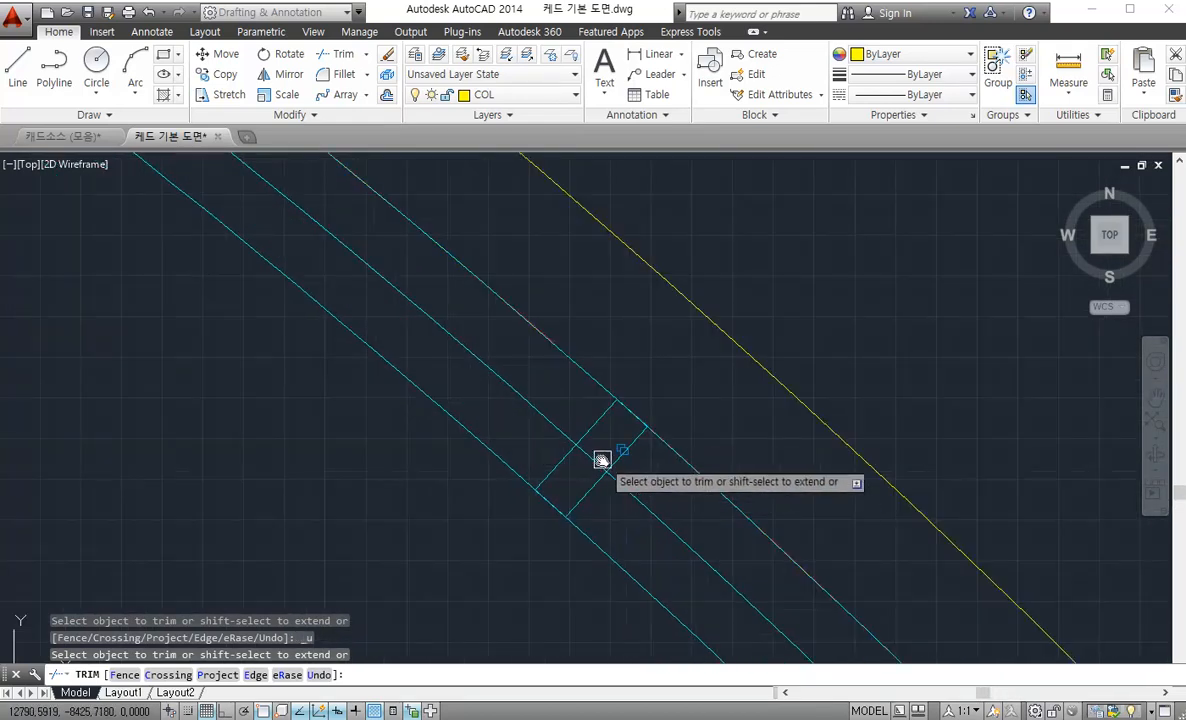
scroll(598, 477, down, 4)
scroll(522, 419, up, 6)
middle_drag(352, 276, 577, 513)
scroll(497, 409, down, 5)
scroll(577, 513, up, 5)
scroll(556, 504, down, 5)
scroll(329, 369, up, 5)
scroll(345, 382, down, 5)
middle_drag(345, 382, 604, 405)
scroll(481, 381, up, 4)
scroll(491, 380, down, 5)
middle_drag(281, 307, 471, 384)
scroll(471, 384, up, 5)
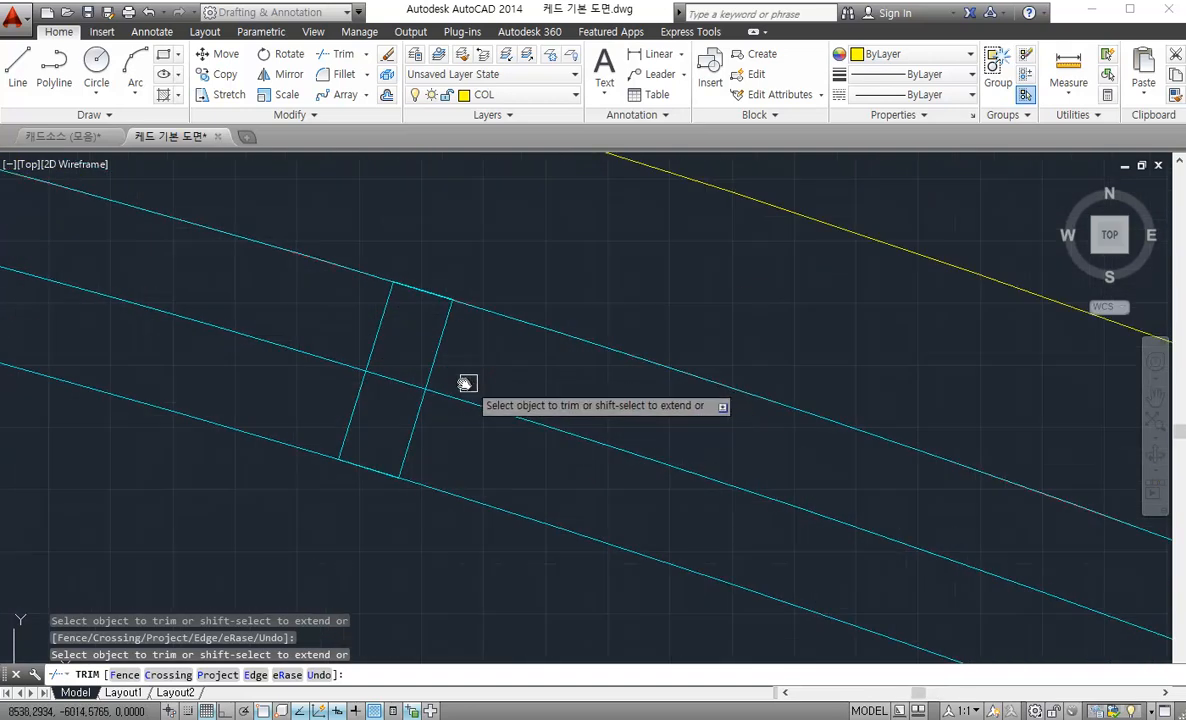
Trim the middle arc inside the rectangles around the crest of the curved wall
scroll(390, 380, down, 5)
middle_drag(225, 328, 500, 347)
scroll(455, 356, up, 5)
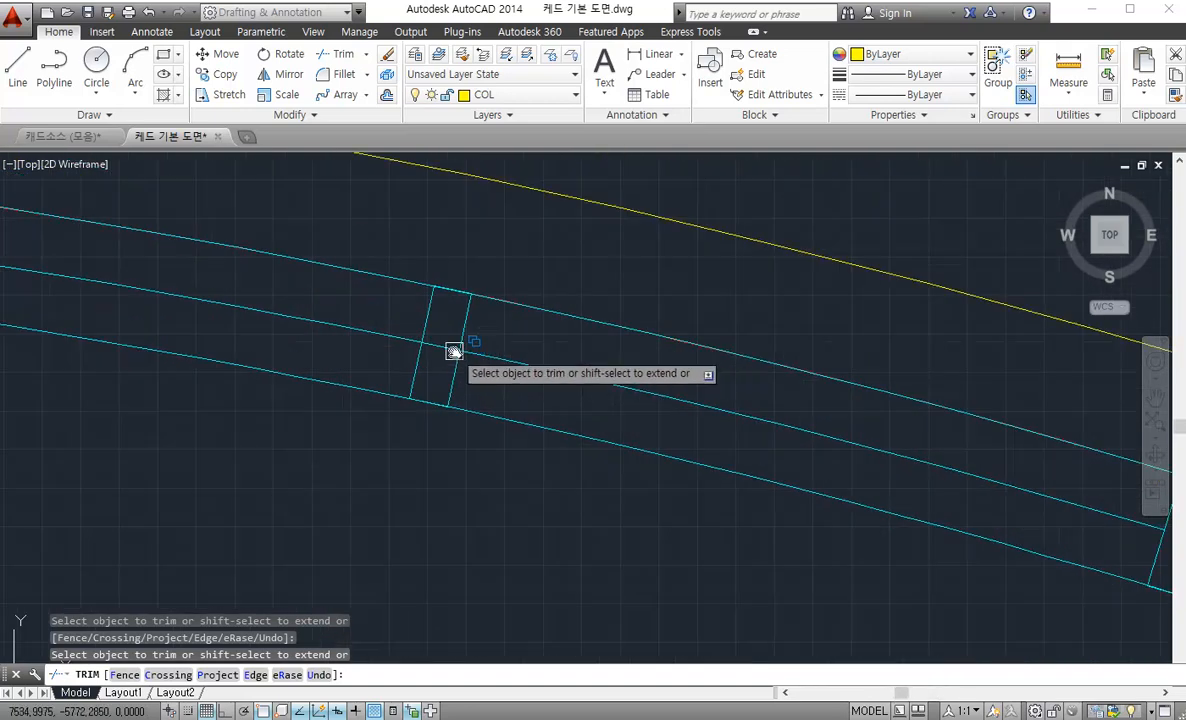
scroll(440, 345, down, 5)
middle_drag(926, 418, 683, 389)
scroll(660, 380, up, 5)
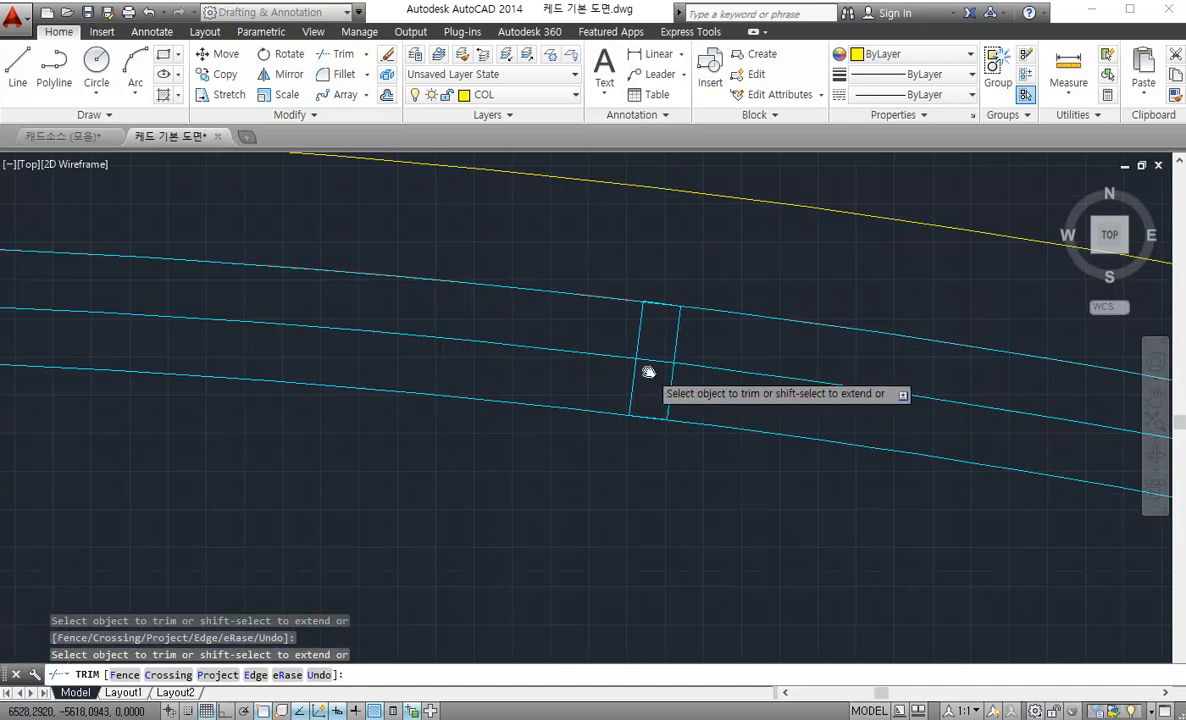
click(654, 345)
scroll(540, 394, down, 5)
middle_drag(255, 308, 719, 310)
scroll(529, 344, up, 2)
click(574, 355)
scroll(480, 388, down, 4)
middle_drag(308, 376, 690, 343)
scroll(601, 341, up, 4)
click(625, 350)
Trim the middle arc inside the remaining rectangles toward the wall's near end
scroll(388, 408, down, 2)
middle_drag(340, 410, 690, 356)
scroll(437, 371, up, 4)
scroll(403, 384, down, 5)
middle_drag(282, 385, 447, 355)
scroll(375, 395, up, 5)
click(289, 352)
click(360, 333)
key(Escape)
Examine the trimmed window frame and the outer arc along the curved wall
scroll(401, 390, down, 5)
middle_drag(521, 381, 345, 378)
click(414, 297)
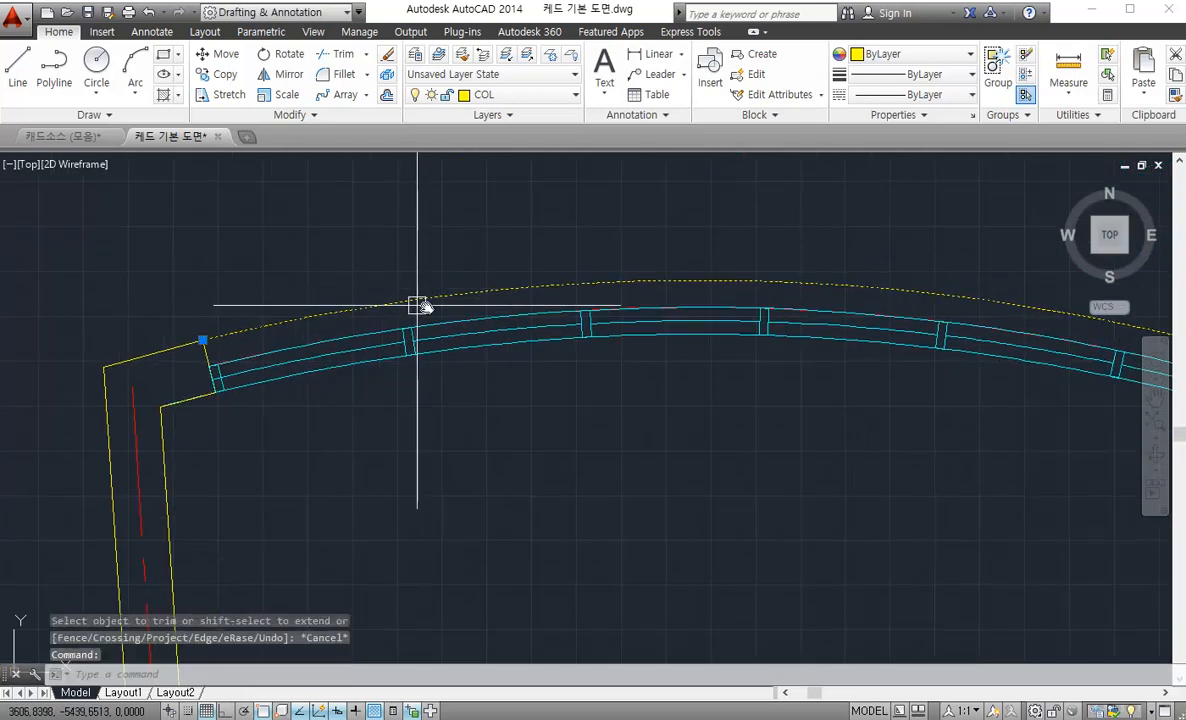
key(Escape)
middle_drag(820, 336, 342, 320)
scroll(578, 294, down, 3)
click(578, 294)
key(Escape)
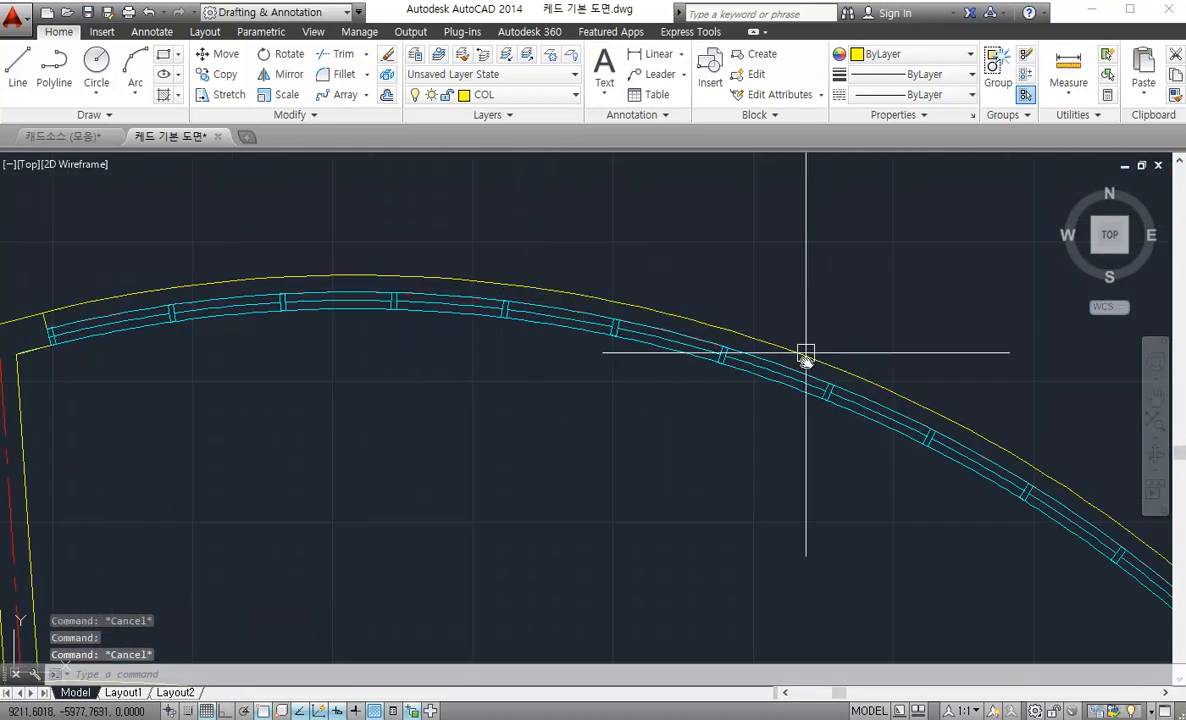
scroll(525, 310, up, 4)
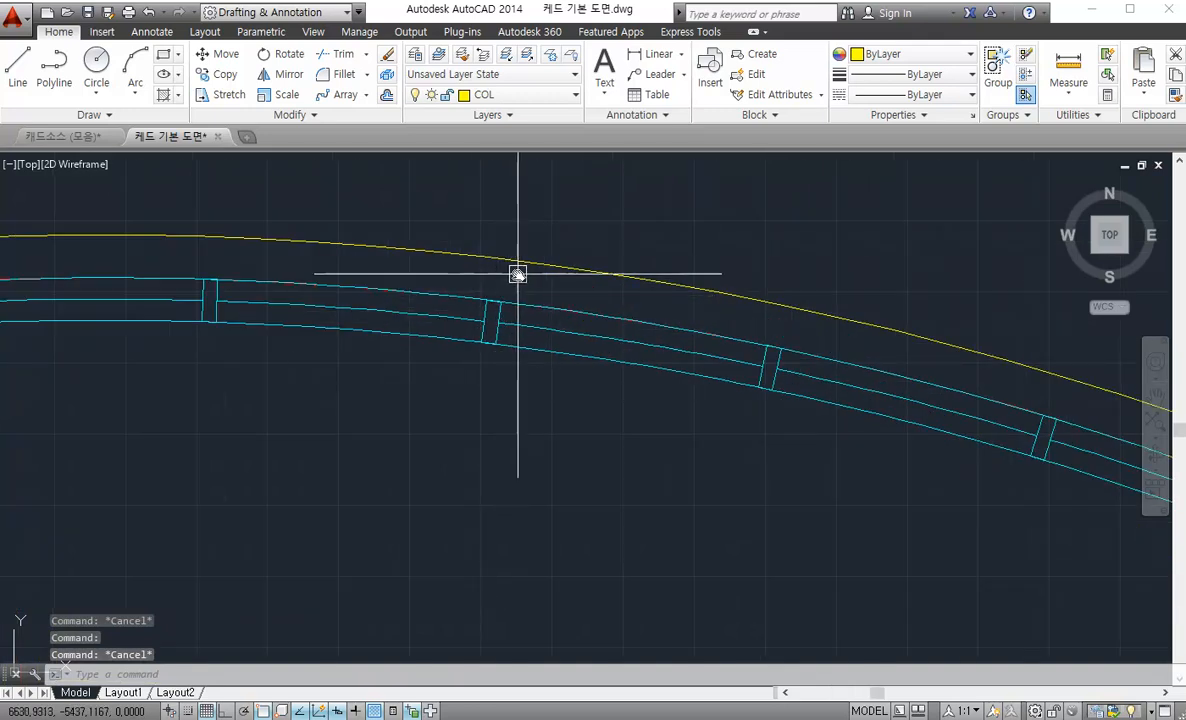
scroll(392, 258, down, 6)
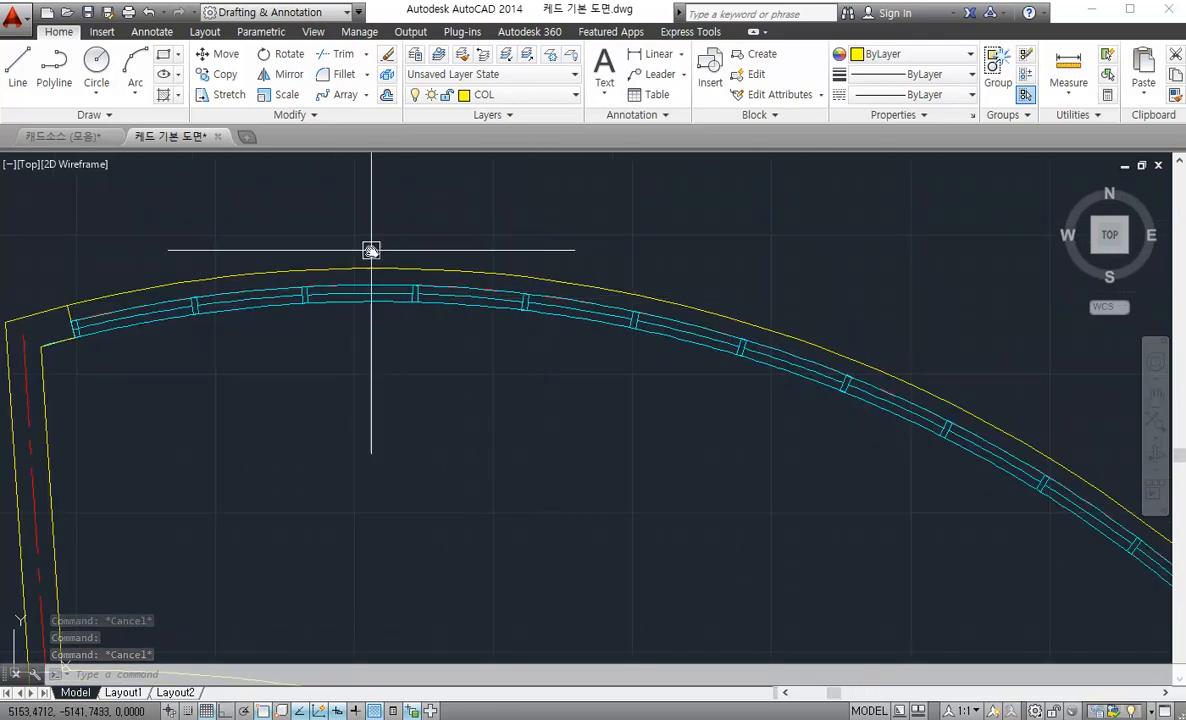
scroll(390, 270, up, 4)
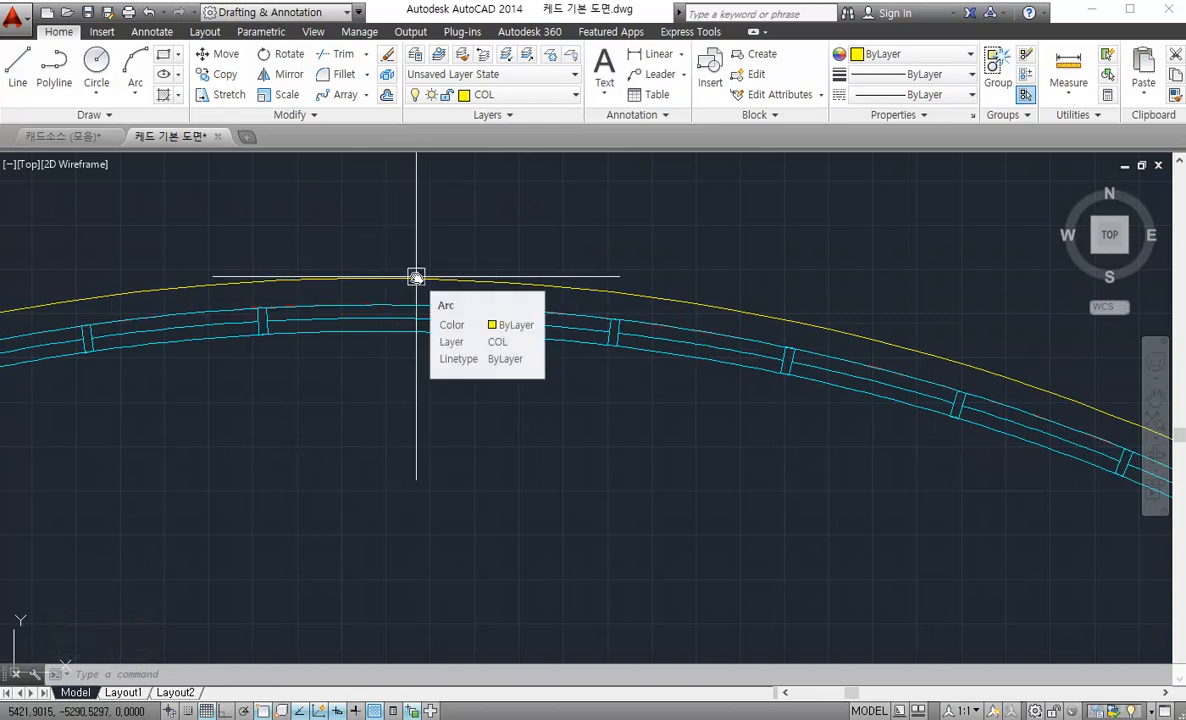
scroll(467, 221, down, 5)
scroll(522, 289, up, 5)
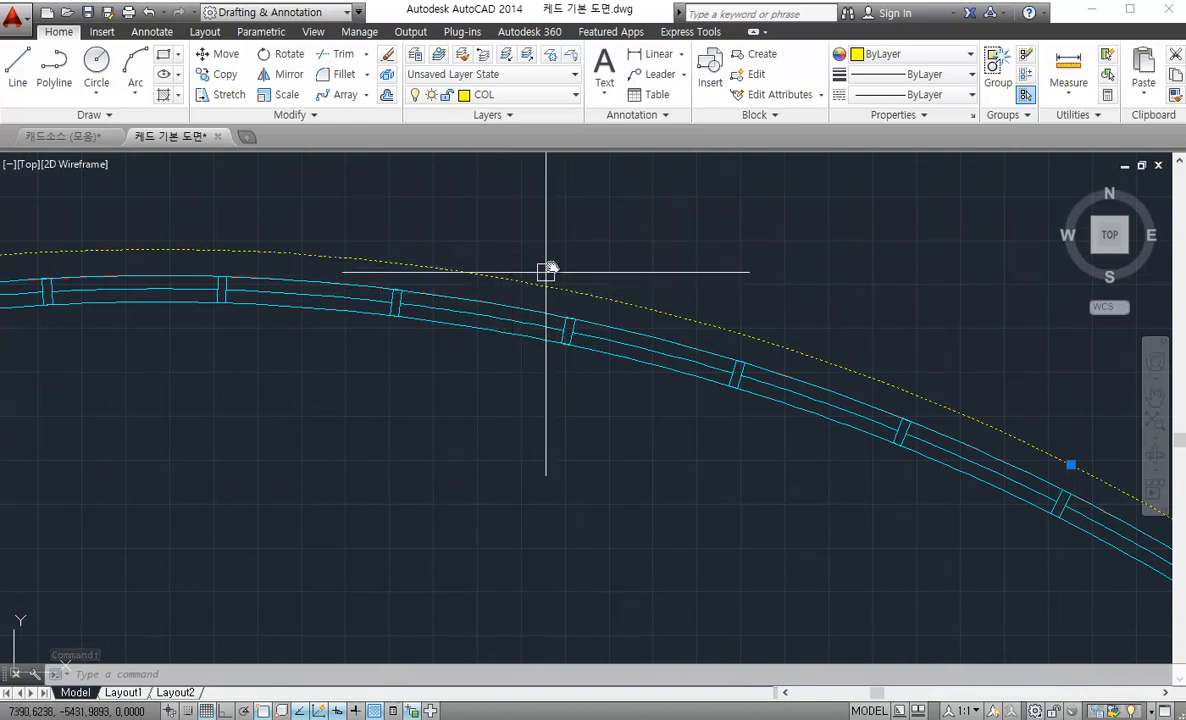
Put the curved wall's outer arc on the FIN layer
key(Escape)
key(Escape)
click(534, 291)
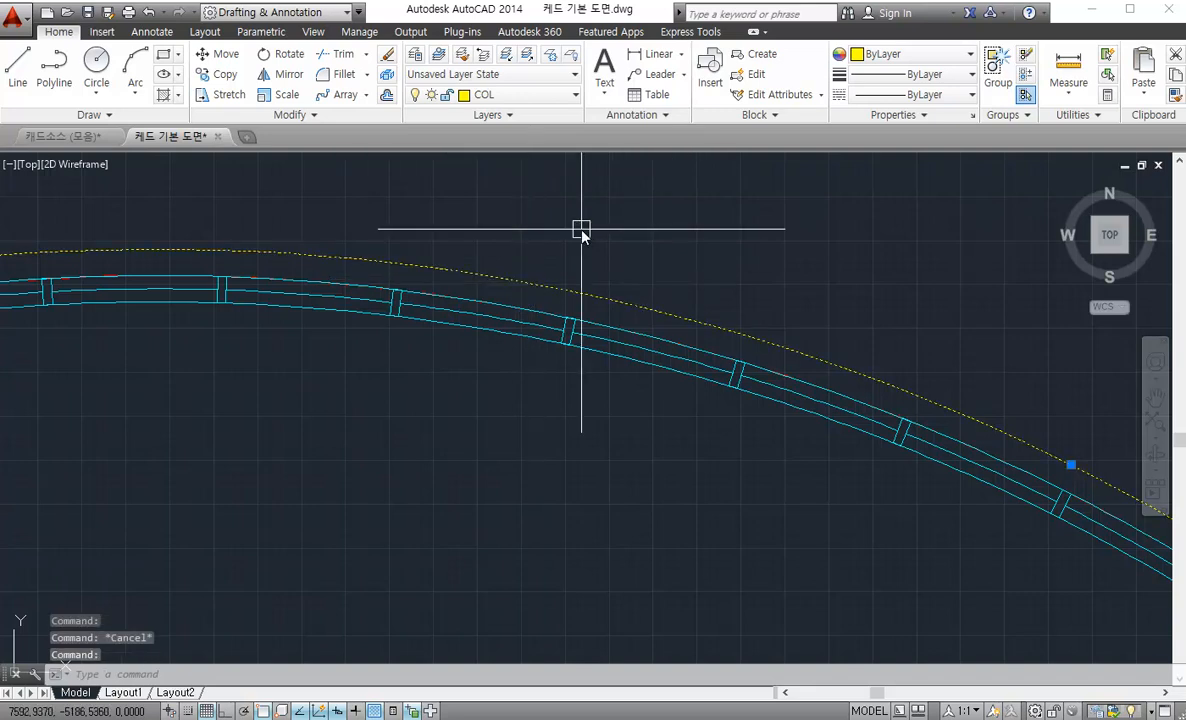
click(537, 96)
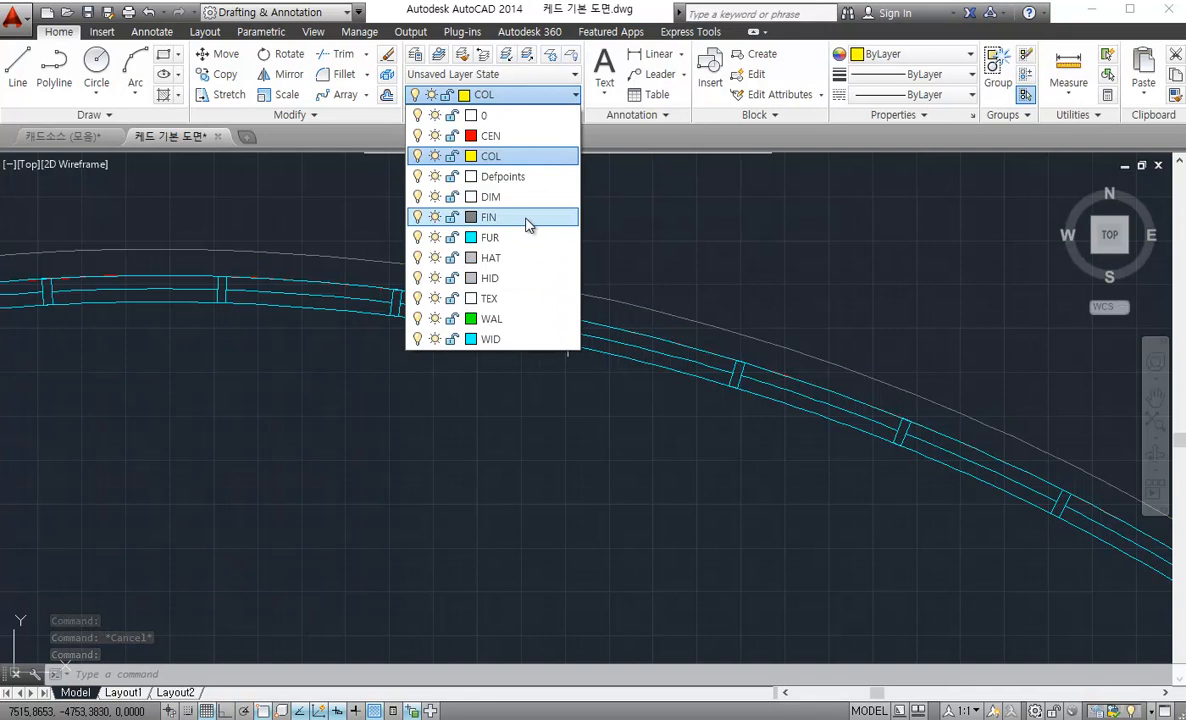
key(Escape)
scroll(733, 265, down, 3)
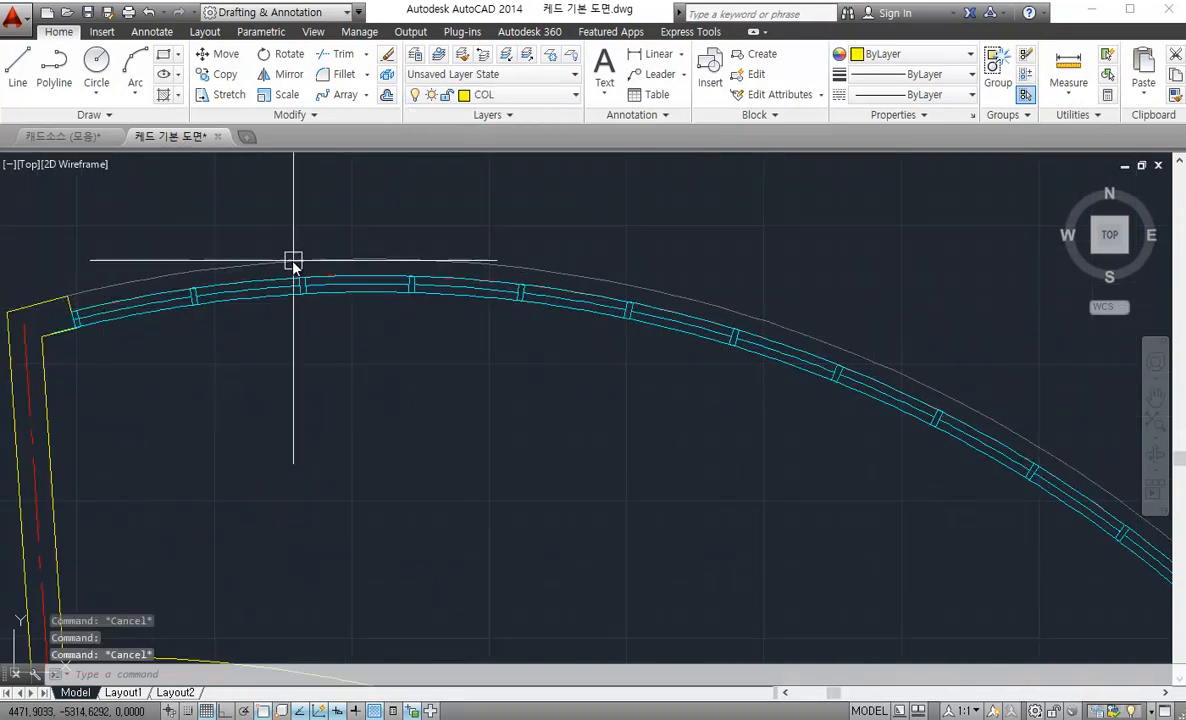
scroll(178, 320, up, 4)
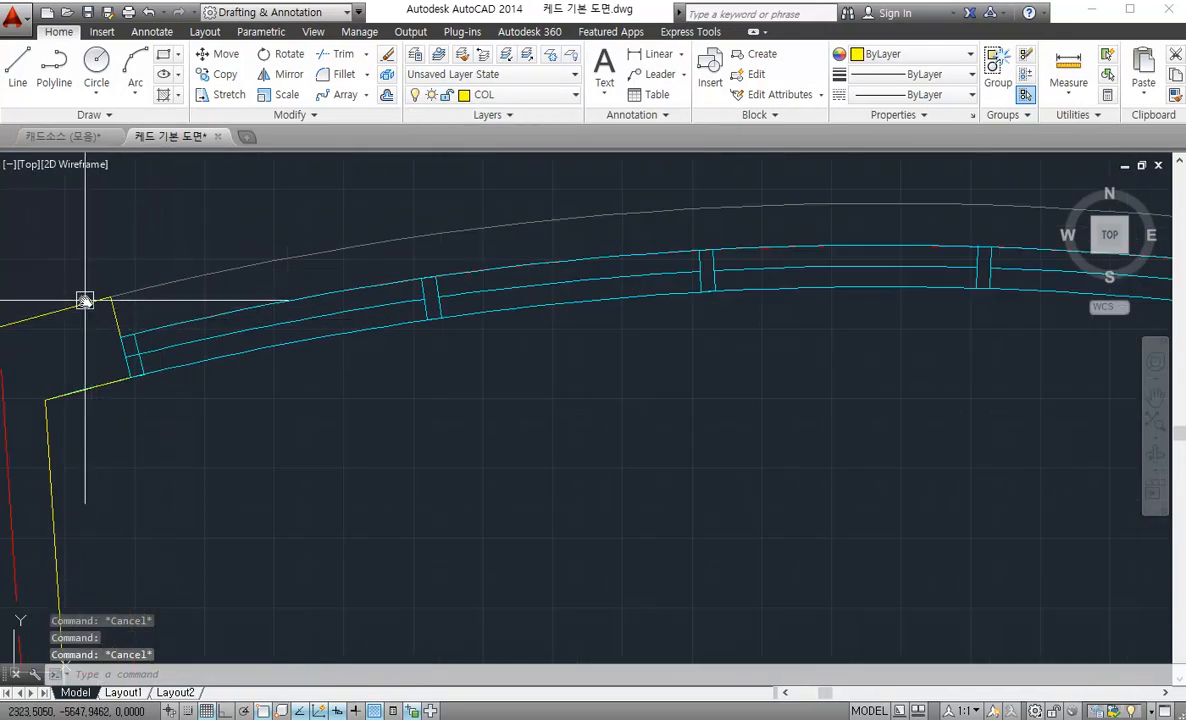
middle_drag(756, 209, 680, 262)
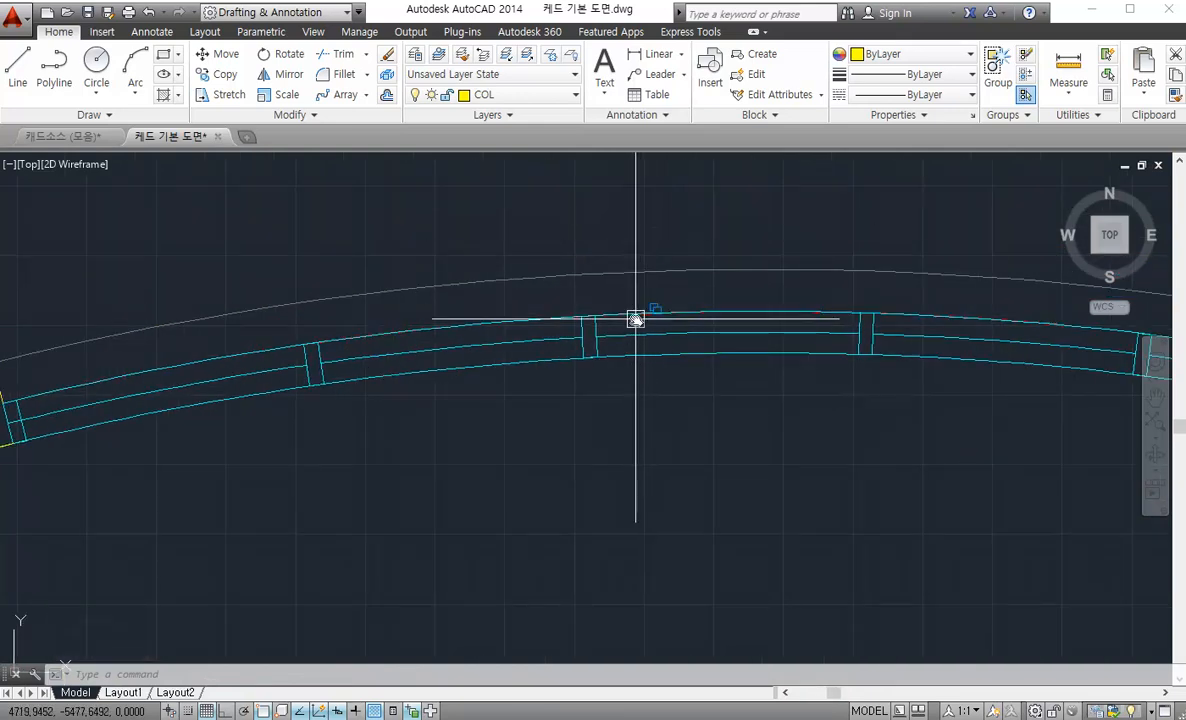
scroll(627, 275, down, 3)
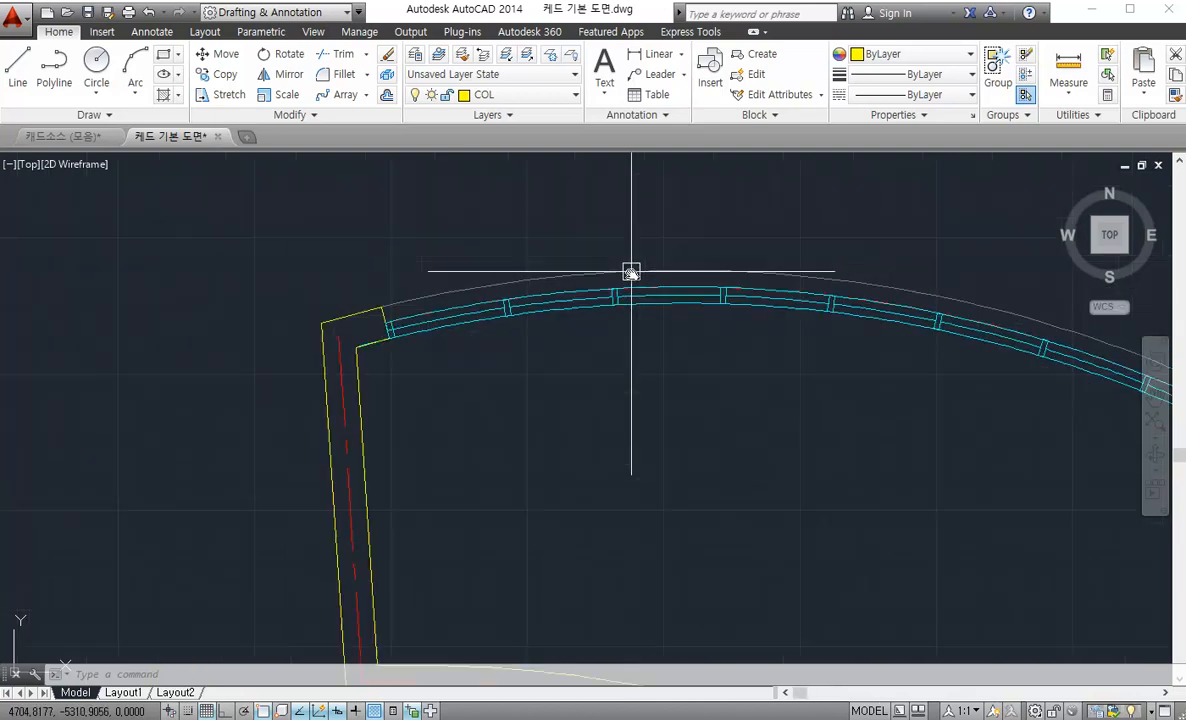
text(l)
key(Return)
click(486, 224)
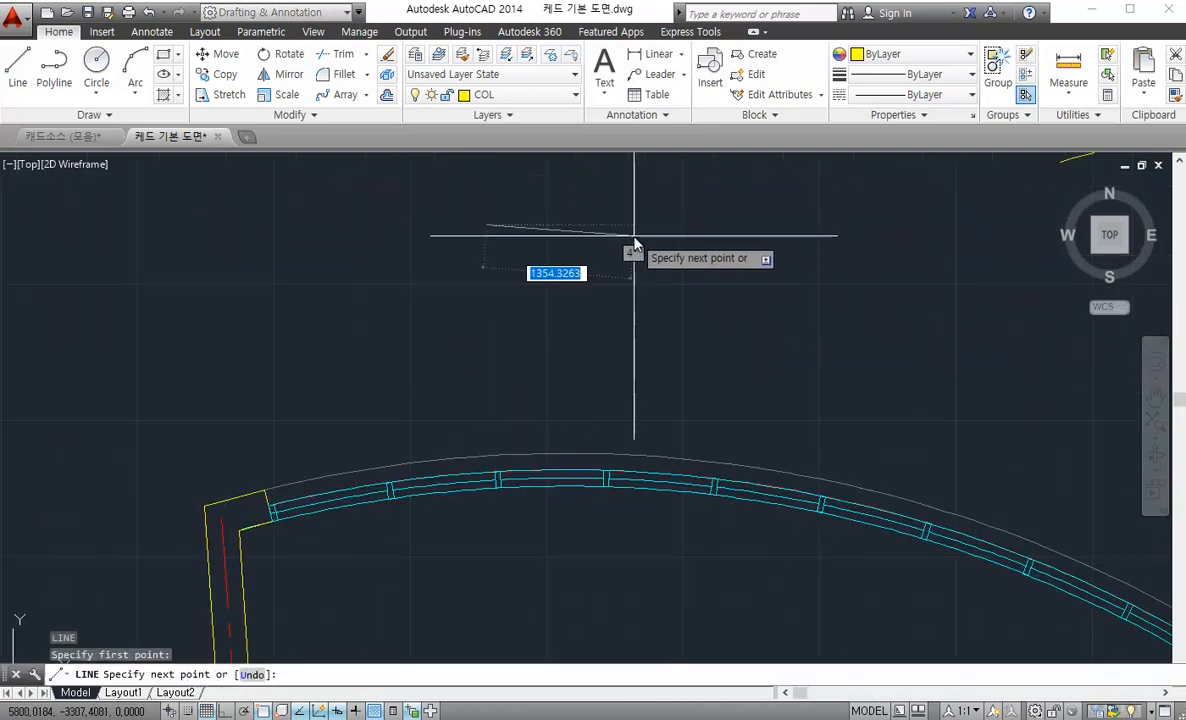
key(Escape)
With Ortho on, draw three connected lines as a sideways U above the curved wall, the last about 598 long
key(F8)
key(Return)
click(453, 232)
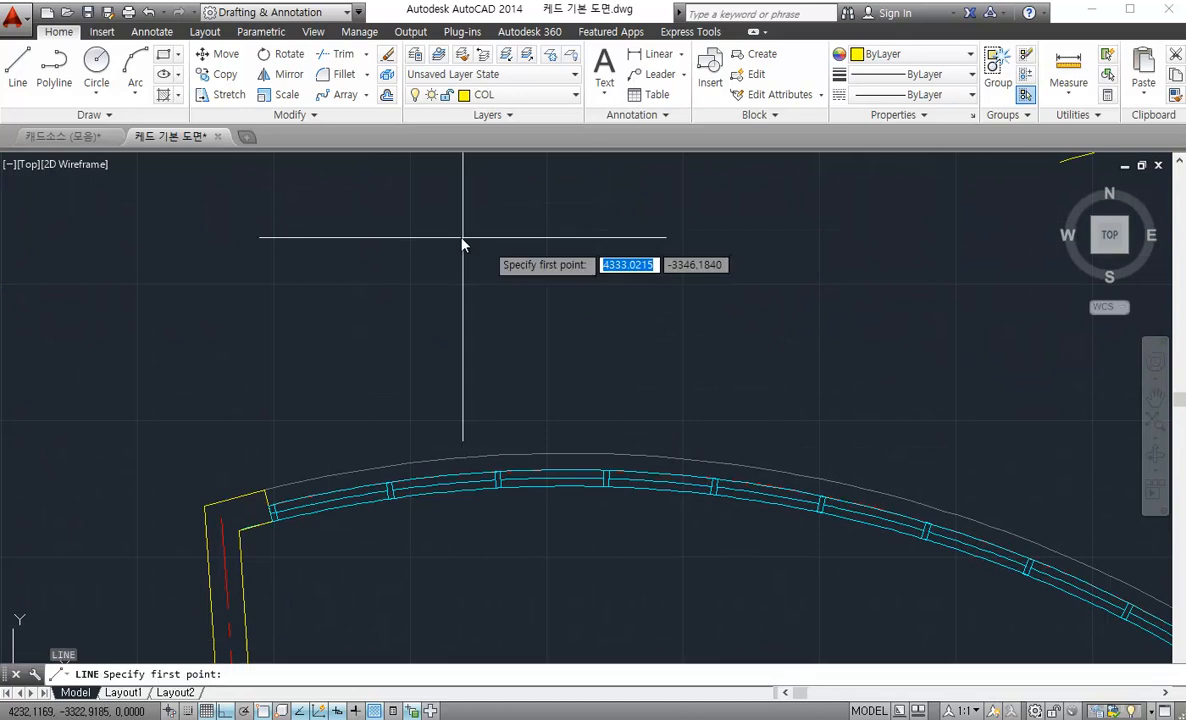
click(565, 227)
click(556, 269)
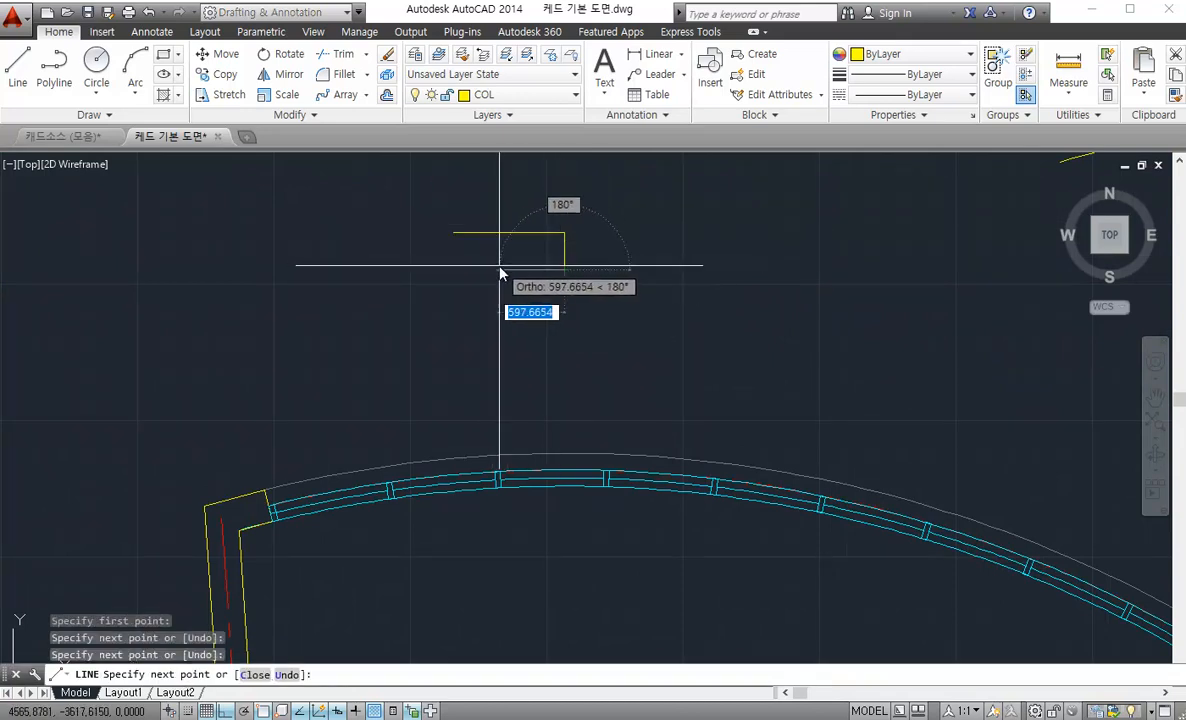
click(499, 266)
key(Escape)
Make WID the current layer
scroll(548, 285, up, 2)
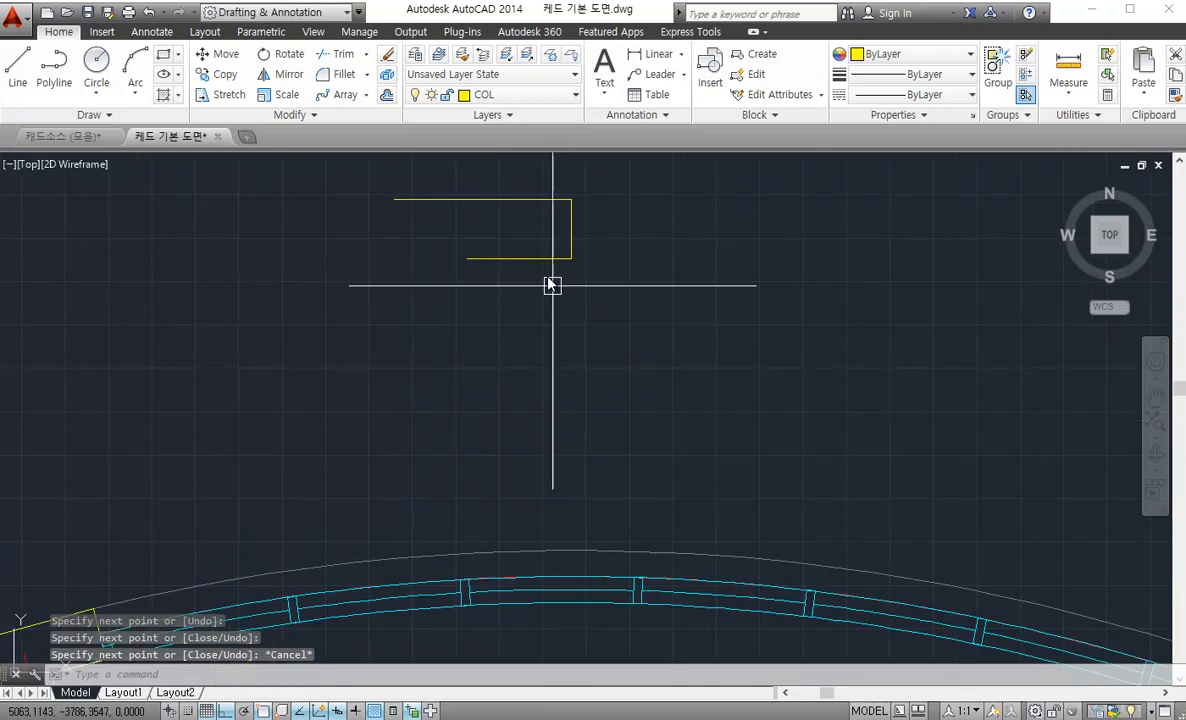
click(490, 94)
click(533, 341)
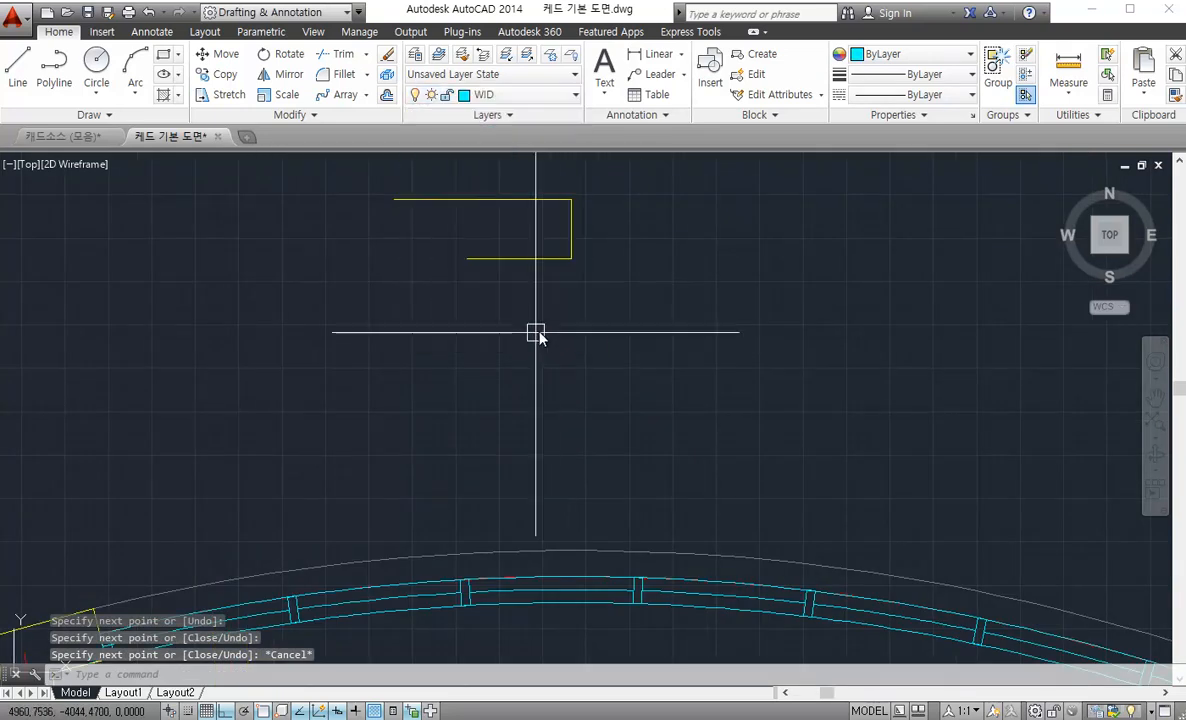
Draw a tall, narrow WID rectangle extending down from the lower corner of the sideways U
key(Return)
click(571, 258)
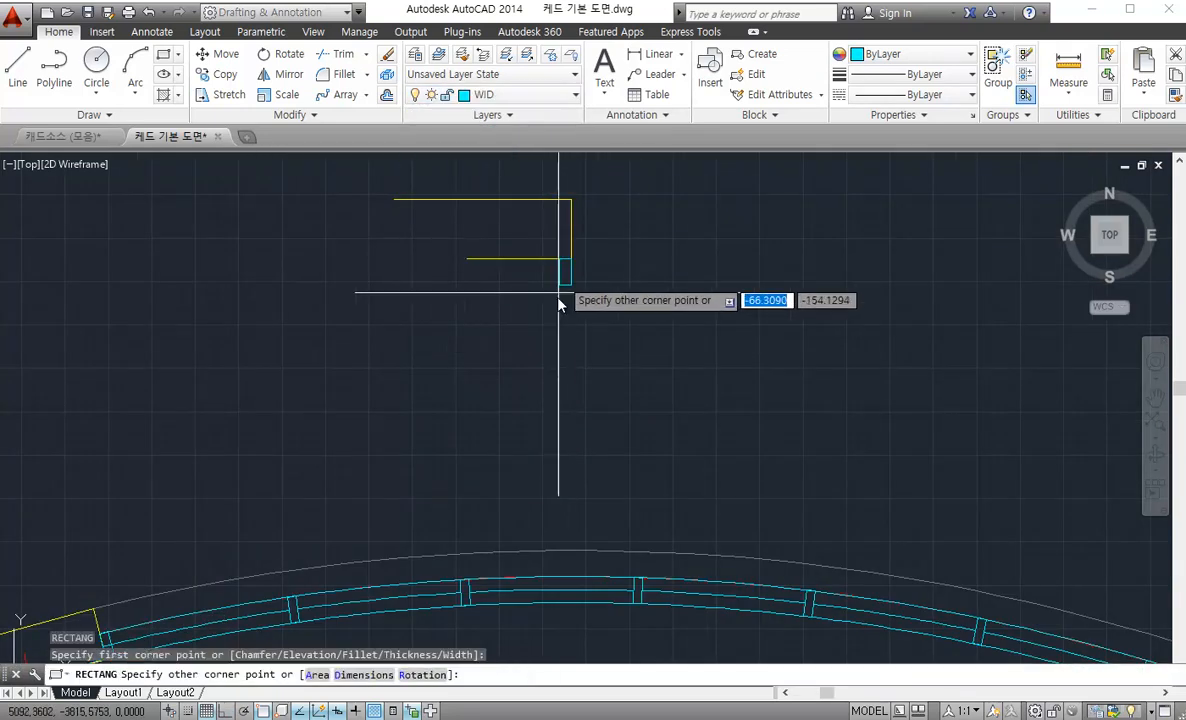
click(559, 513)
key(Escape)
scroll(662, 471, down, 2)
scroll(542, 401, up, 4)
scroll(572, 353, down, 2)
mouse_move(572, 353)
middle_down()
mouse_move(539, 344)
mouse_move(562, 362)
middle_up()
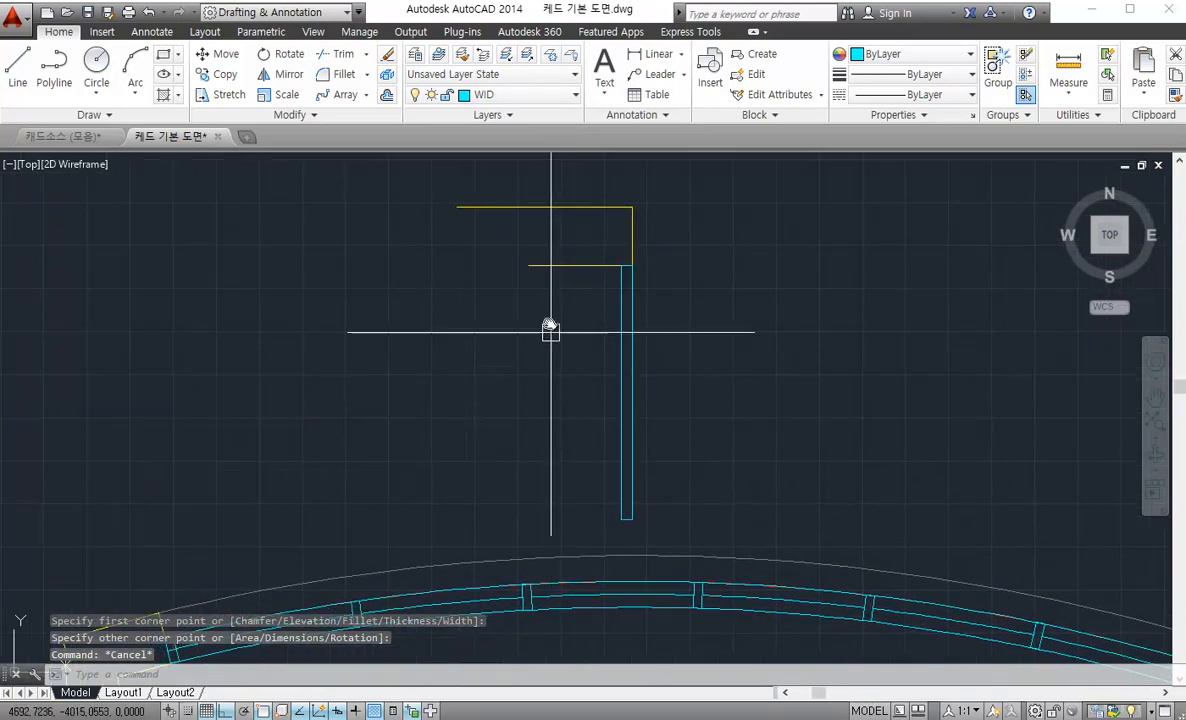
Make COL the current layer and draw a vertical line down from the open end of the U's lower line, level with the rectangle's bottom
click(515, 94)
click(519, 154)
key(Return)
click(530, 270)
key(Escape)
key(Return)
click(529, 267)
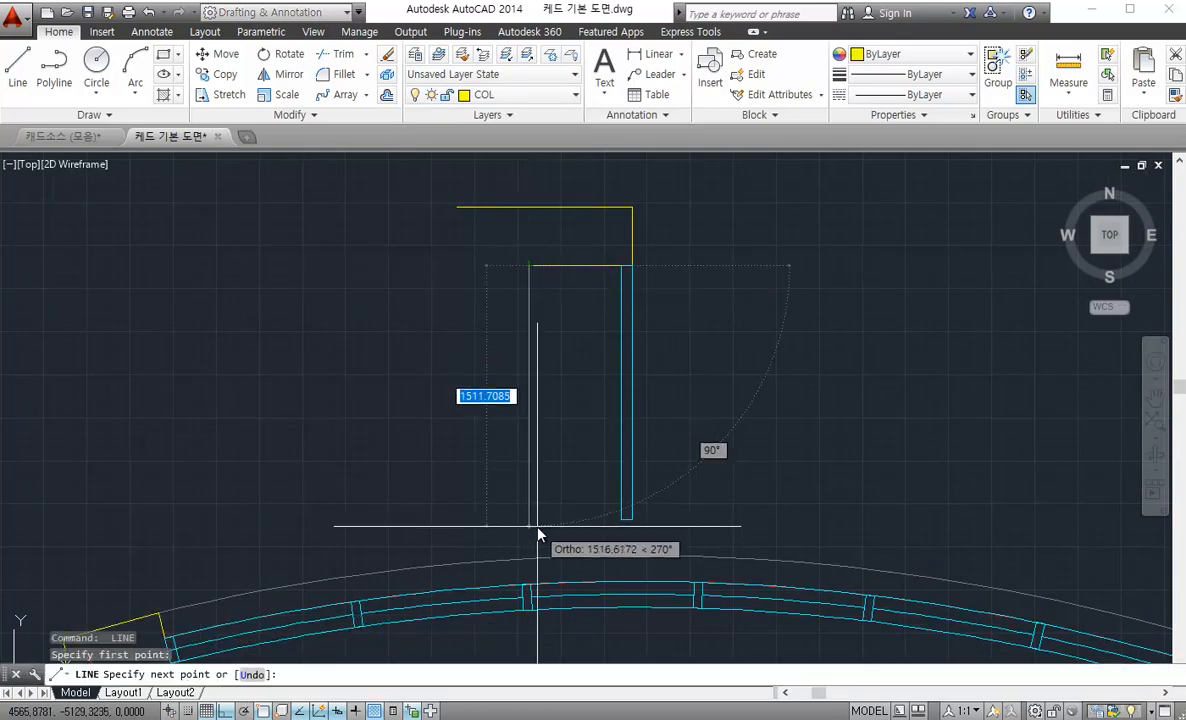
click(537, 521)
key(Escape)
middle_drag(508, 519, 476, 512)
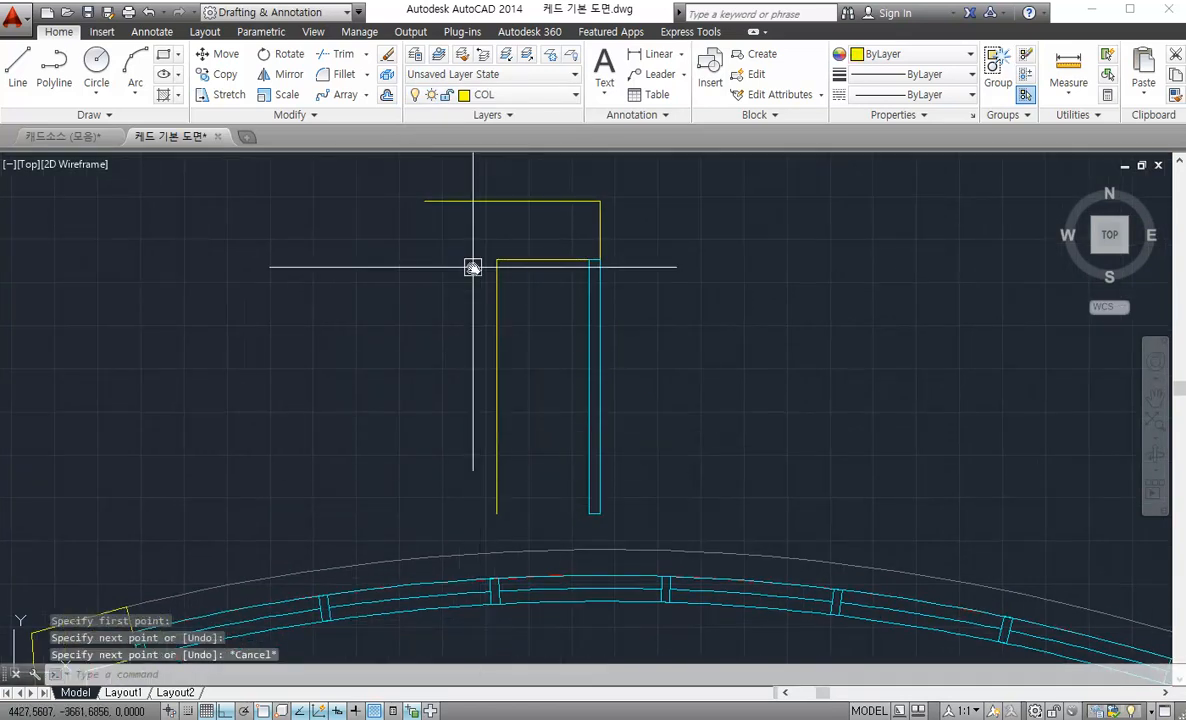
Move the tall WID rectangle horizontally to about the middle of the U's lower line
key(Escape)
click(629, 298)
click(572, 365)
text(m)
key(space)
click(755, 442)
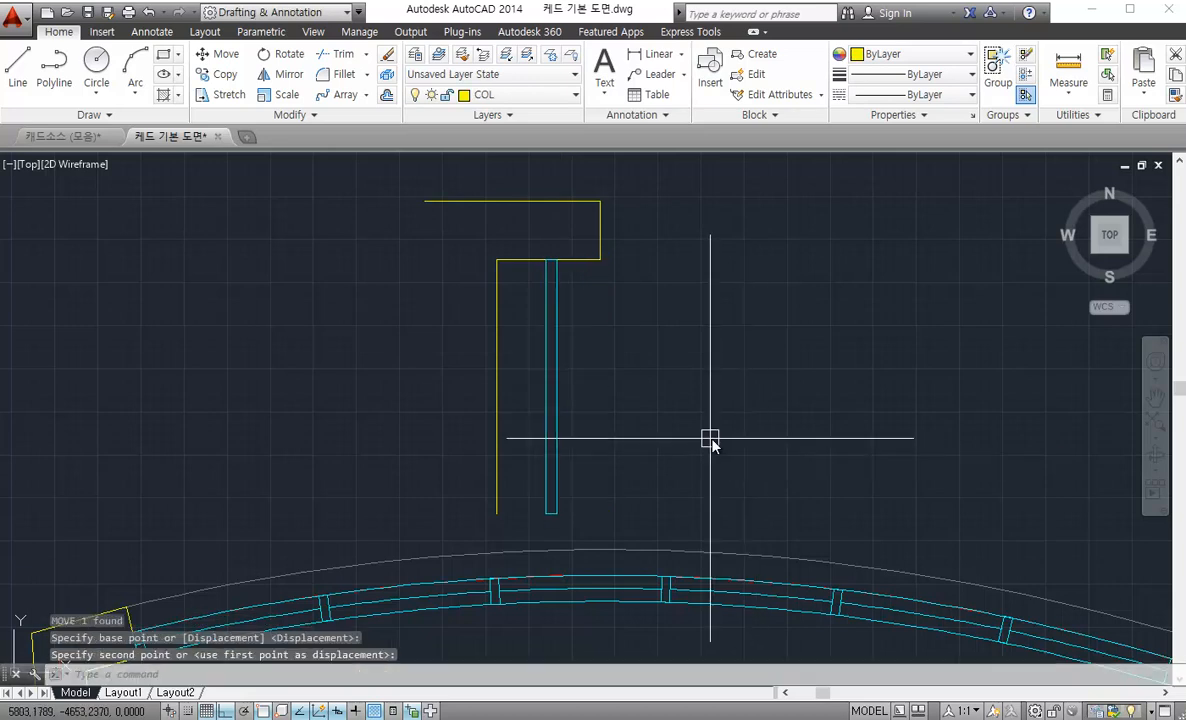
Erase the vertical COL line beside the rectangle
key(Escape)
click(529, 368)
click(485, 380)
text(e)
key(space)
mouse_move(559, 321)
middle_down()
mouse_move(534, 299)
mouse_move(494, 311)
middle_up()
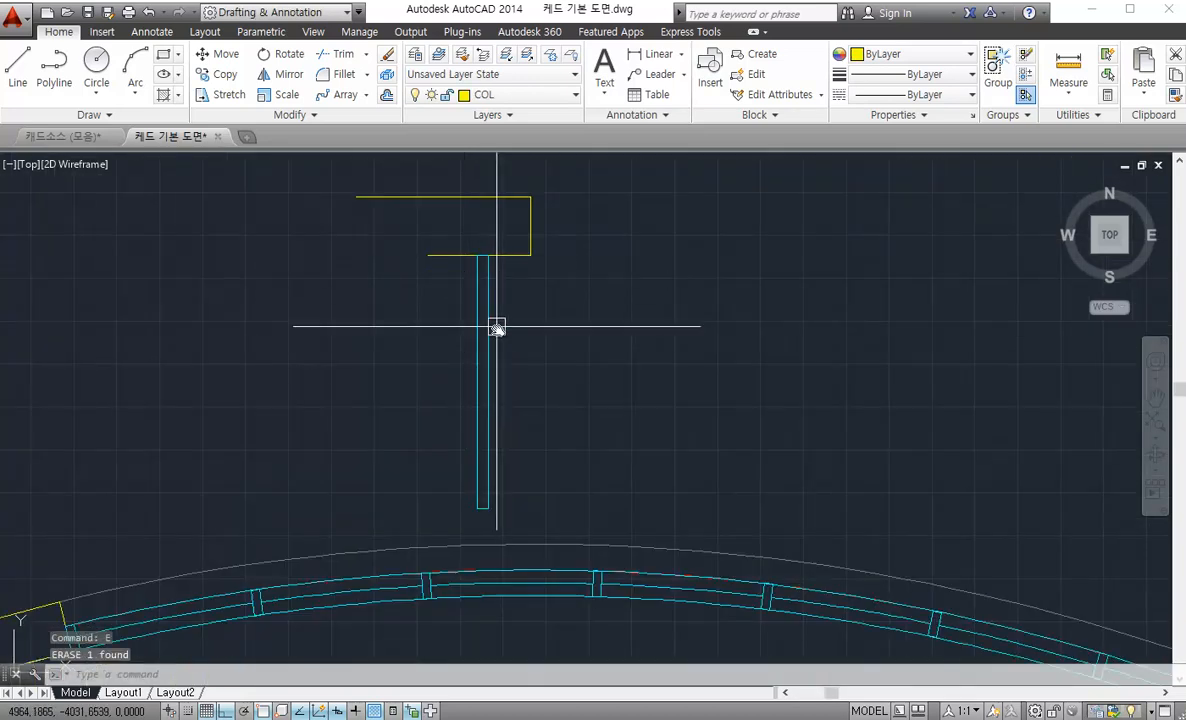
Examine where the WID rectangle meets the lower line of the sideways U
scroll(513, 295, up, 2)
mouse_move(507, 422)
middle_down()
mouse_move(503, 381)
mouse_move(515, 514)
middle_up()
click(532, 265)
scroll(543, 422, down, 4)
middle_drag(540, 431, 557, 310)
scroll(484, 440, up, 2)
key(Escape)
click(488, 419)
click(475, 446)
key(Escape)
Erase the sample WID rectangle and the three lines of the sideways U
scroll(600, 420, down, 4)
click(569, 273)
click(458, 344)
text(e)
key(Return)
Examine the far right end of the curved window wall, where the frame meets the COL lines
scroll(627, 480, down, 2)
middle_drag(627, 480, 373, 277)
scroll(765, 562, up, 6)
scroll(765, 558, down, 2)
scroll(723, 545, up, 3)
click(731, 548)
key(Escape)
scroll(731, 558, up, 2)
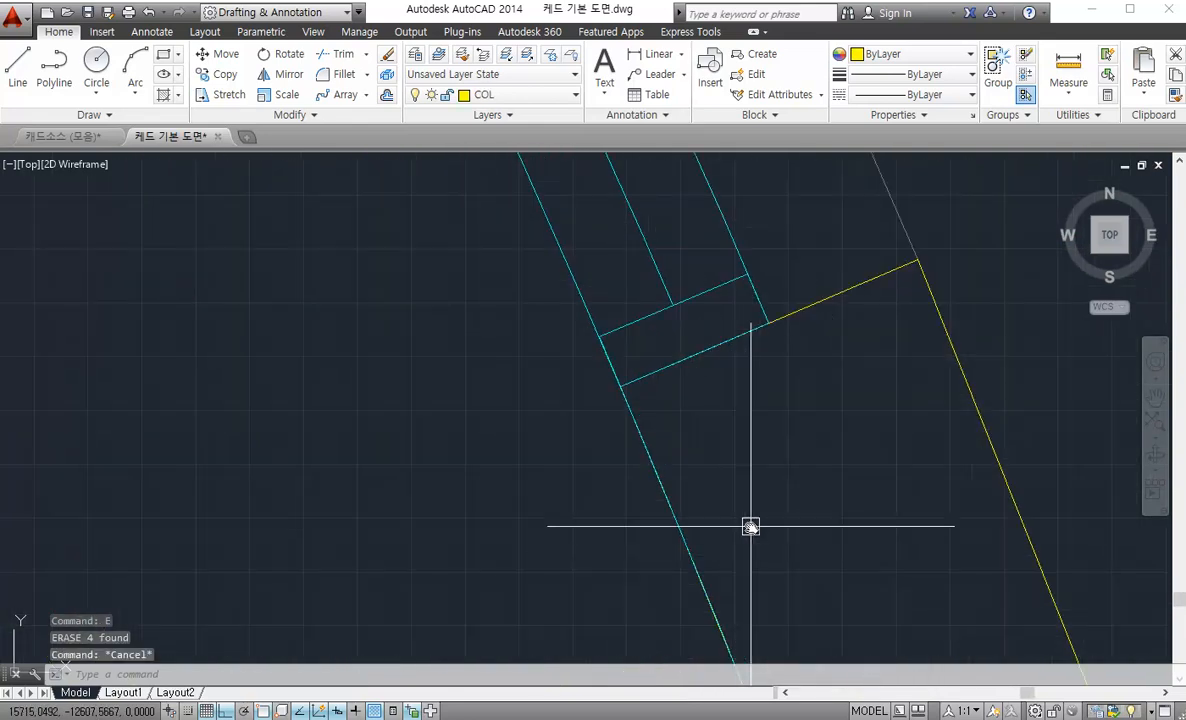
text(tr)
key(Return)
key(Return)
click(678, 525)
key(Escape)
key(Escape)
Trim the part of the cyan inner frame arc past the last mullion, choosing the cyan arc of the two overlapping arcs
text(tr)
key(Return)
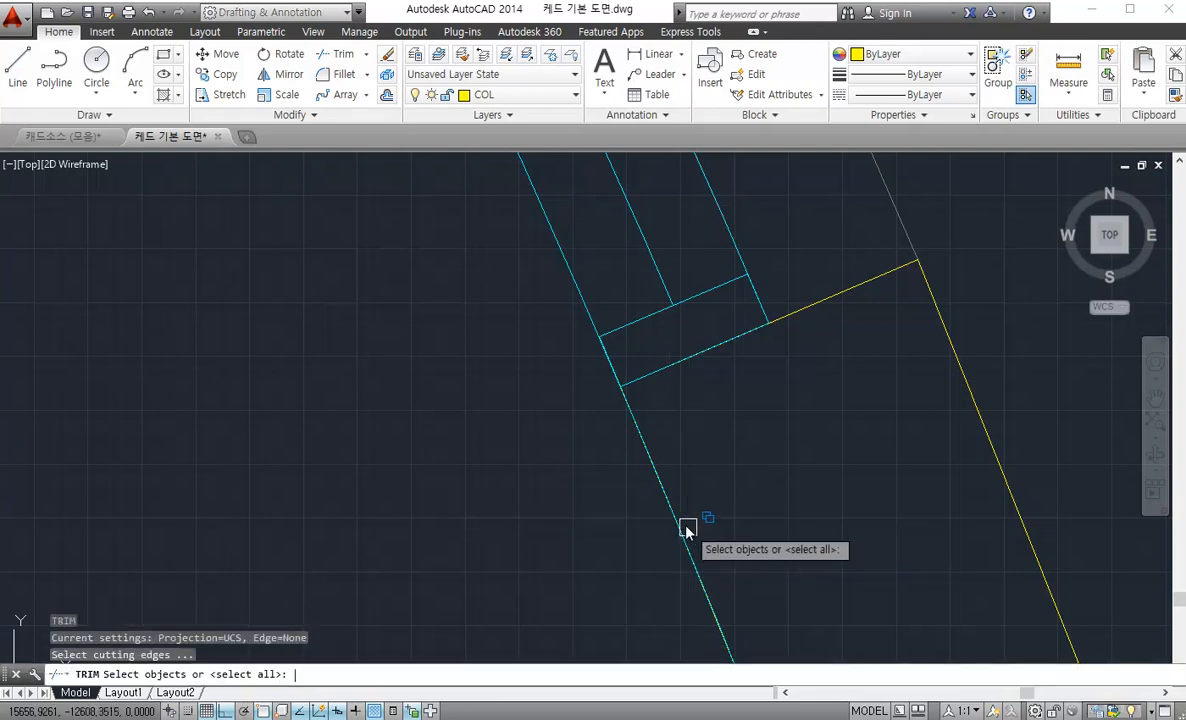
key(Return)
click(688, 528)
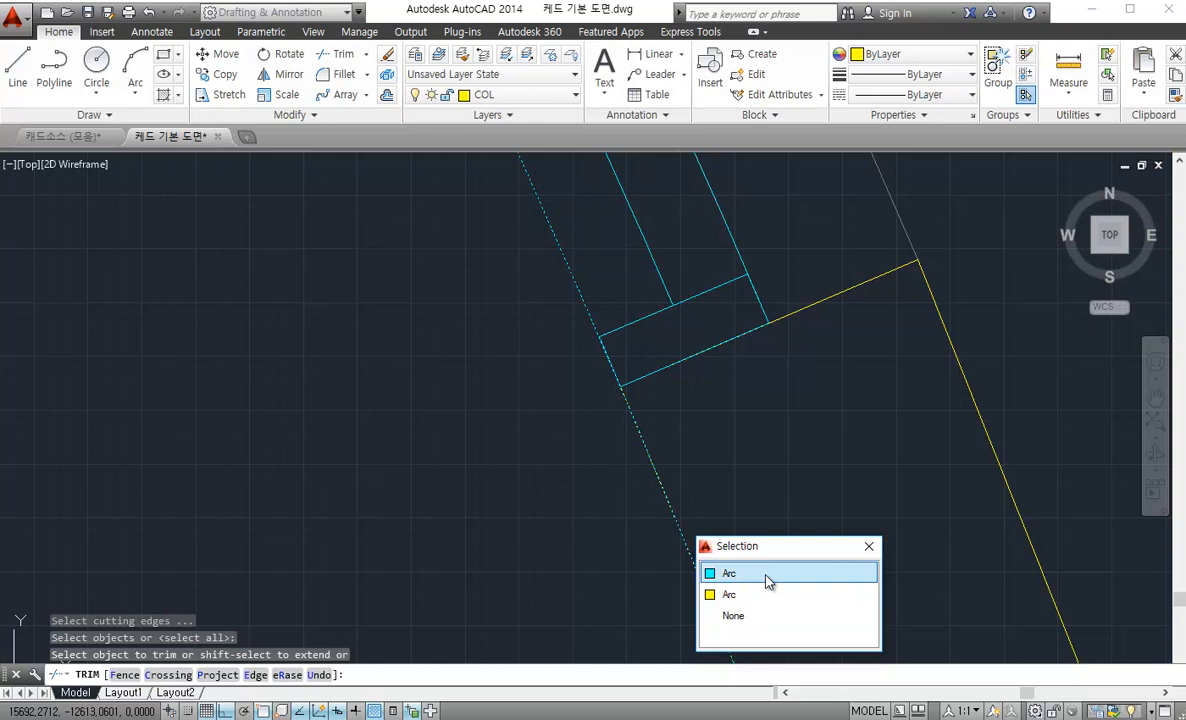
click(768, 581)
scroll(770, 528, down, 3)
key(Escape)
Try to path-array the short vertical line in the middle room along the horizontal line at its top, with COL current
scroll(770, 523, down, 4)
middle_drag(389, 257, 540, 397)
scroll(540, 397, down, 2)
scroll(724, 380, down, 5)
scroll(680, 363, up, 6)
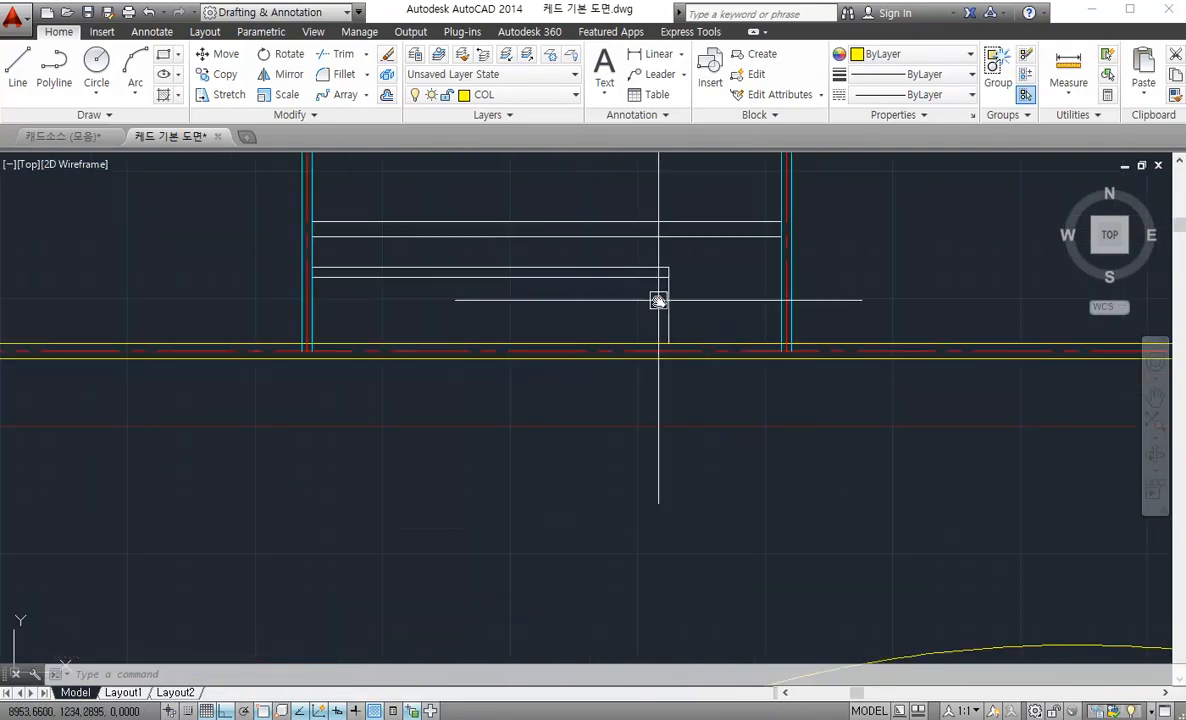
scroll(658, 300, up, 5)
click(741, 279)
click(618, 313)
middle_drag(616, 322, 697, 337)
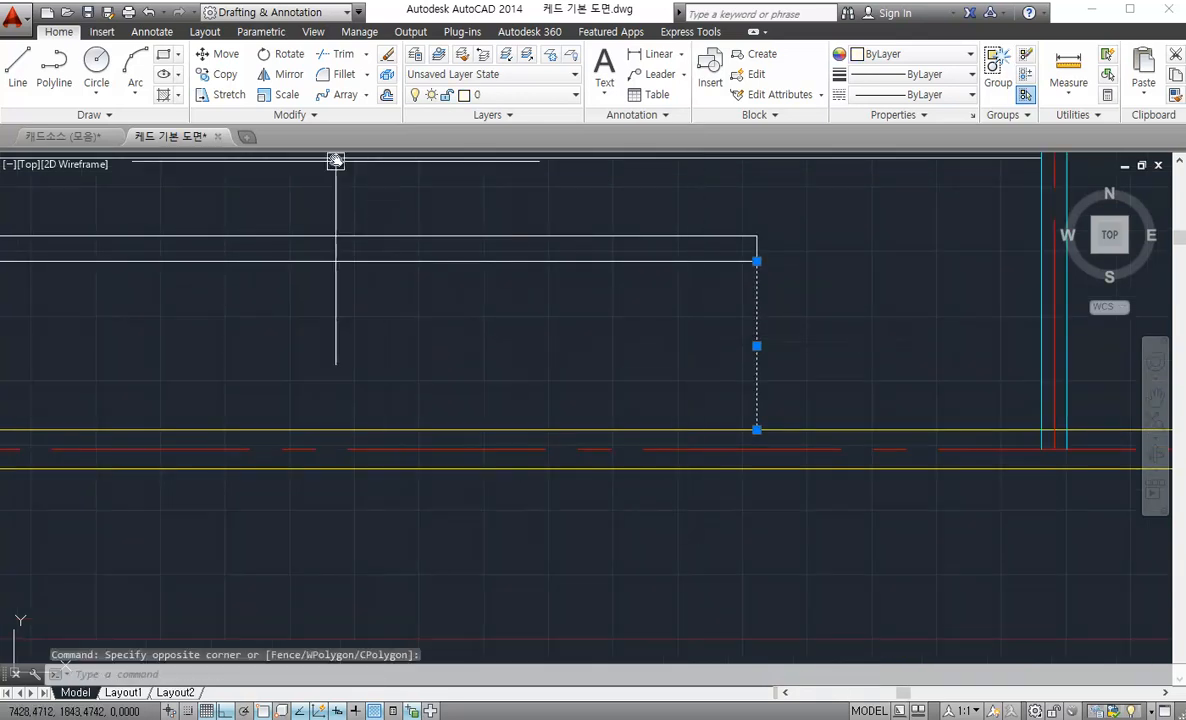
click(367, 95)
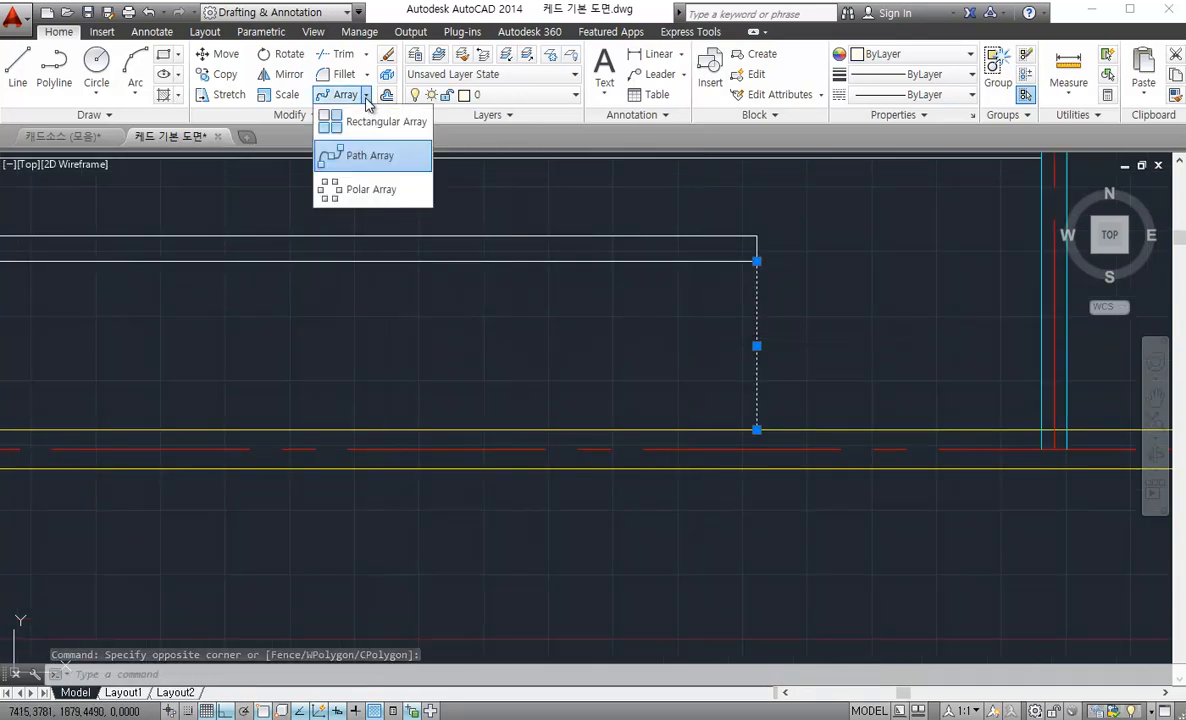
click(384, 158)
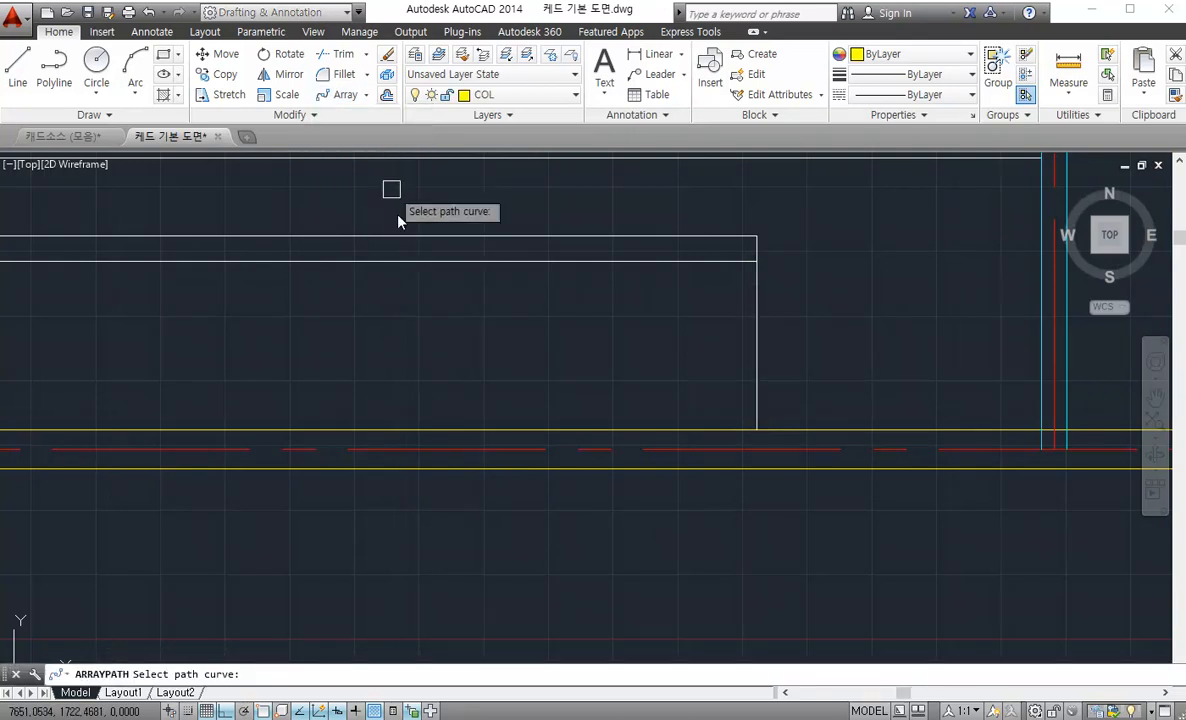
click(412, 262)
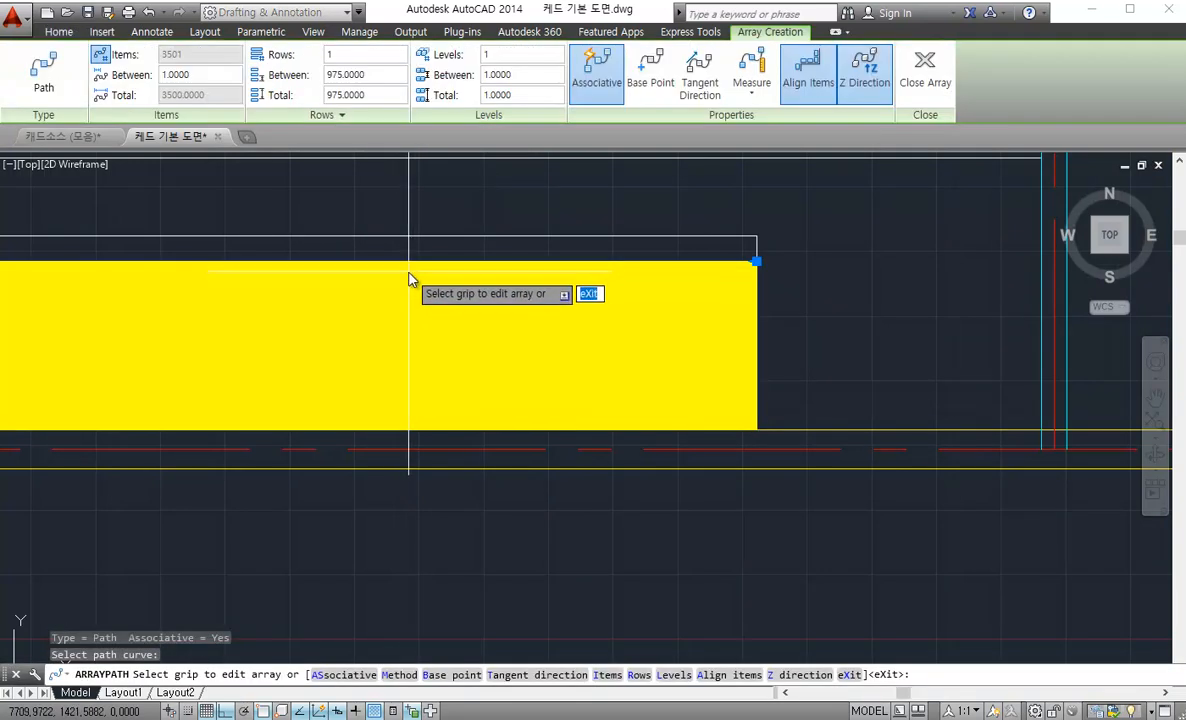
key(Escape)
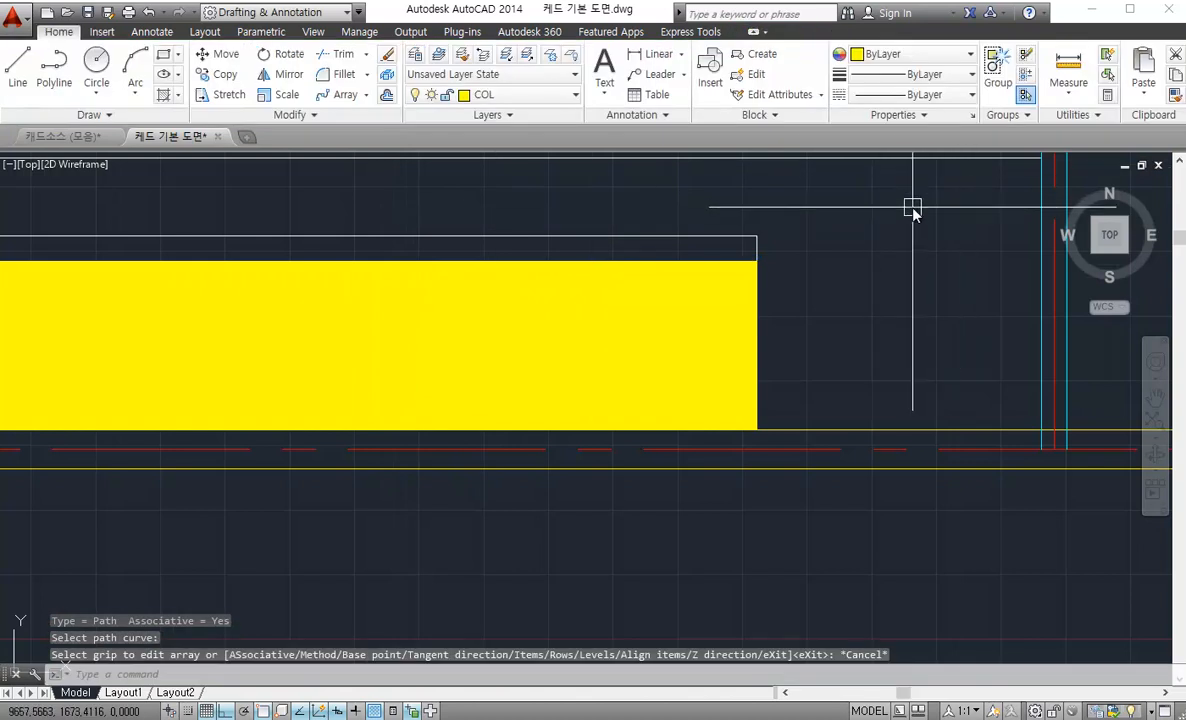
key(ctrl+z)
Make layer 0 current and path-array the short vertical line along the horizontal line at its top
click(572, 95)
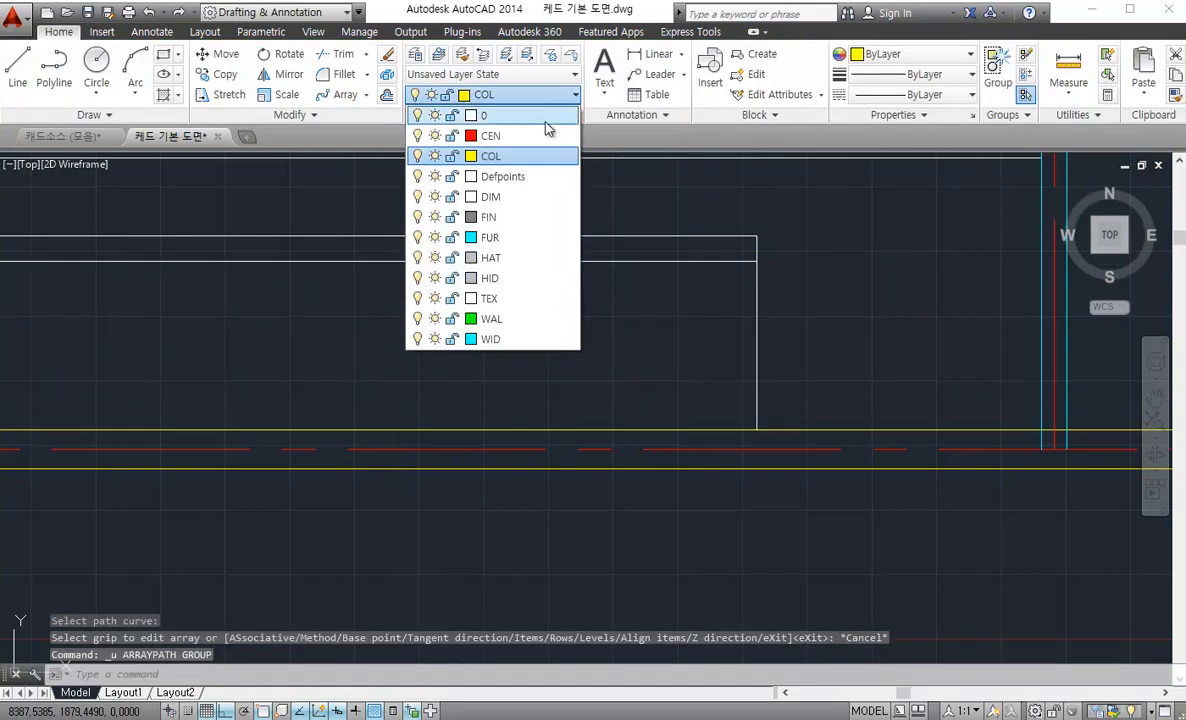
click(484, 115)
click(755, 310)
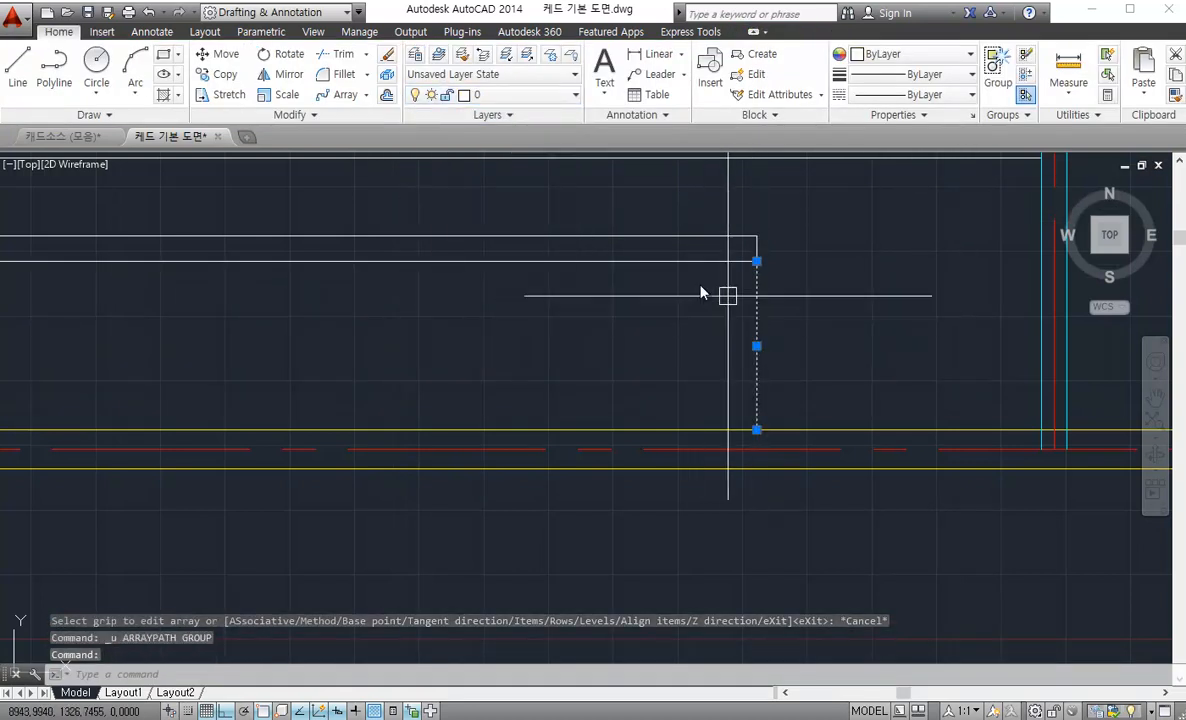
click(348, 100)
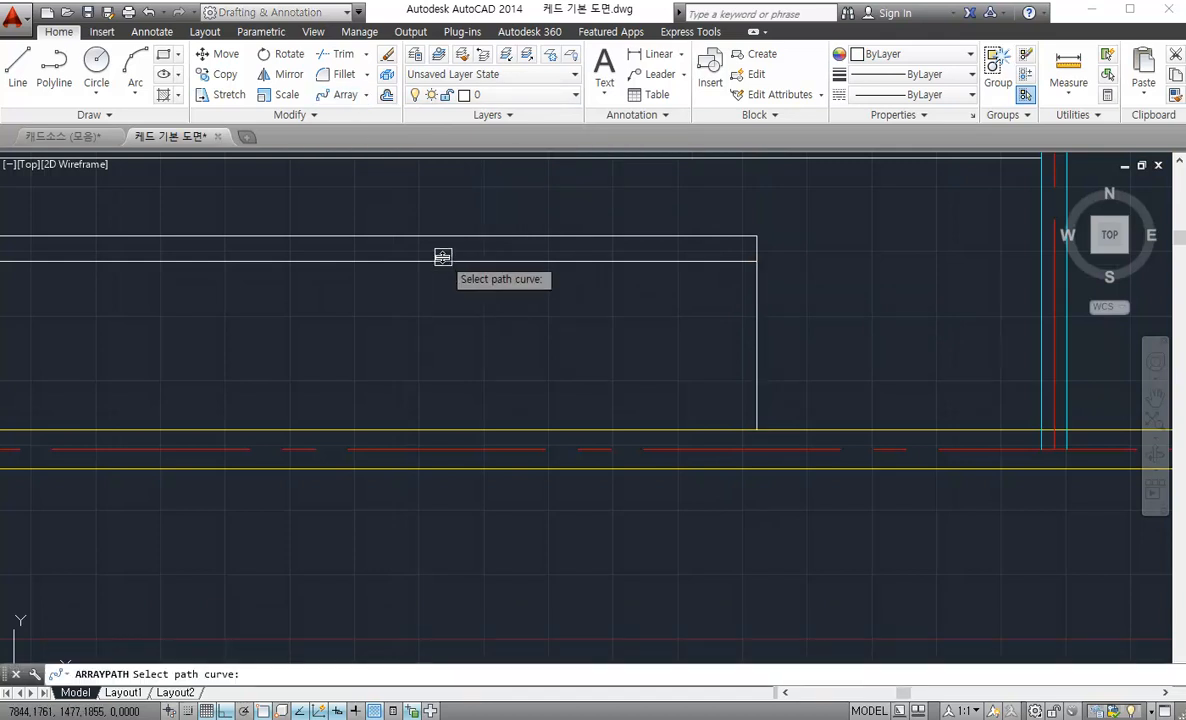
click(440, 260)
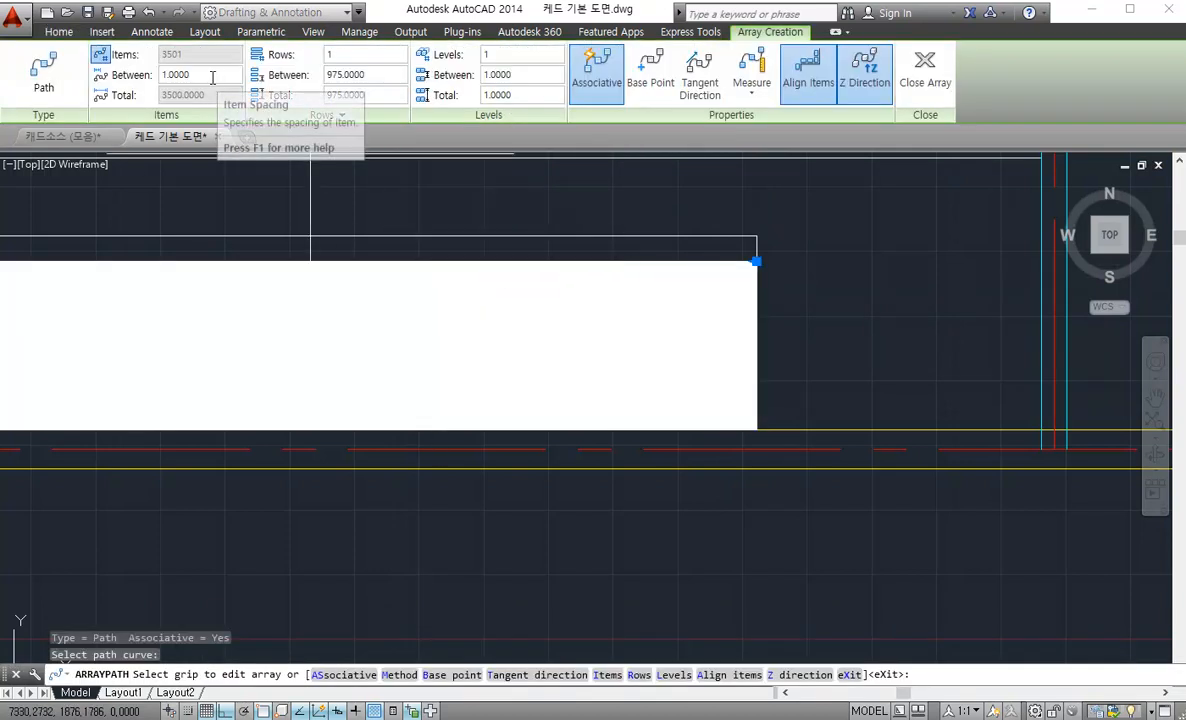
Set the path array's item spacing to 230, with the item count derived from the path length
click(182, 55)
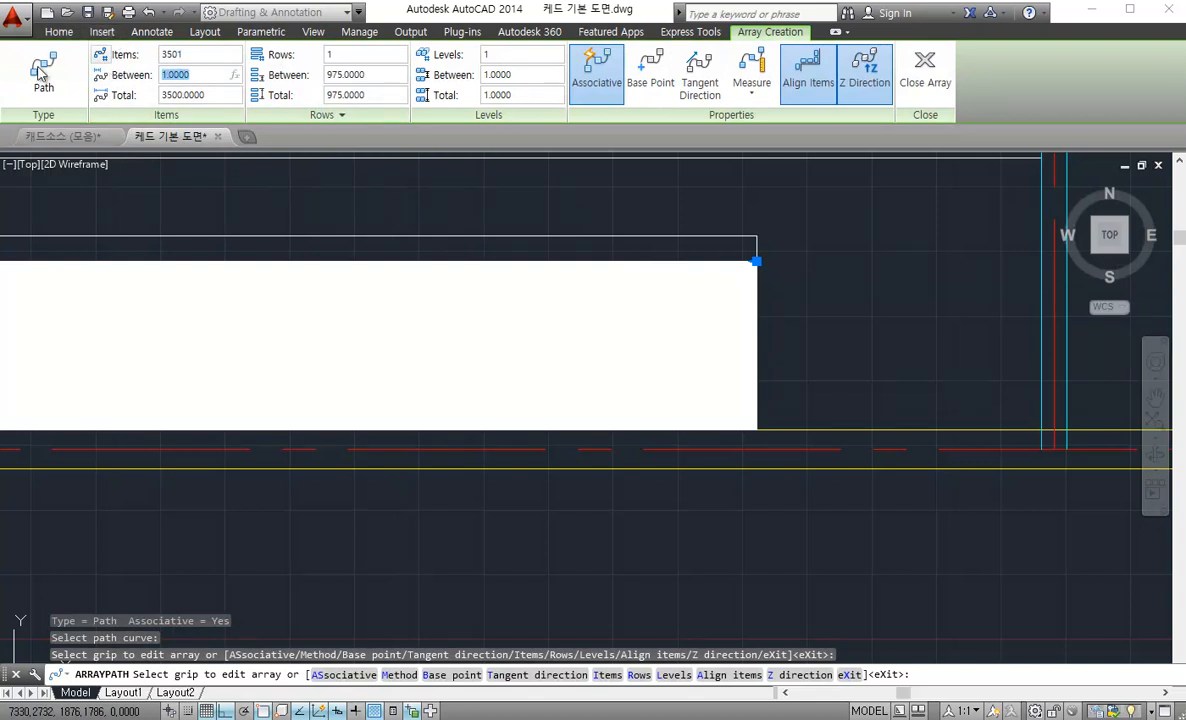
key(Return)
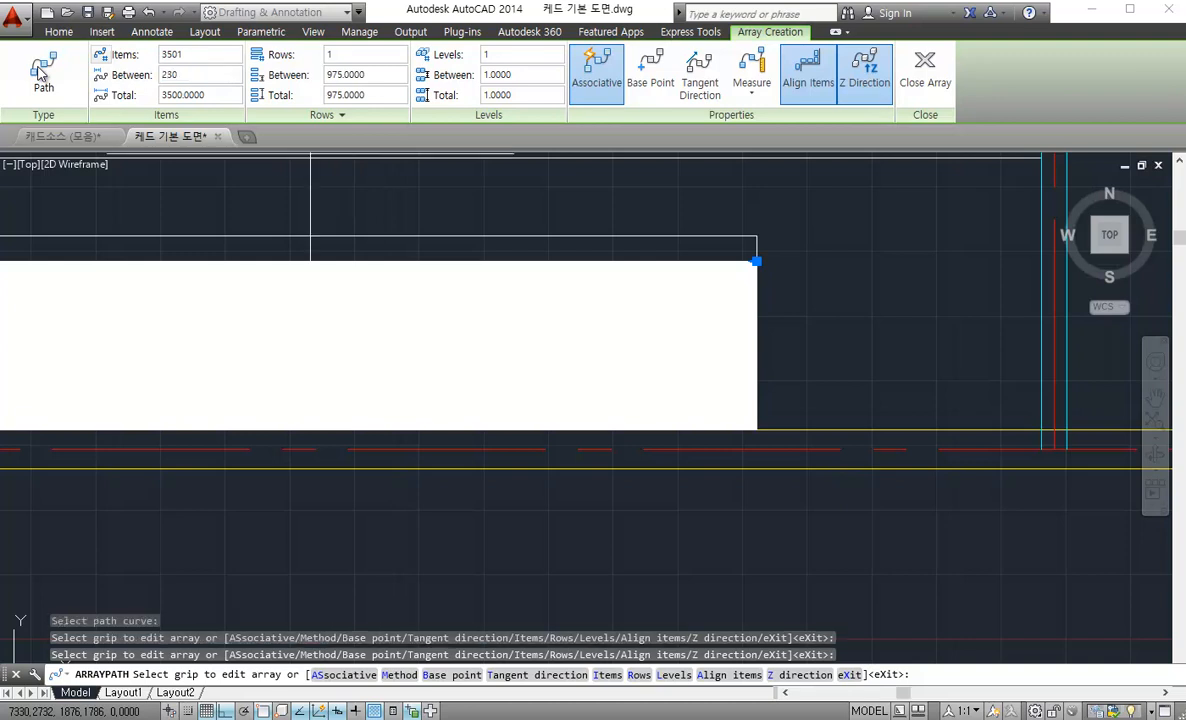
text(230)
key(Return)
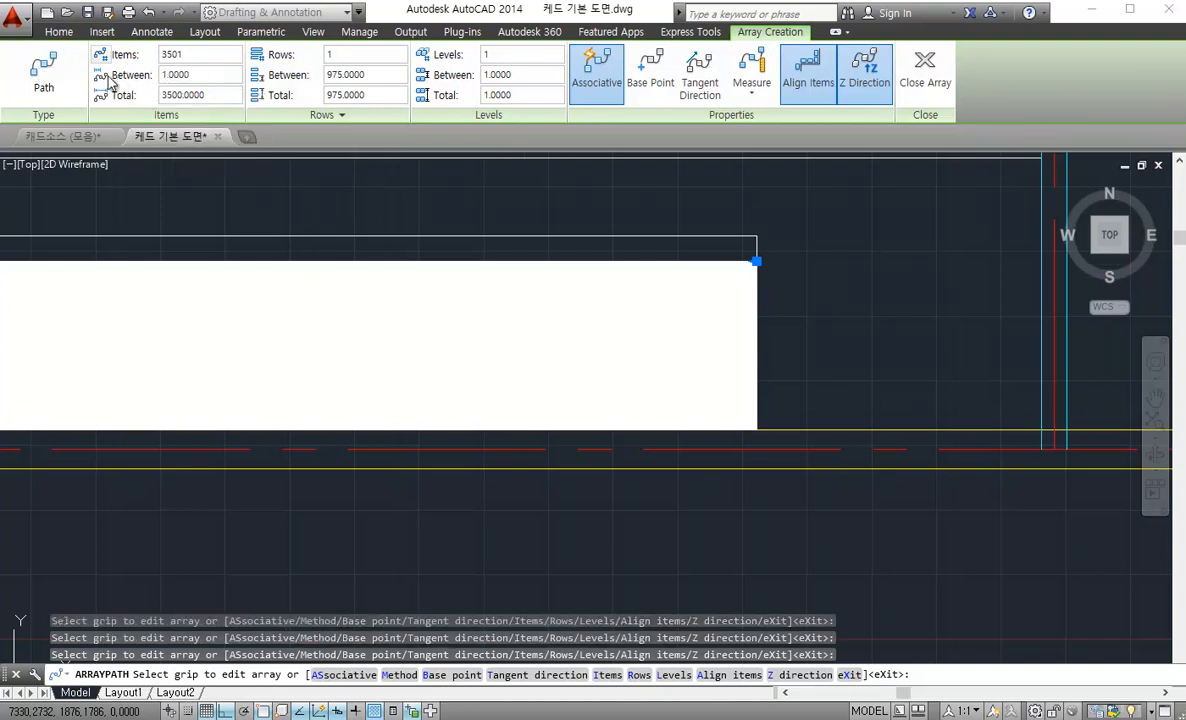
click(108, 58)
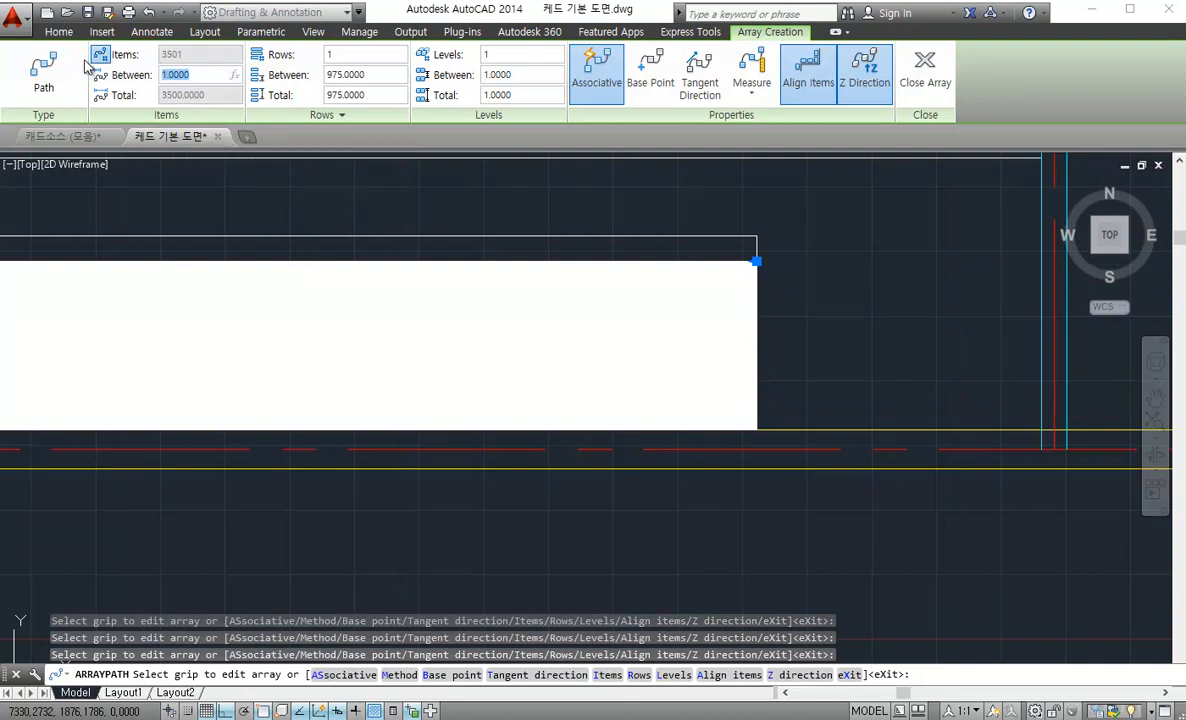
key(Return)
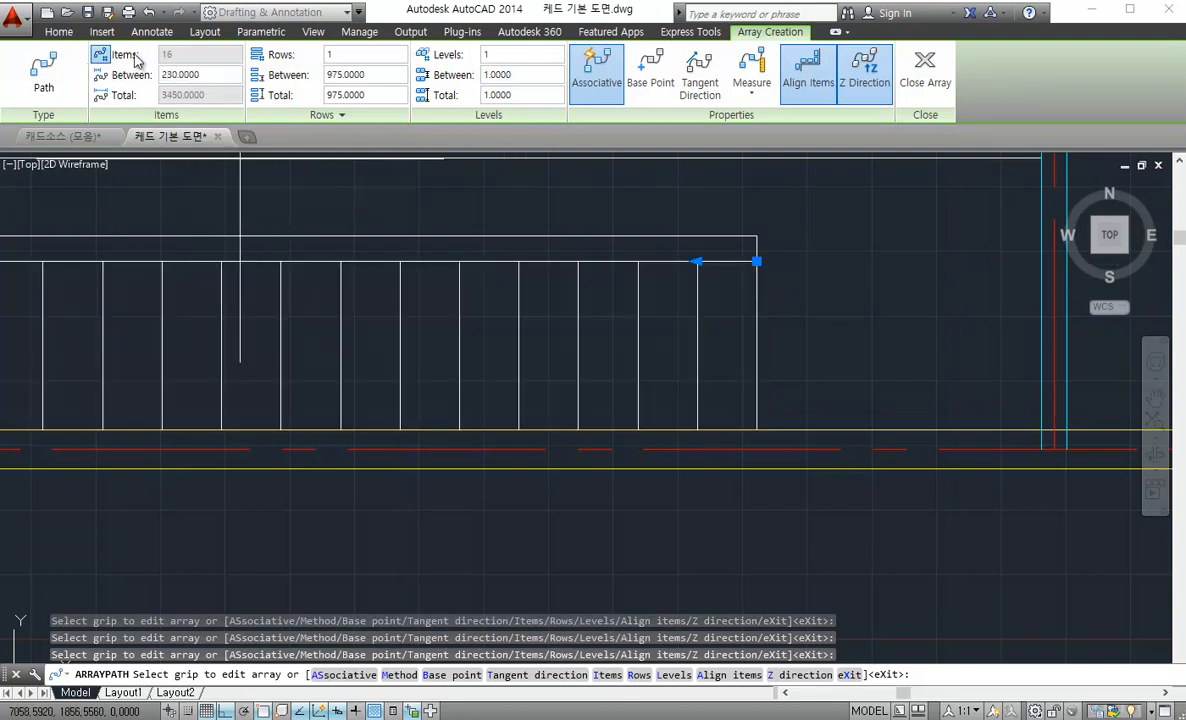
Release the automatic item count, limit the path array to 12 items and finish the array
click(103, 57)
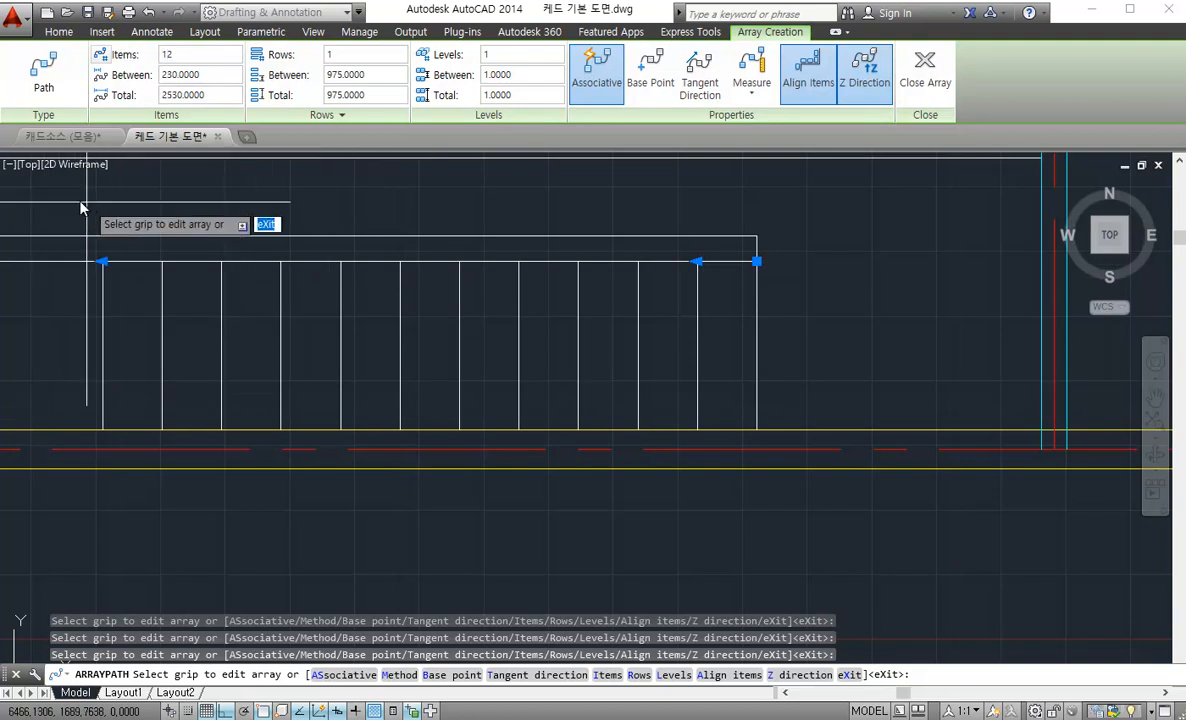
middle_drag(375, 374, 600, 360)
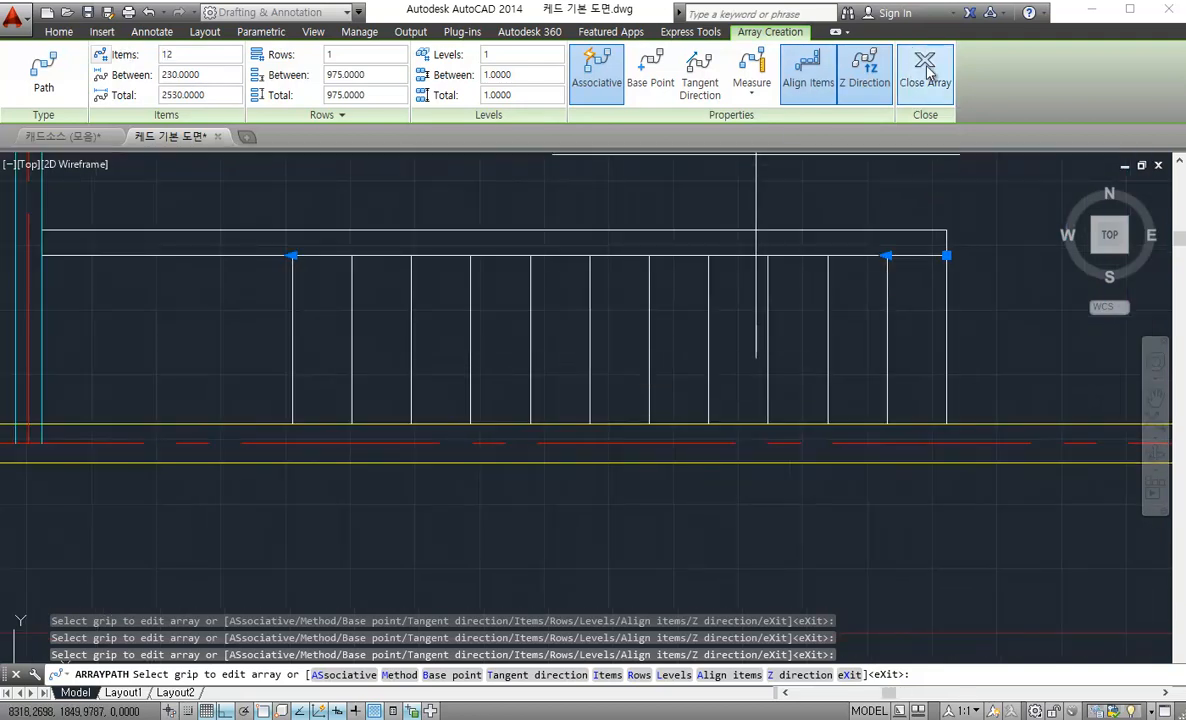
key(Return)
scroll(723, 286, down, 5)
middle_drag(658, 290, 641, 373)
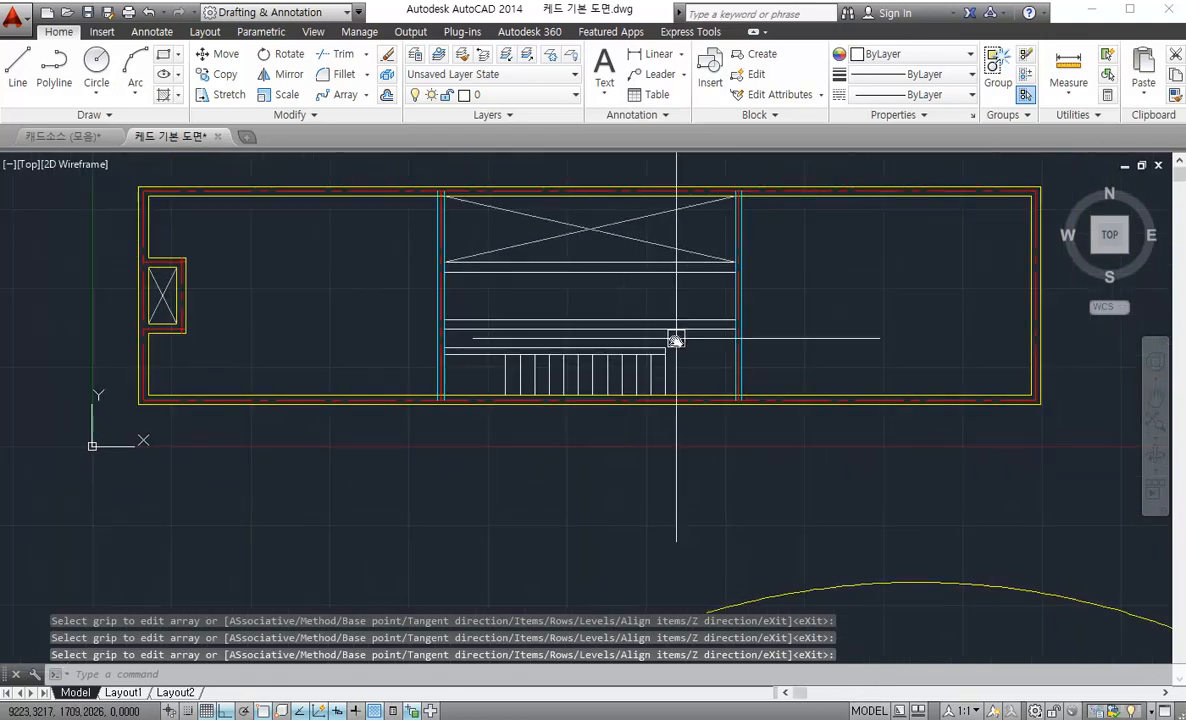